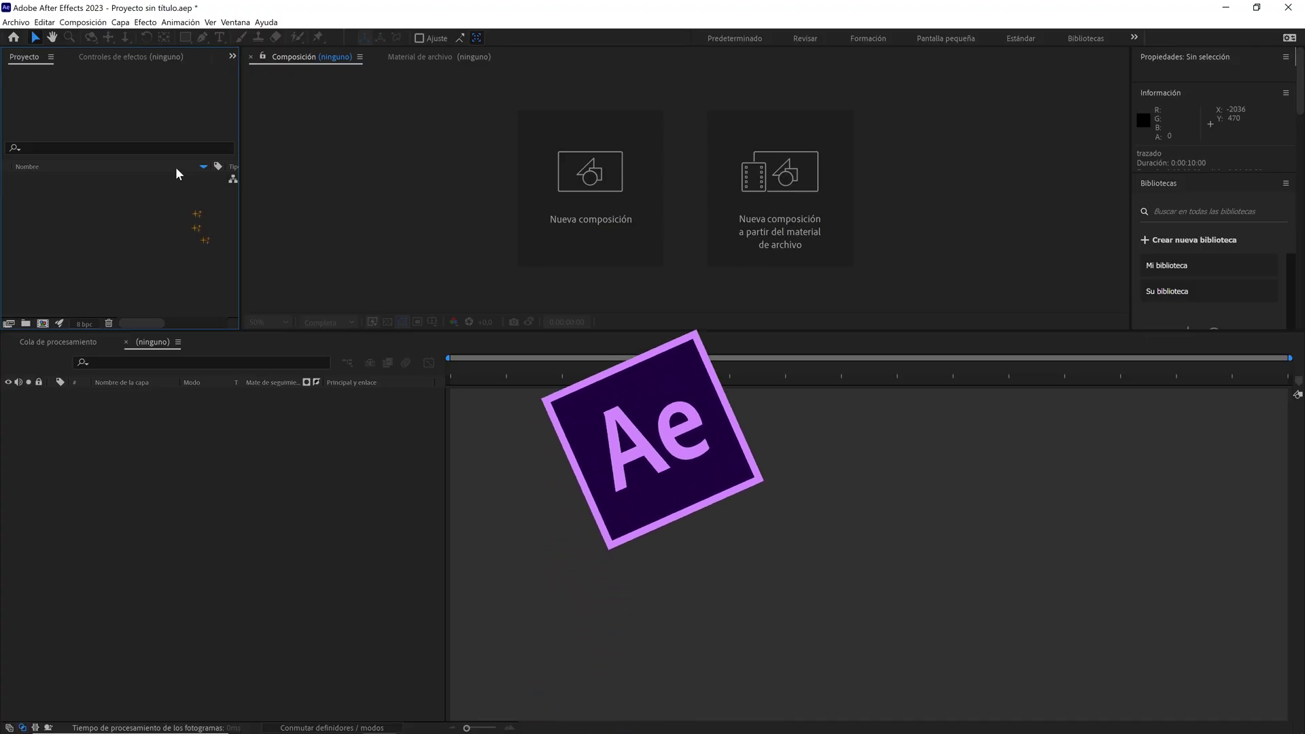
- Create a new composition named 'loop' at 1080×1080, 30 fps, lasting 0:00:10:00
click(83, 21)
click(85, 30)
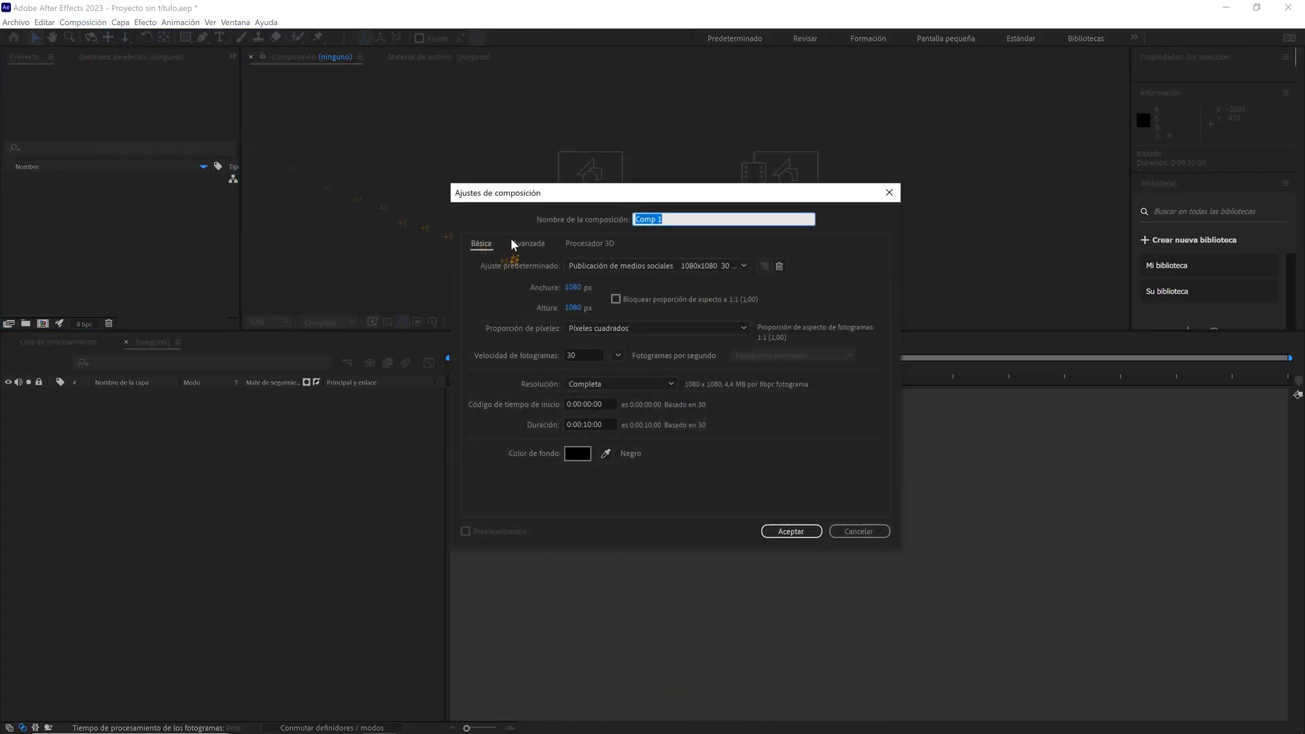
text(loop)
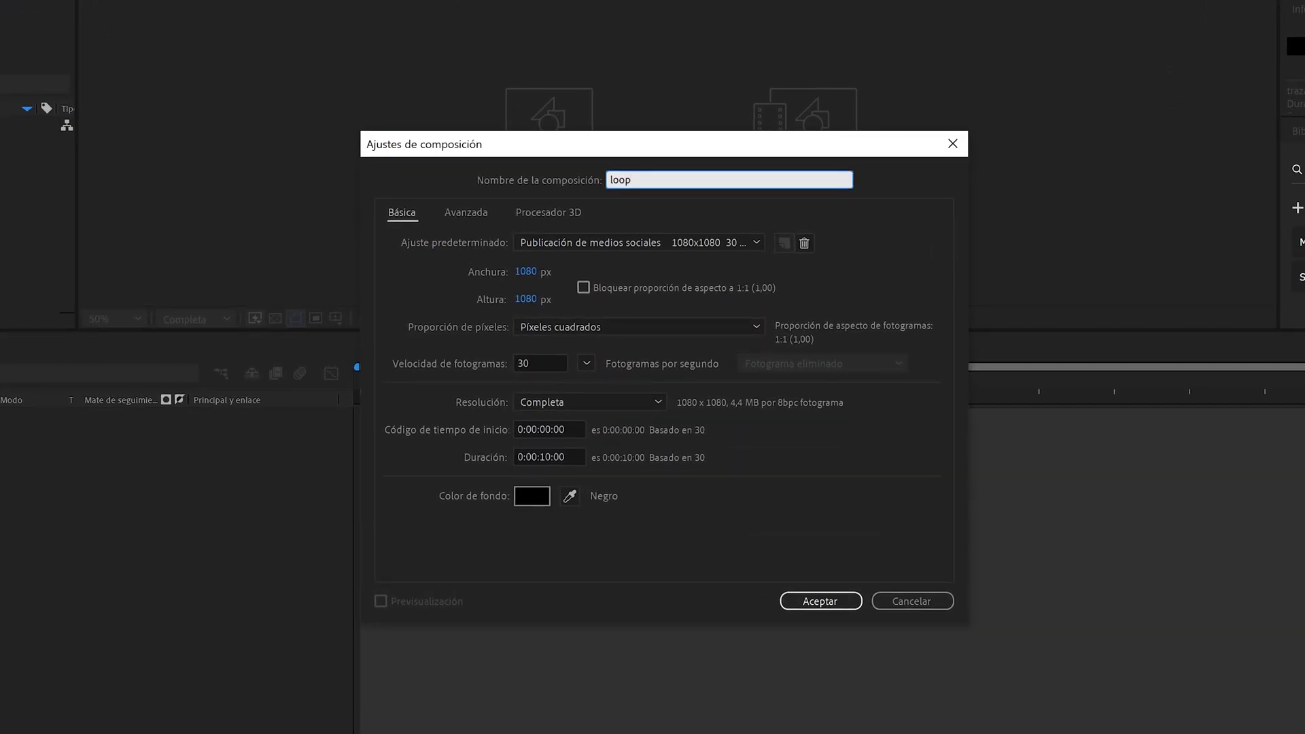
click(544, 272)
click(537, 299)
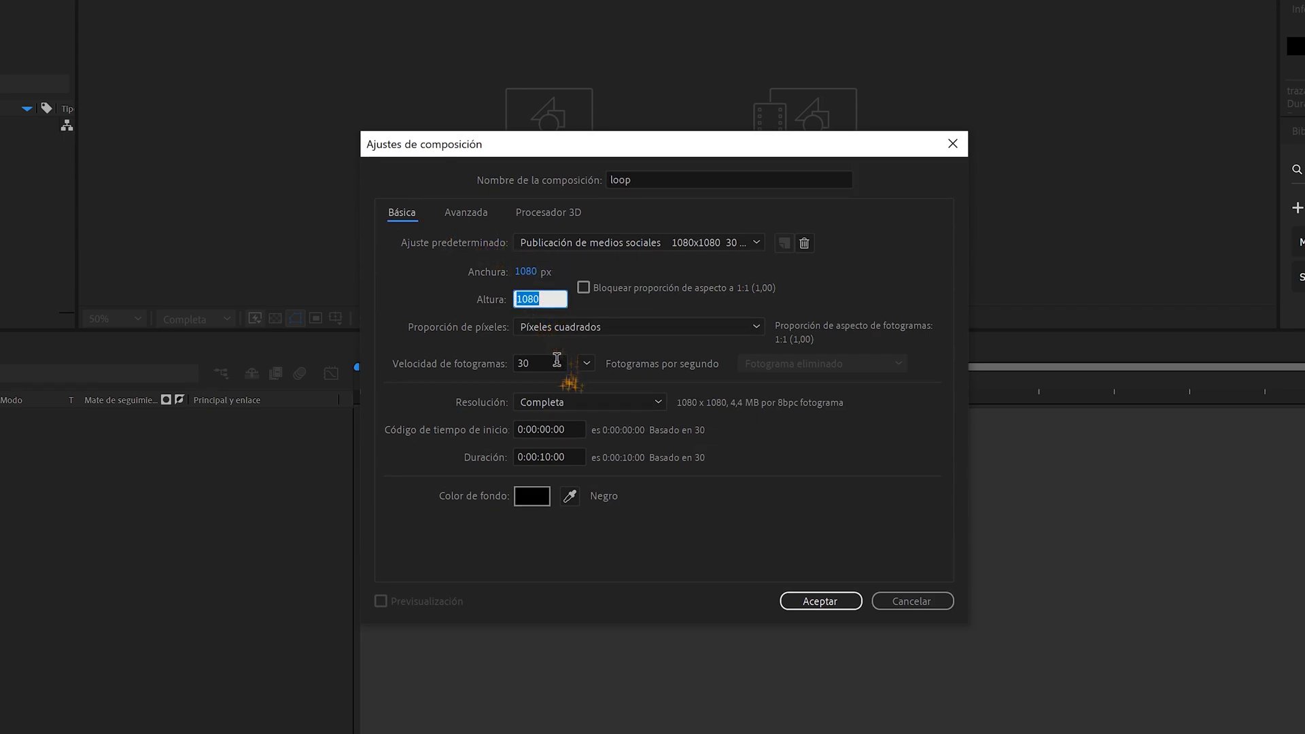
click(554, 364)
click(576, 458)
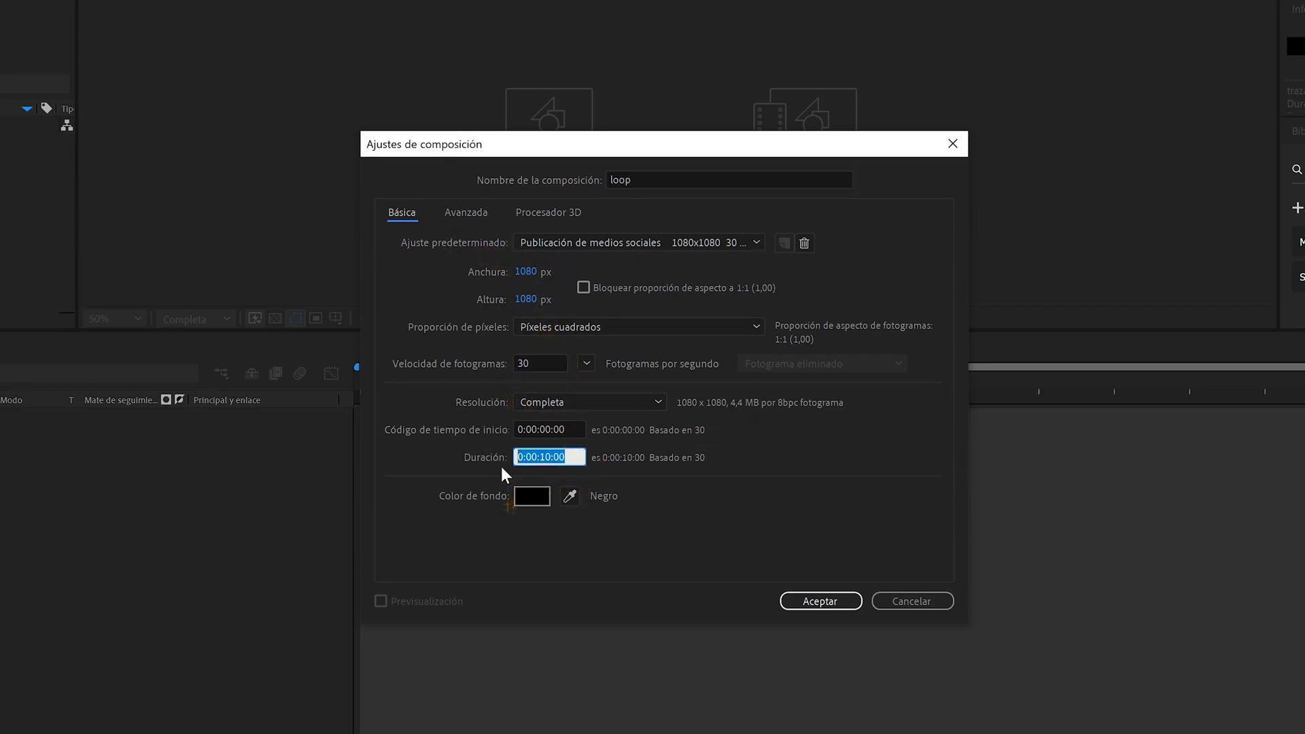
- Confirm the loop composition and add a new shape layer named 'trazado'
click(820, 601)
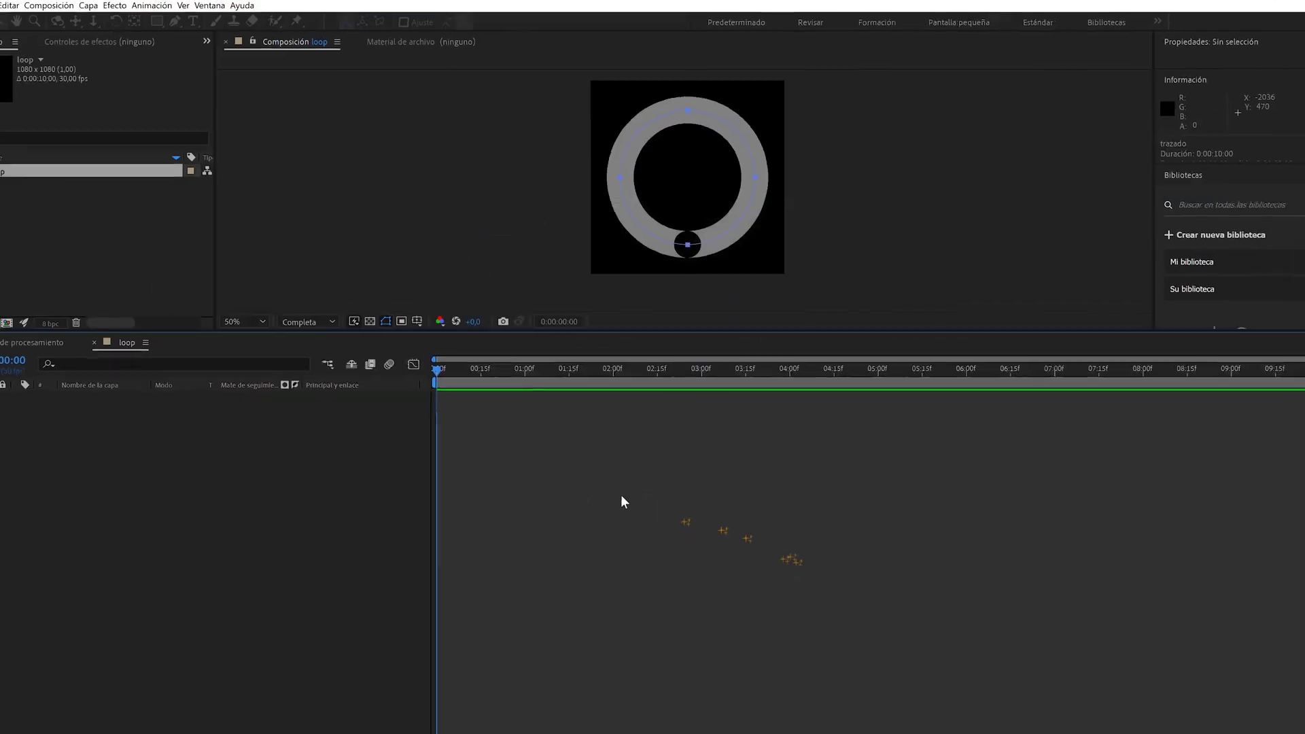
right_click(201, 463)
mouse_move(220, 470)
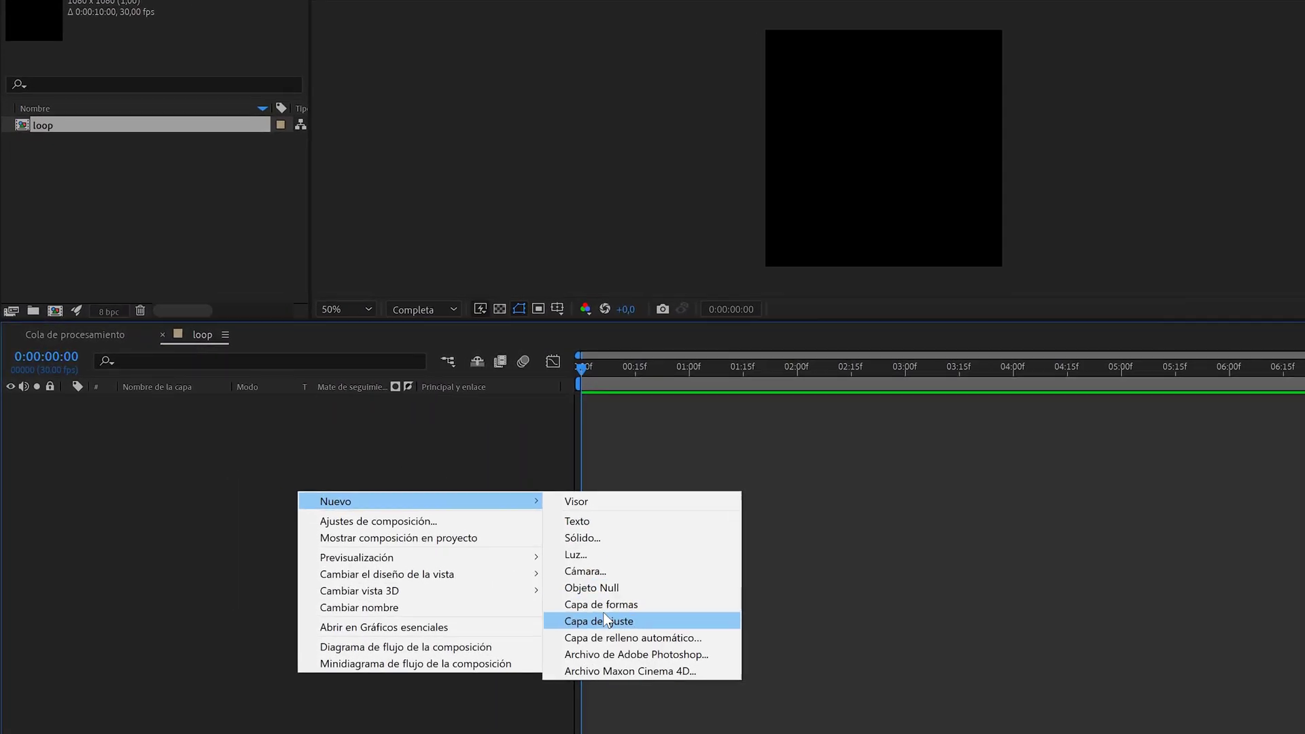
click(601, 605)
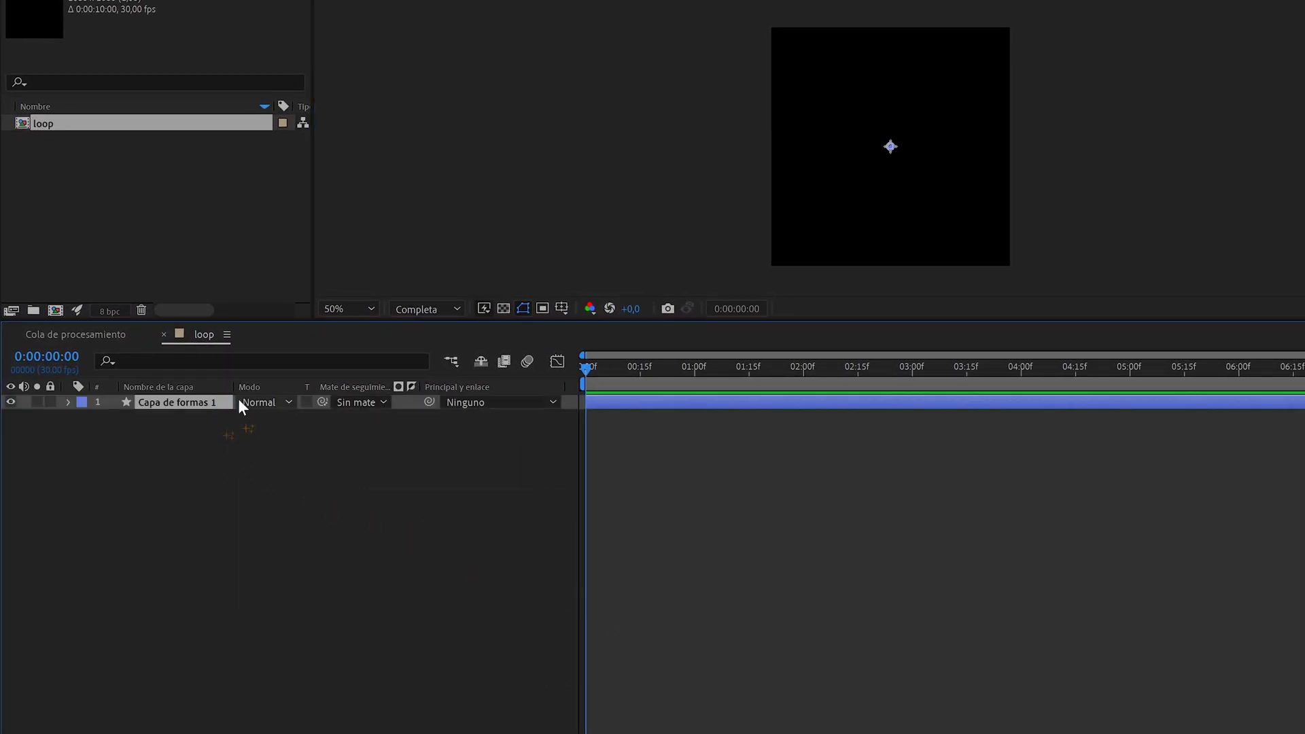
text(trazado)
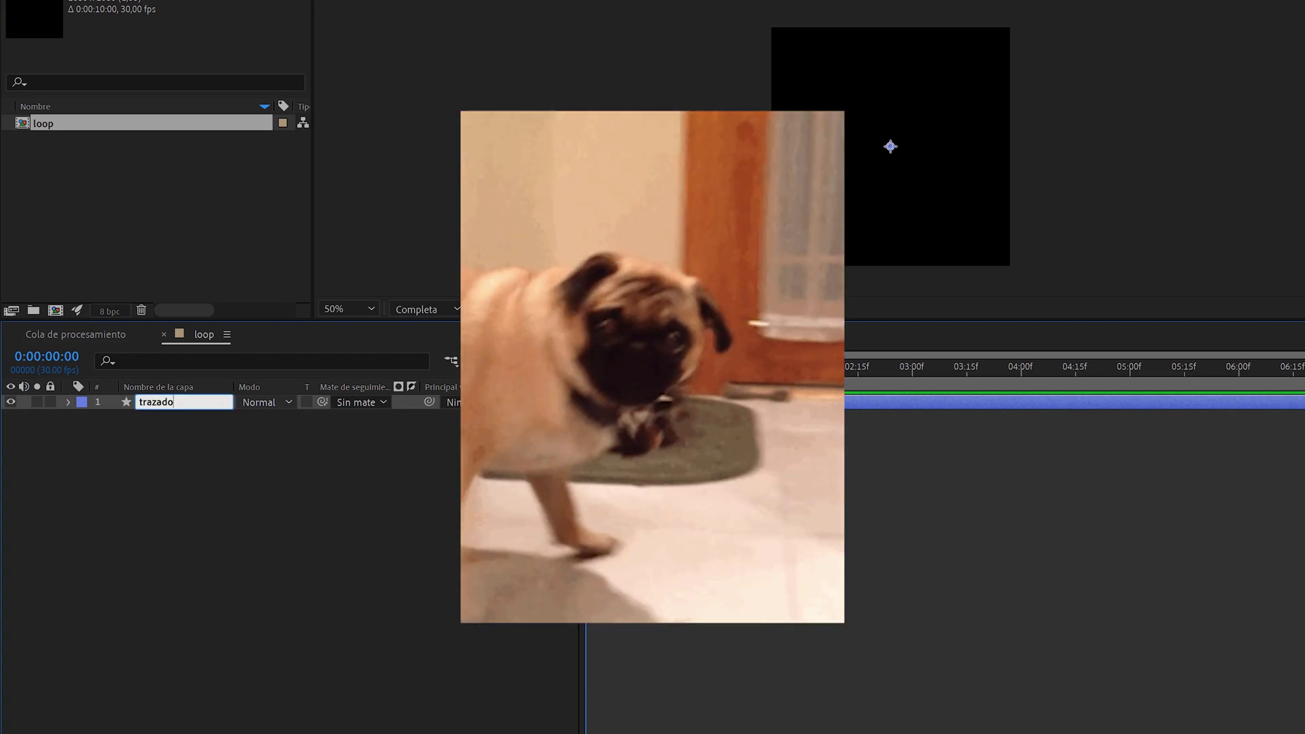
click(68, 402)
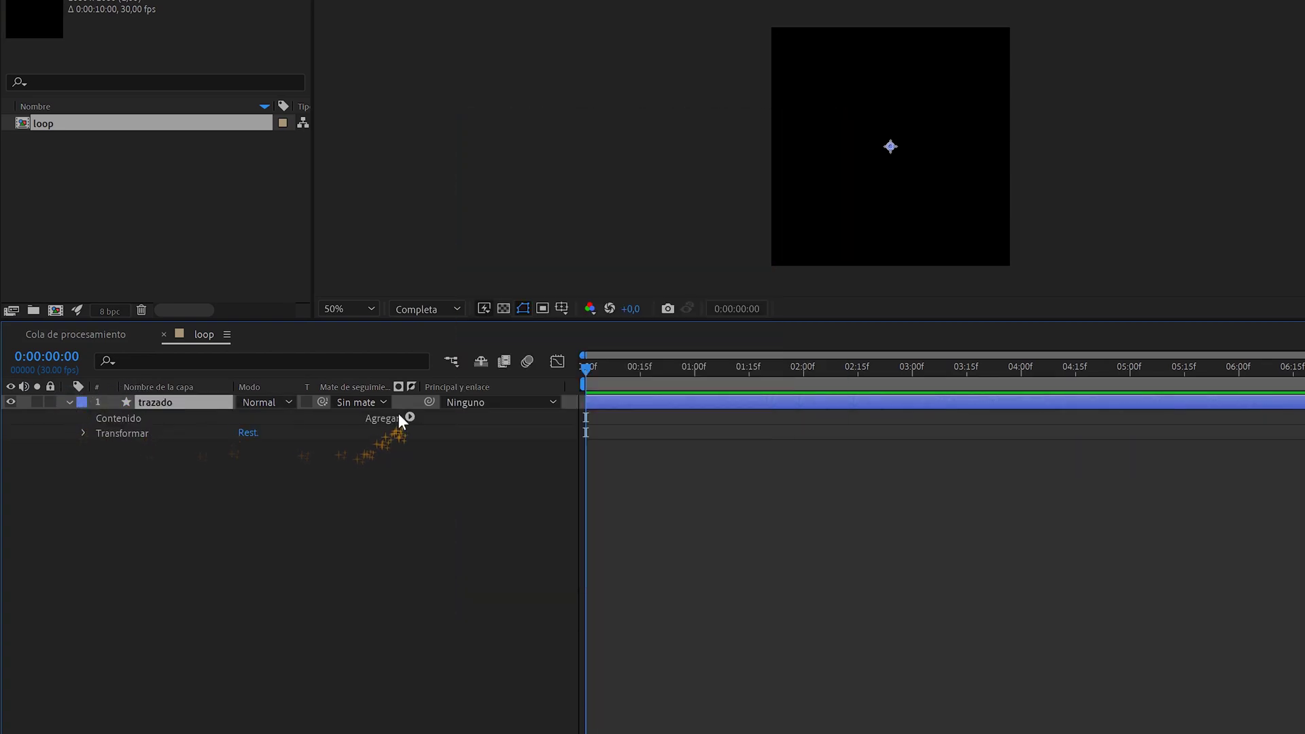
- Add an ellipse path and a stroke to trazado, sizing the ellipse 750×750
click(410, 417)
click(367, 423)
click(410, 417)
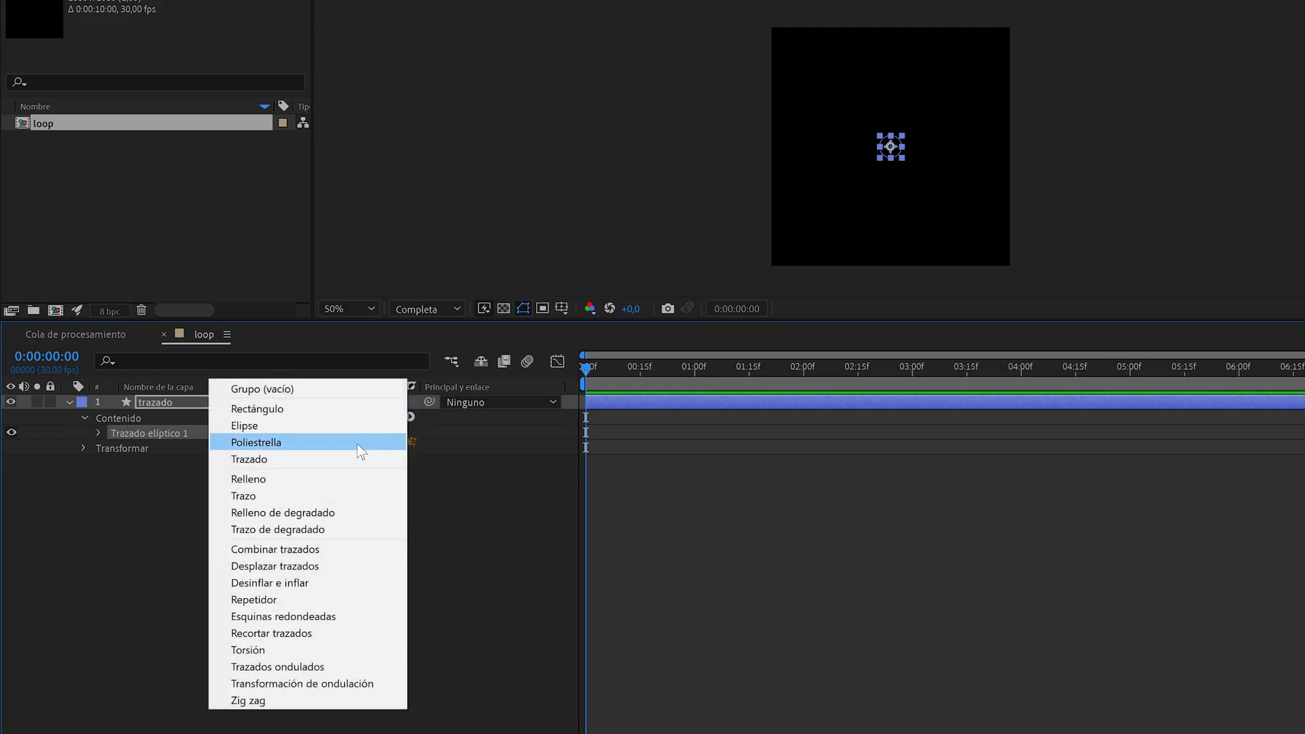
click(357, 494)
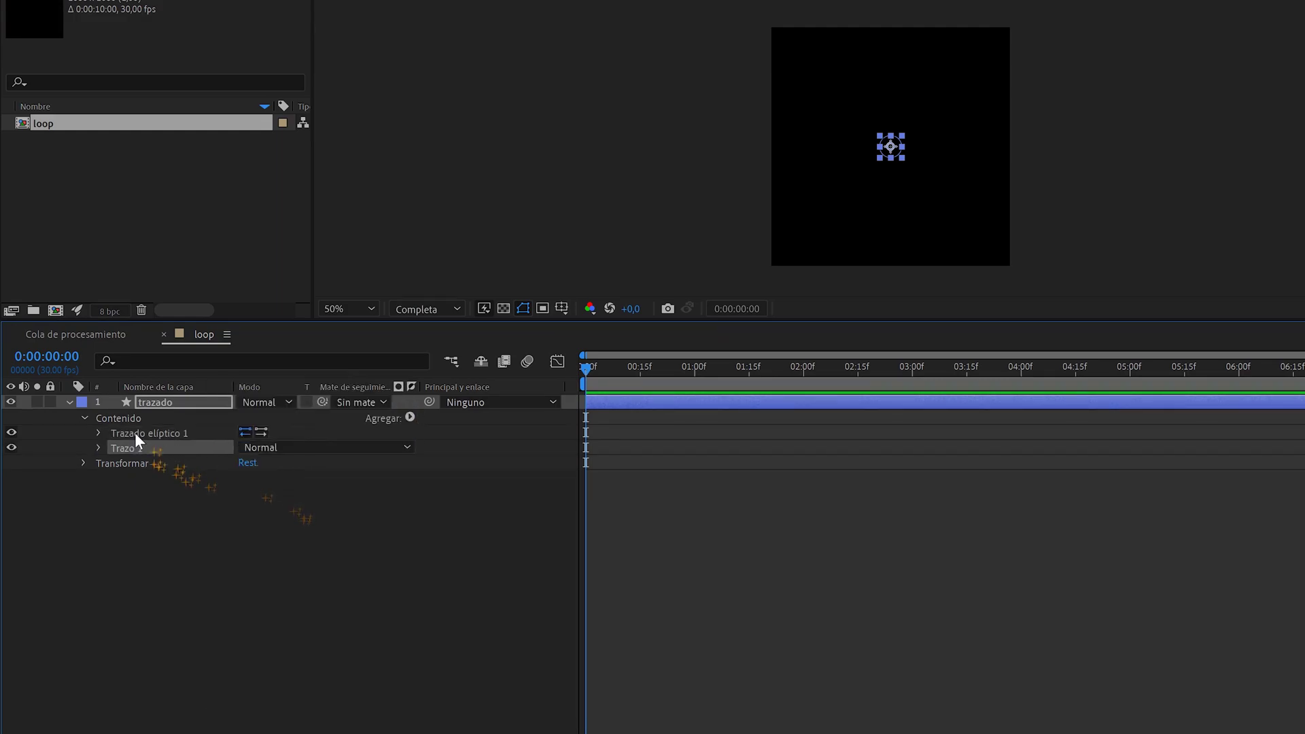
click(98, 433)
drag(272, 446, 396, 445)
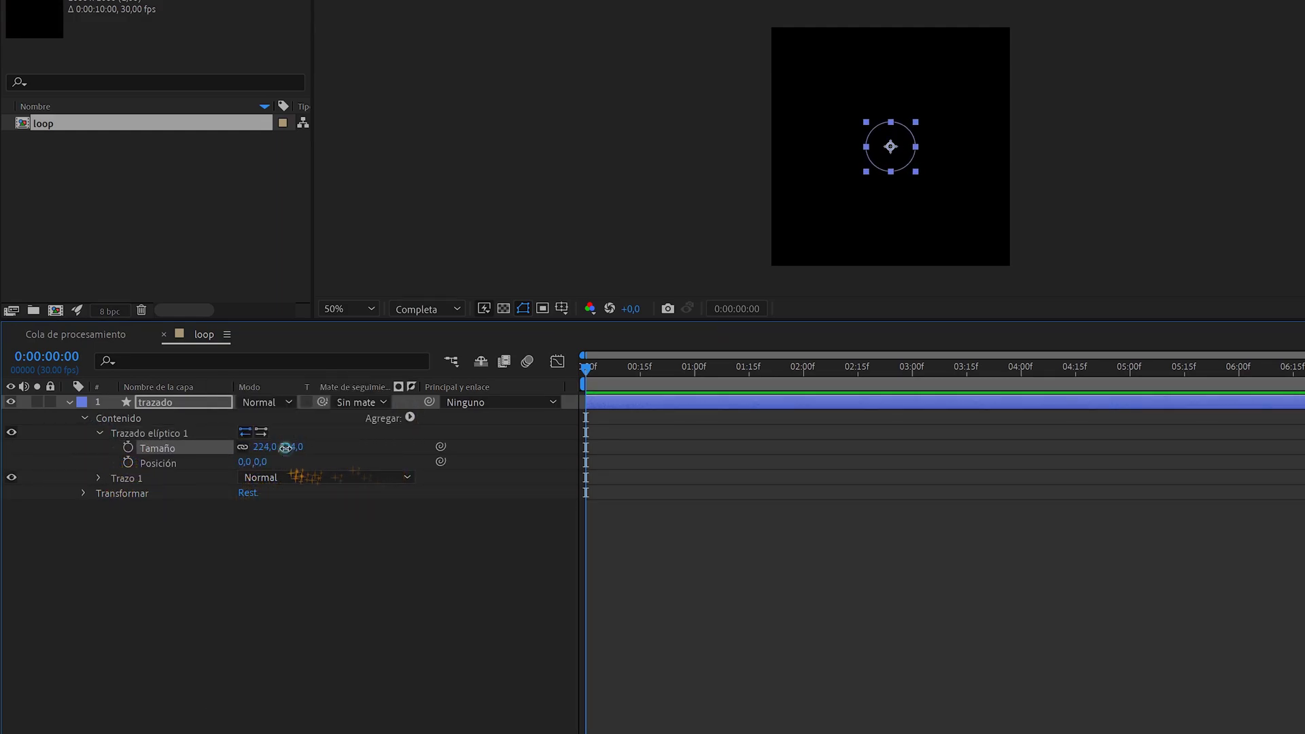
click(291, 447)
click(153, 515)
- Set the ring's stroke width to 150 pixels
click(98, 478)
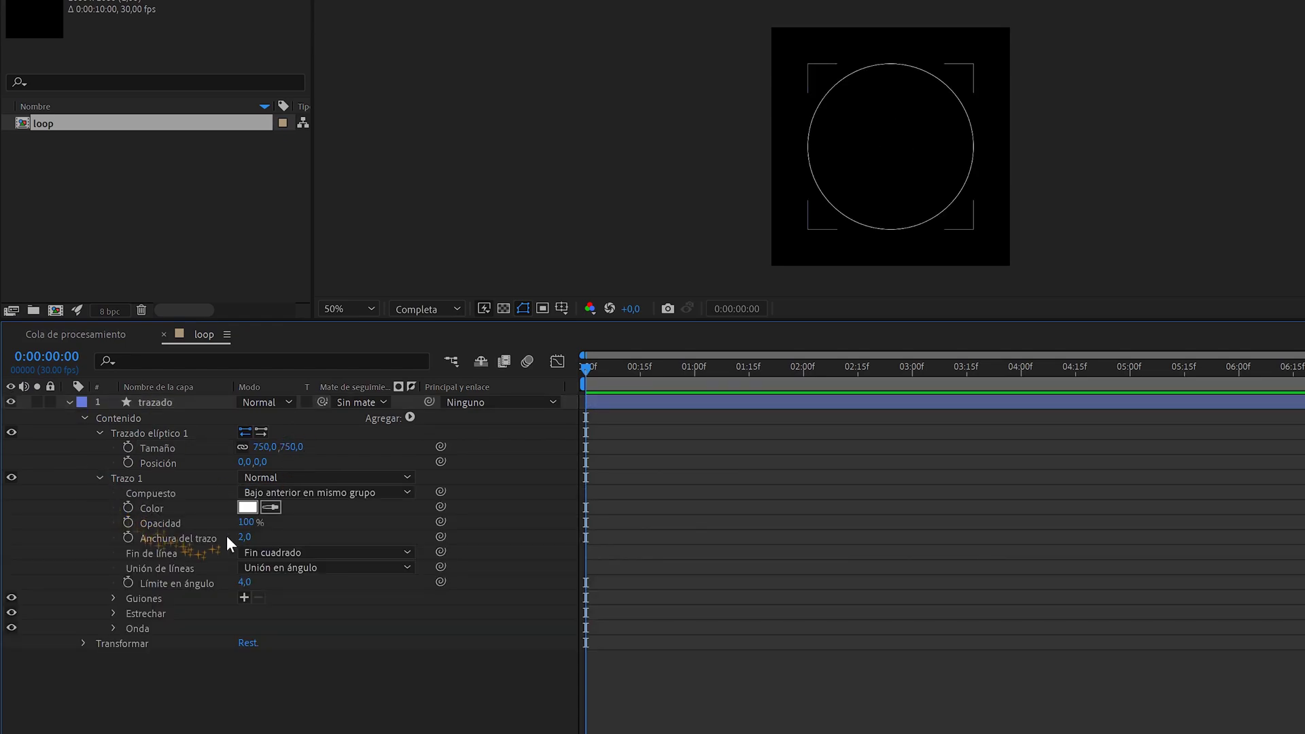
drag(244, 537, 274, 537)
click(247, 537)
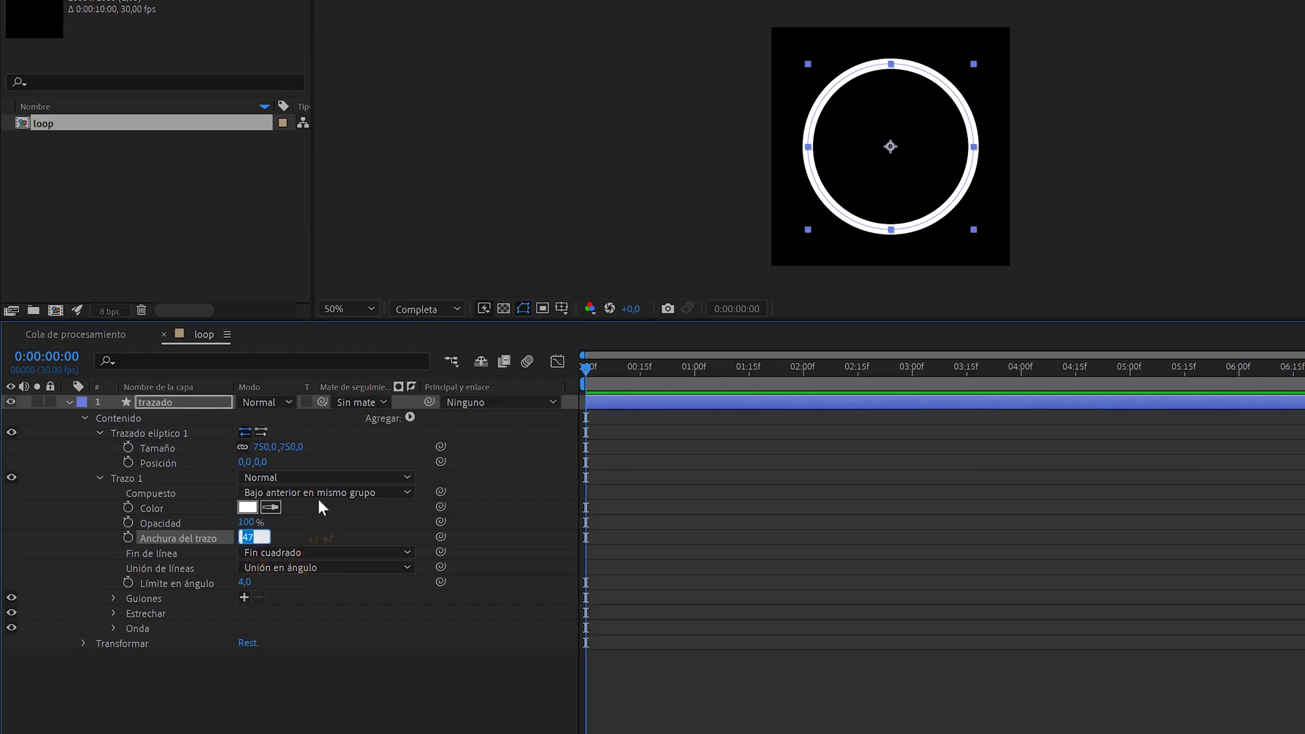
text(150)
key(Return)
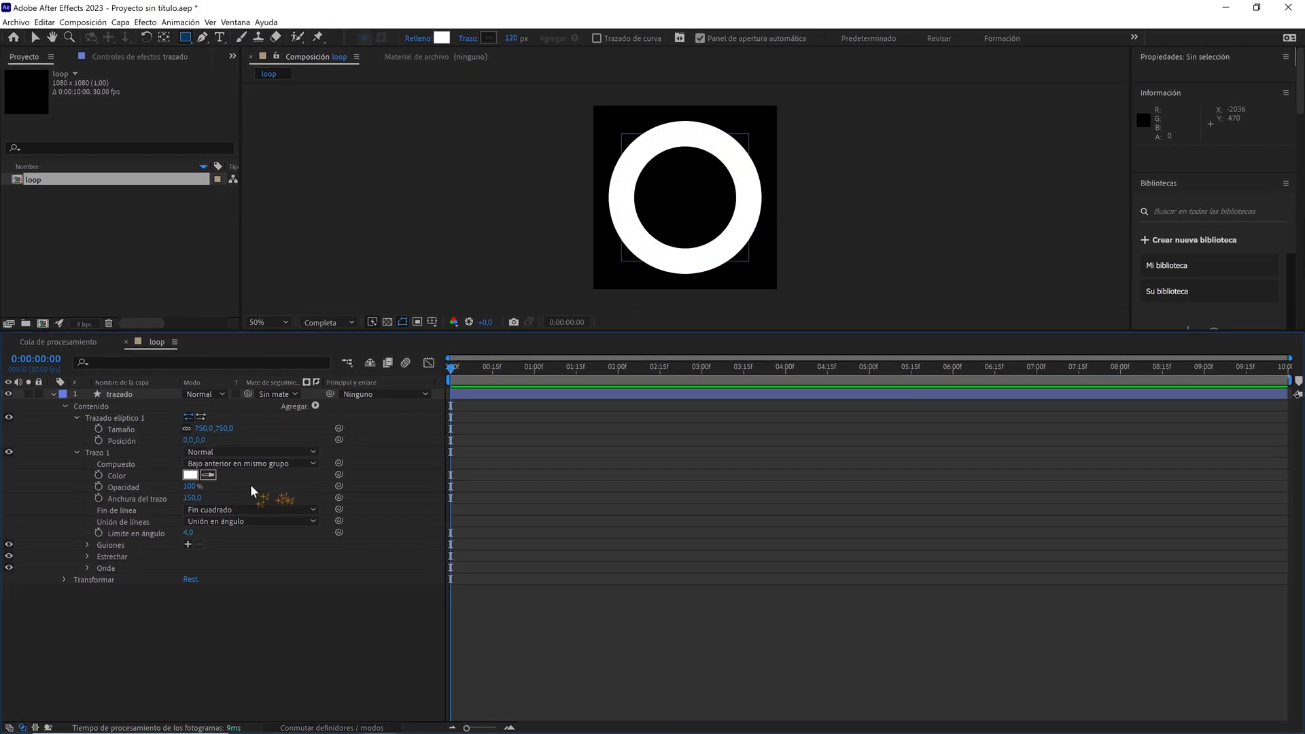
- Change the ring's stroke colour to mid-grey 808080
click(190, 476)
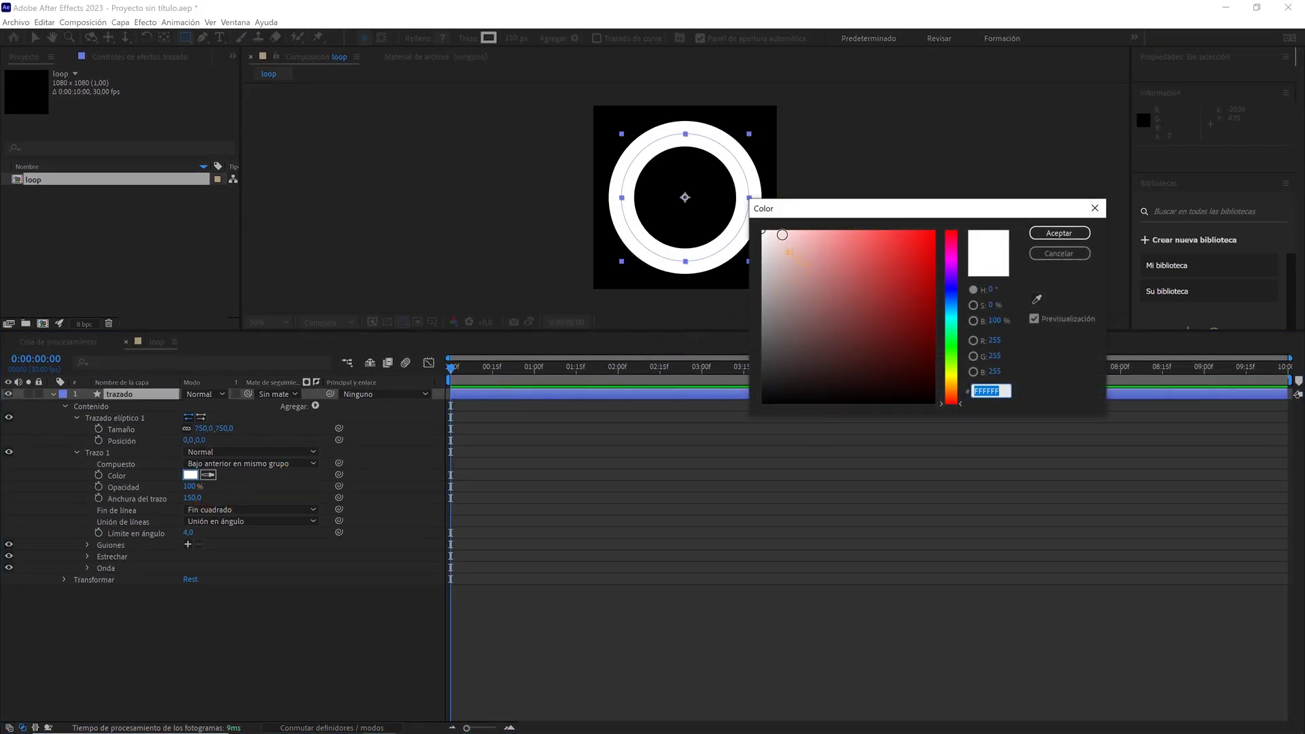
drag(789, 252, 750, 314)
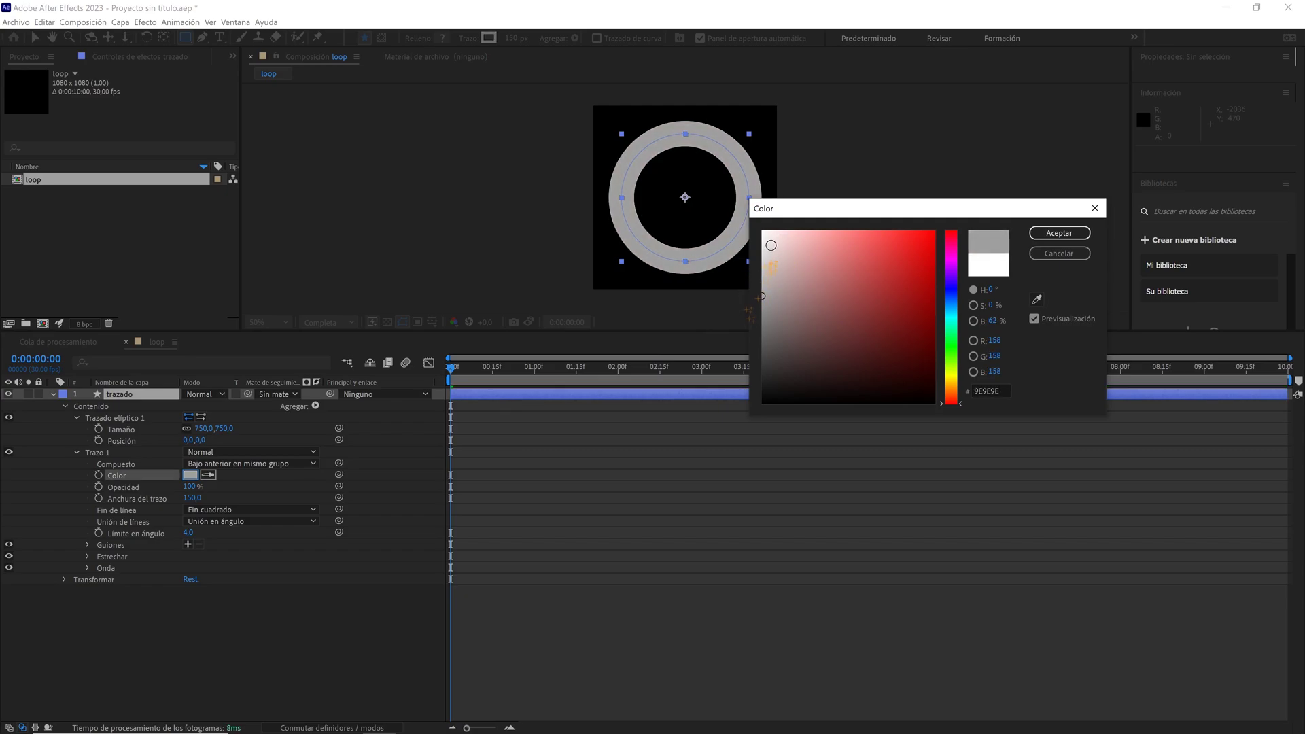
drag(773, 263, 756, 310)
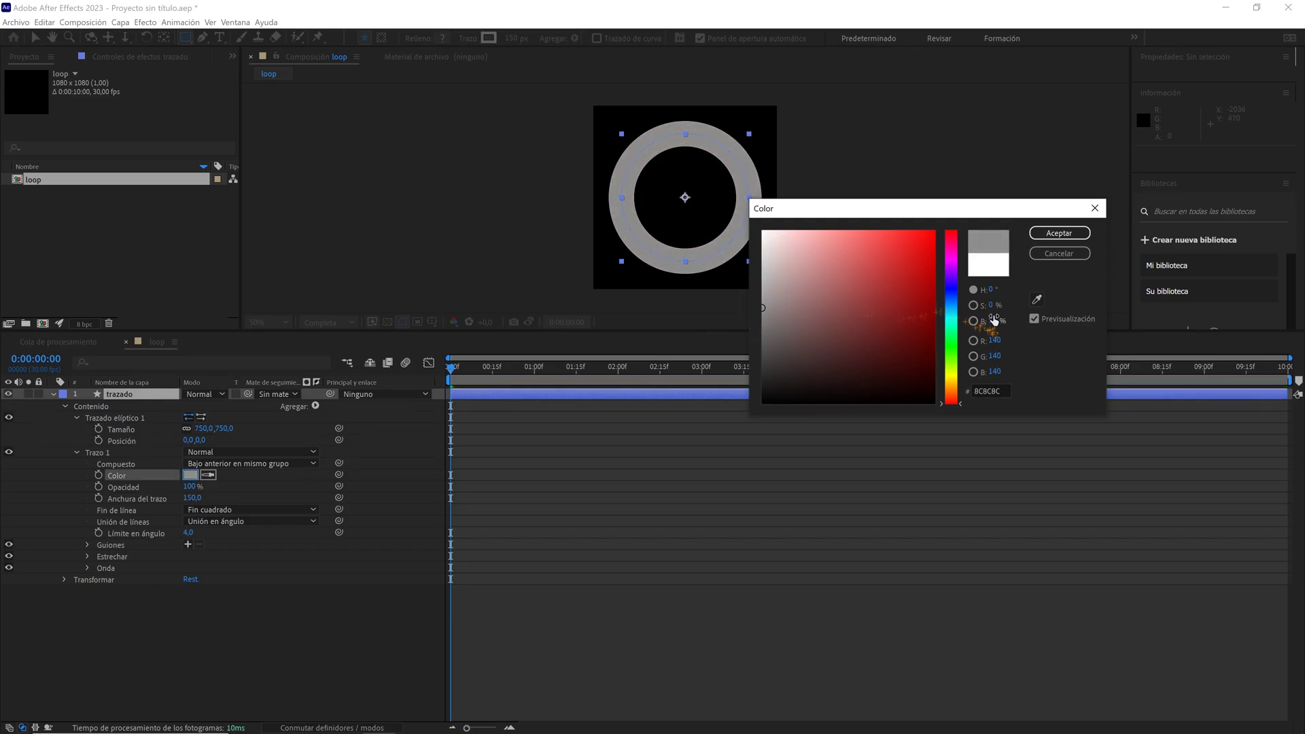
text(50)
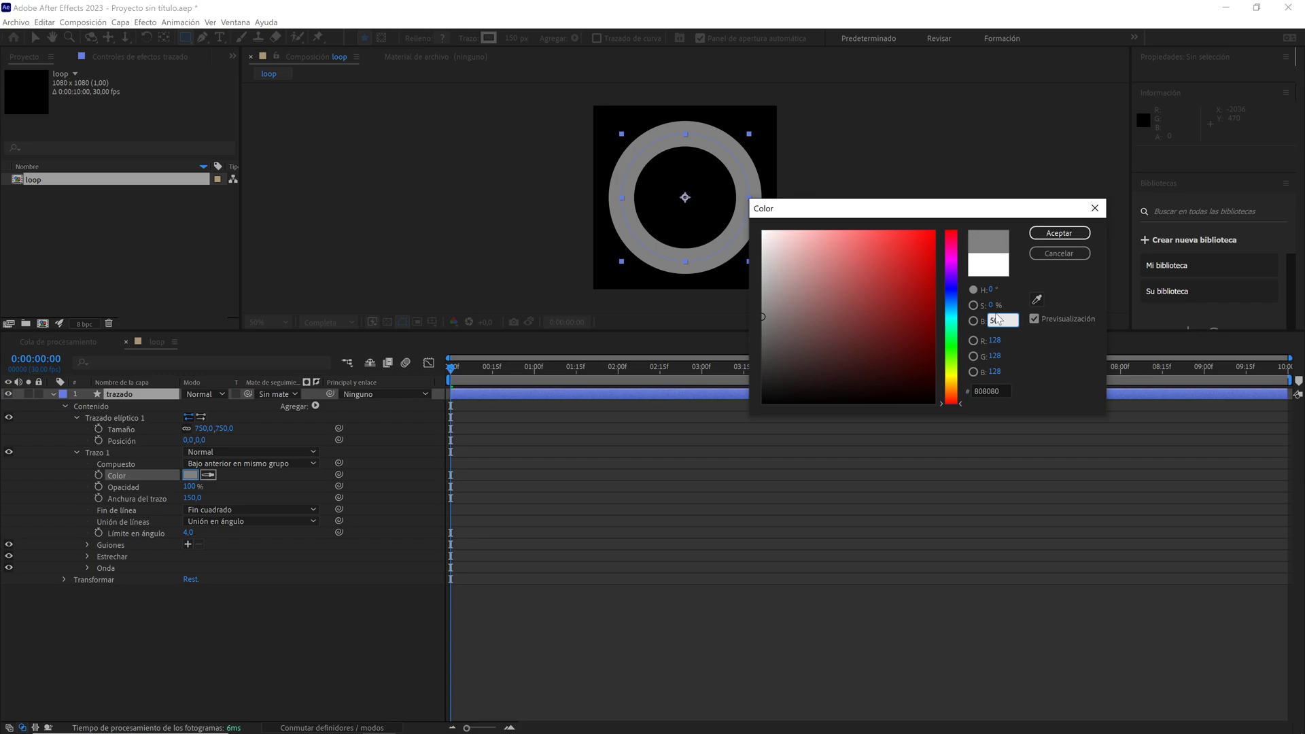
click(1059, 232)
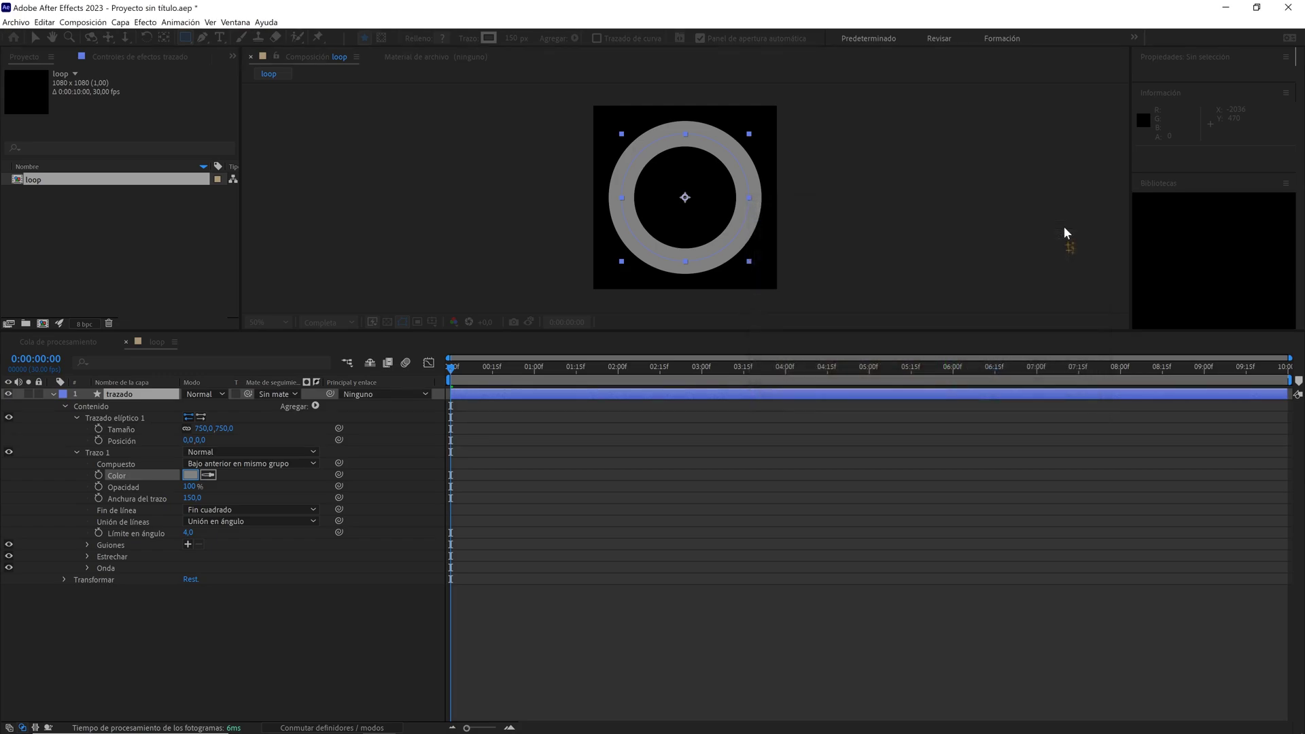
- Convert the ring's elliptical path into an editable Bezier path
right_click(127, 420)
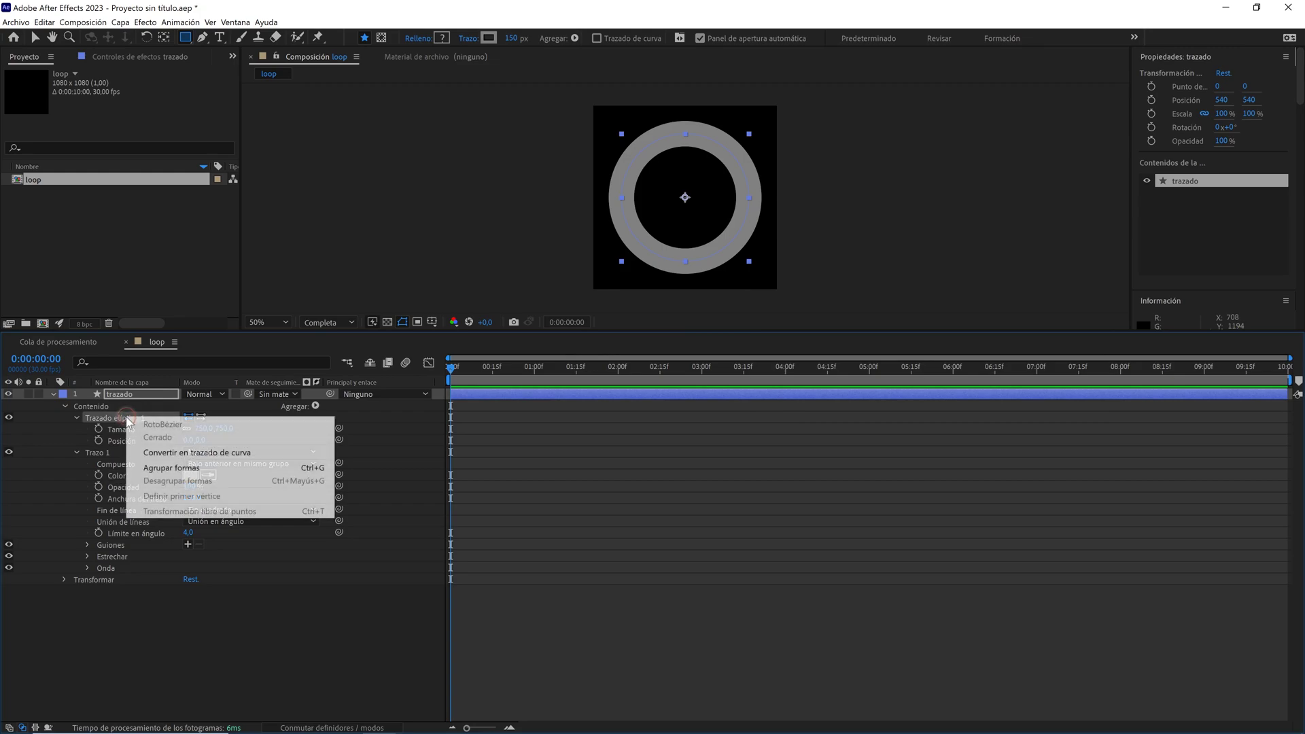
click(205, 454)
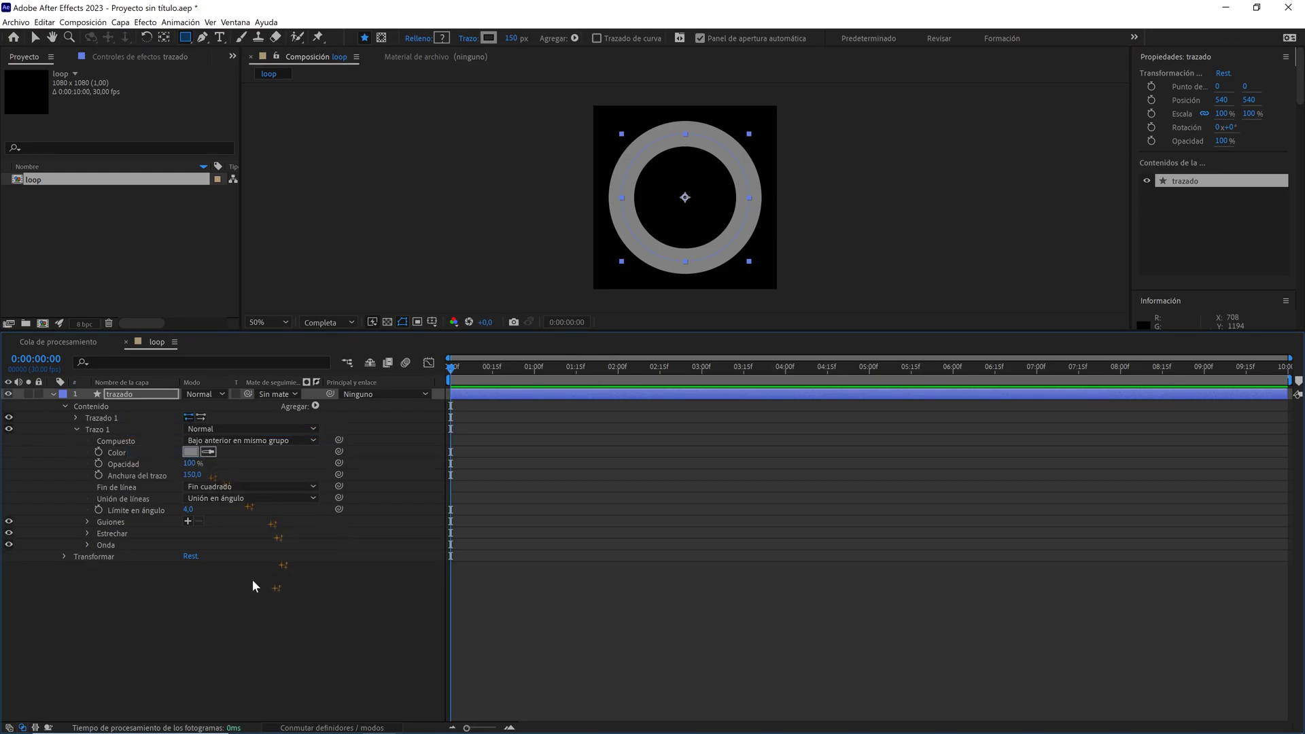
right_click(202, 603)
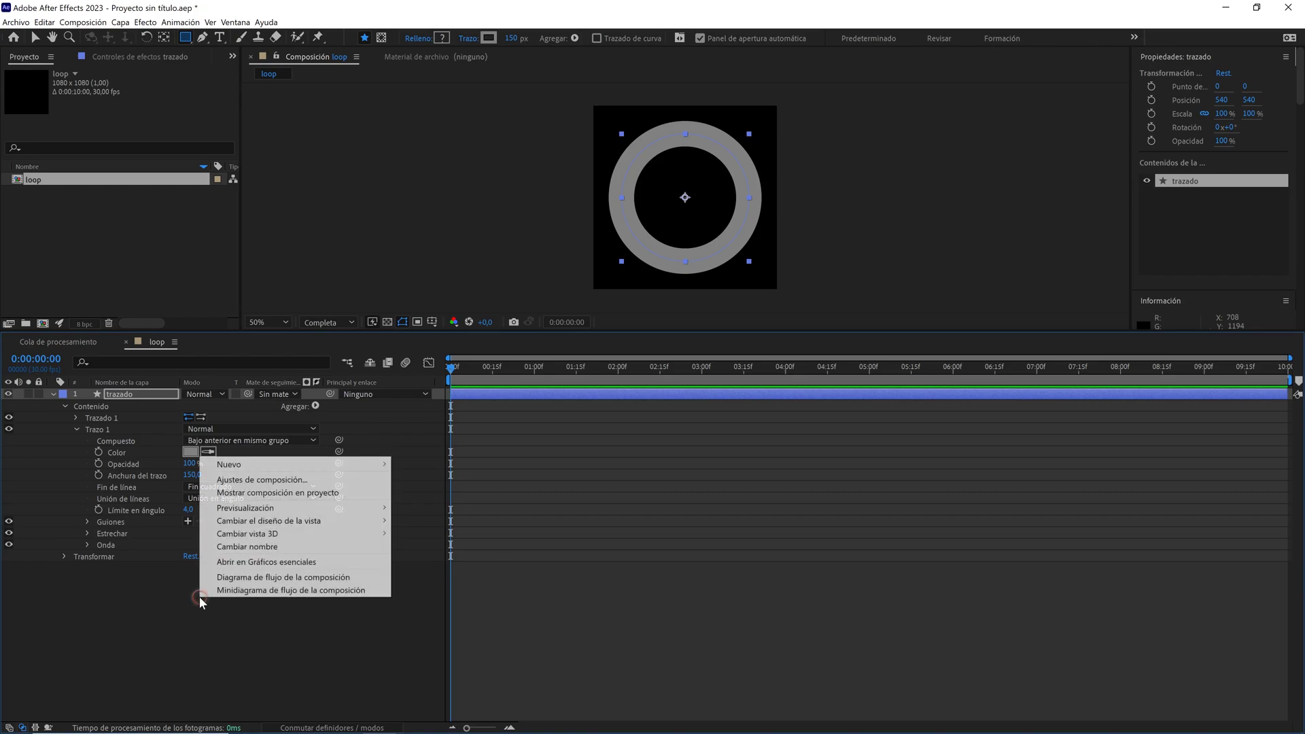
- Add a new shape layer, bola negra, and give it a red label
mouse_move(326, 468)
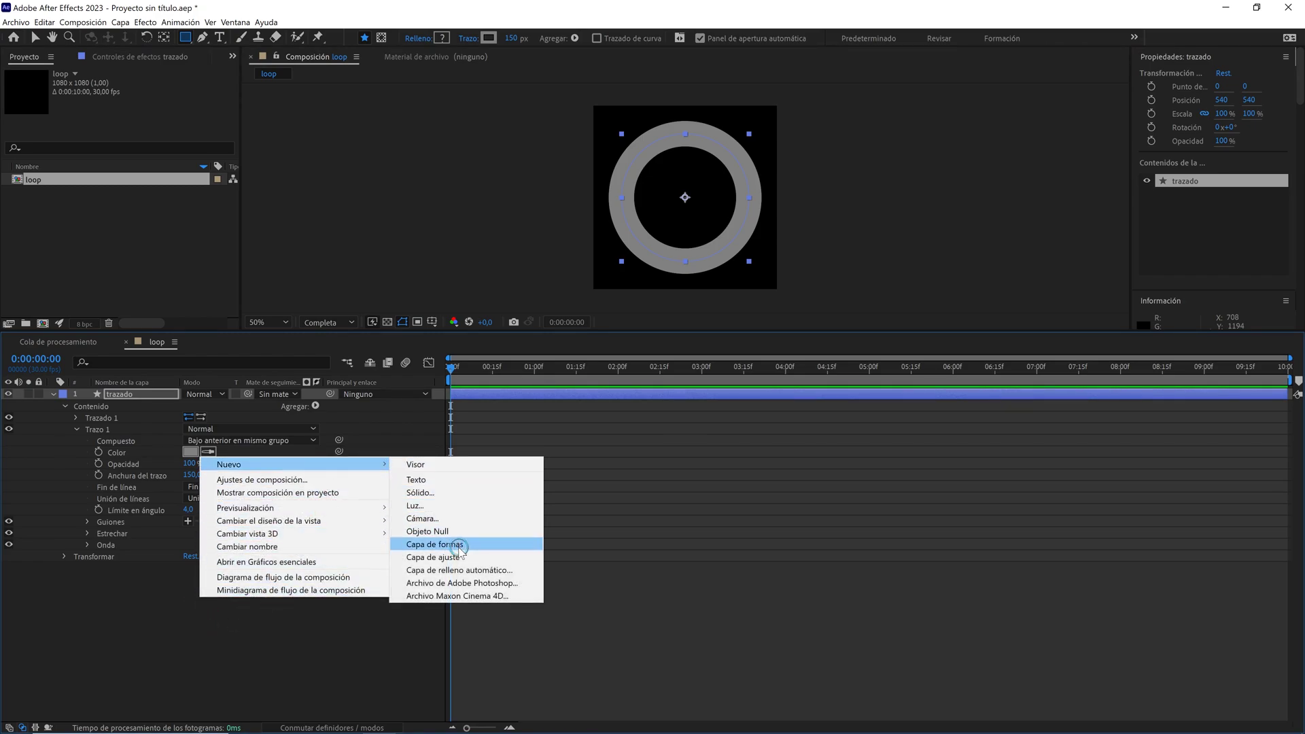
click(458, 545)
text(bola negra)
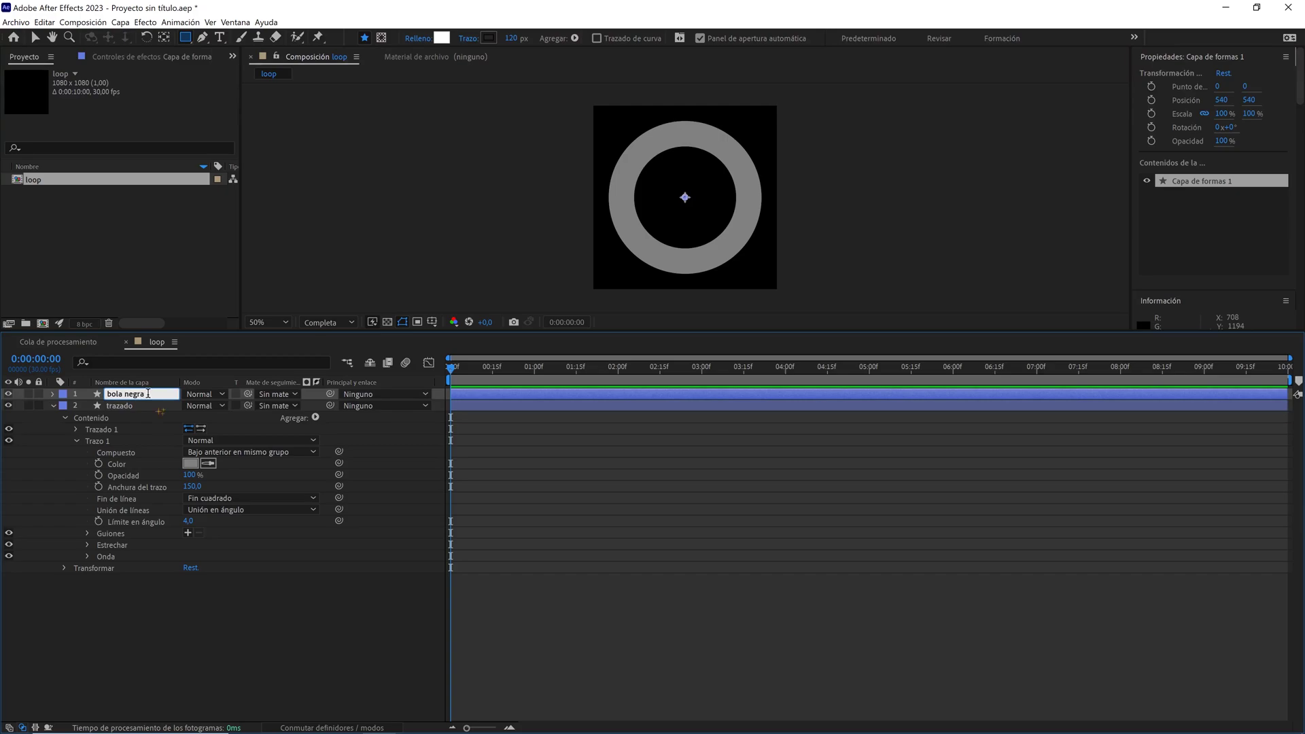
click(63, 394)
click(81, 440)
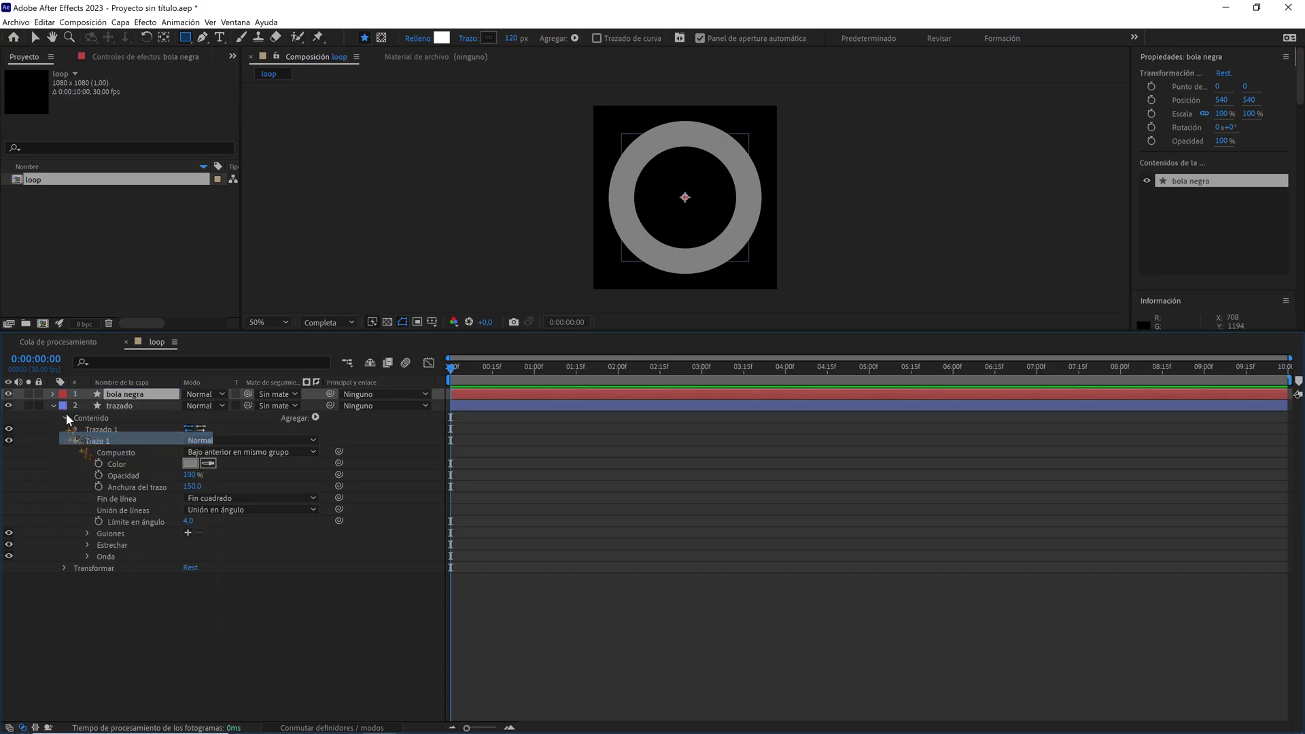
click(53, 395)
- Give bola negra an ellipse path and a solid black (000000) fill
click(315, 406)
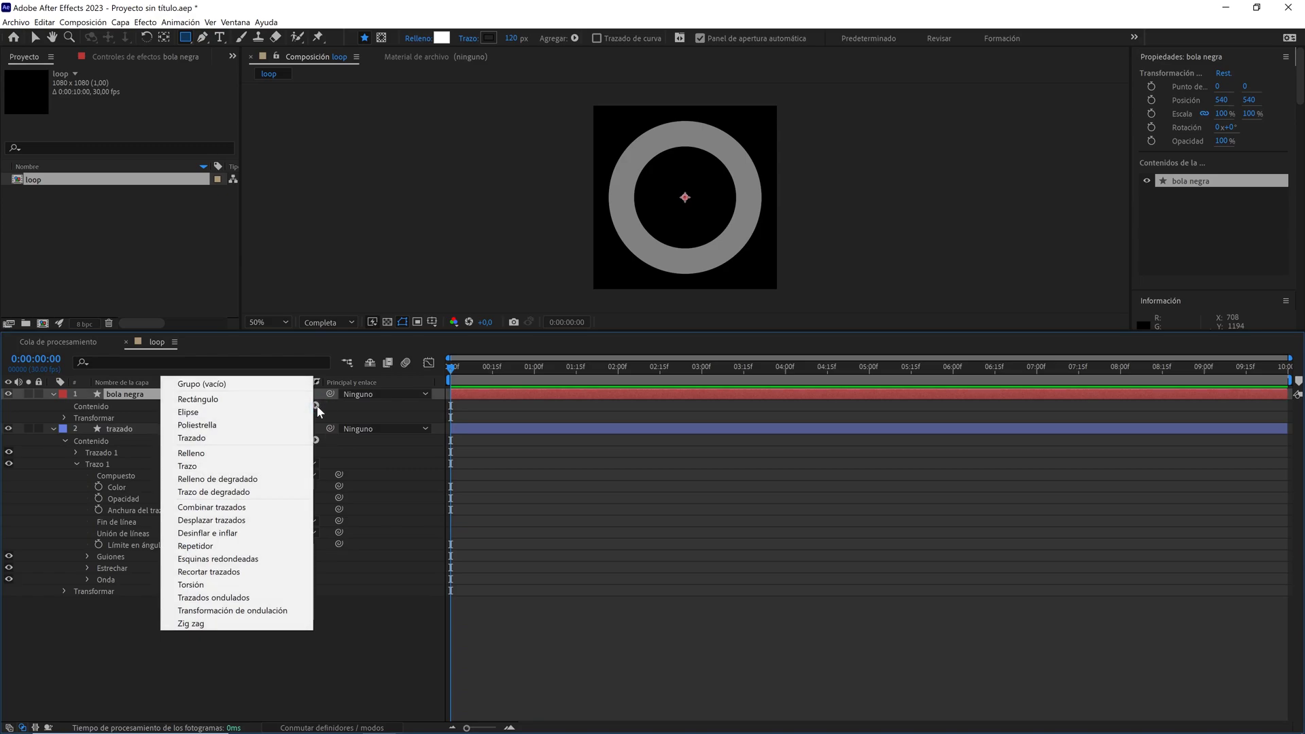
click(302, 412)
click(315, 406)
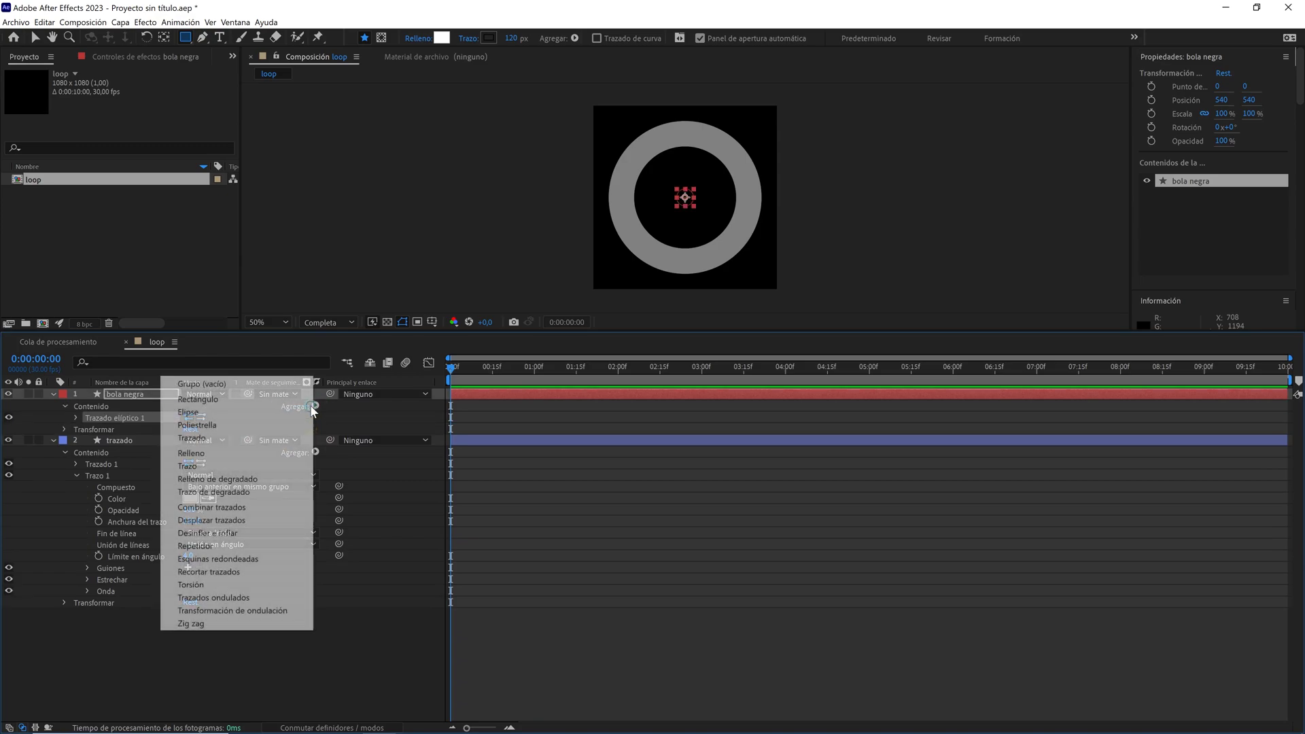
click(262, 452)
click(78, 430)
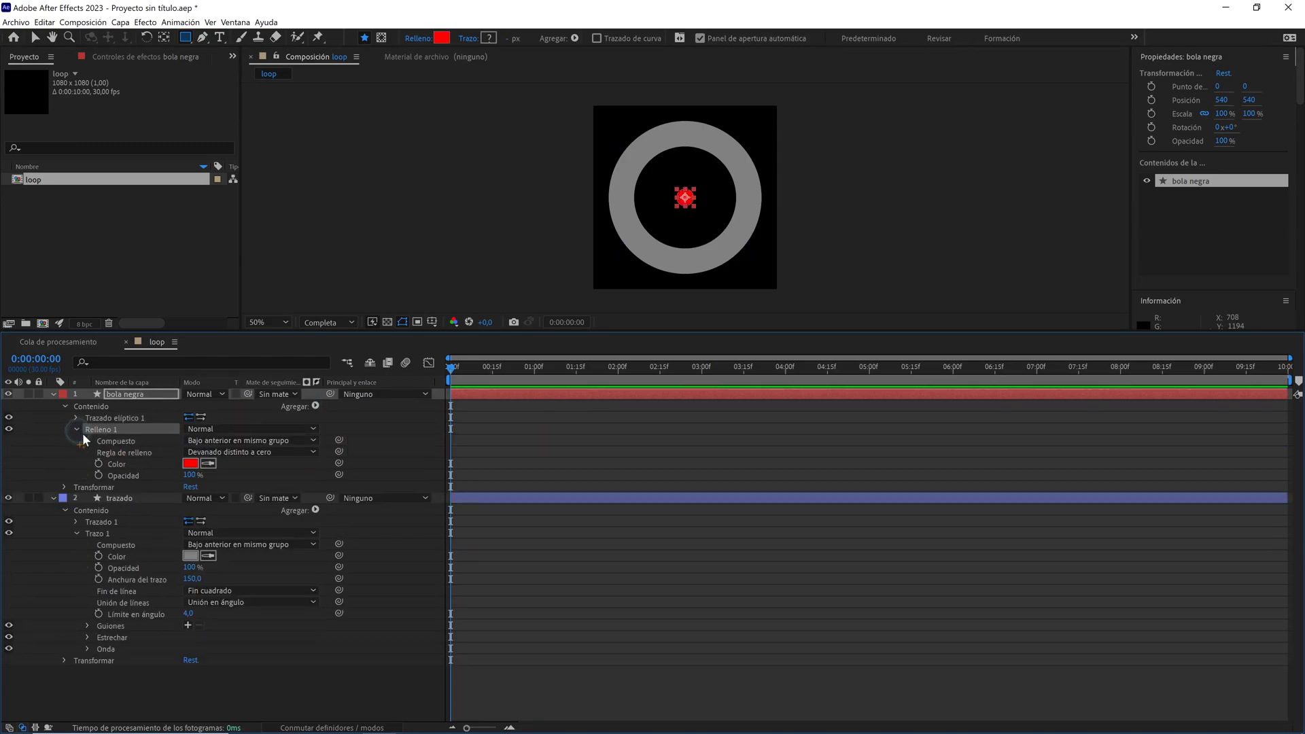
click(190, 463)
drag(786, 364, 762, 403)
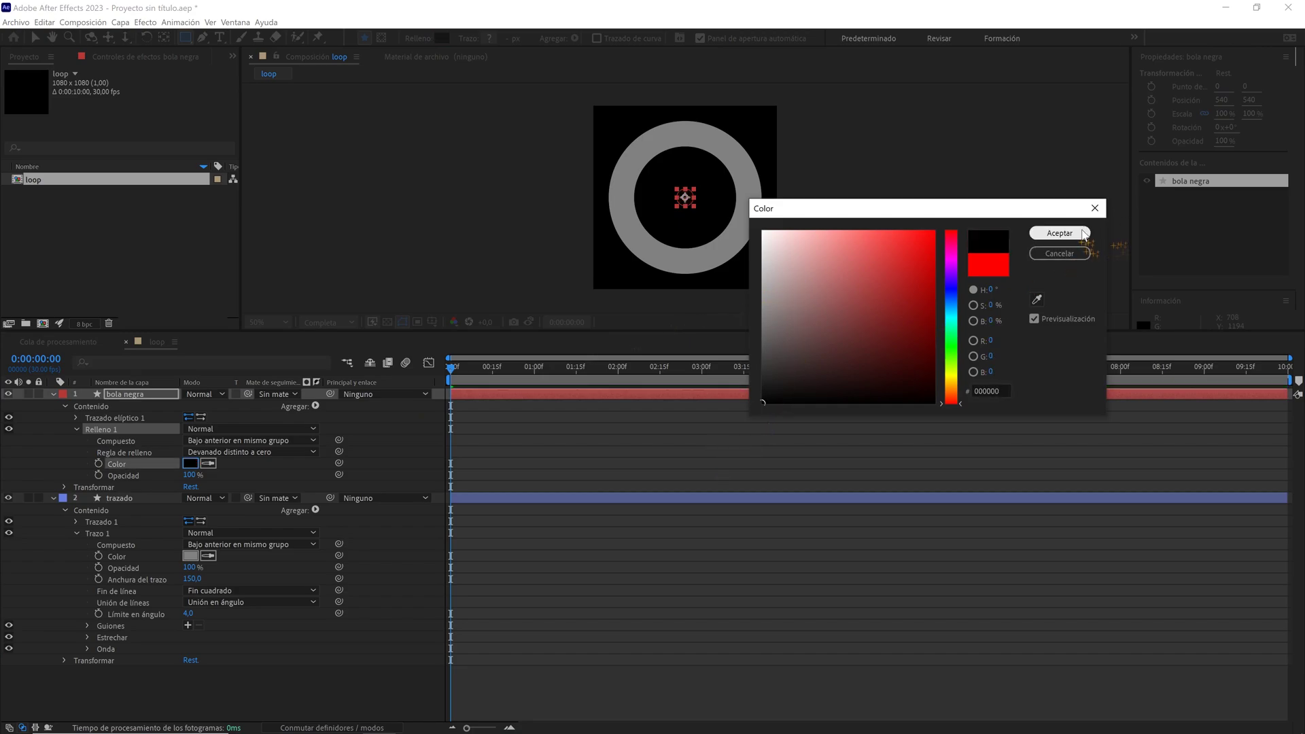
click(1060, 233)
- Keep the ring's stroke at 150 px and size the ball's ellipse to 150×150
click(164, 499)
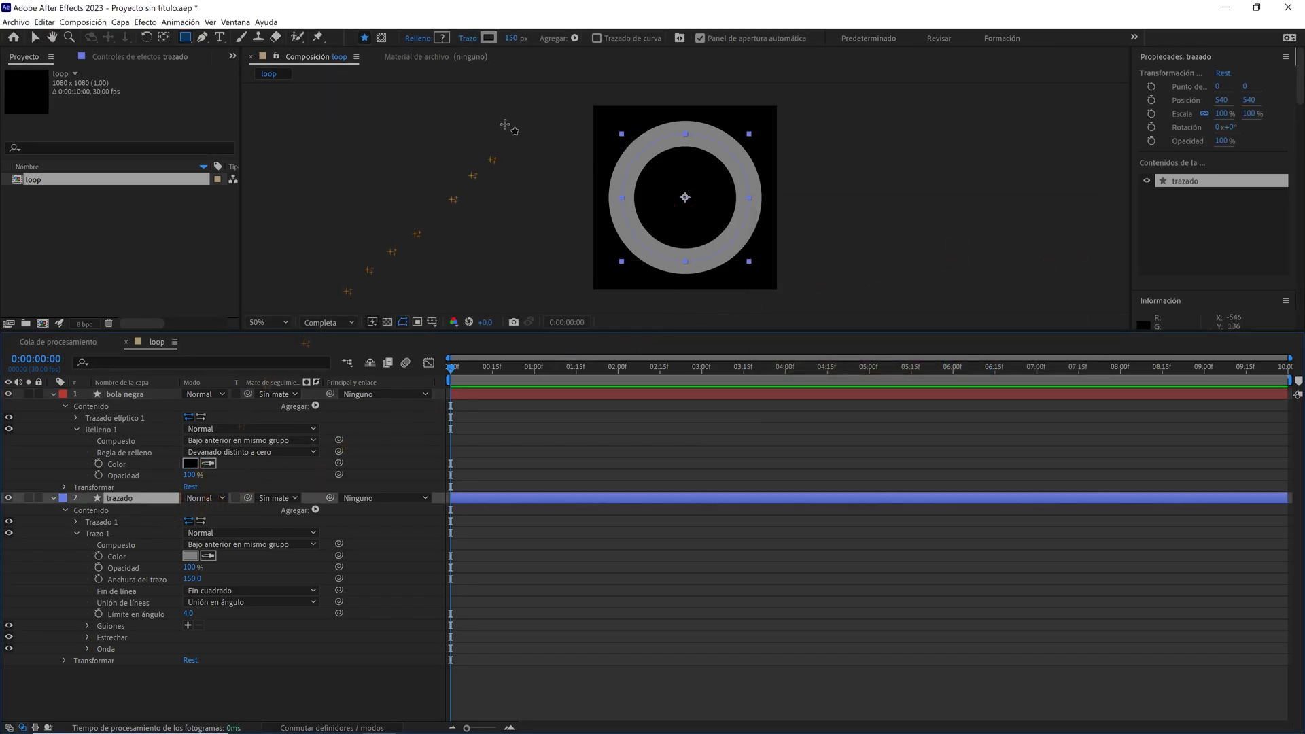
click(513, 39)
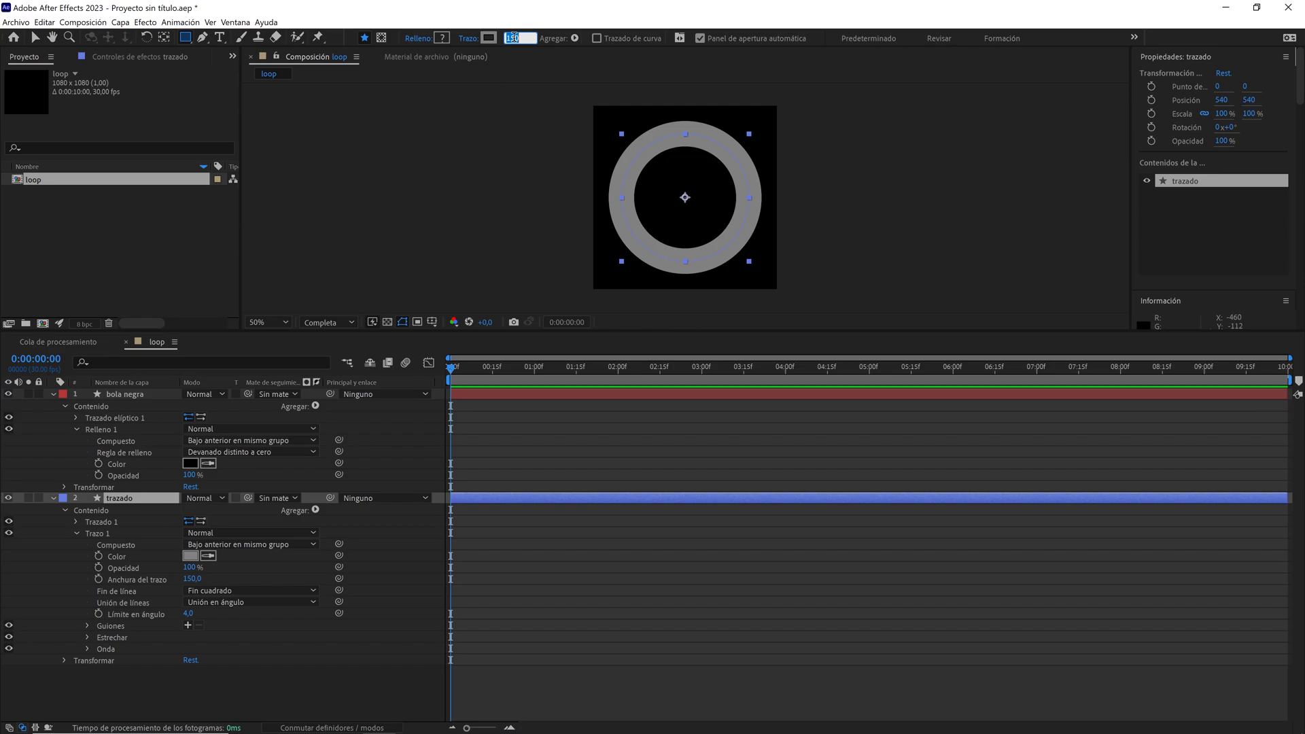
click(76, 417)
text(150)
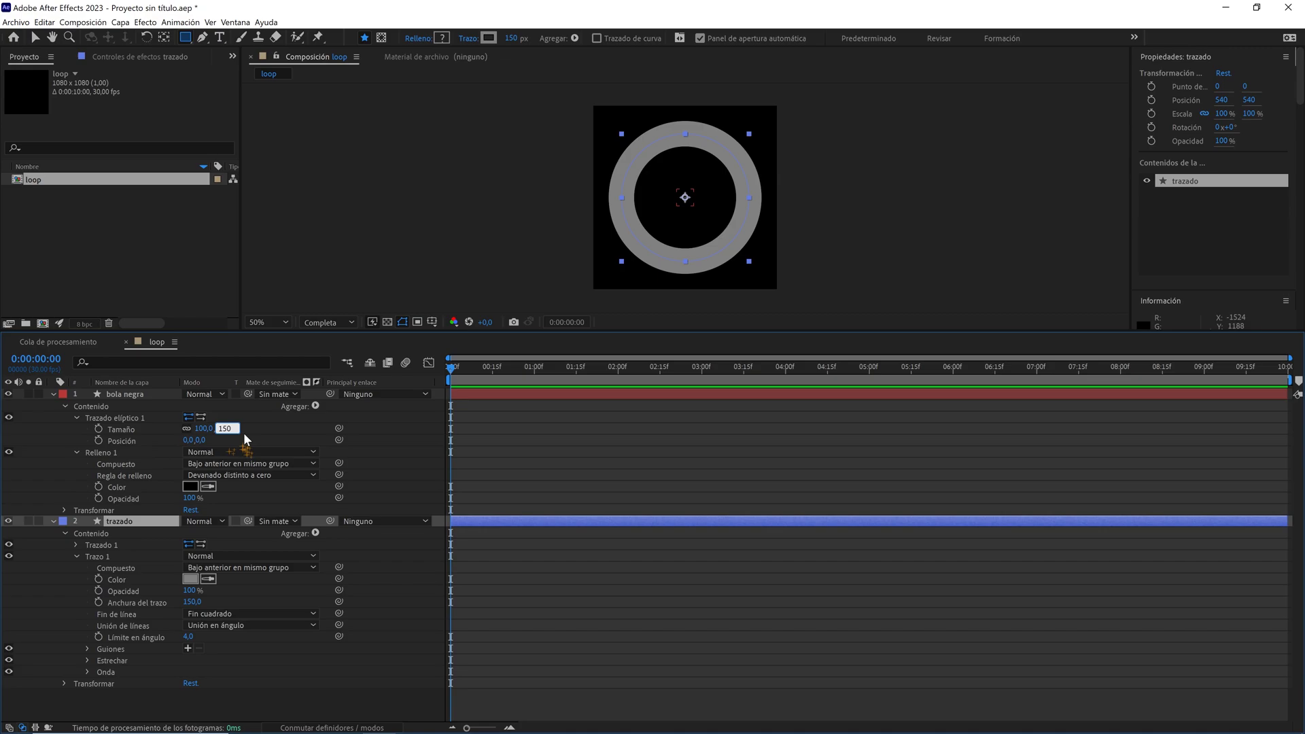
click(245, 439)
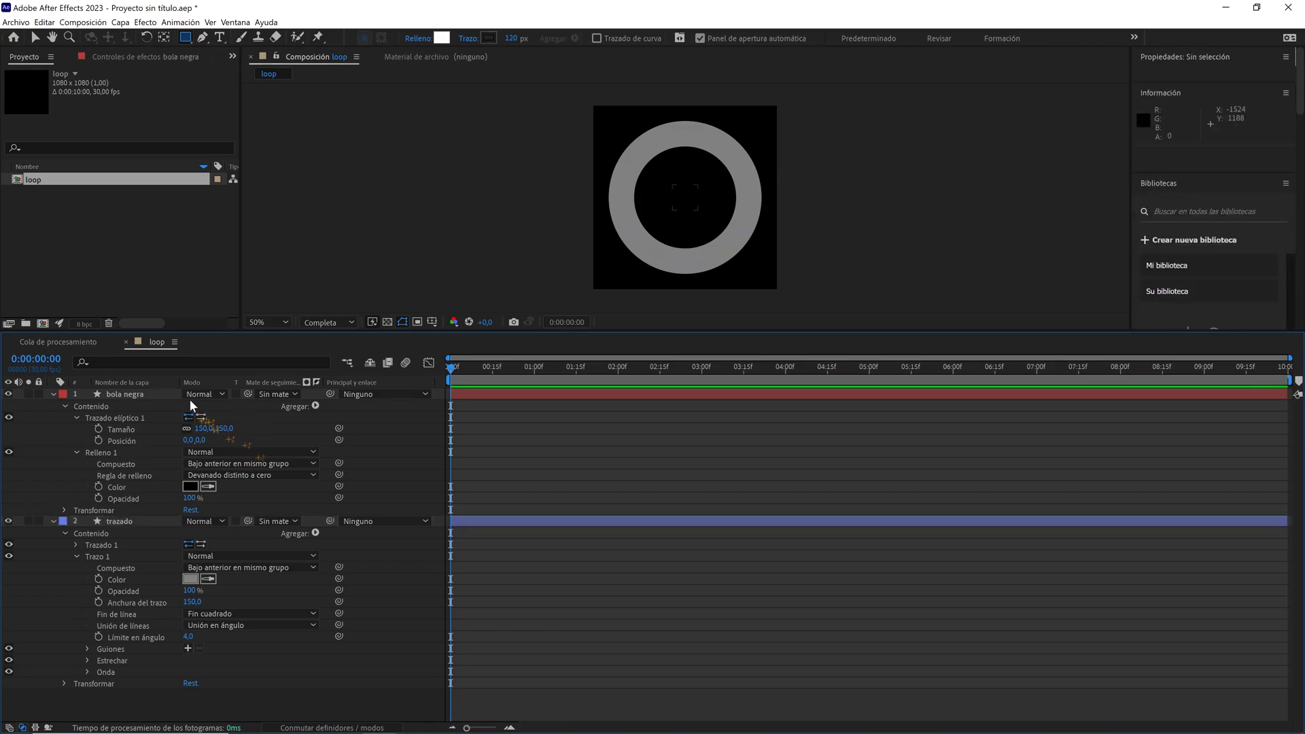
click(166, 393)
- Move the black ball down to position 540, 915 on the ring's bottom edge
click(36, 39)
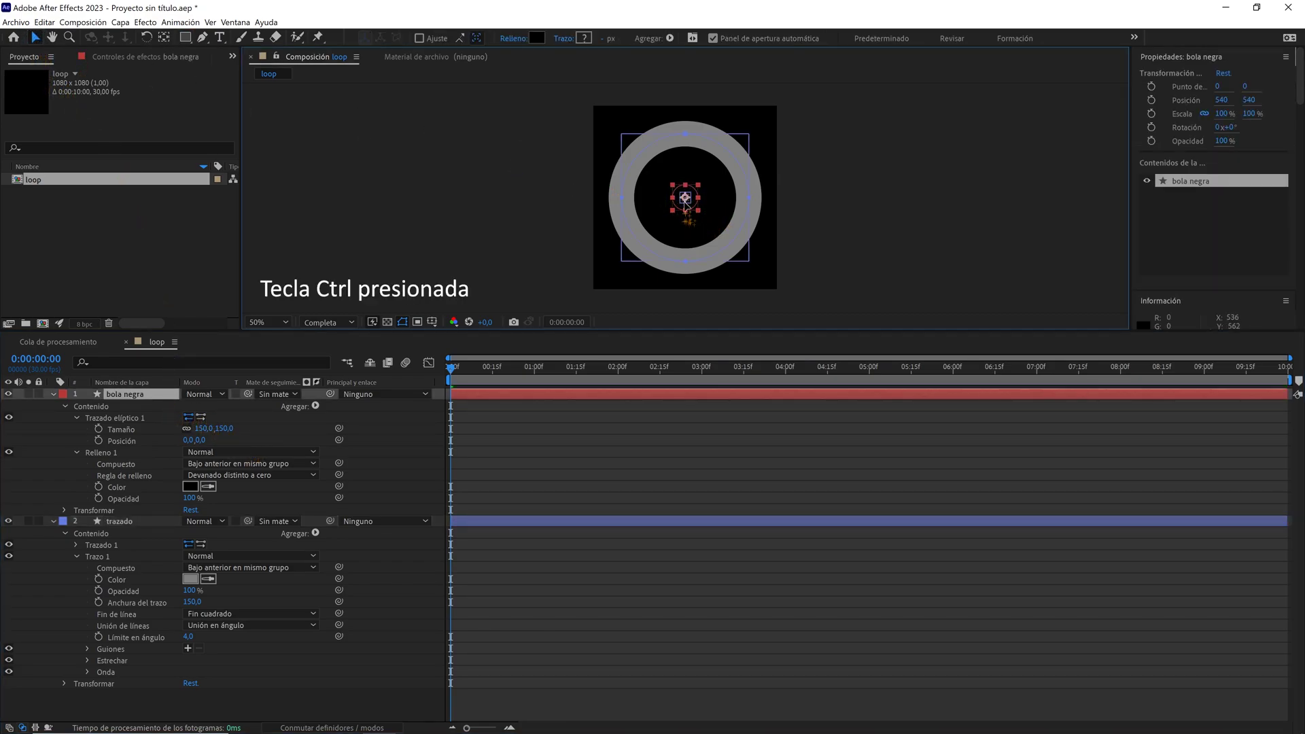
drag(686, 199, 688, 259)
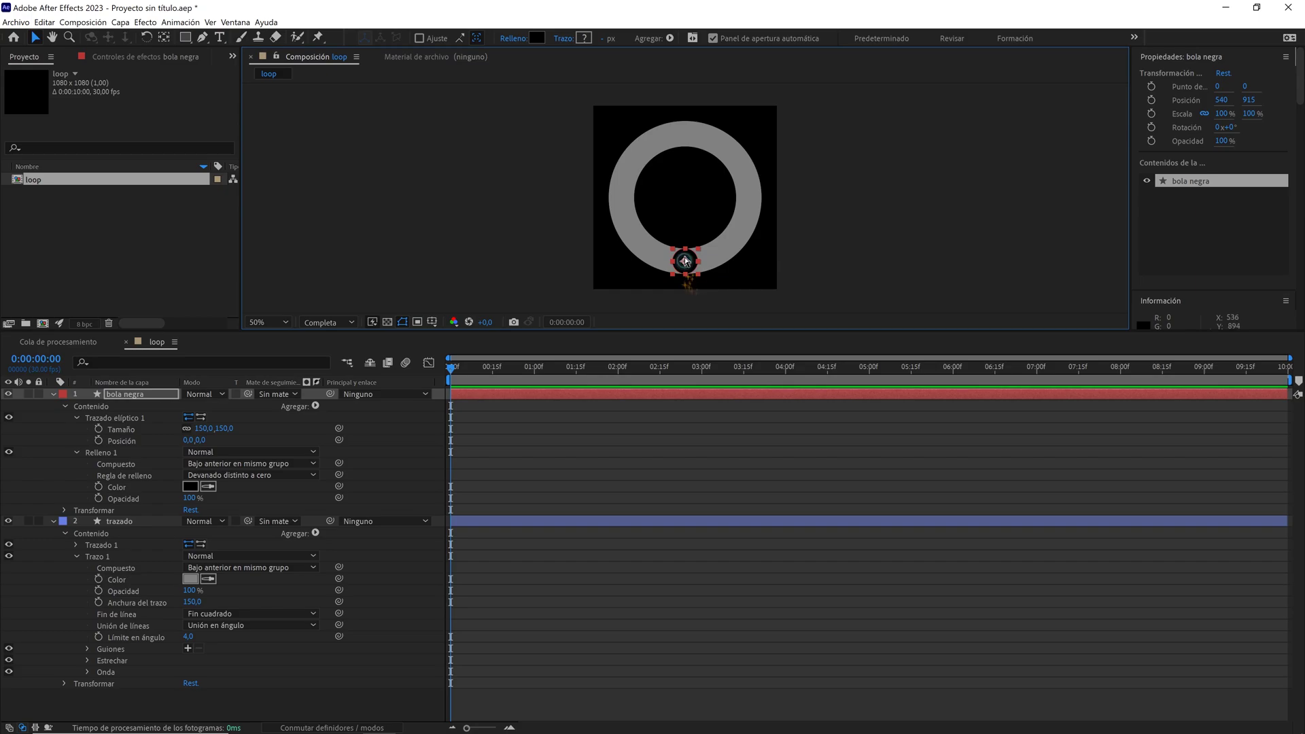
drag(688, 250, 690, 253)
click(154, 398)
- Duplicate the ball as 'bola blanca' with a yellow label and white (FFFFFF) fill
key(ctrl+d)
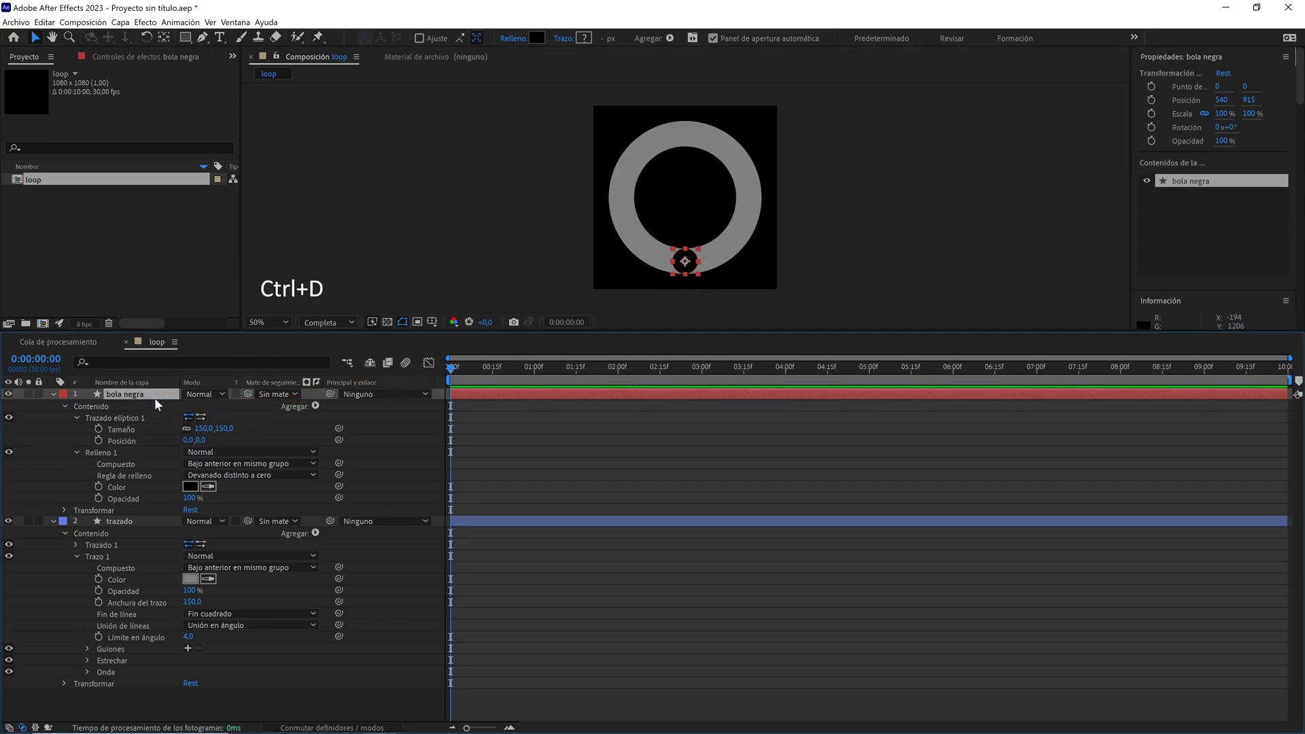
key(Return)
text(bola blanca)
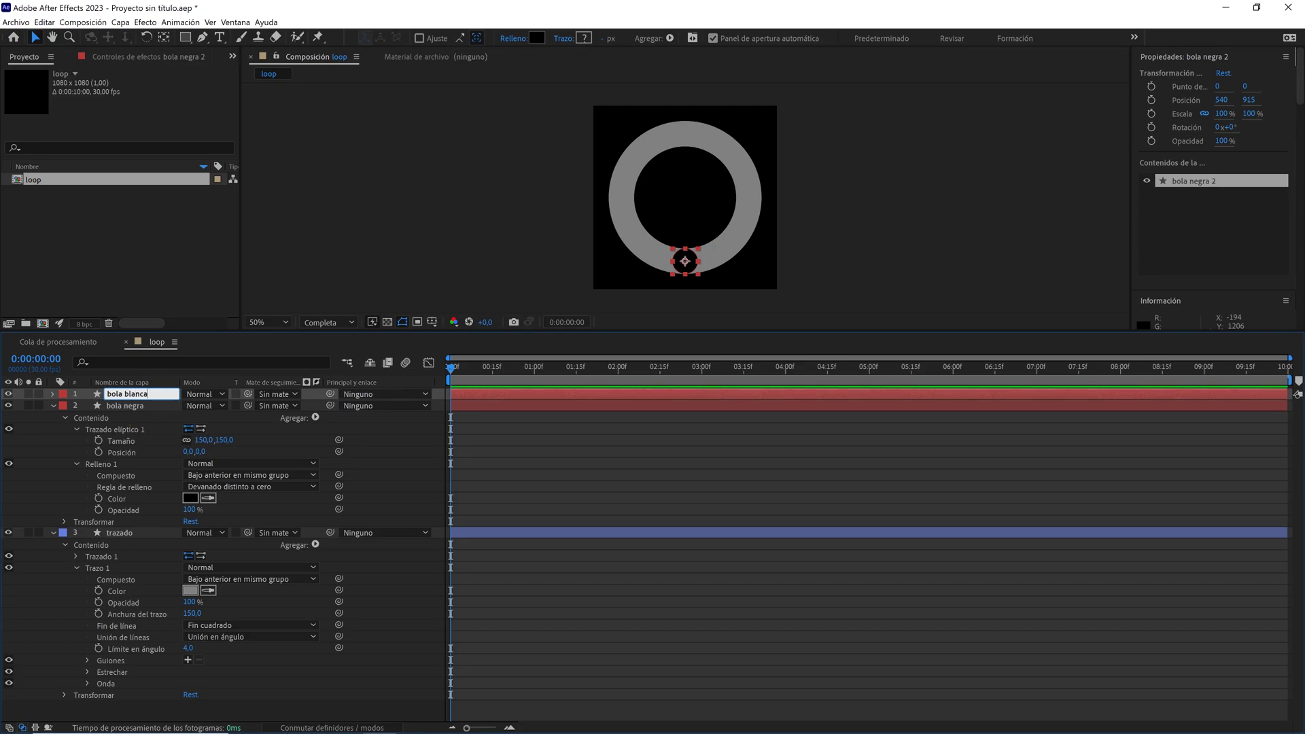
click(62, 395)
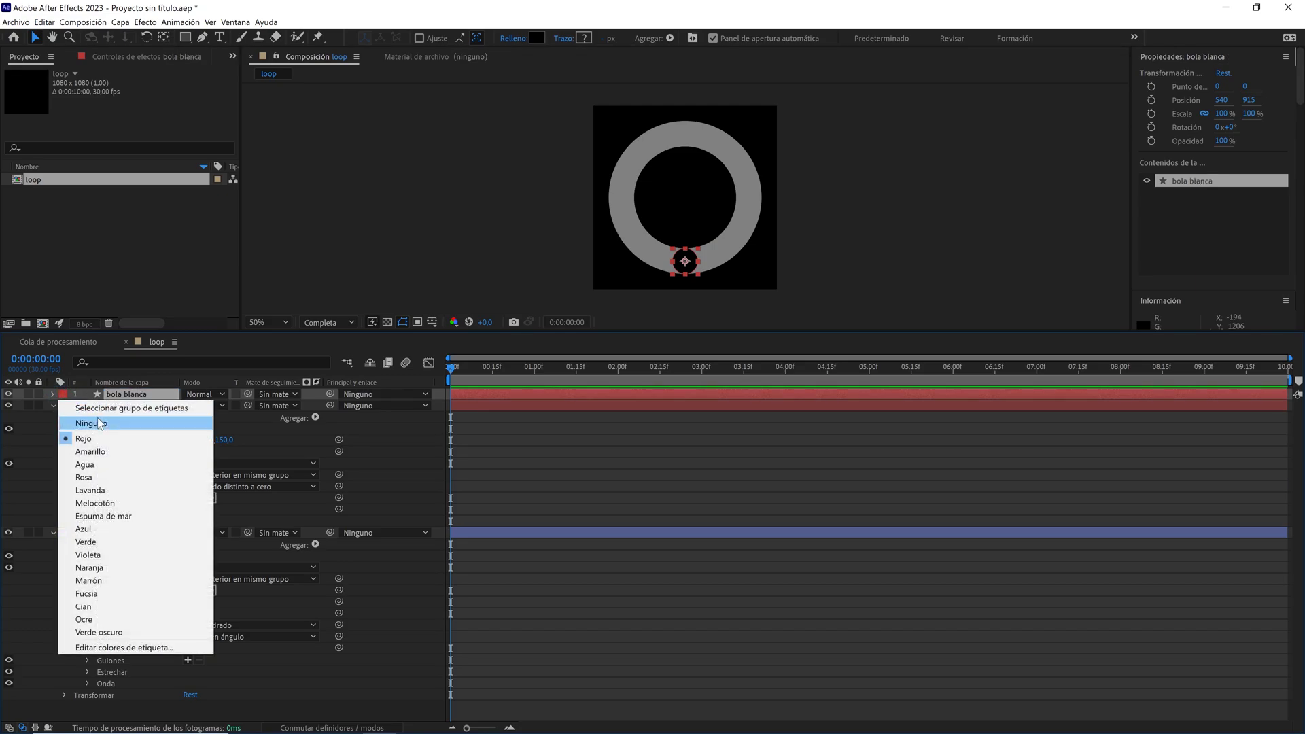
click(100, 453)
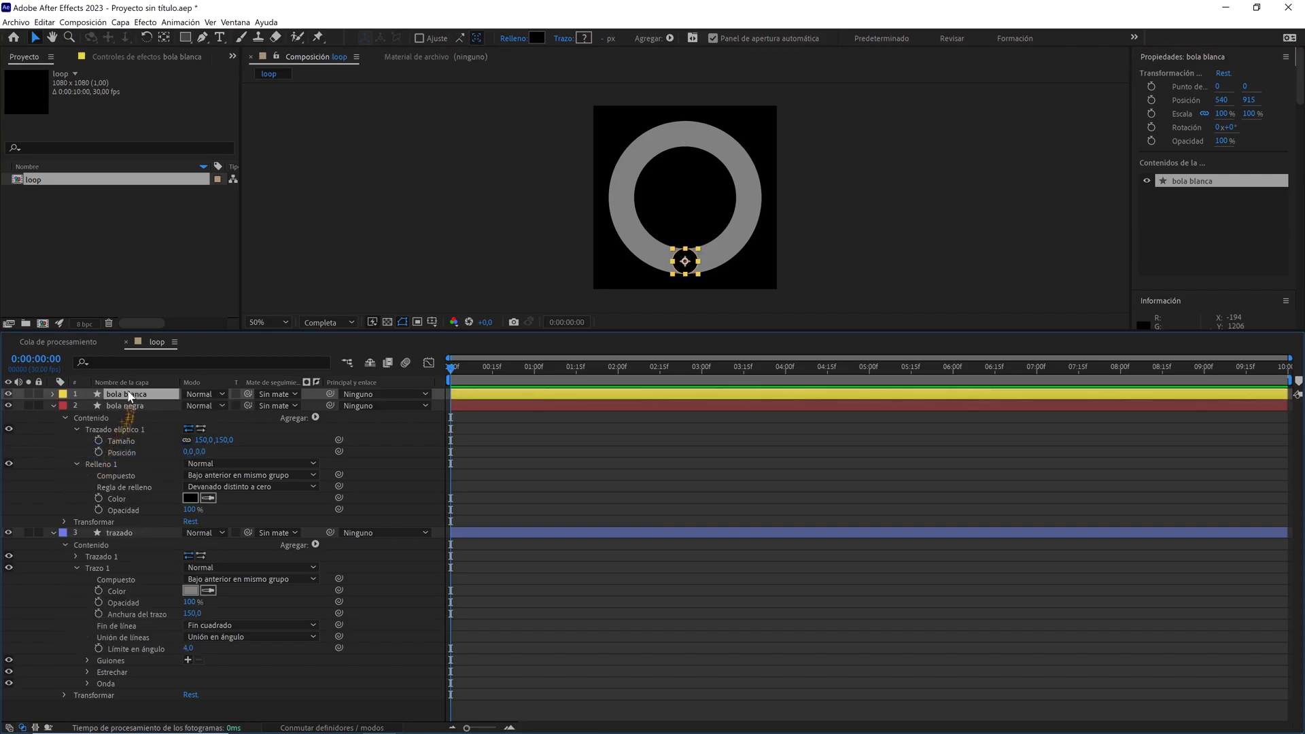
click(538, 40)
drag(815, 292, 751, 224)
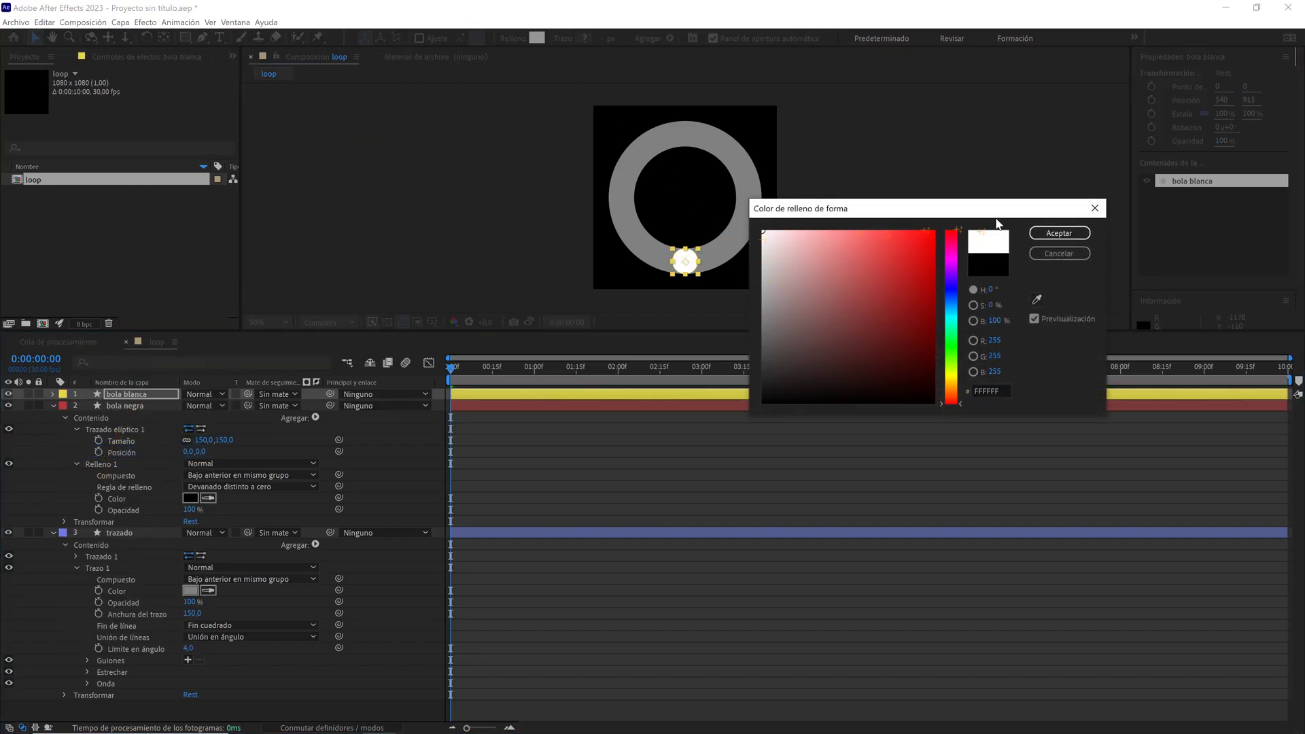
click(1059, 233)
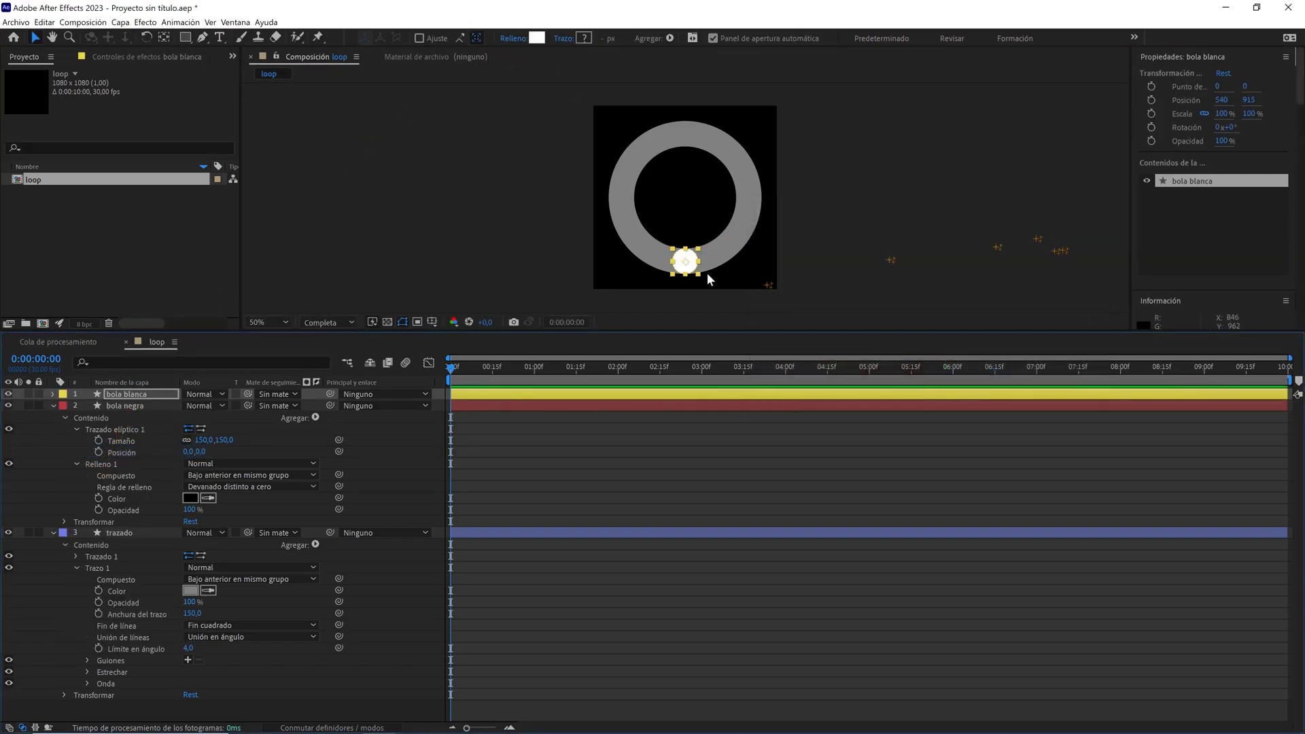
- Hide bola blanca and select the trazado ring's path property
click(9, 394)
click(51, 406)
click(117, 417)
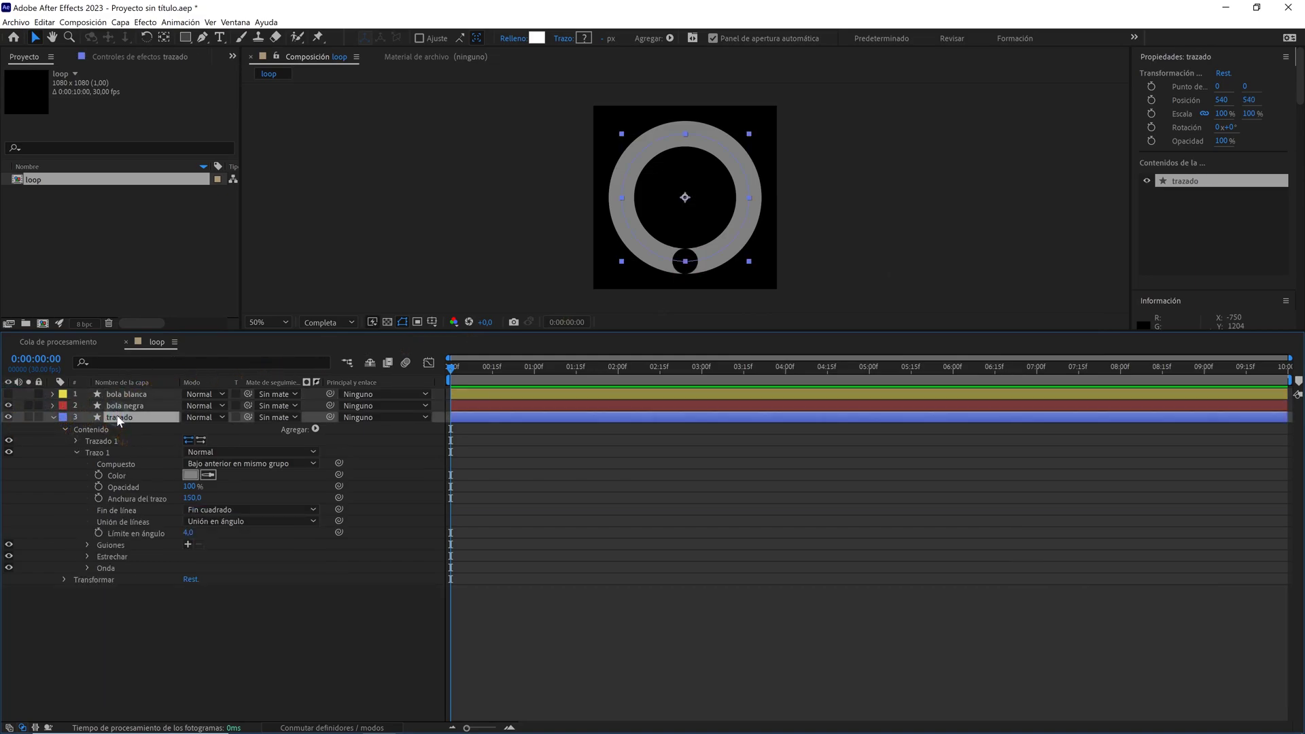
click(76, 441)
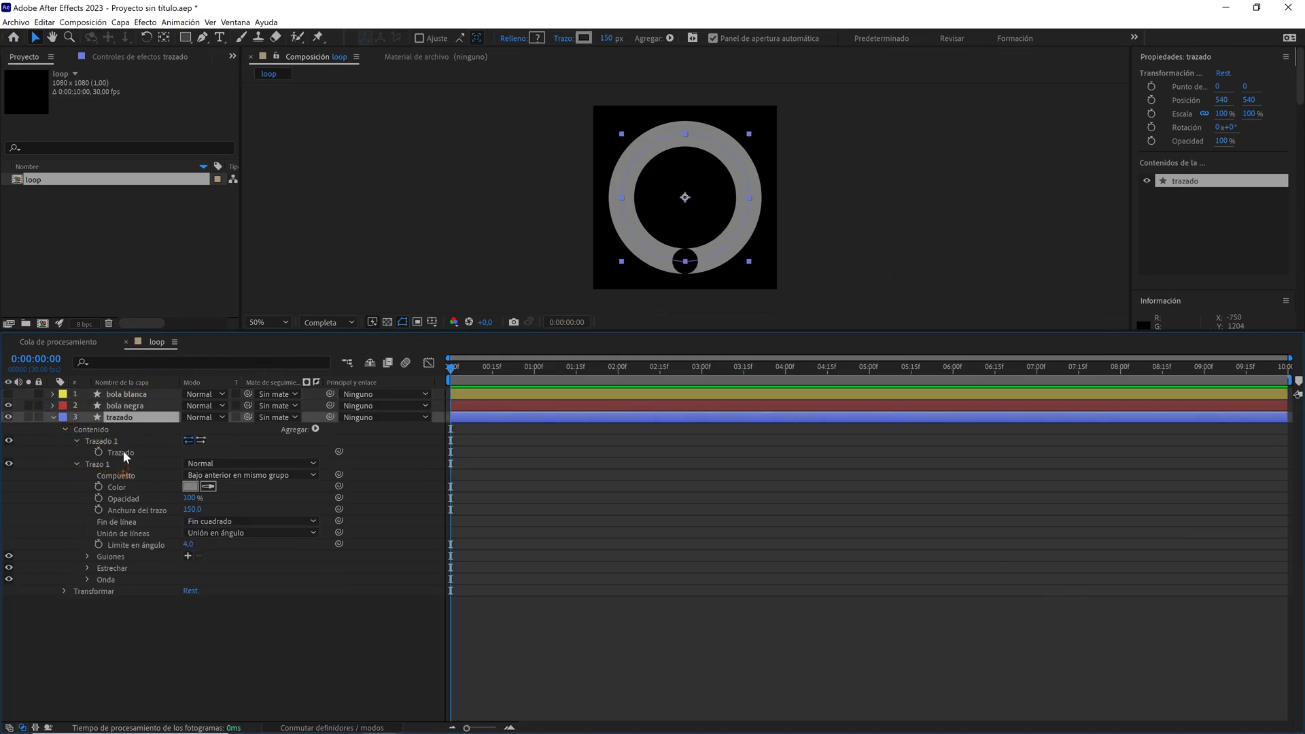
click(123, 453)
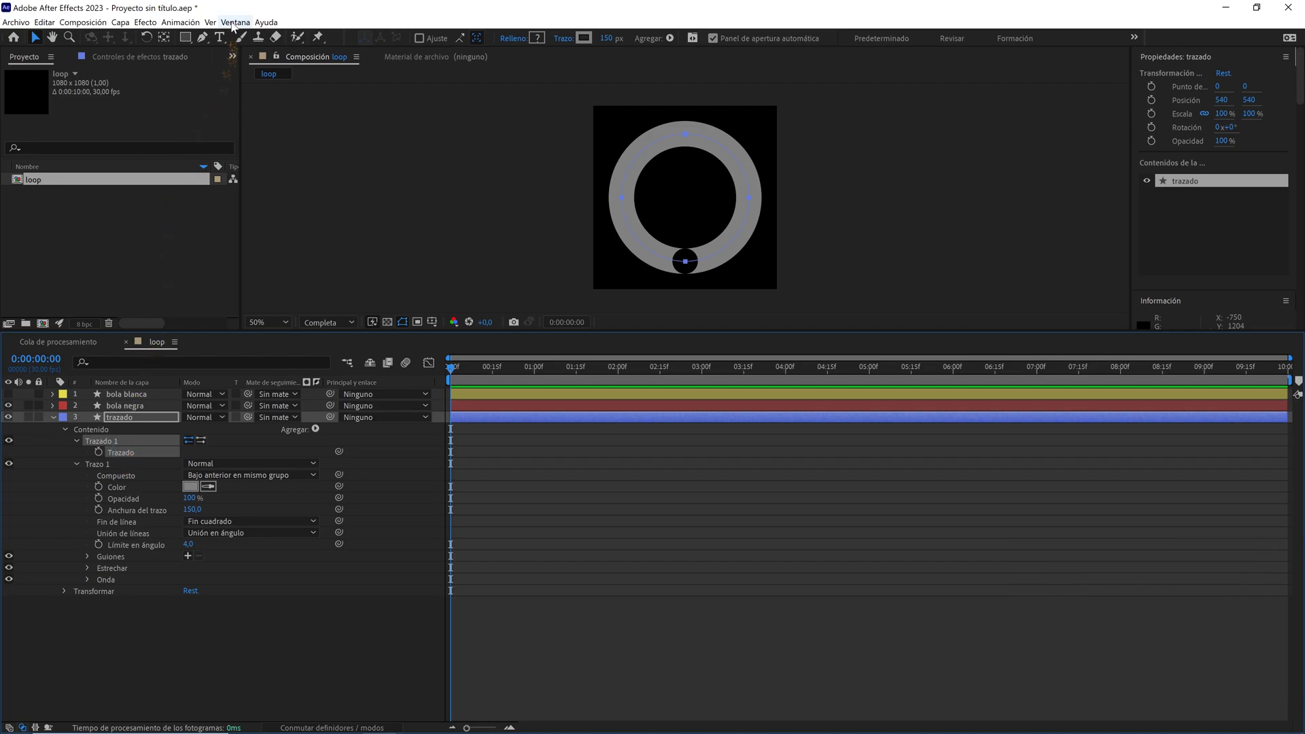
- Run Create Nulls From Paths.jsx with Trazar ruta on the ring's path
click(233, 23)
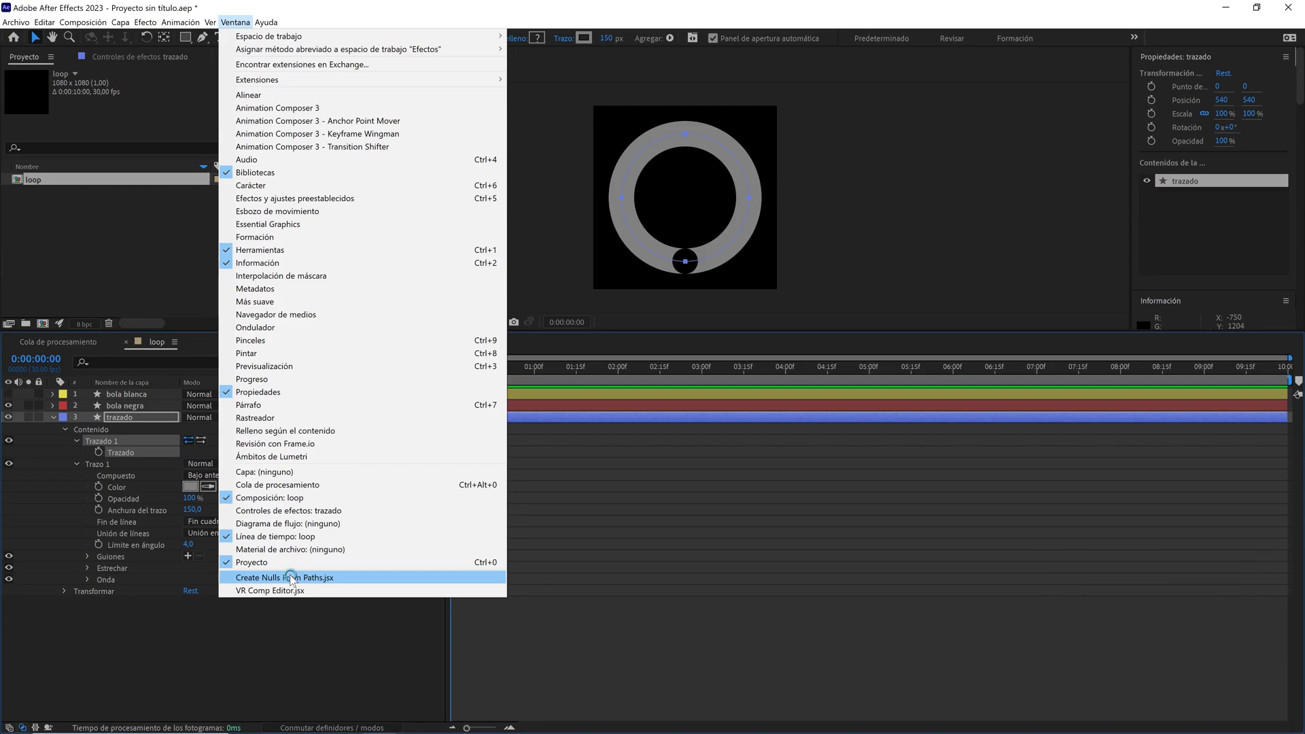
click(291, 578)
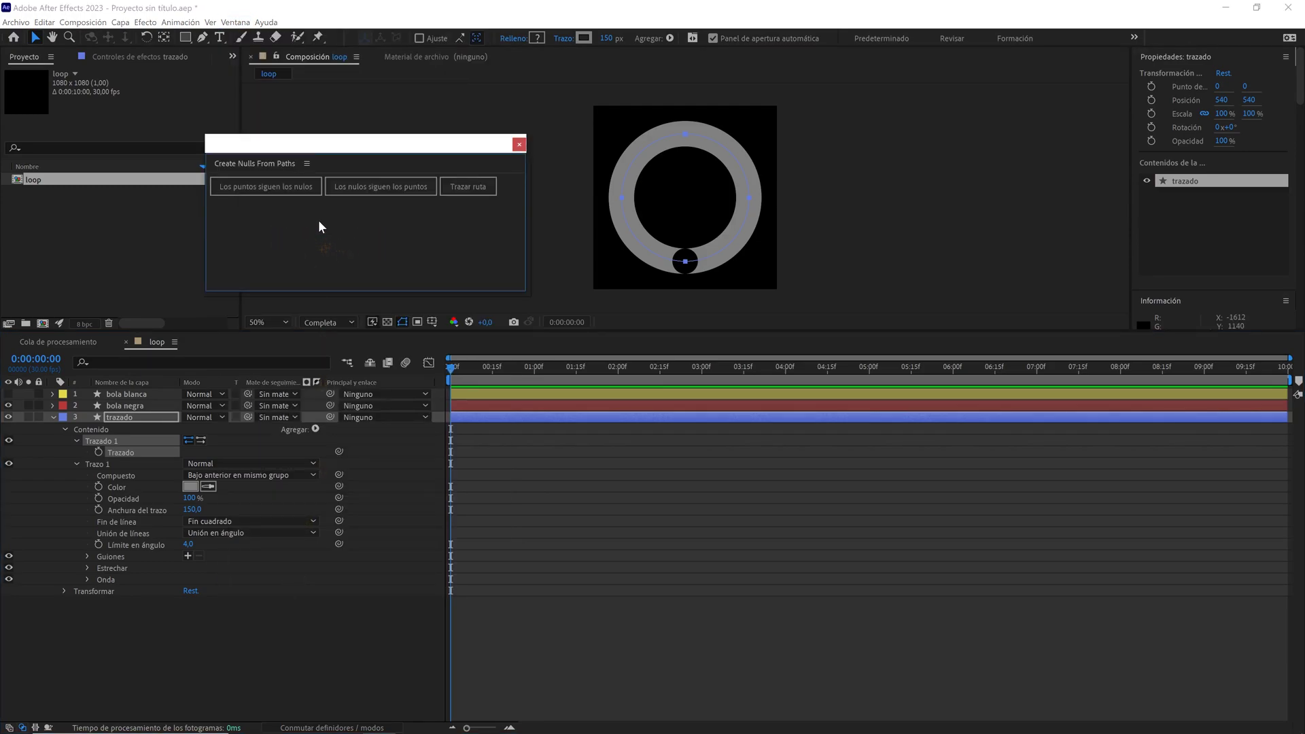
click(471, 189)
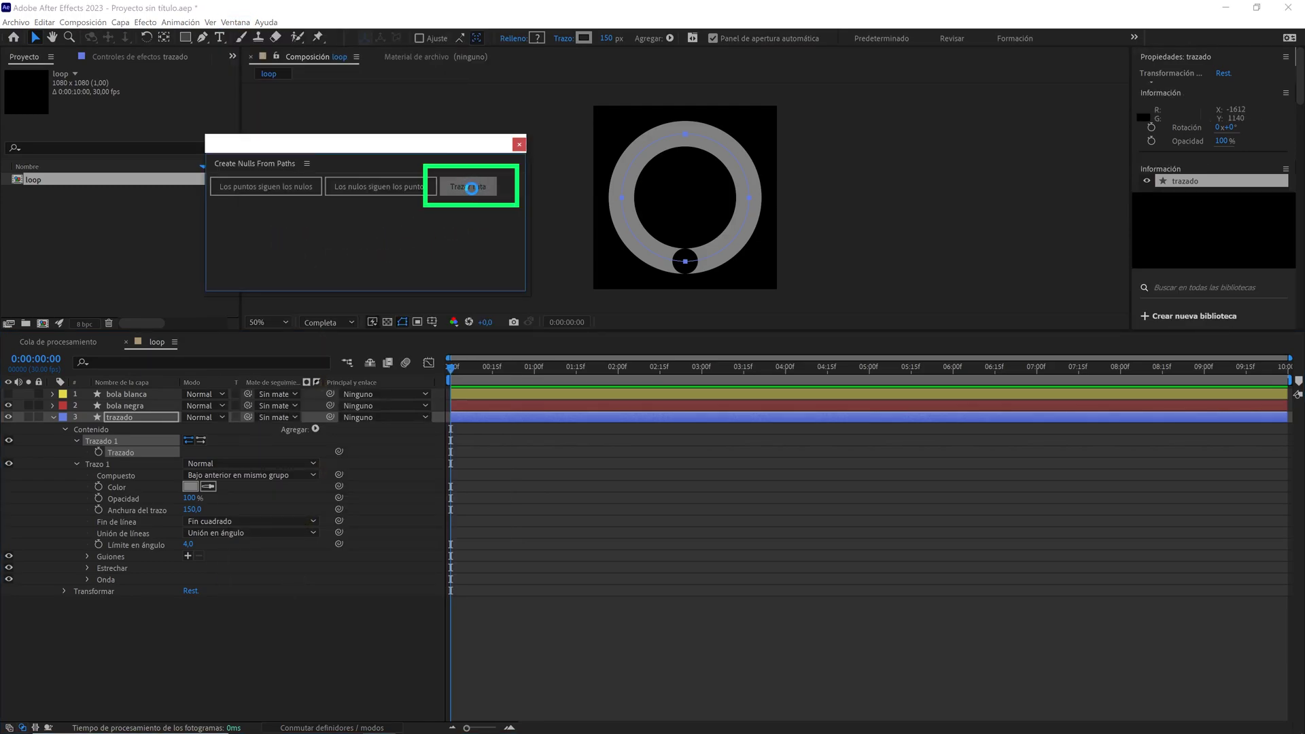
- Preview the trace null travelling around the ring
key(space)
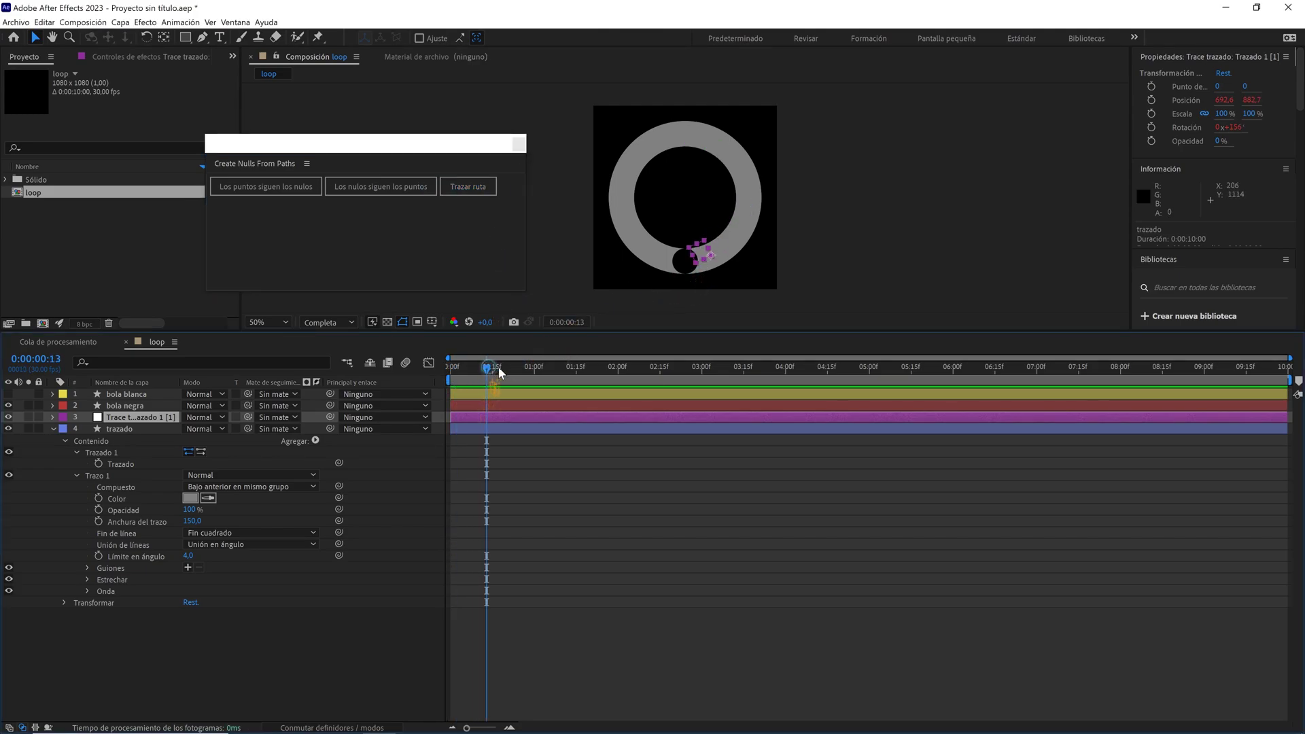
drag(499, 367, 495, 366)
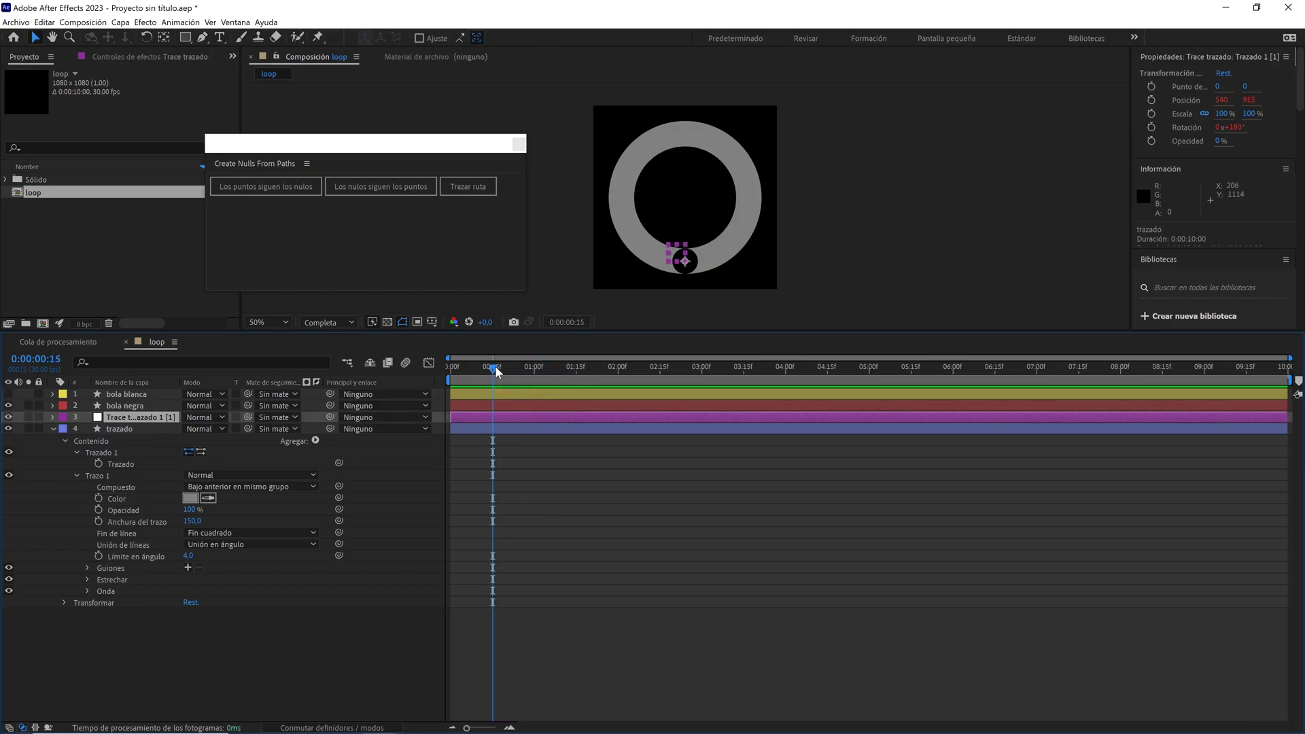
key(space)
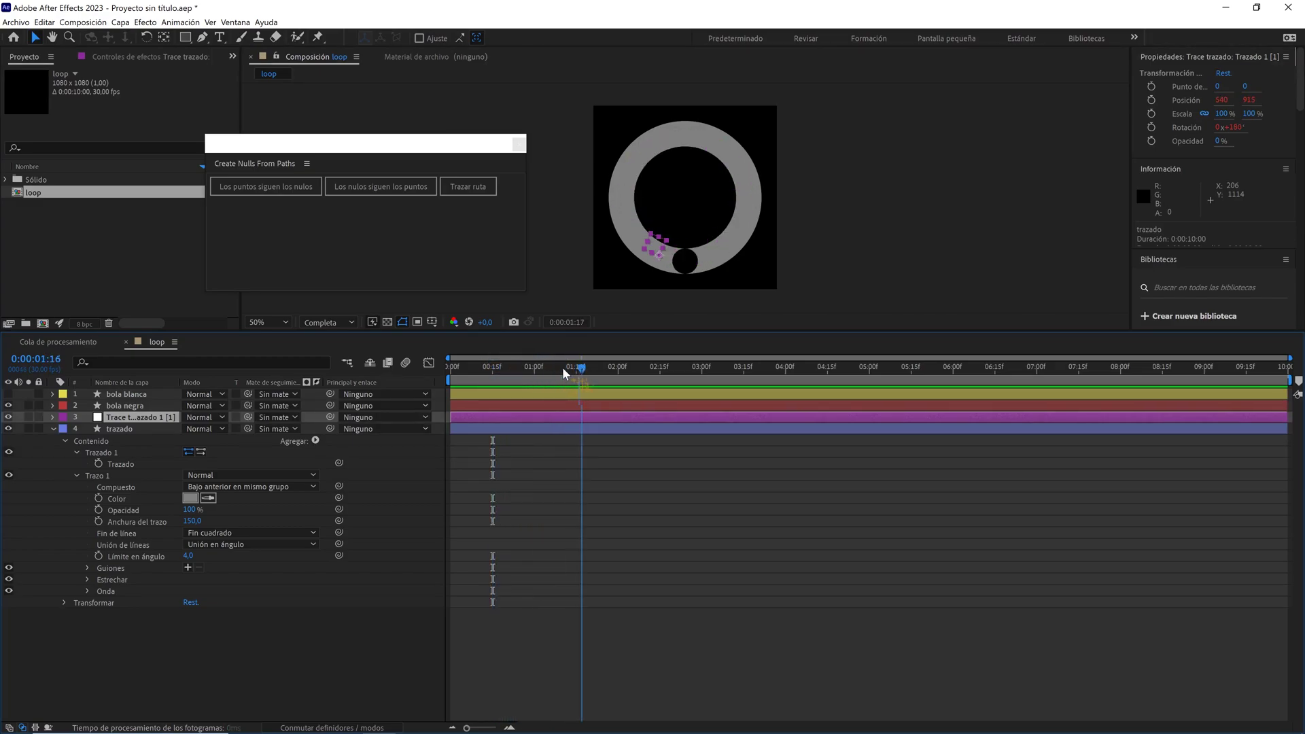
mouse_move(562, 367)
mouse_down()
mouse_move(701, 369)
mouse_move(504, 374)
mouse_up()
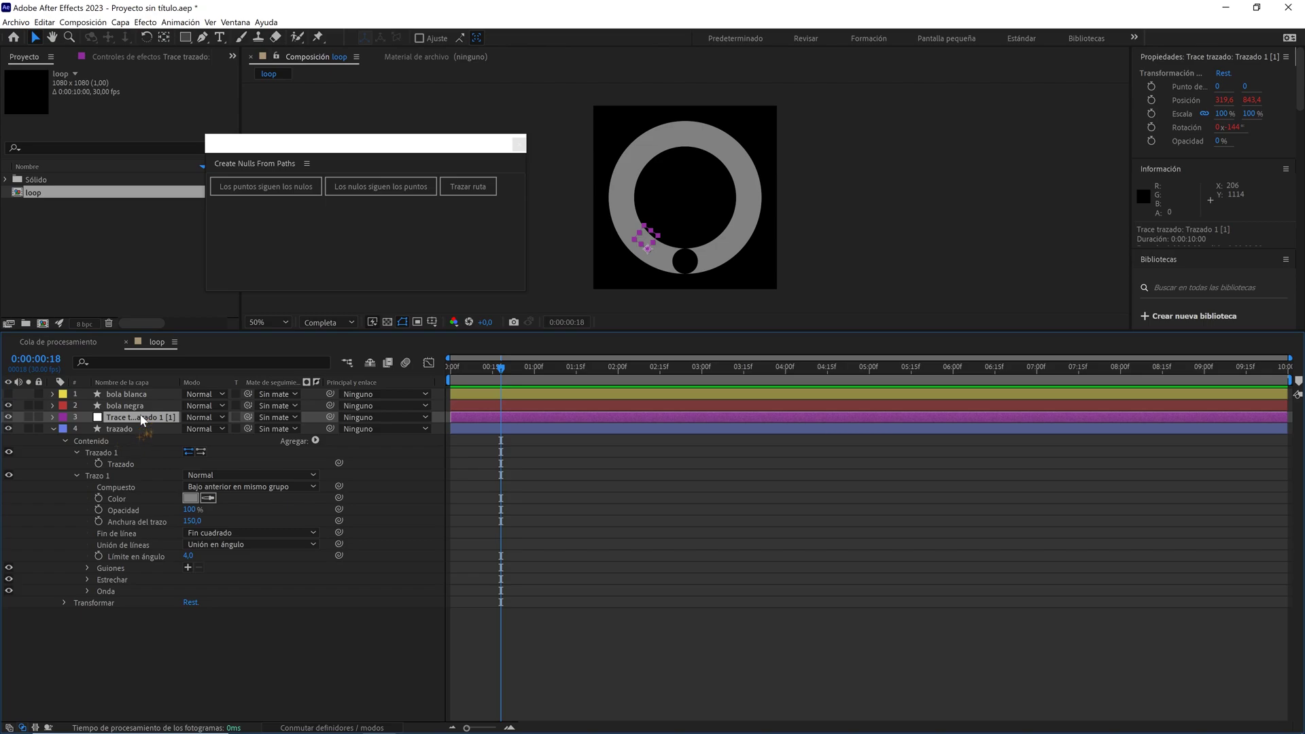
- Delete the Progreso keyframe at 0:00:01:00, keeping only the starting 0% keyframe
key(u)
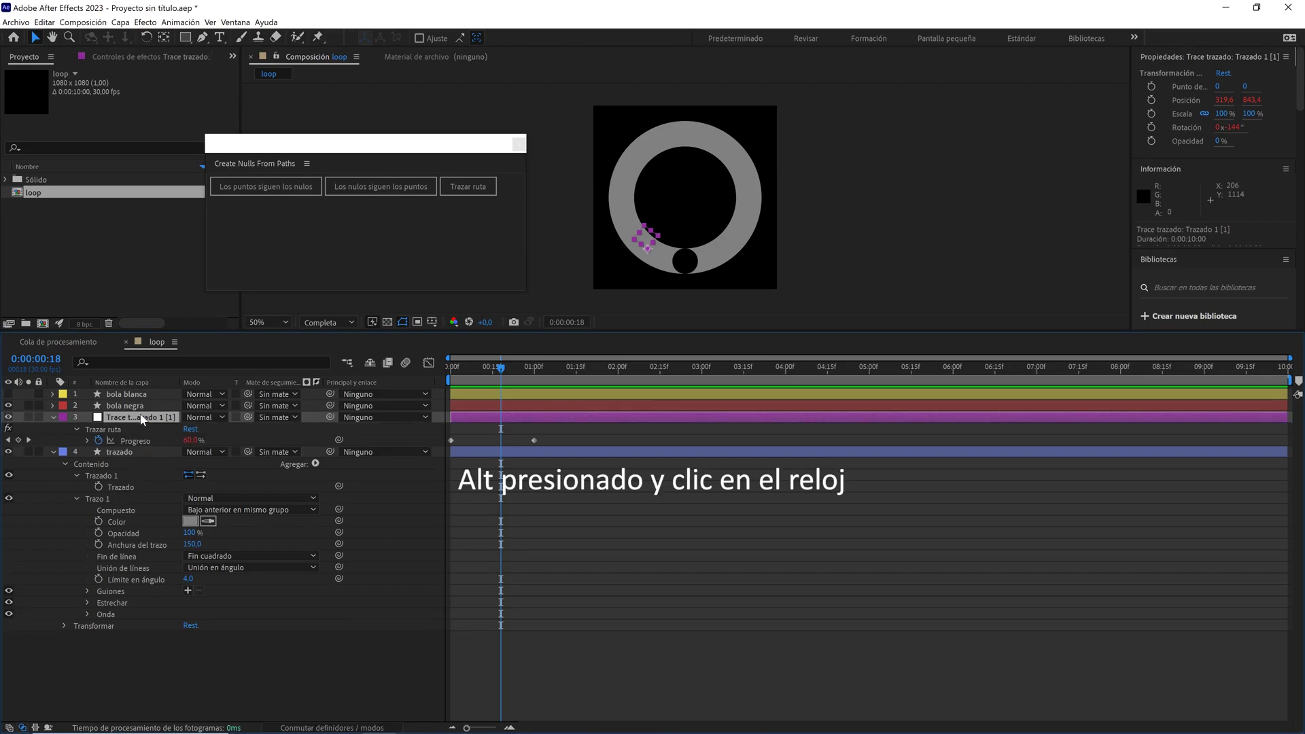
alt+click(99, 441)
mouse_move(501, 368)
mouse_down()
mouse_move(526, 397)
mouse_move(534, 368)
mouse_move(663, 370)
mouse_move(397, 386)
mouse_up()
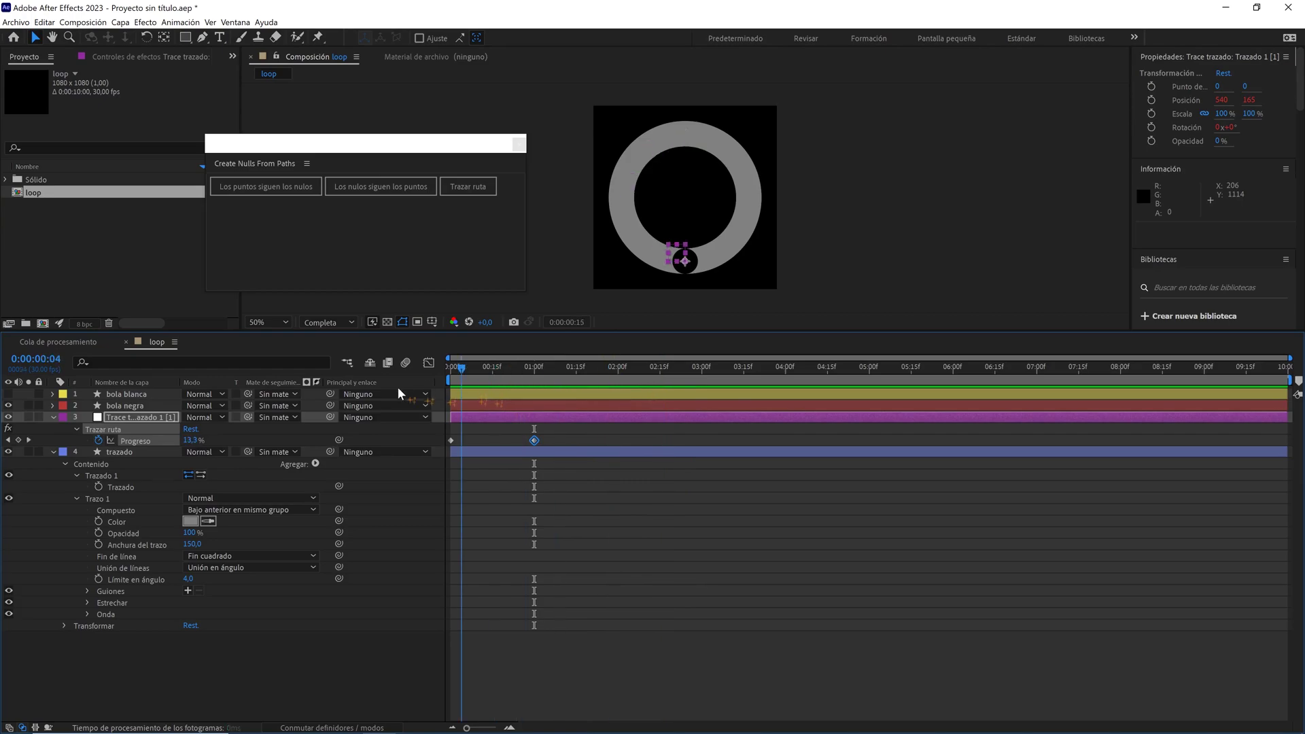
key(Delete)
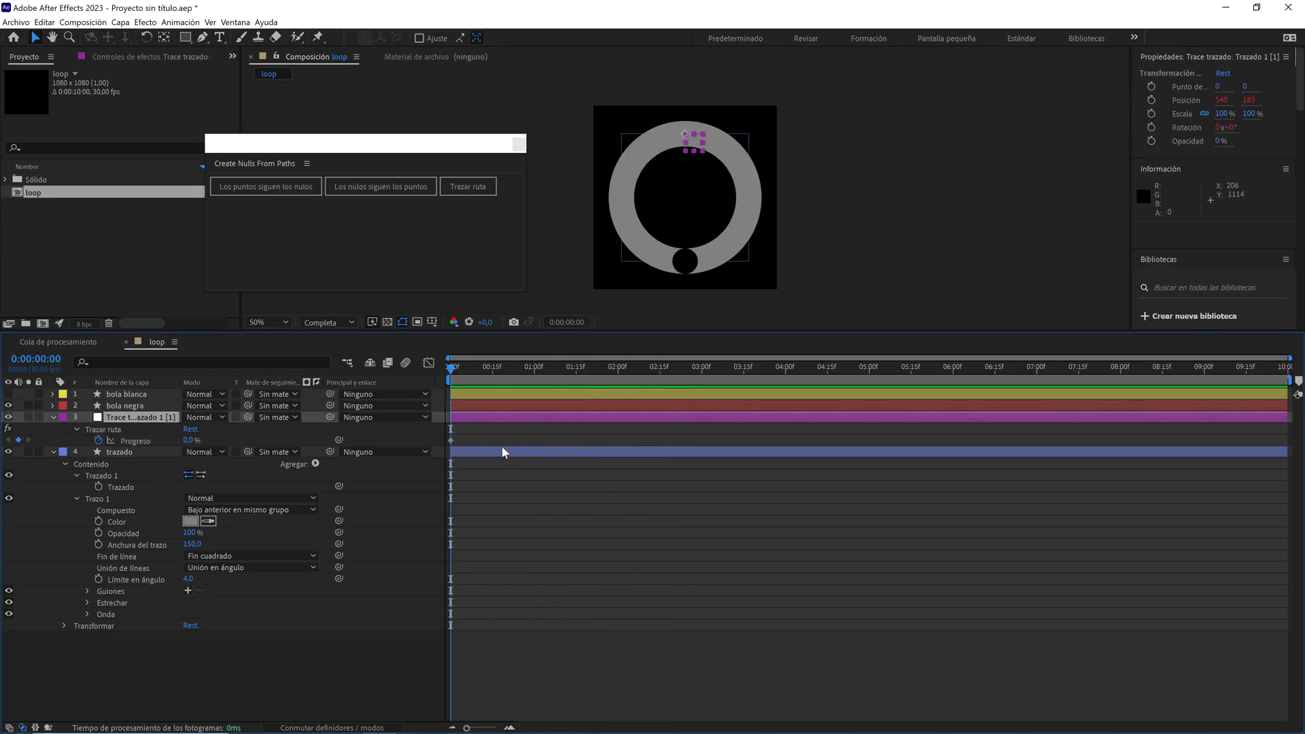
- Label the black ball and trace null red and reveal both Position properties
click(685, 268)
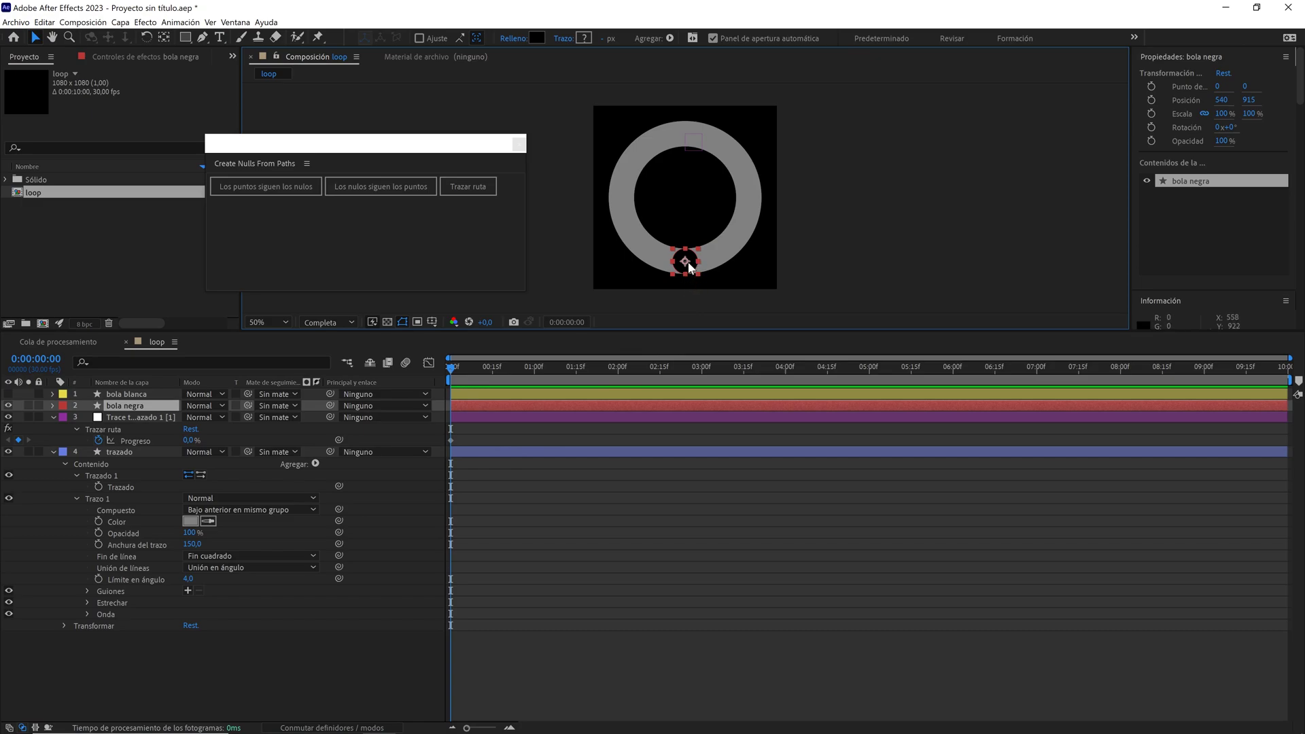
click(697, 140)
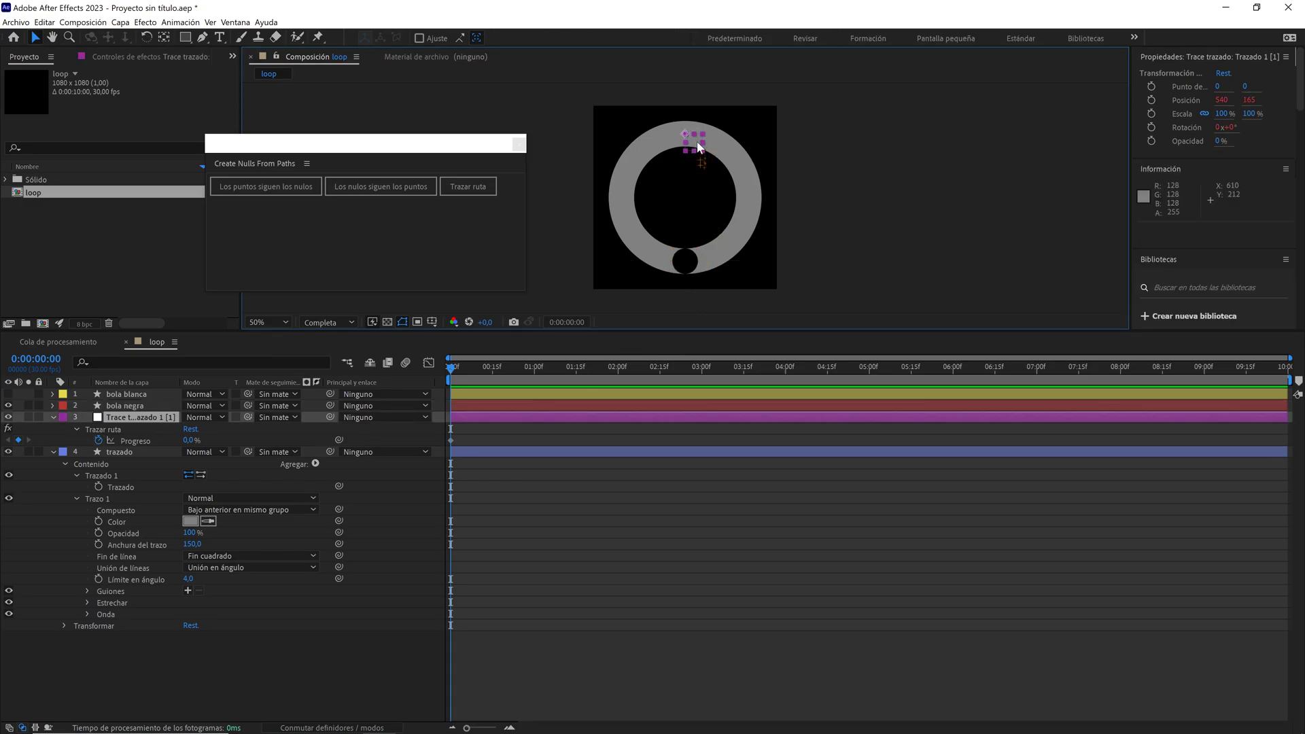
ctrl+click(129, 405)
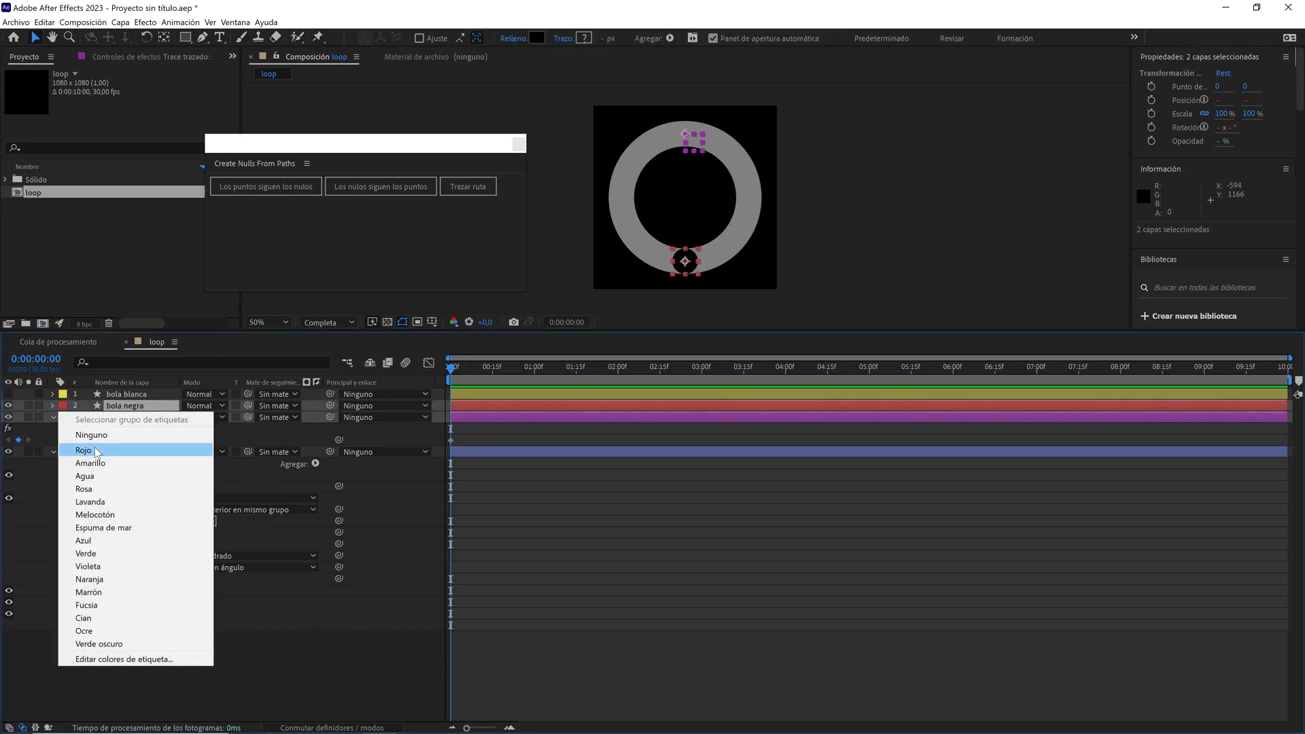
click(84, 450)
key(p)
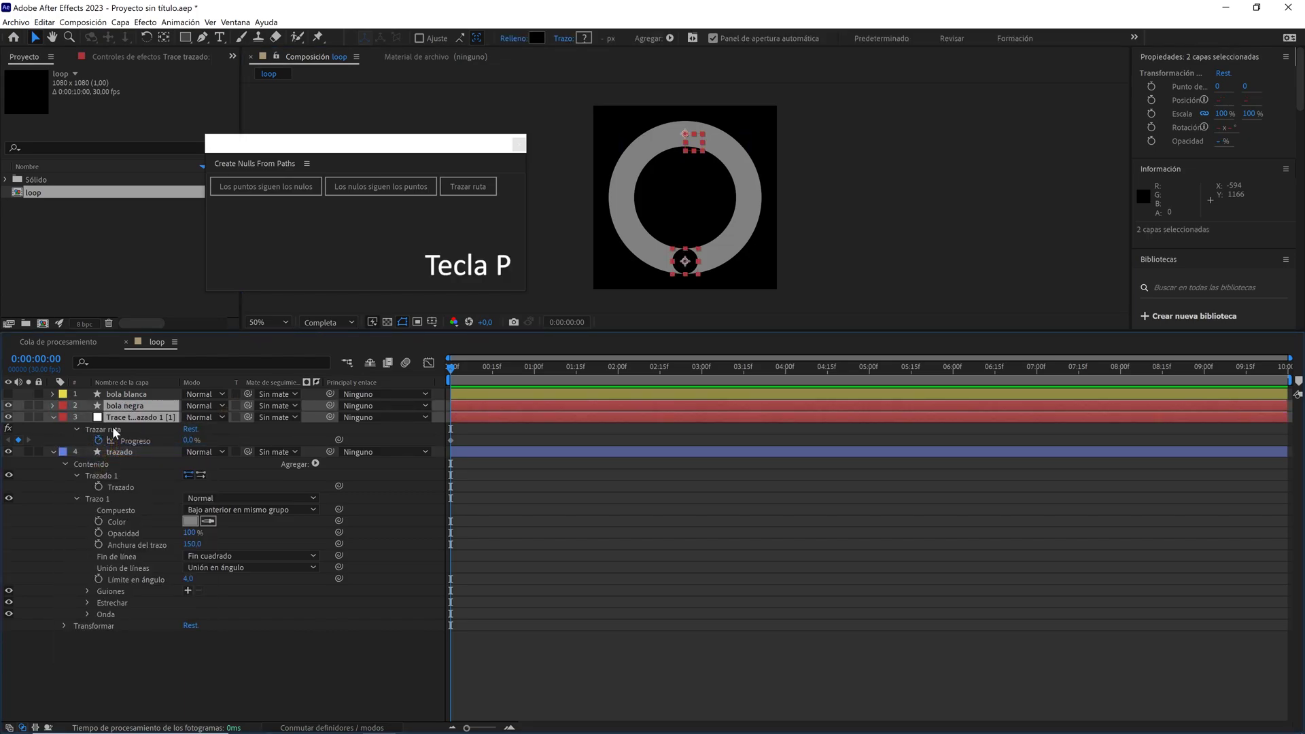
- Pick-whip bola negra's Position to the trace null's Position, then return to 0:00:00:00
click(293, 421)
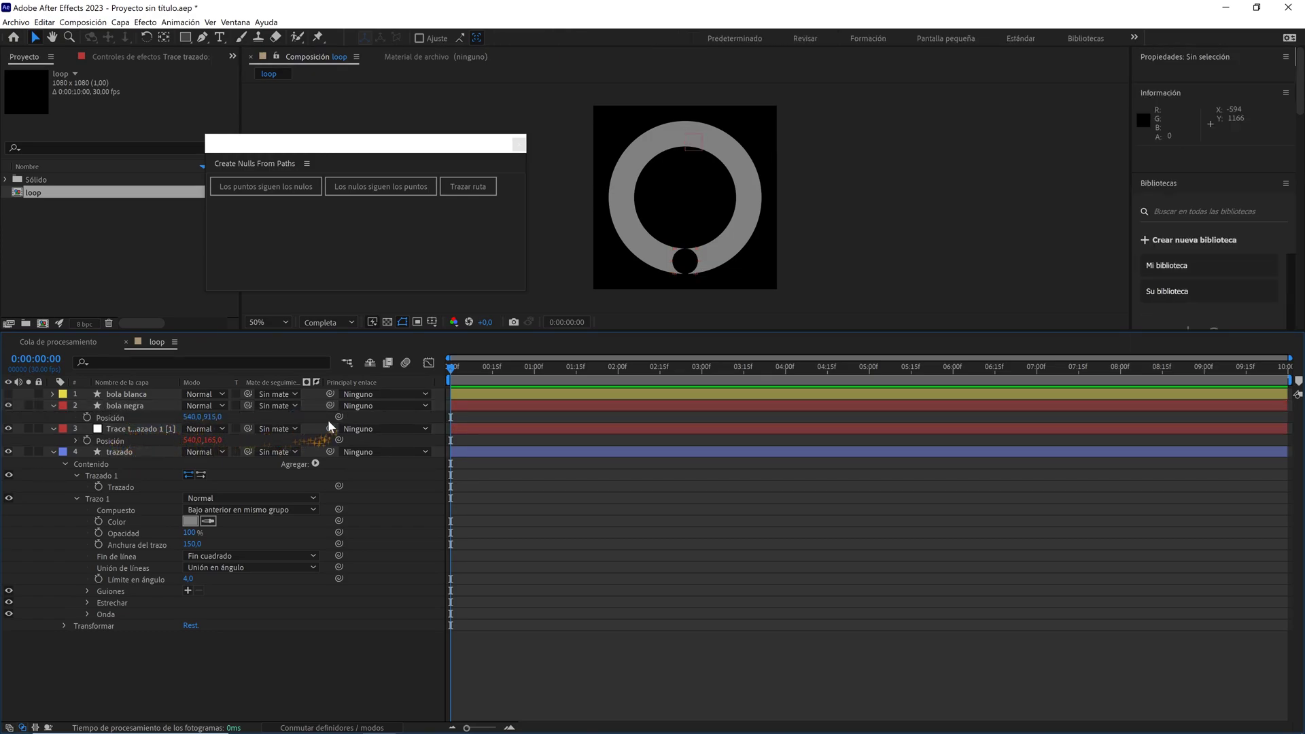
drag(340, 417, 124, 443)
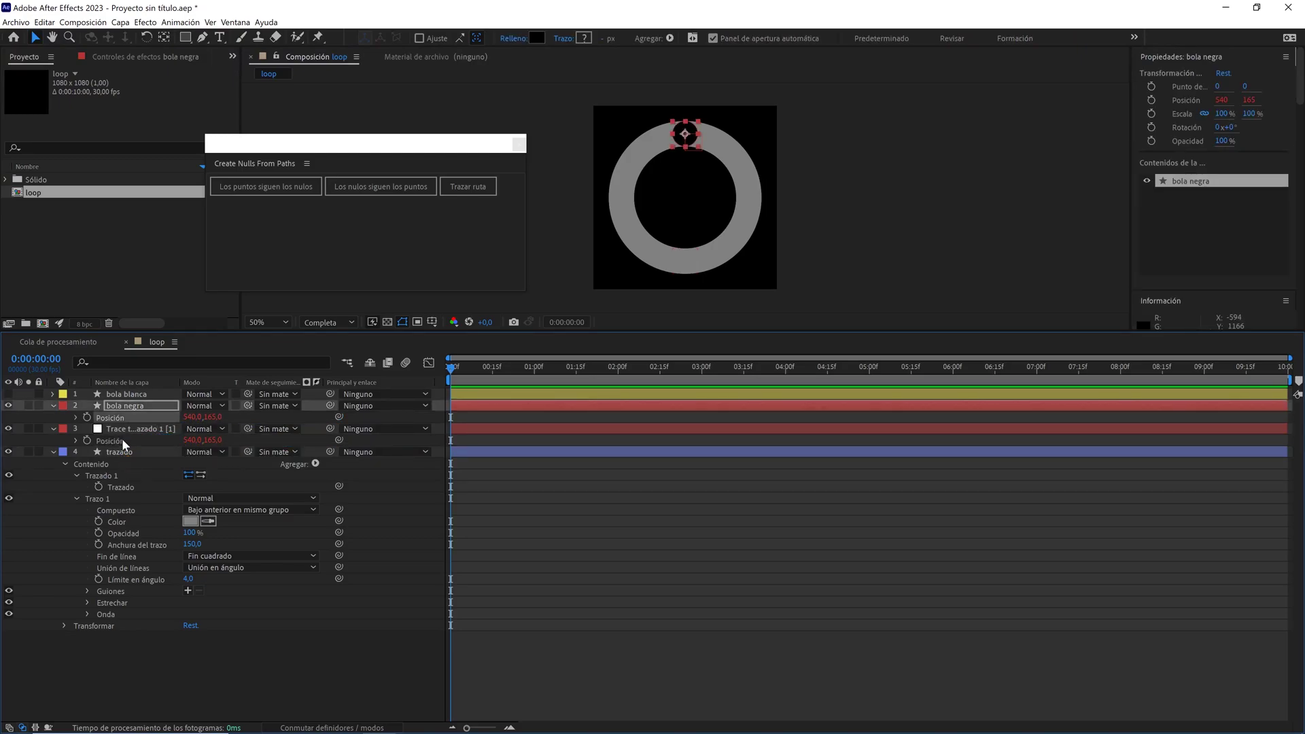
mouse_move(480, 374)
mouse_down()
mouse_move(651, 374)
mouse_move(525, 376)
mouse_up()
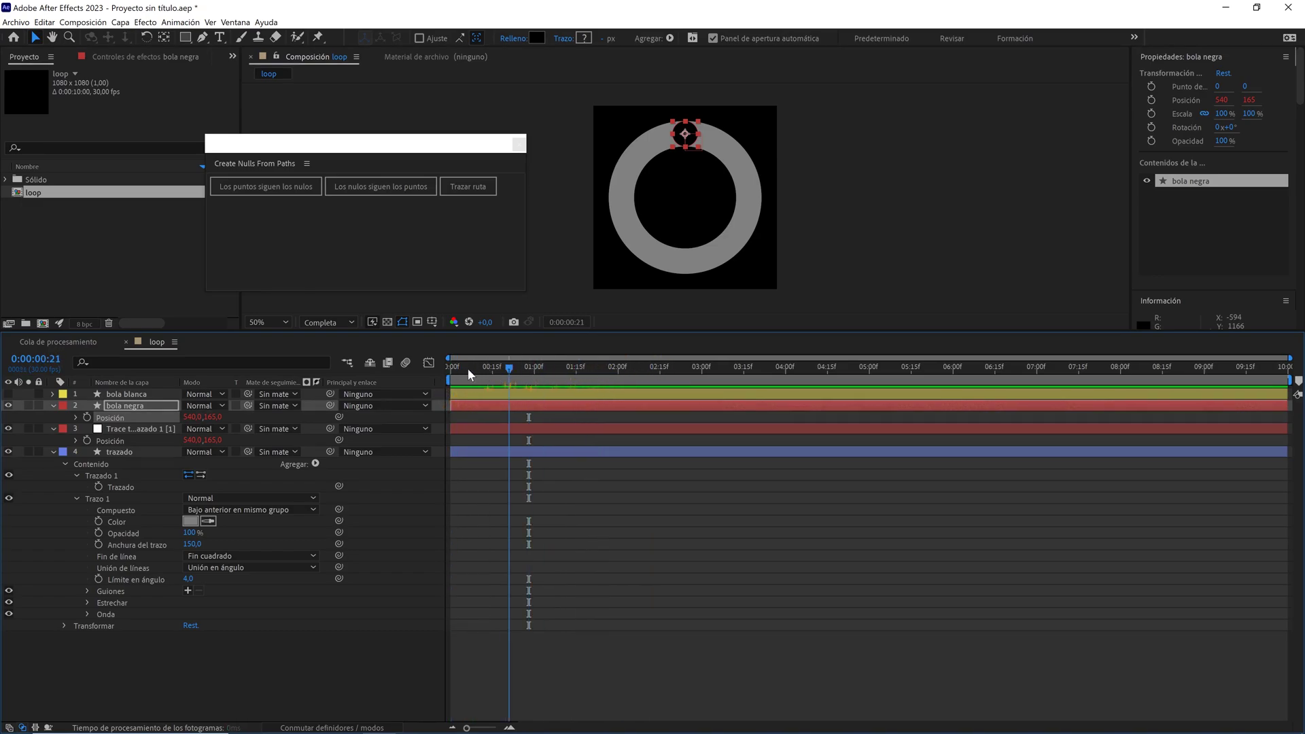
drag(531, 370, 448, 372)
- Unhide bola blanca and keyframe trace Progreso from 0% at the start to 36% at 0:00:01:10
click(8, 393)
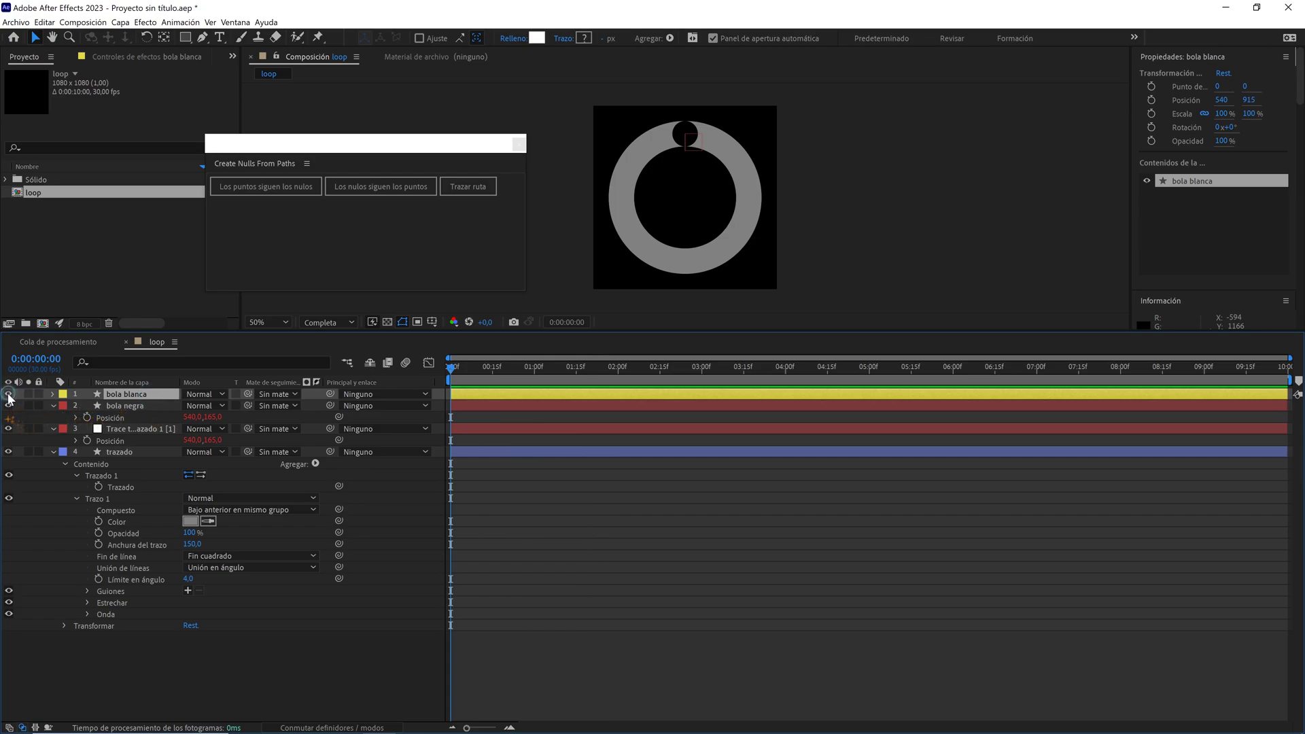
click(136, 430)
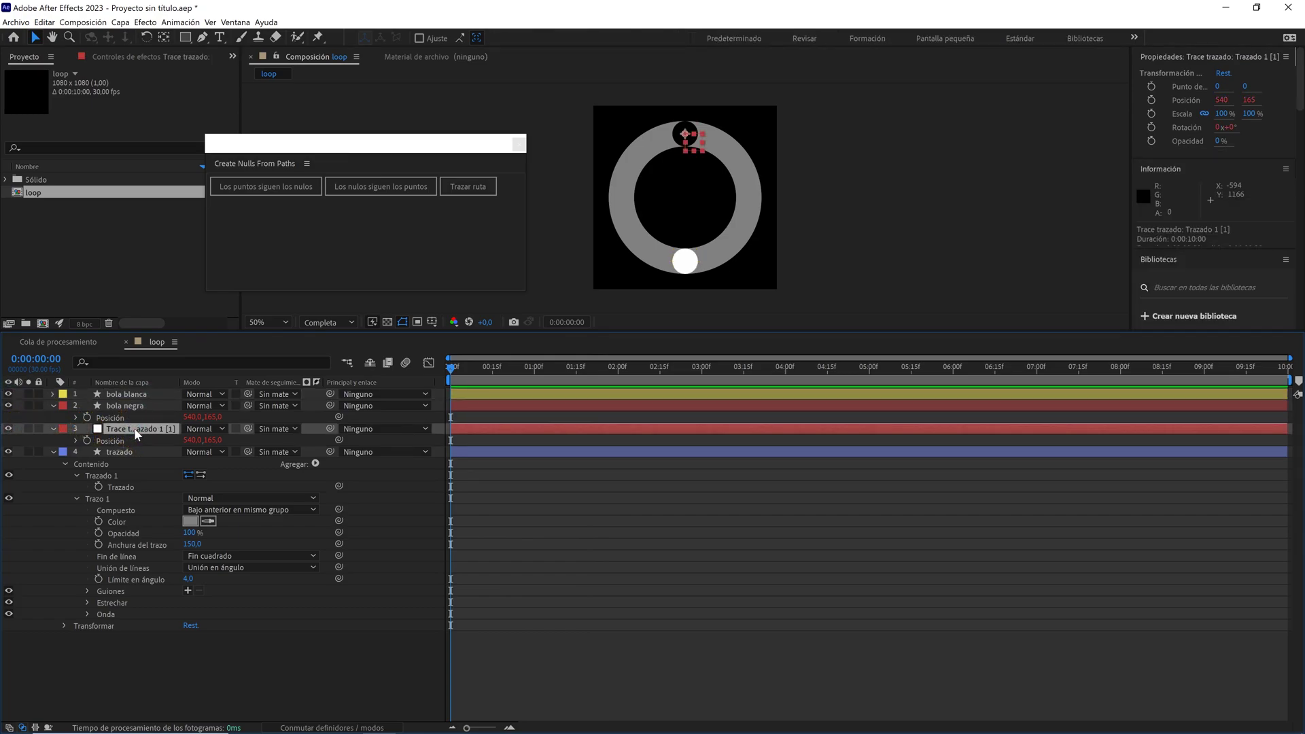
key(e)
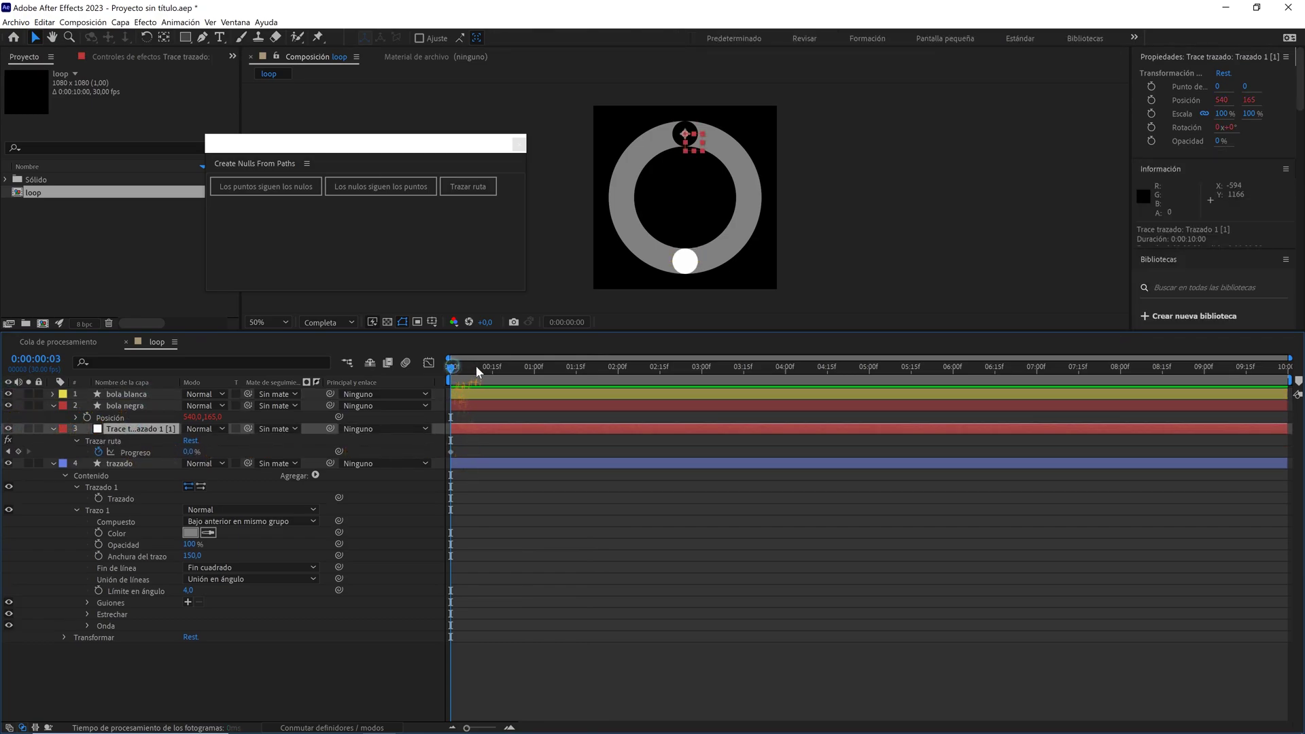
drag(476, 366, 428, 372)
click(450, 452)
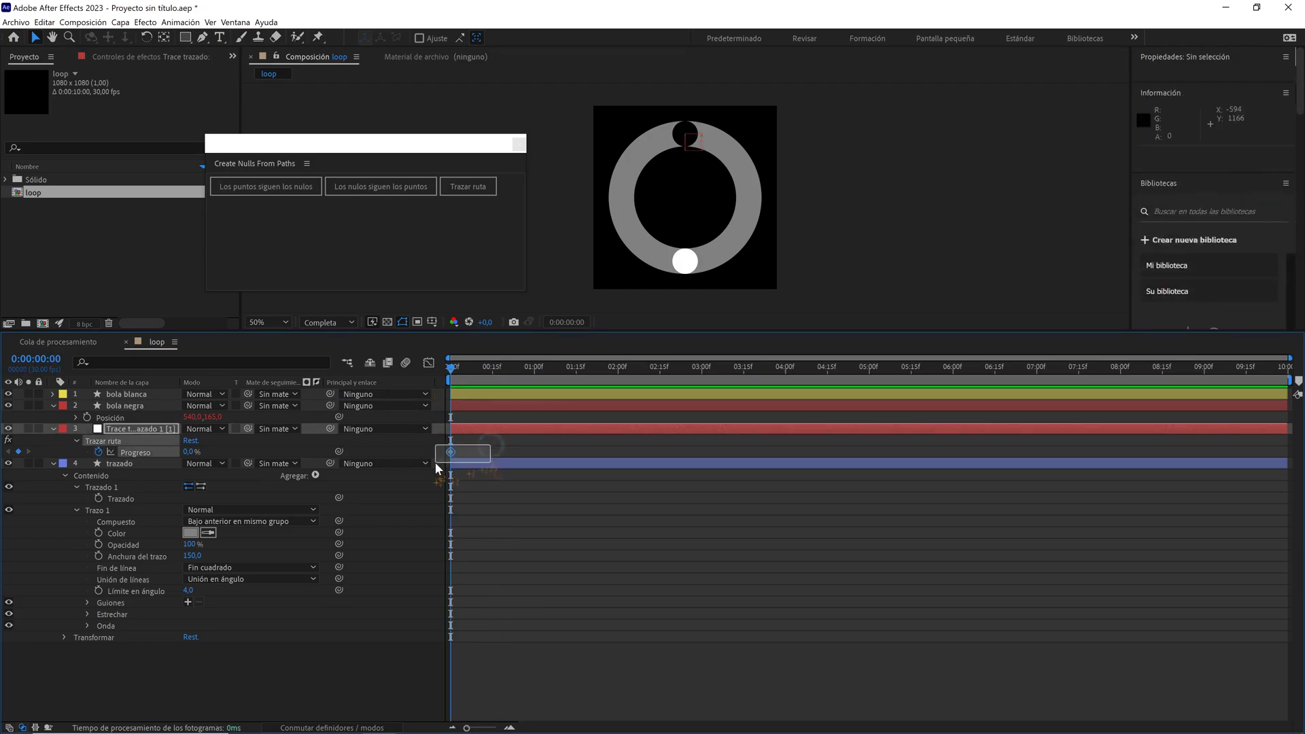
click(192, 451)
click(235, 450)
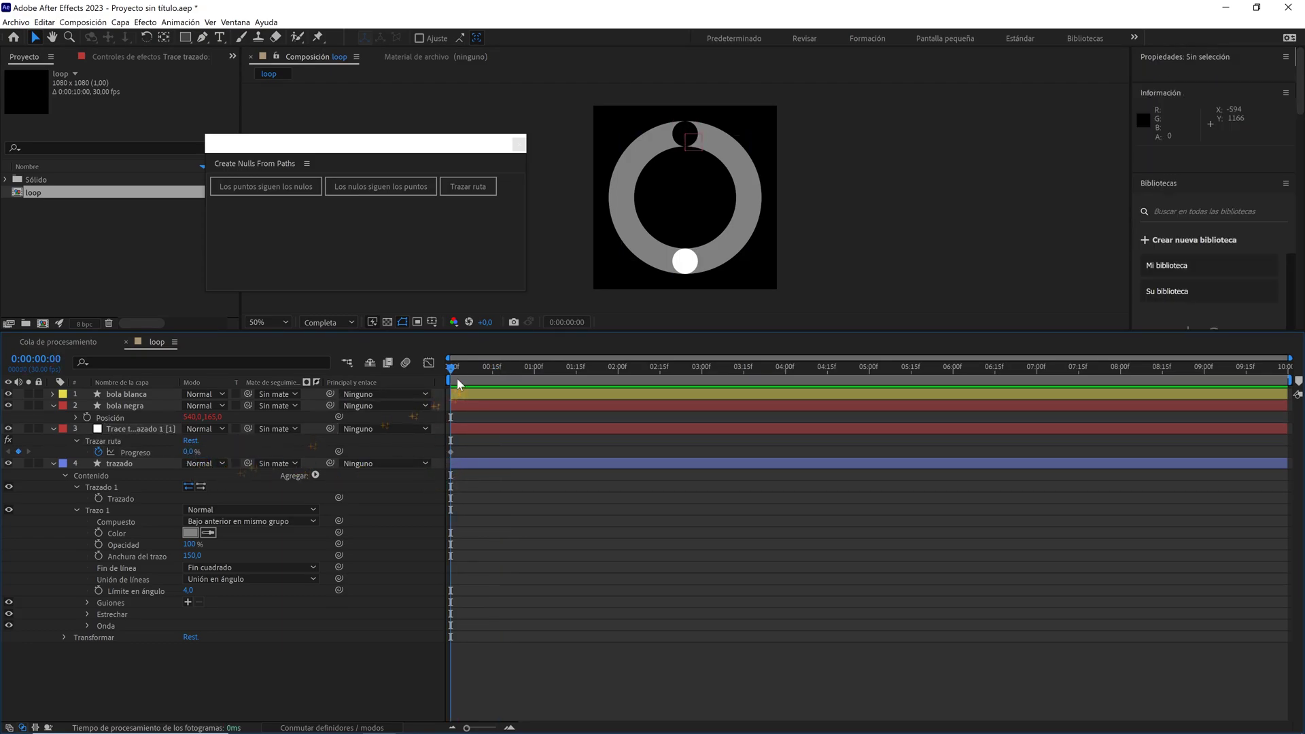
drag(452, 371, 561, 382)
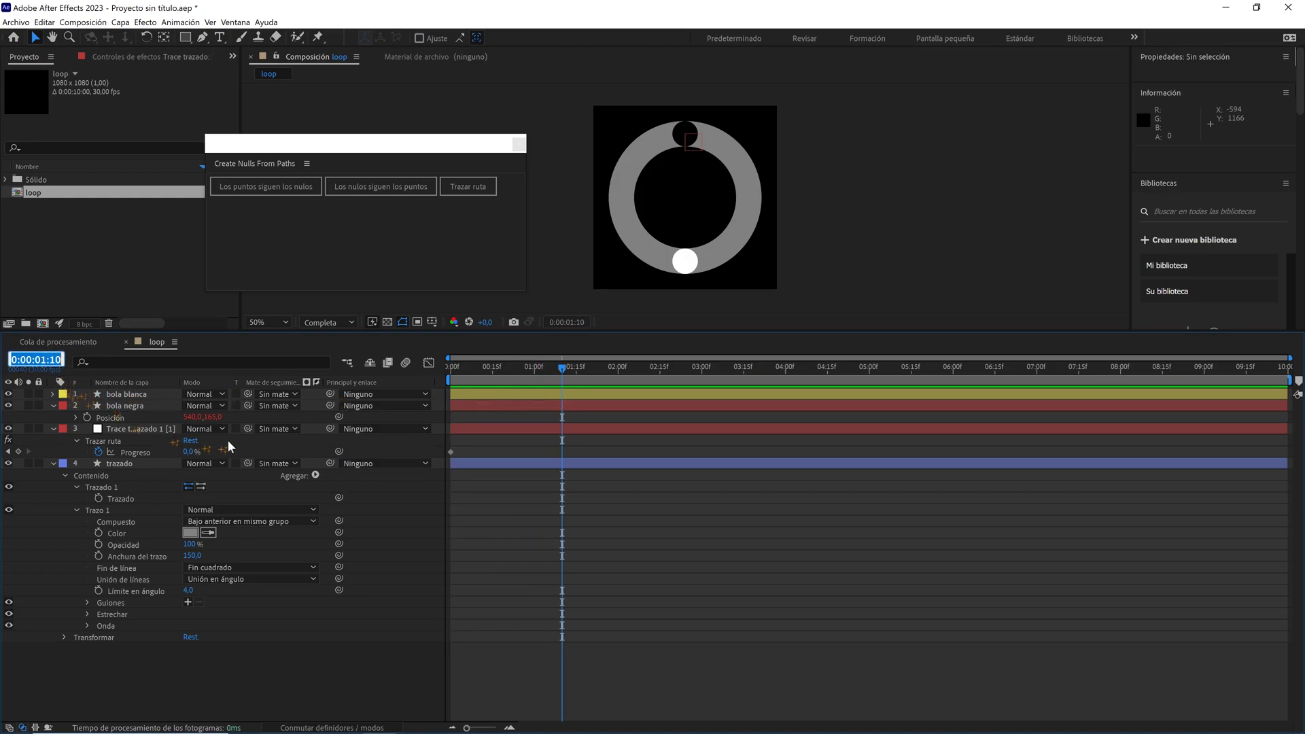
drag(191, 452, 208, 451)
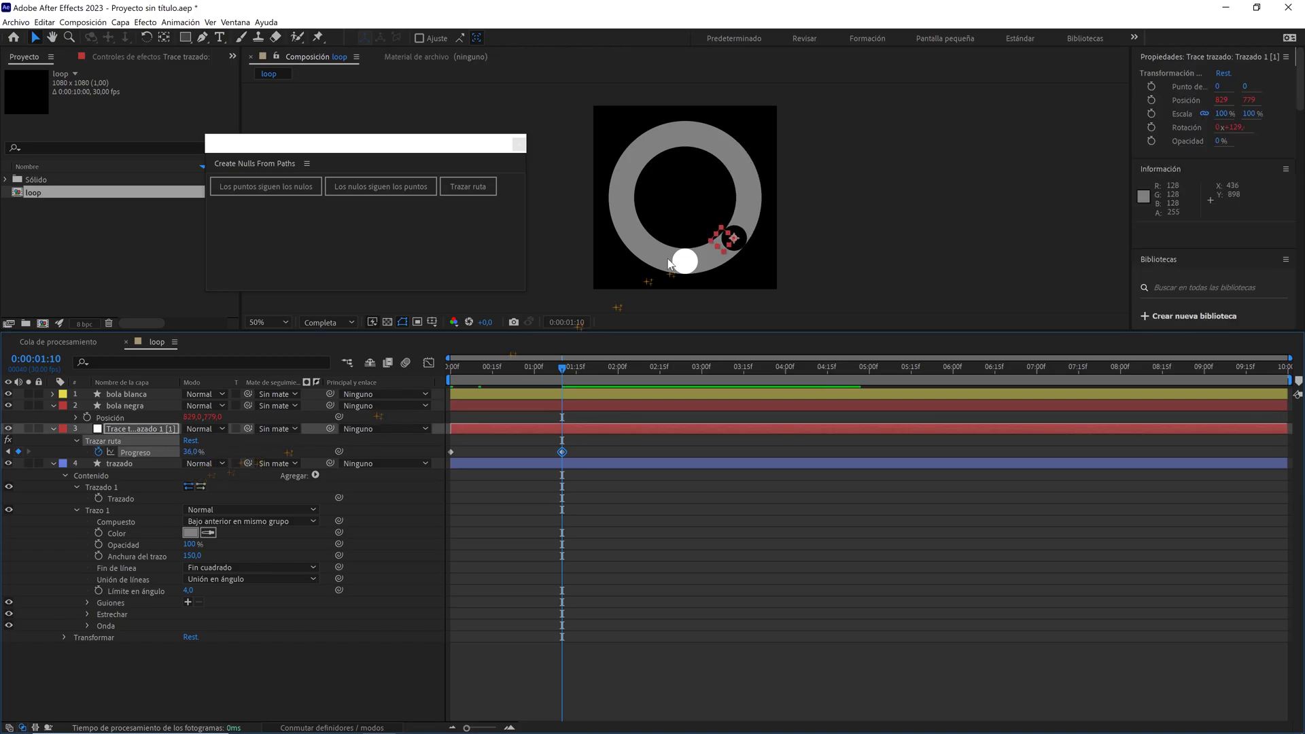
- Nudge the 1:10 Progreso value up to 43,6% so the black ball rests against the white ball
scroll(669, 258, up, 2)
scroll(670, 258, up, 1)
scroll(680, 248, up, 1)
drag(692, 237, 663, 154)
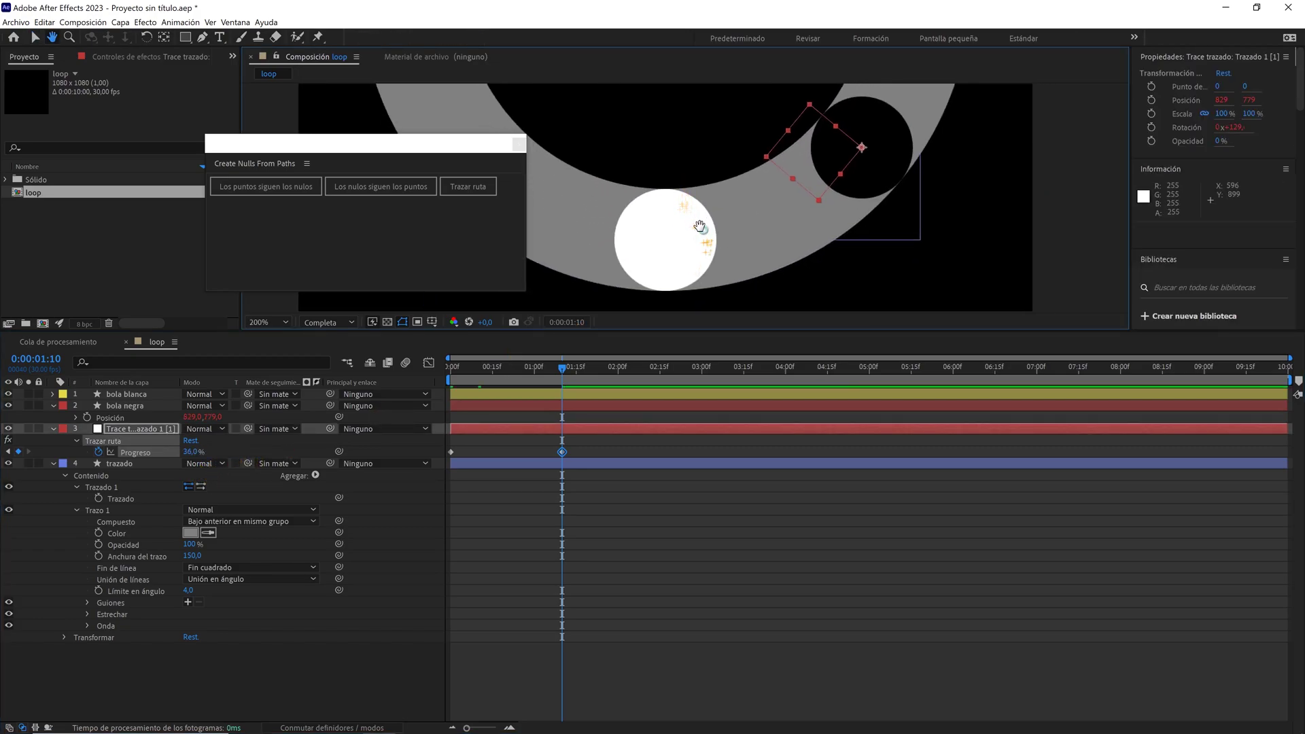
click(193, 451)
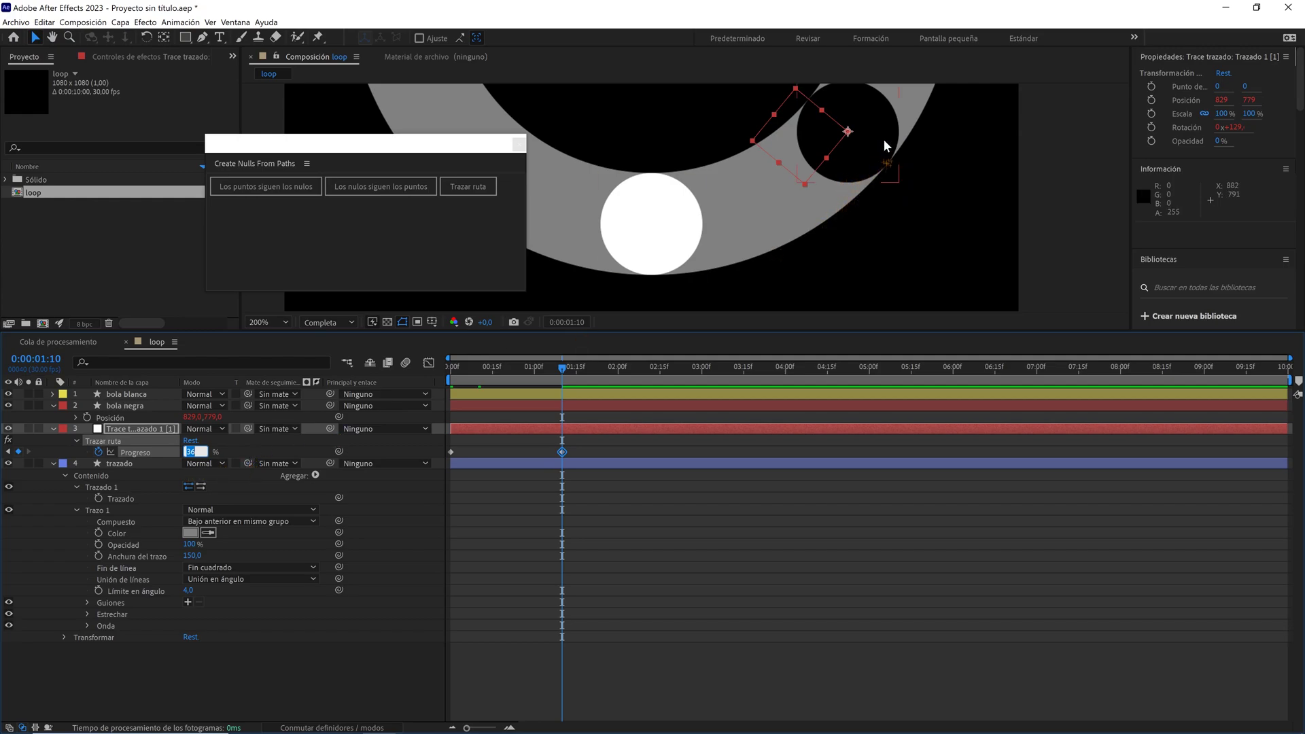
key(Up)
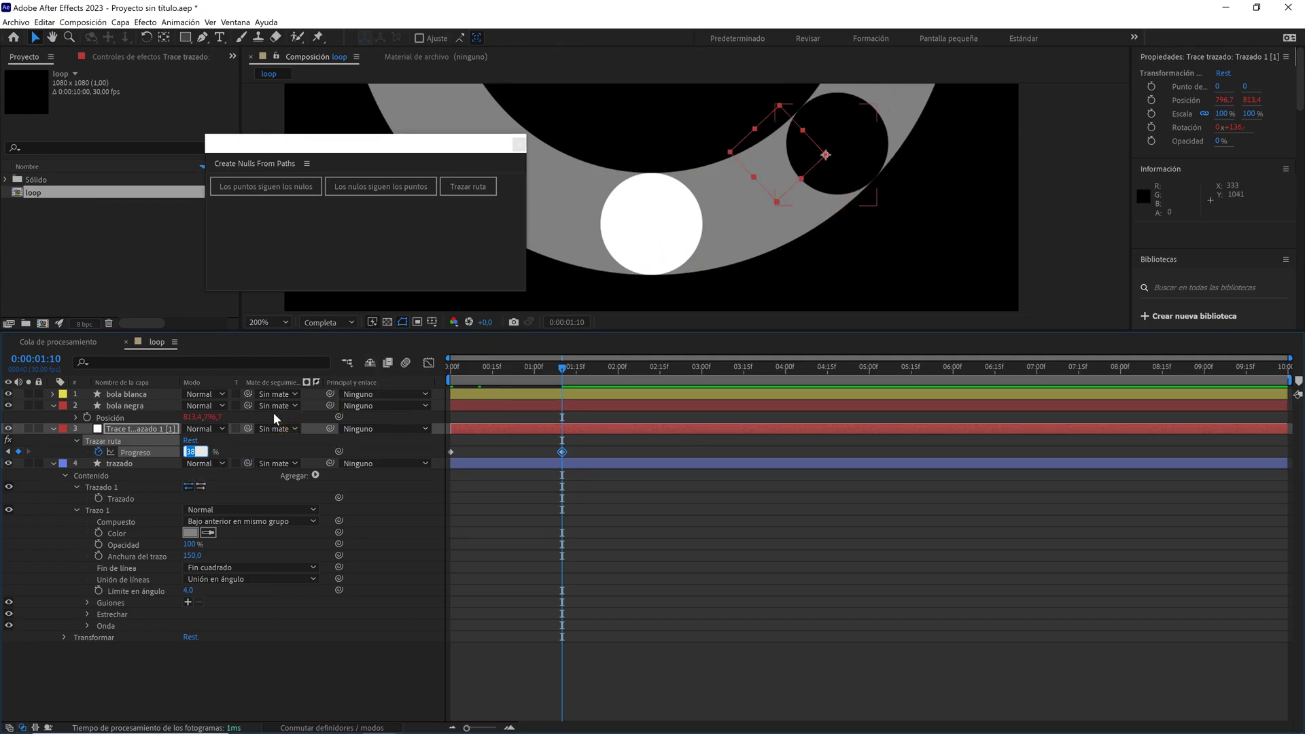
key(Up)
key(Up)
key(Up)
key(Up)
key(Up)
key(Up)
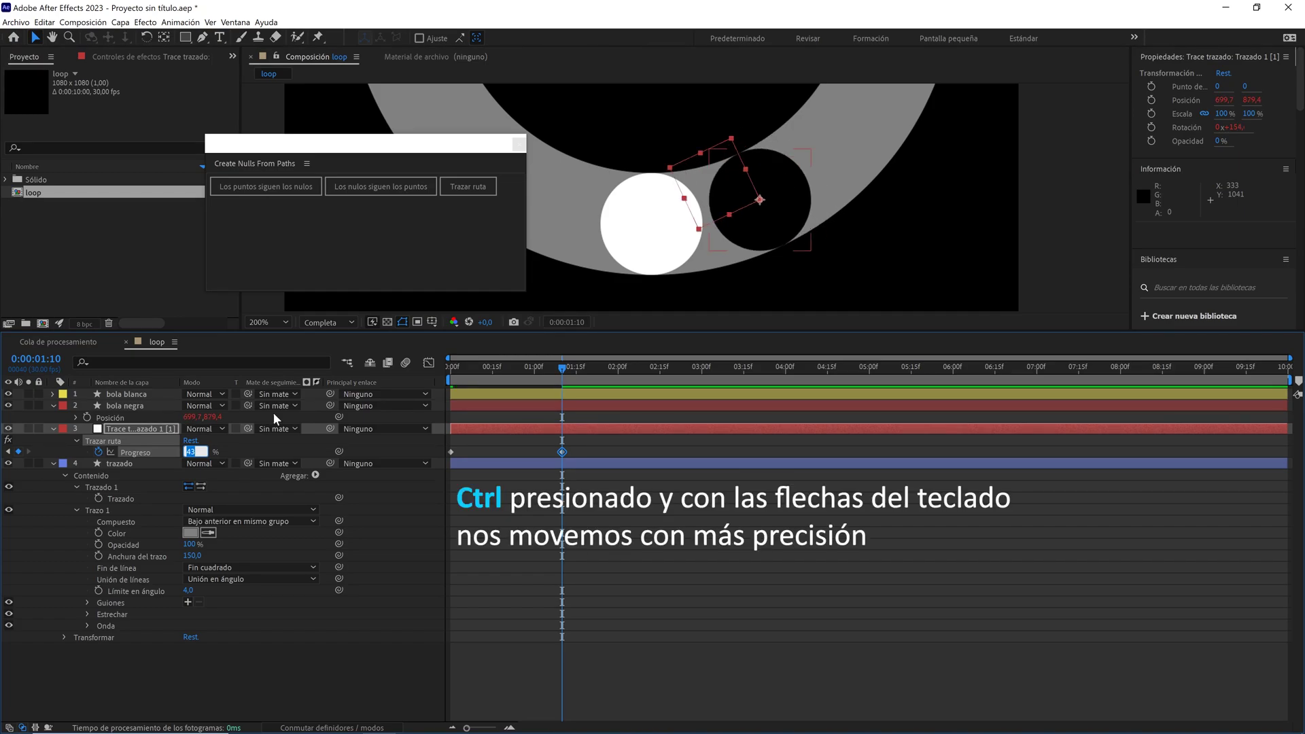
key(ctrl+Up)
key(ctrl+Up)
key(ctrl+Up)
key(ctrl+Up)
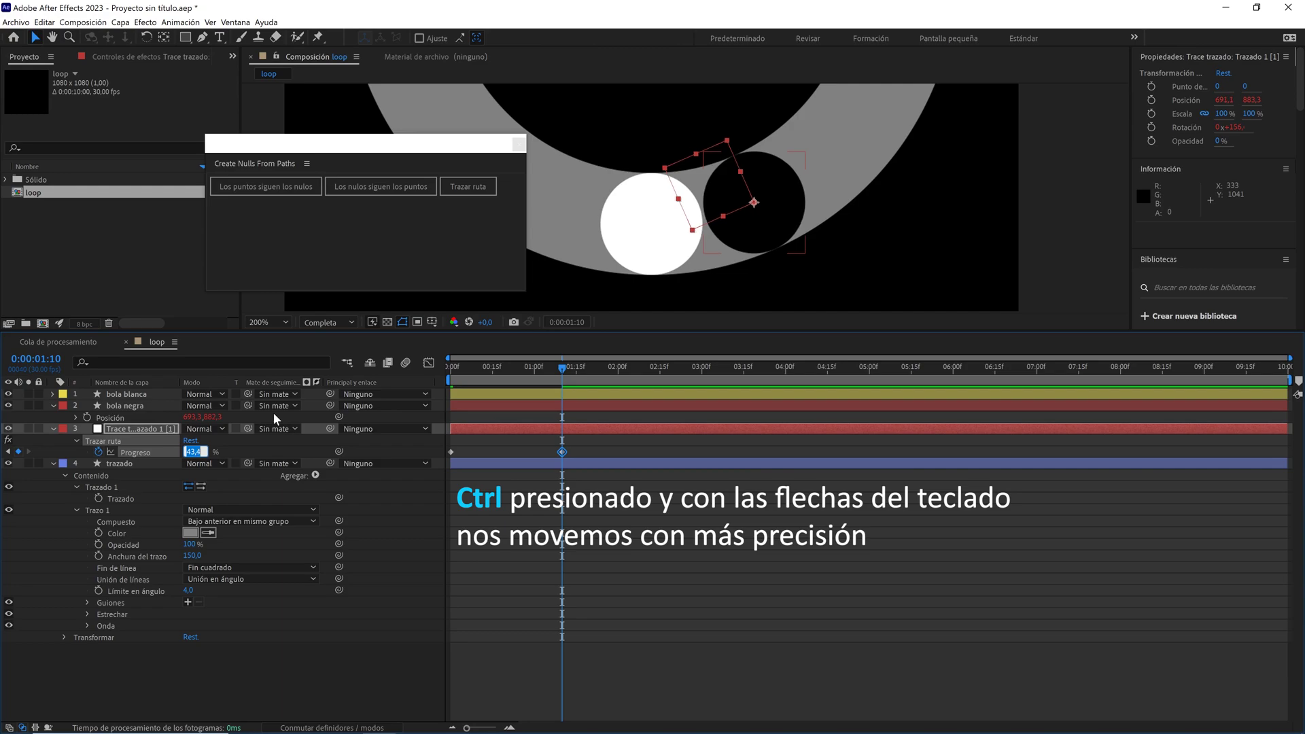
key(ctrl+Up)
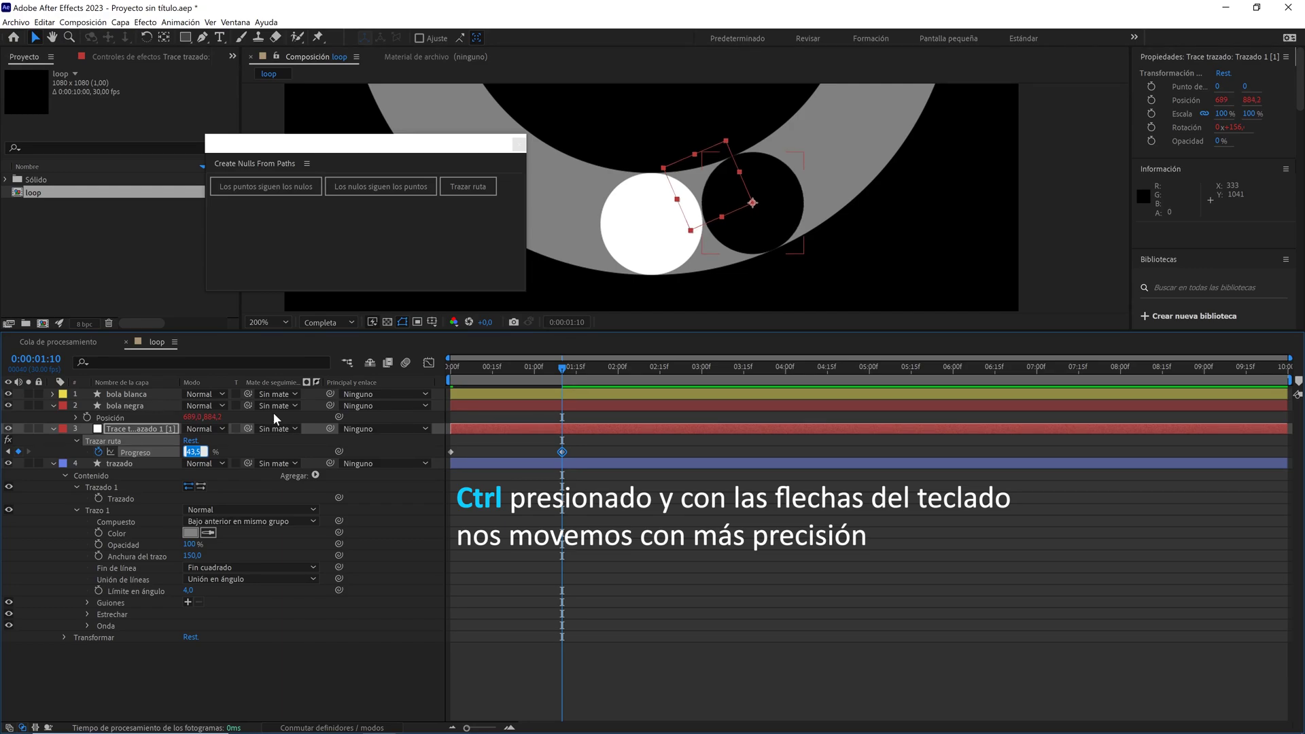
key(ctrl+Up)
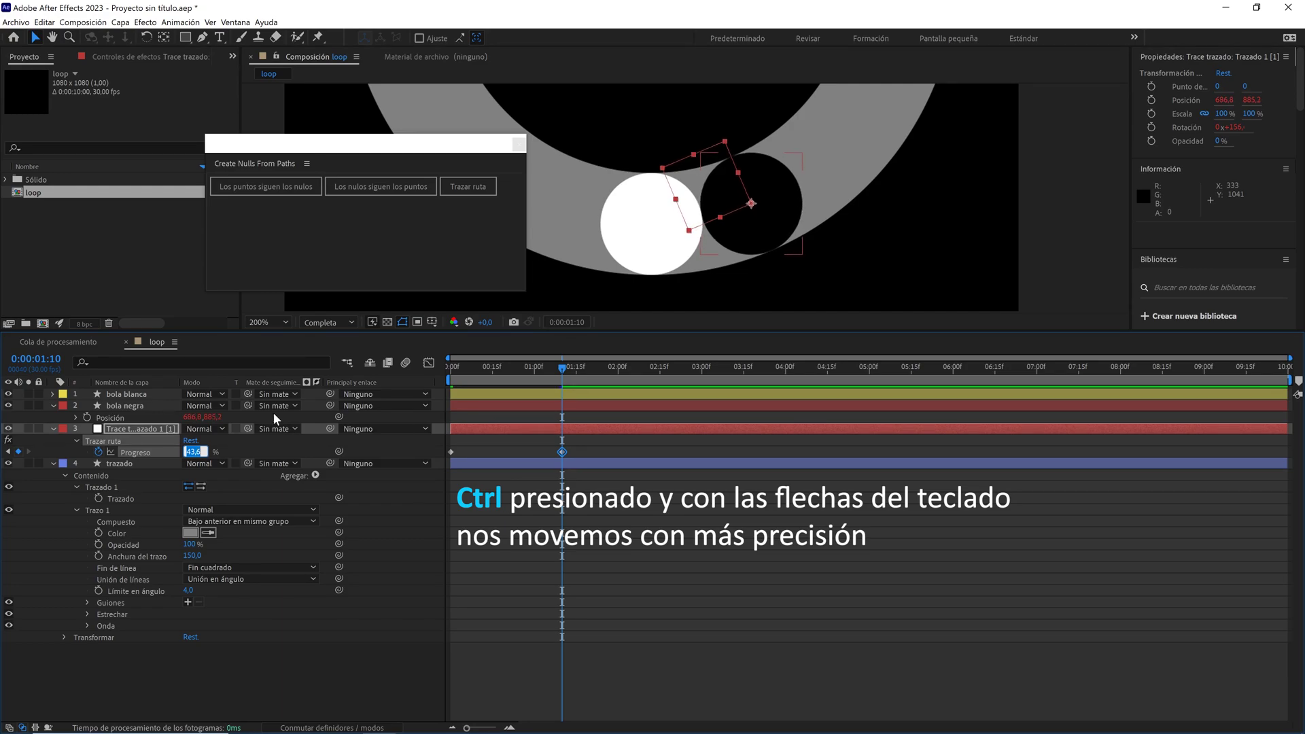
click(280, 440)
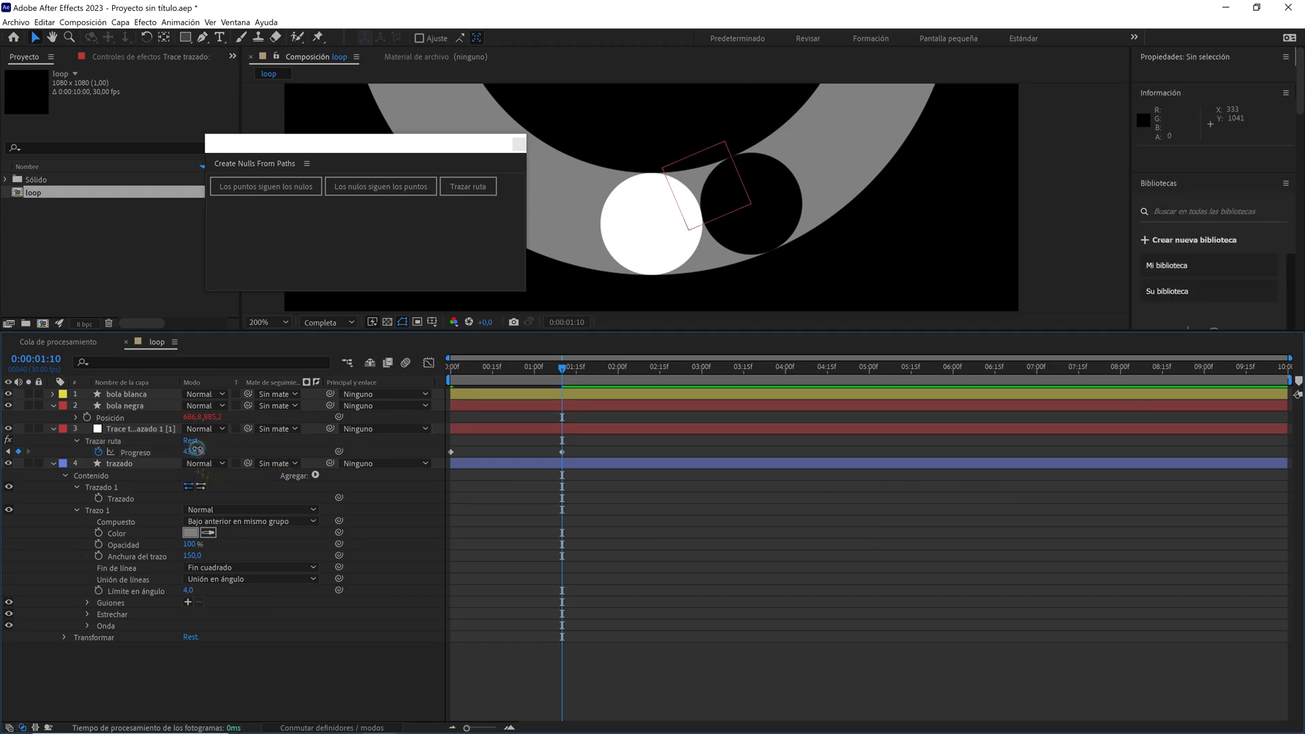
drag(562, 365, 591, 372)
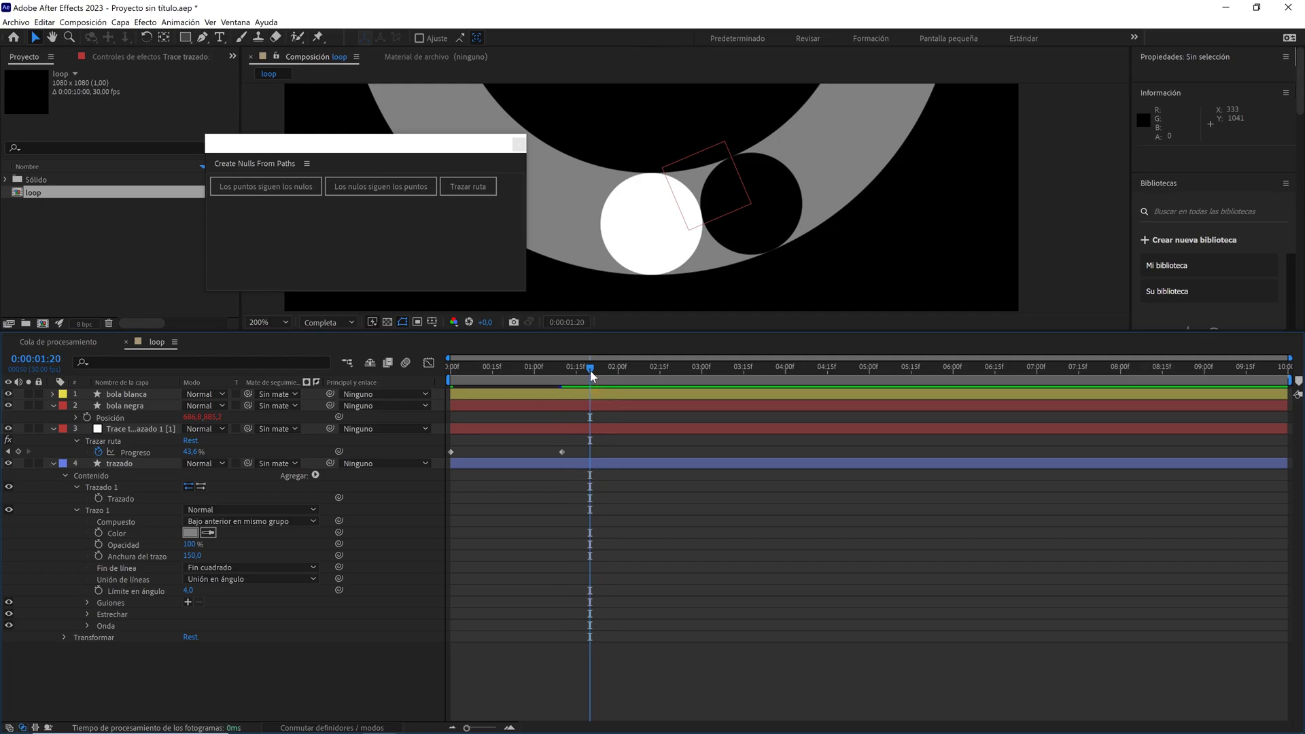
- Keyframe Progreso at 34% at 1:20 and 56% at 2:10
scroll(725, 218, down, 1)
scroll(725, 198, down, 1)
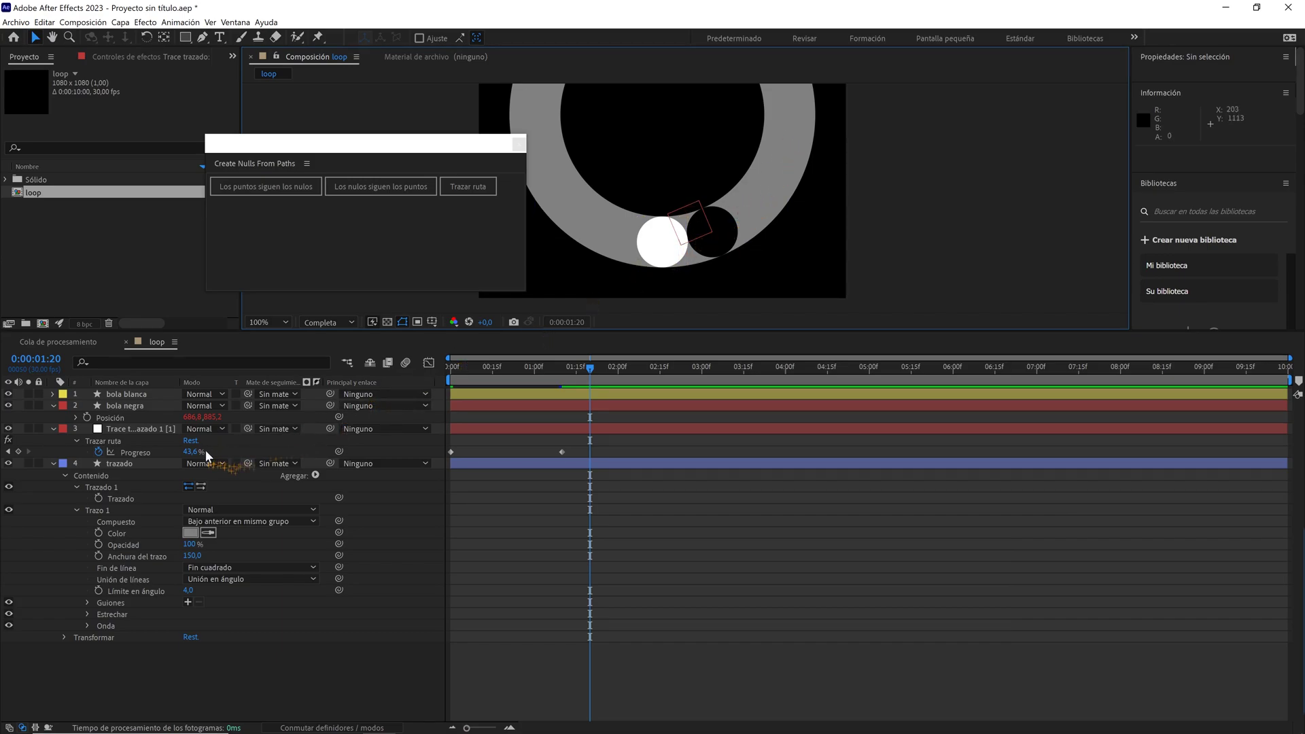
click(193, 452)
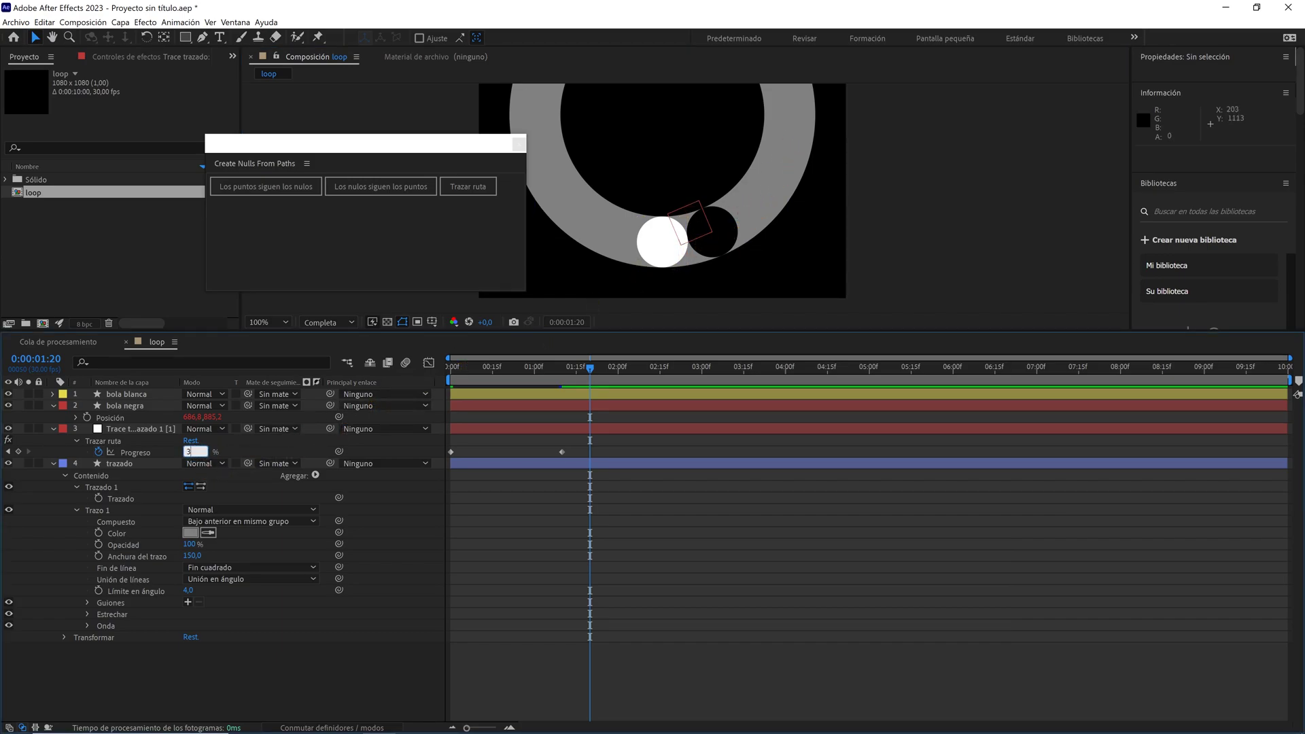
text(4)
click(412, 510)
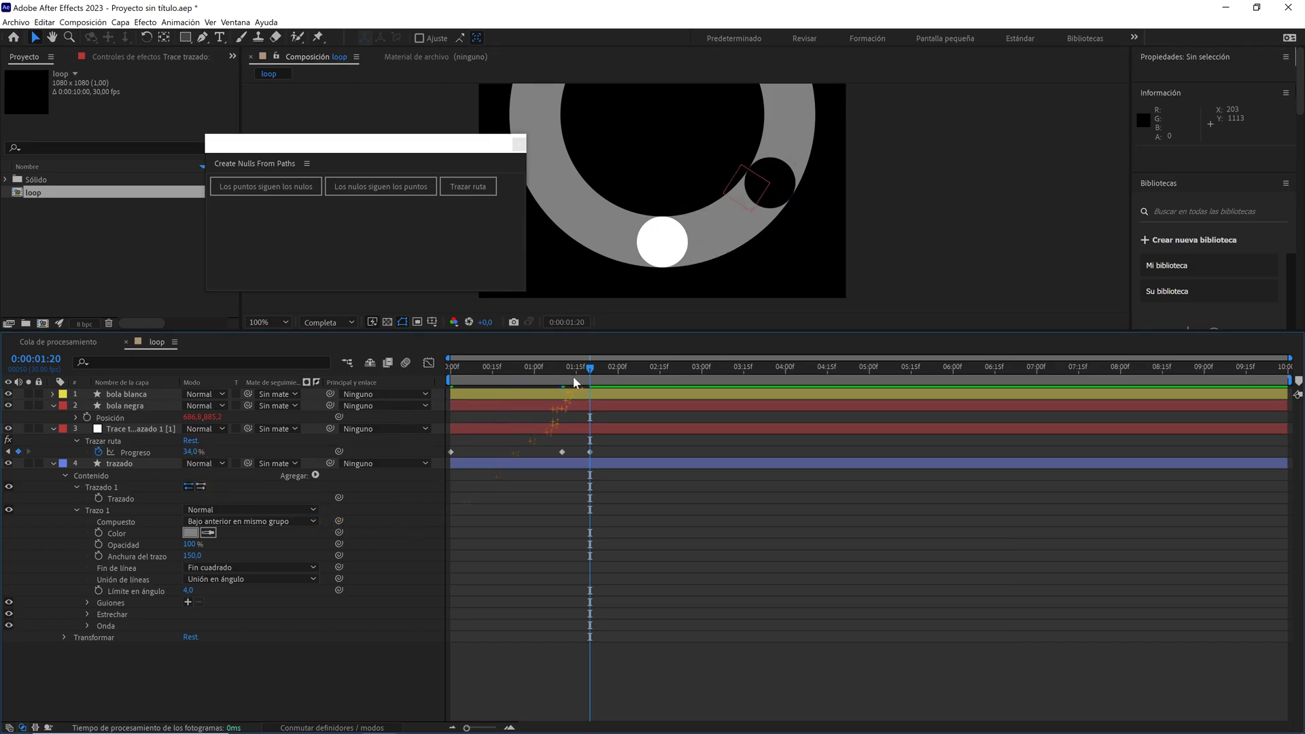
click(584, 371)
drag(590, 374, 646, 375)
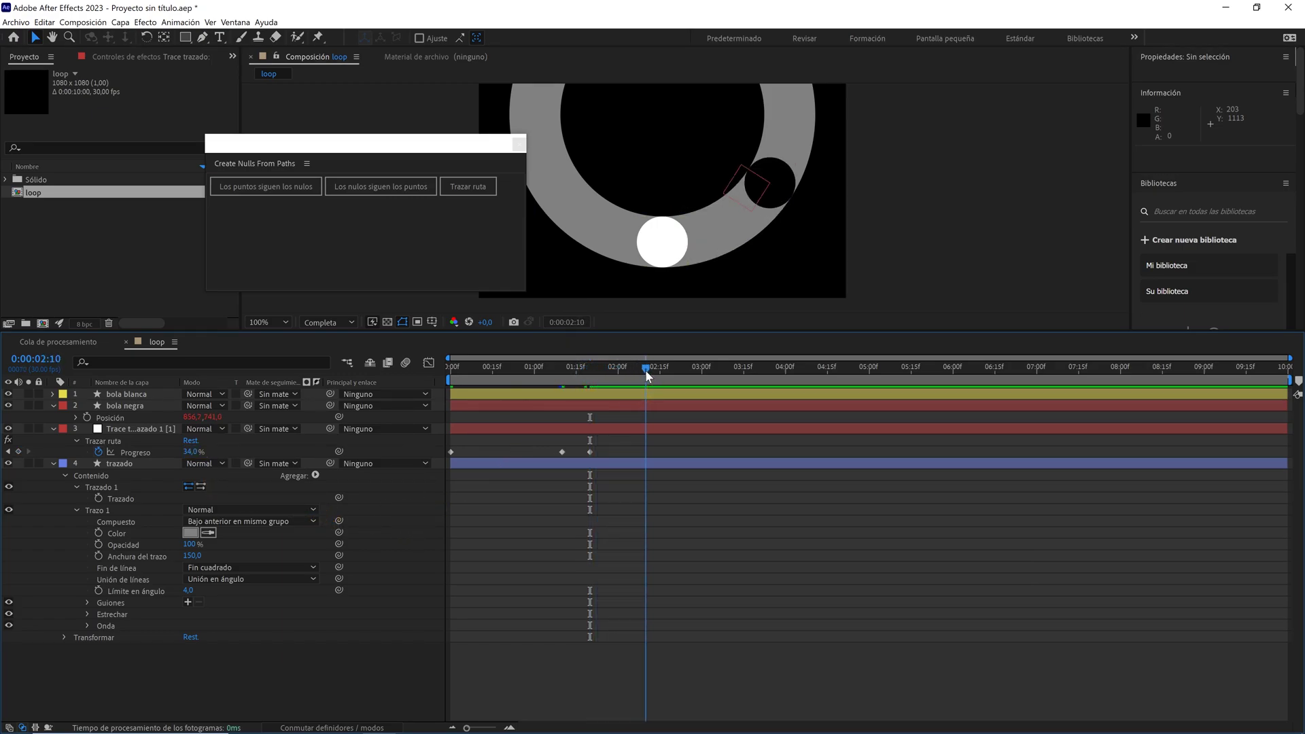
click(195, 452)
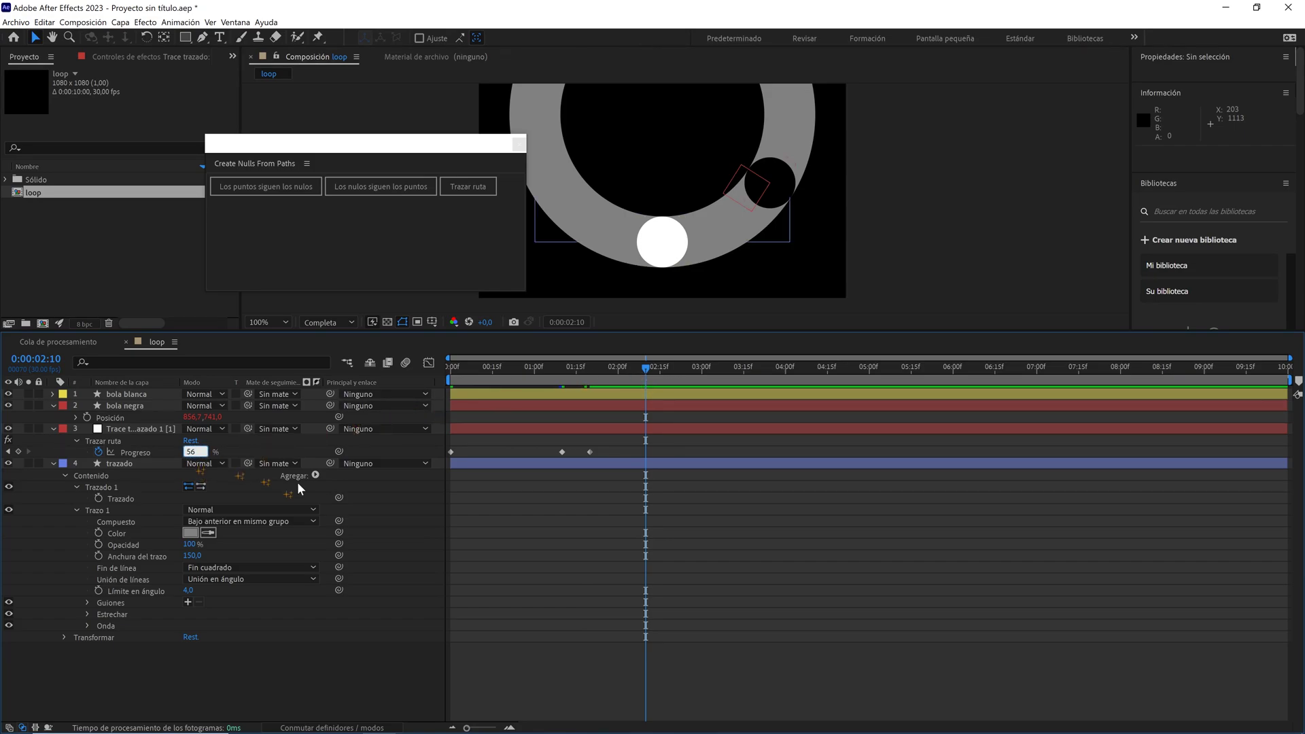
text(56)
key(Return)
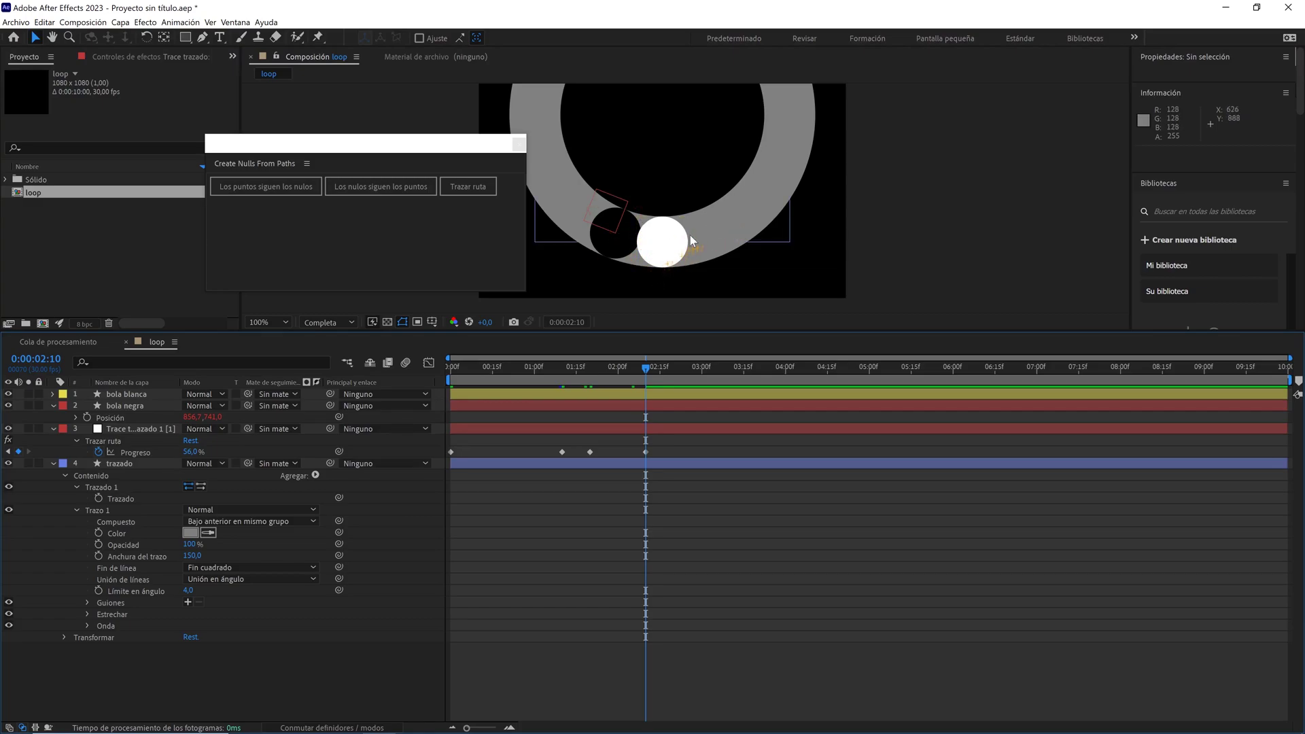
- Add Progreso keyframes of 47% at 2:25, 50,5% at 3:06 and 50% at 3:15, then hide bola blanca
drag(653, 369, 691, 369)
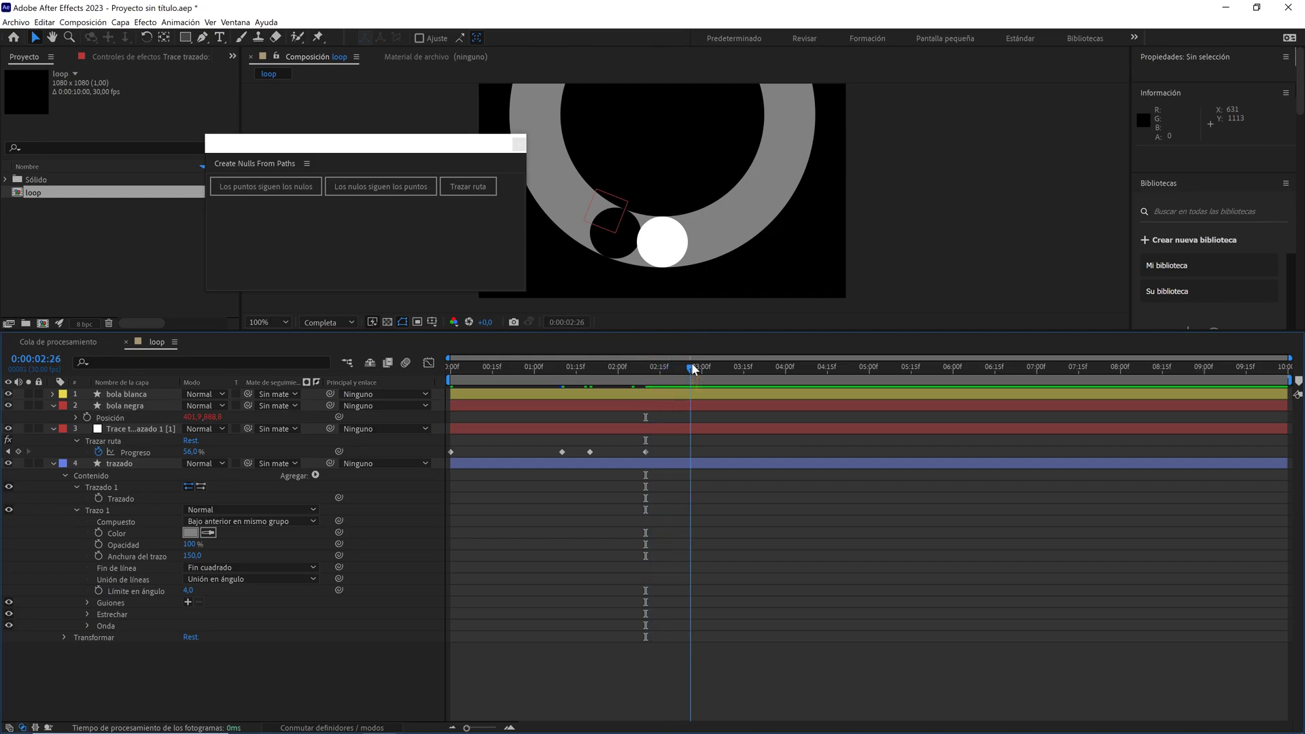
click(198, 452)
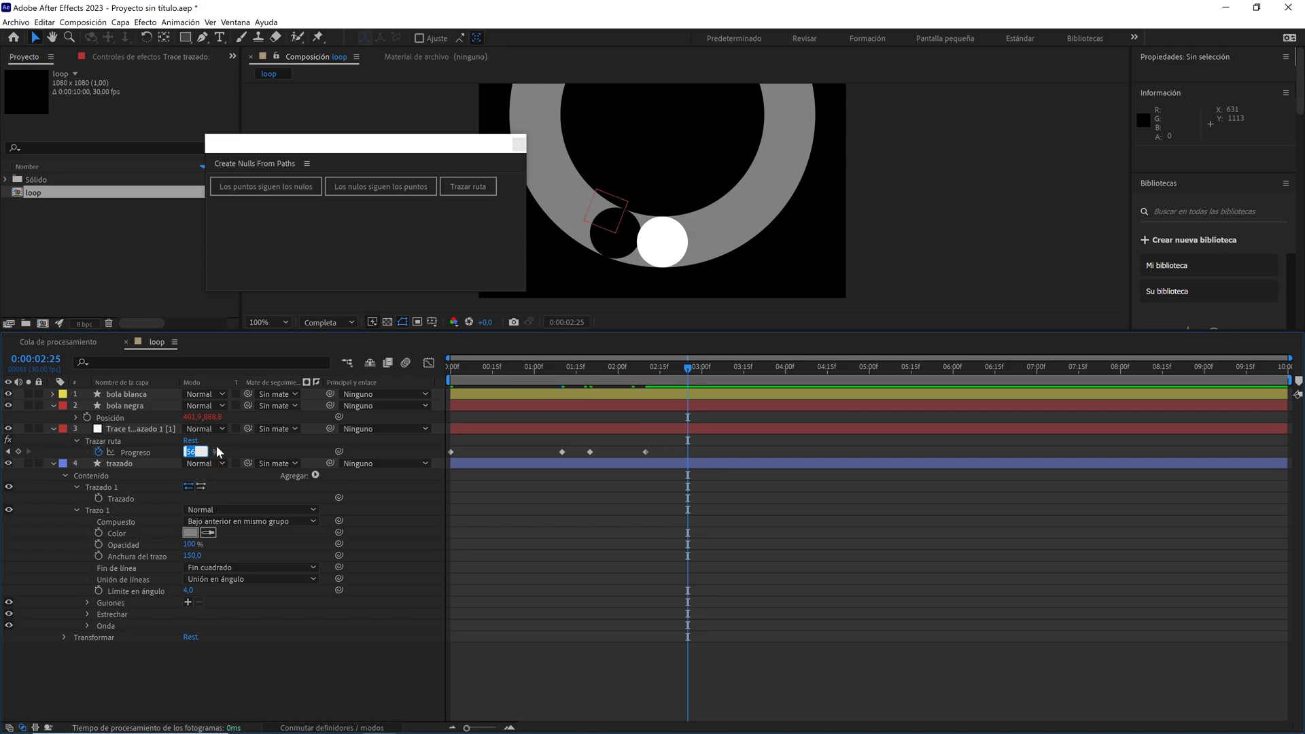
text(47)
key(Return)
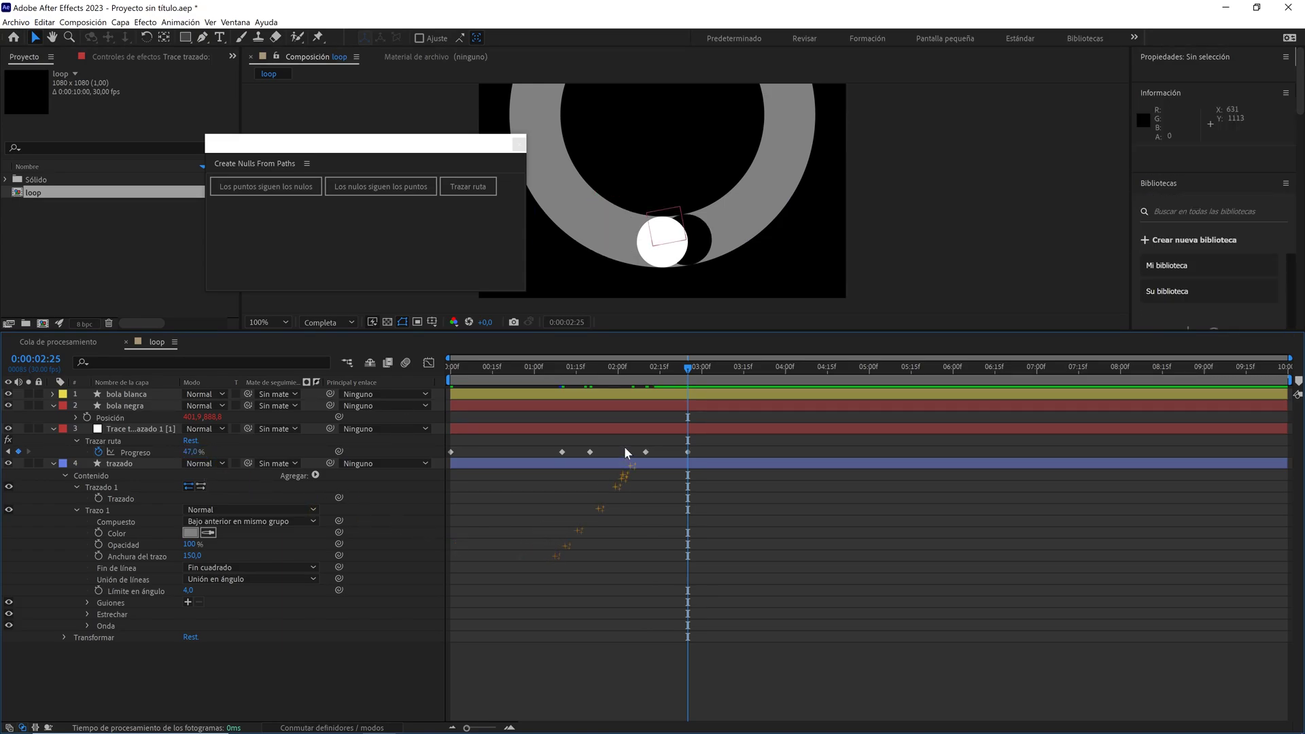
drag(693, 373, 719, 369)
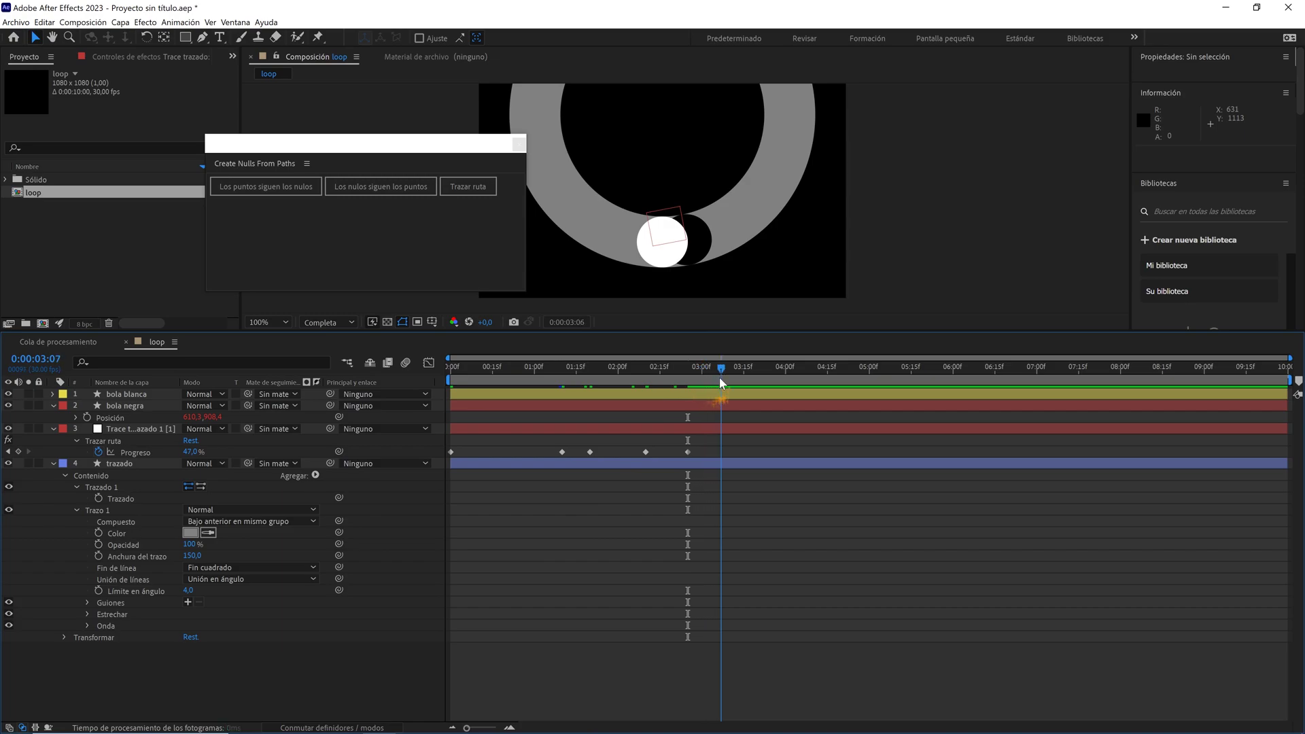
click(204, 451)
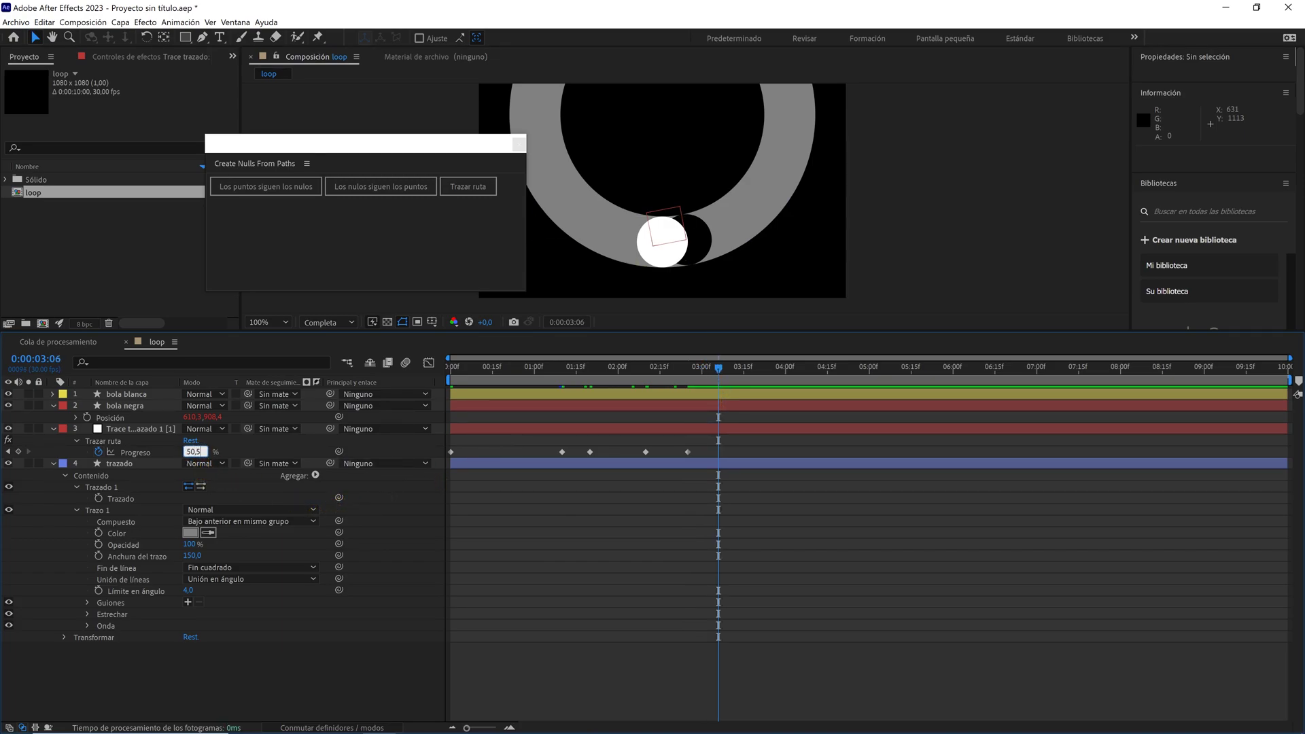
key(Return)
drag(720, 370, 746, 378)
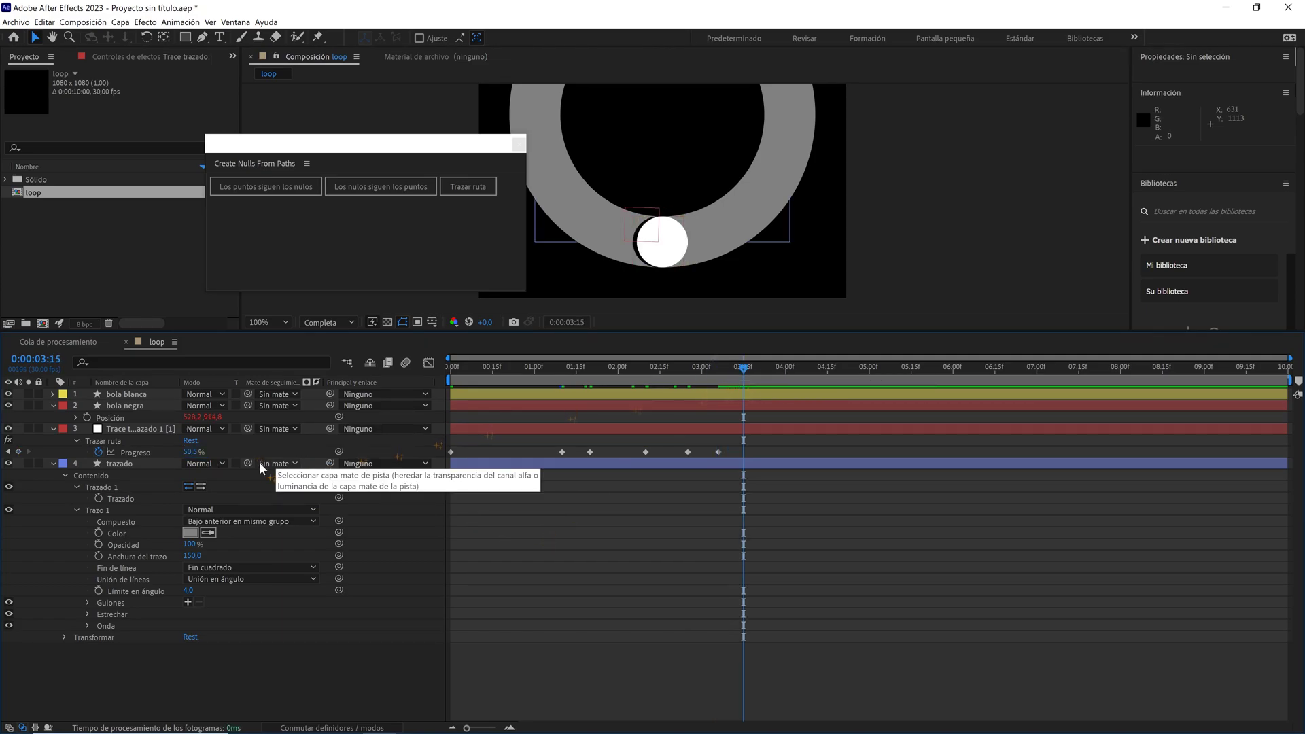
click(194, 452)
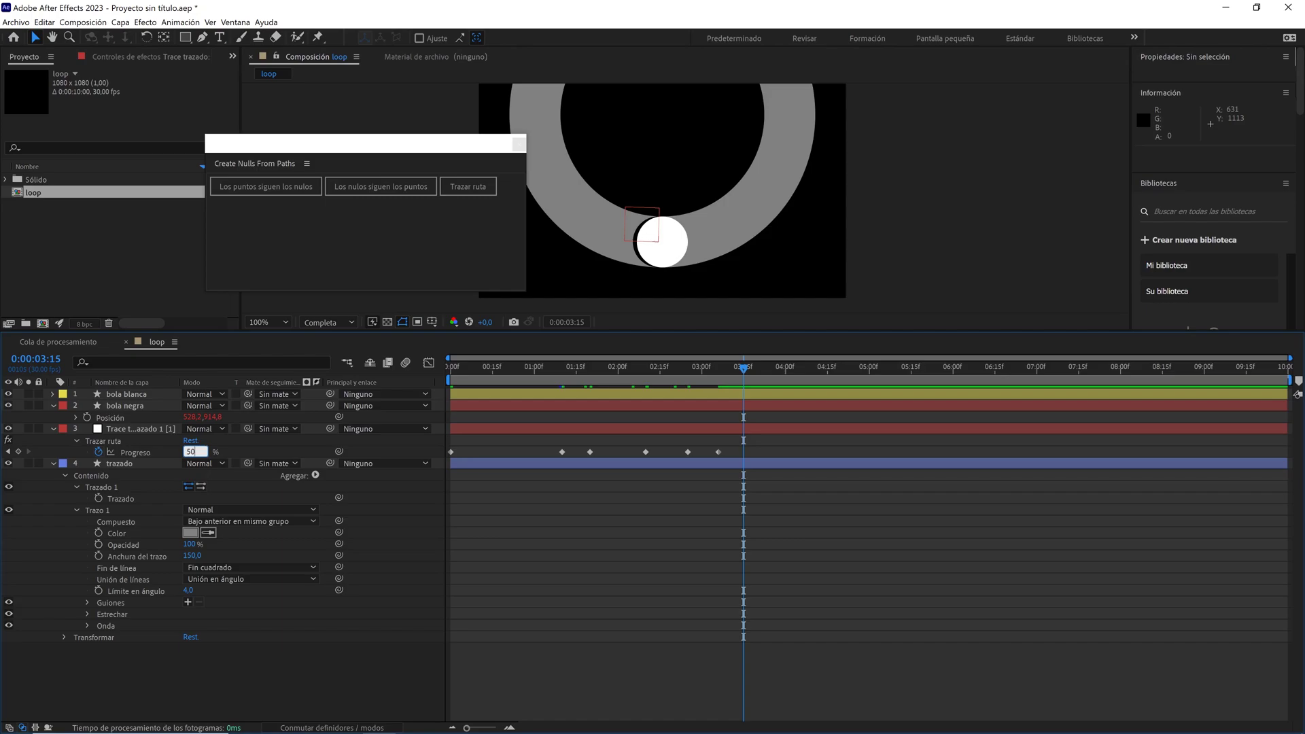
click(8, 394)
- Preview the animation from the start to watch the ball travel around the ring
scroll(665, 228, down, 2)
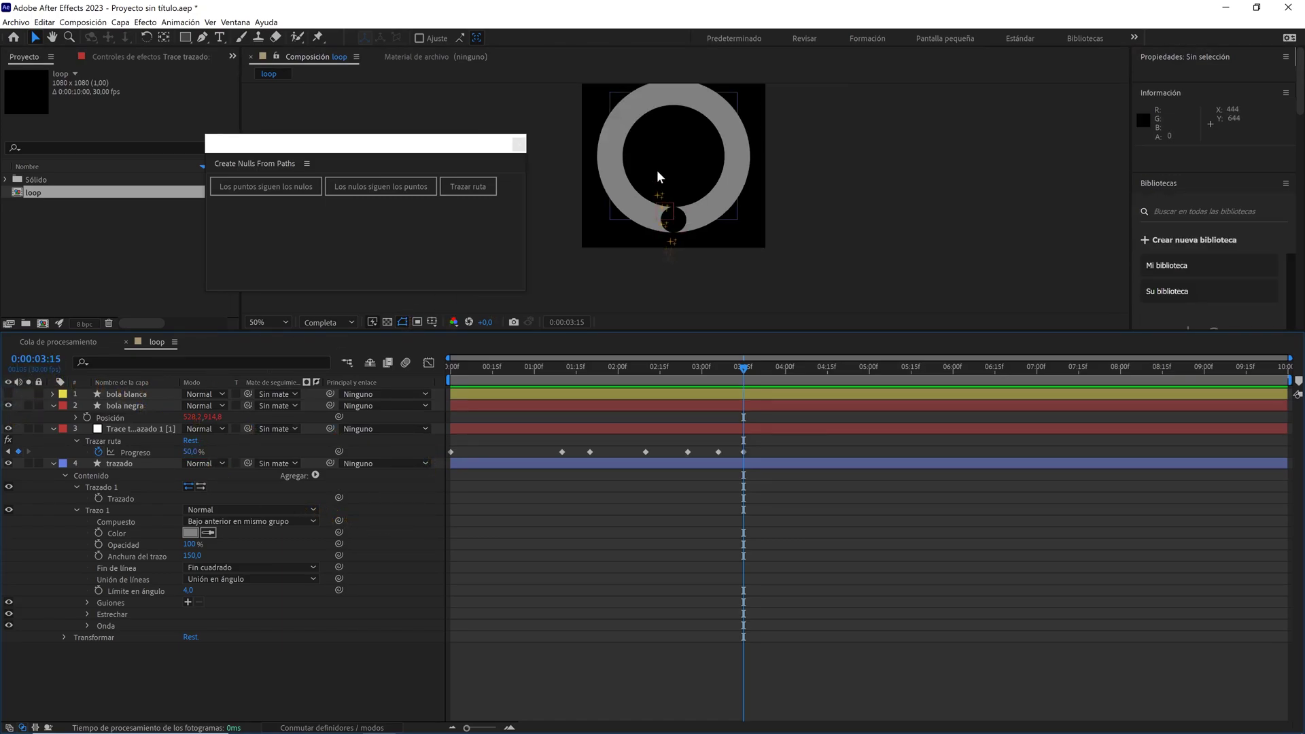
key(Home)
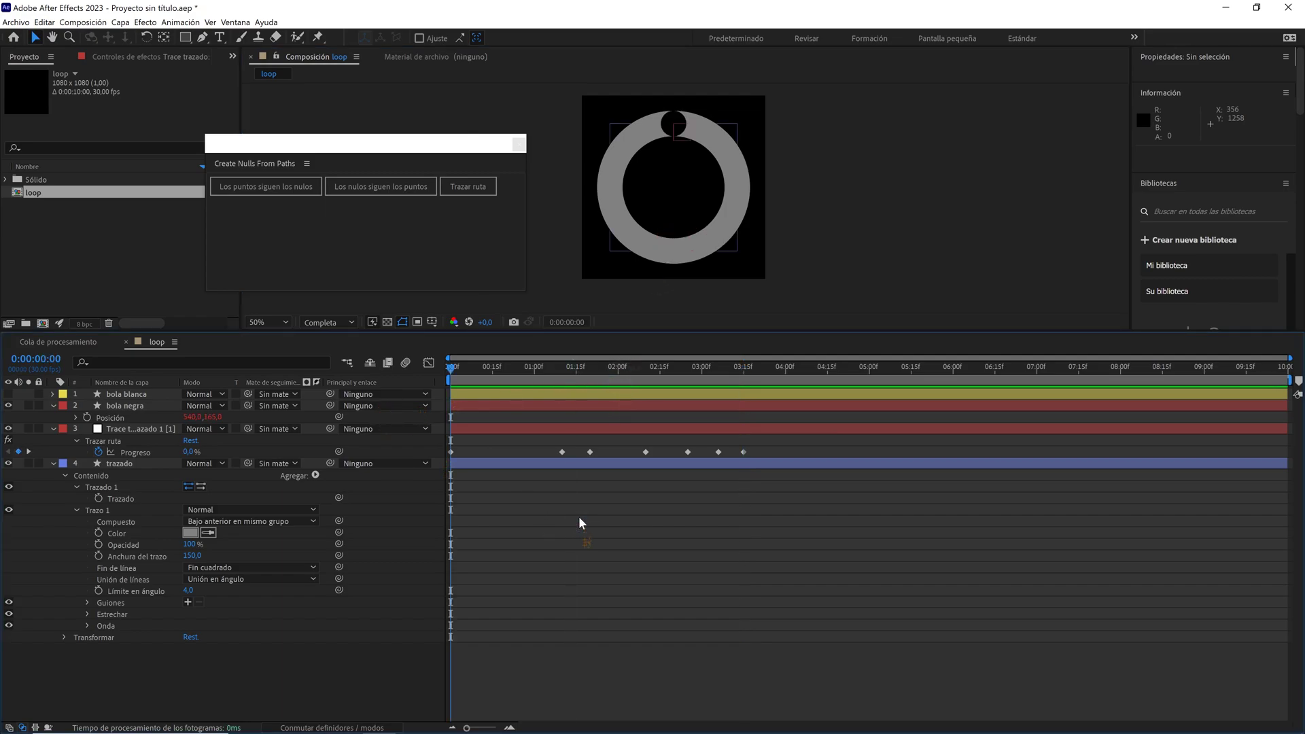
key(space)
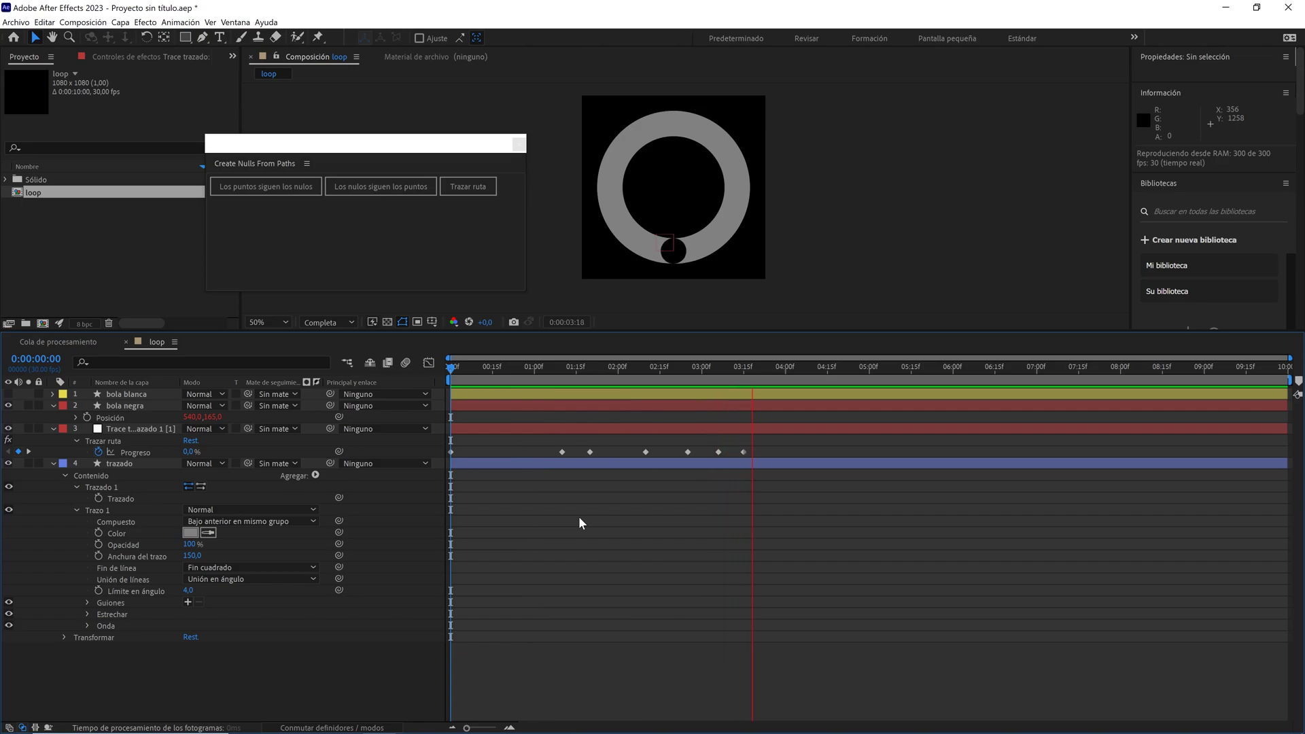
key(space)
drag(795, 367, 446, 371)
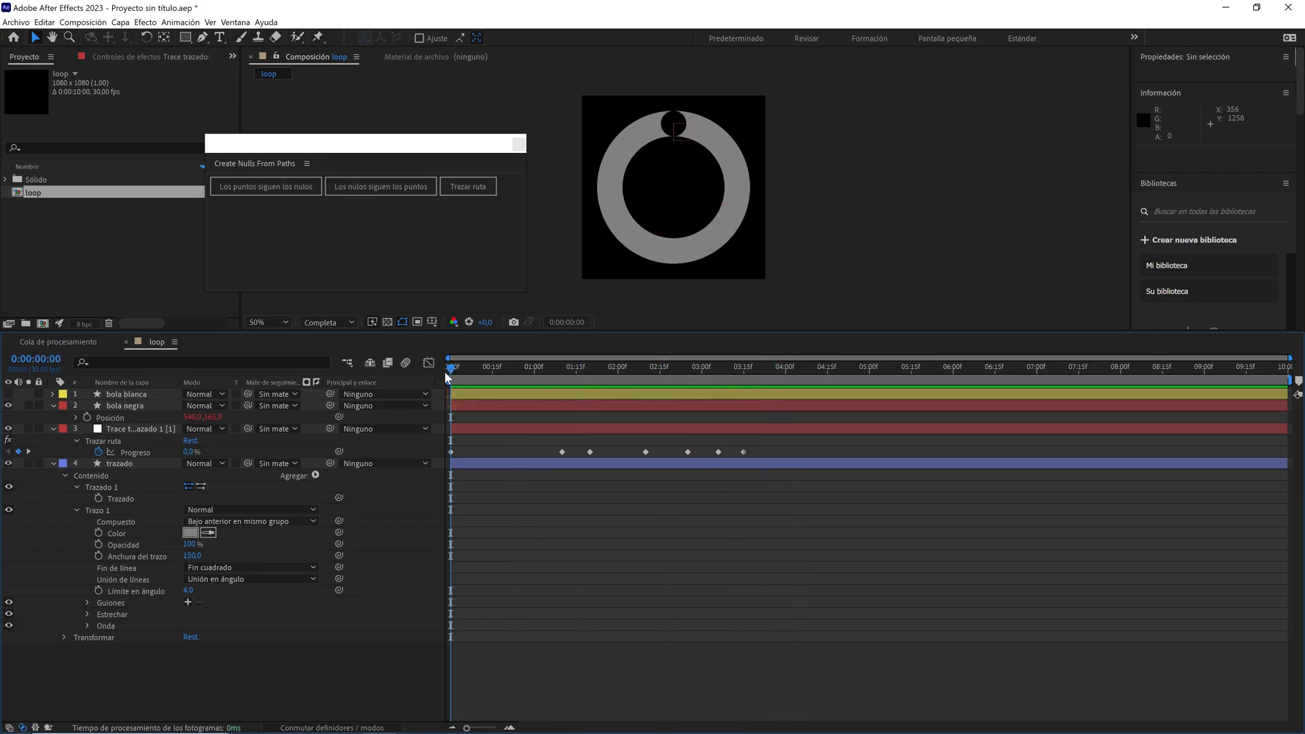
key(space)
key(space)
key(space)
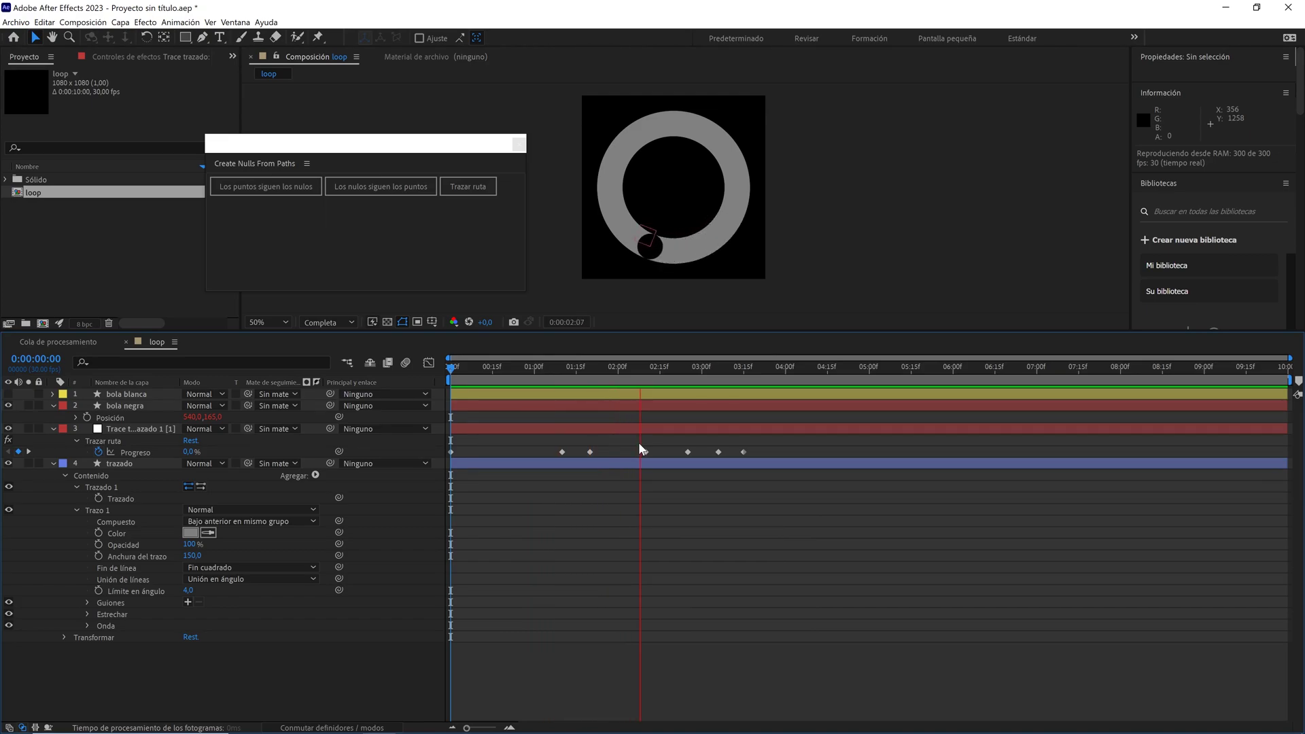
- Apply Easy Ease (F9) to all the Progreso keyframes
drag(684, 376, 431, 378)
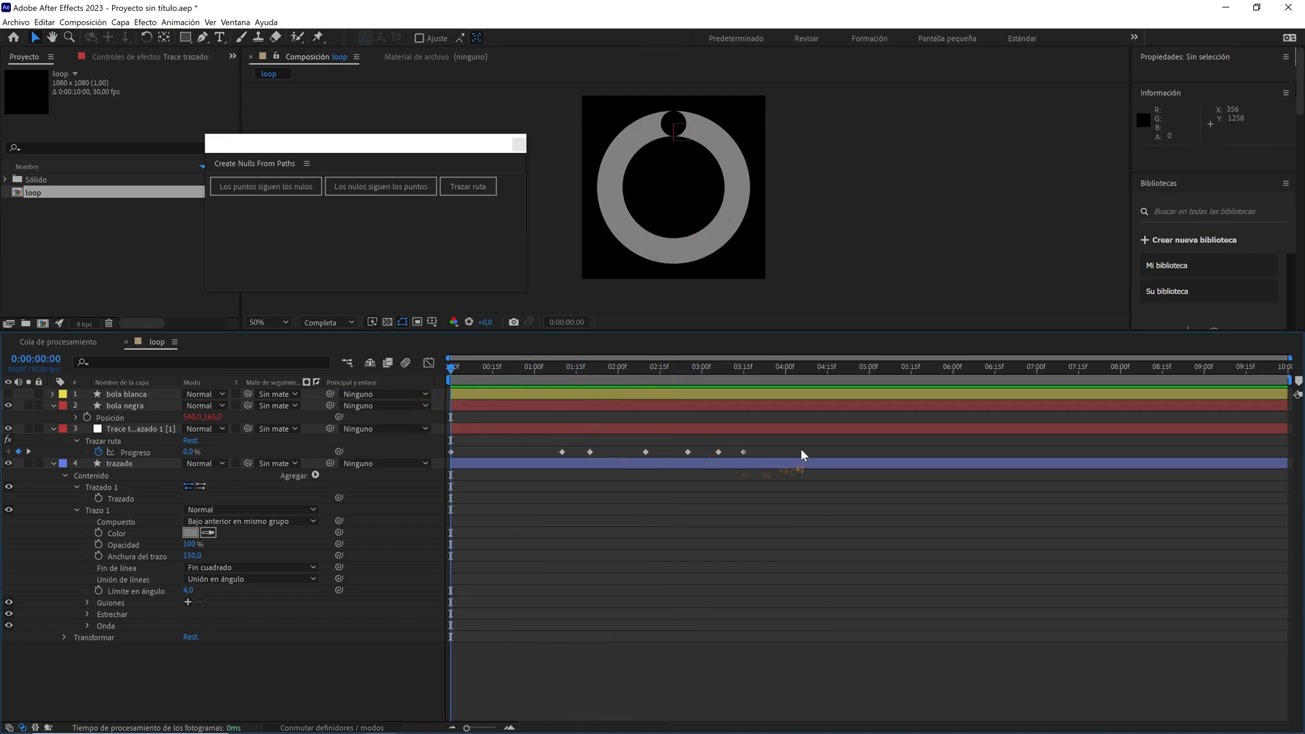
drag(801, 448, 439, 462)
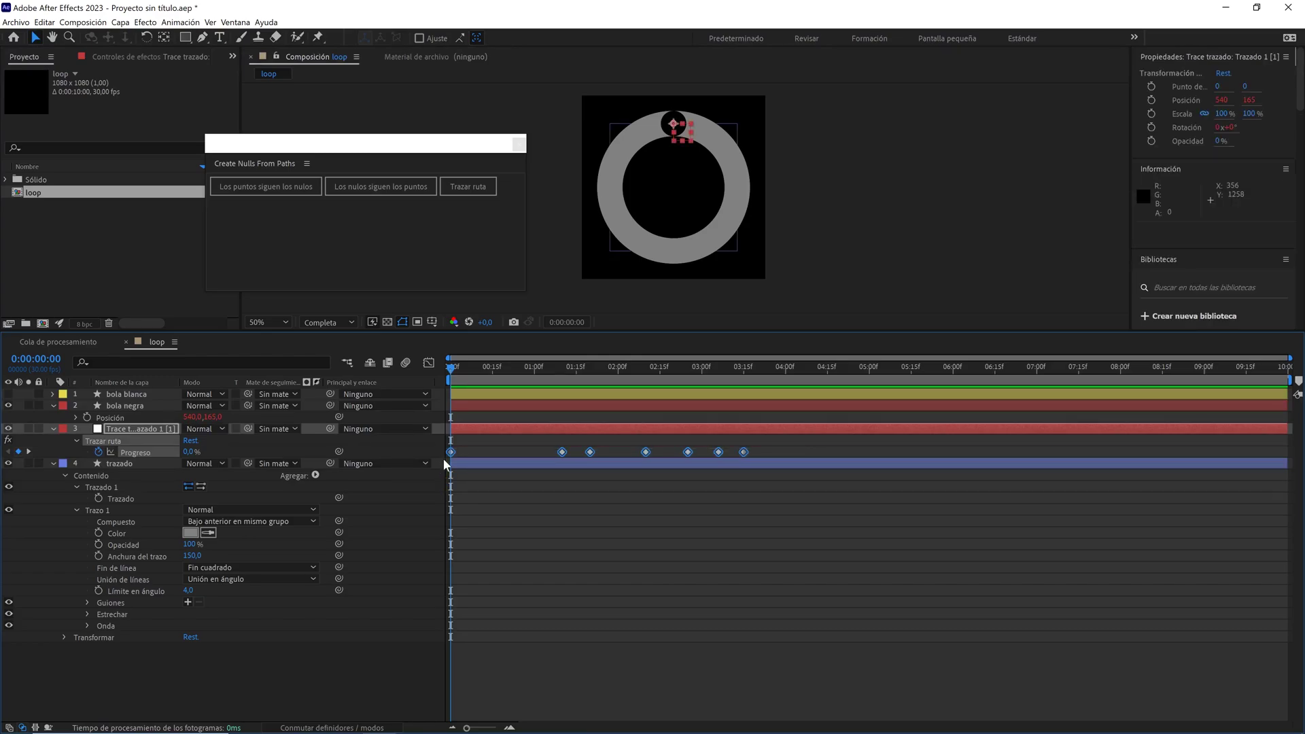
key(F9)
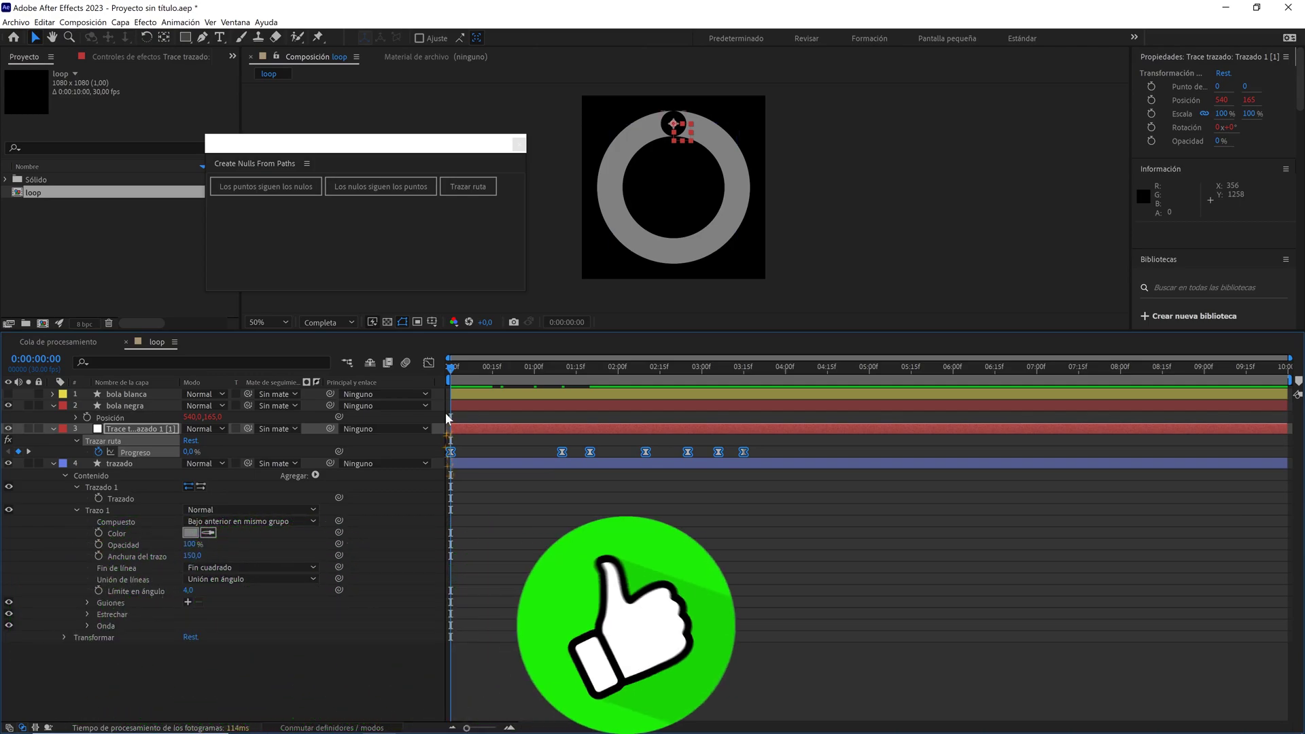
- Show the Progreso speed graph in the Graph Editor
click(429, 363)
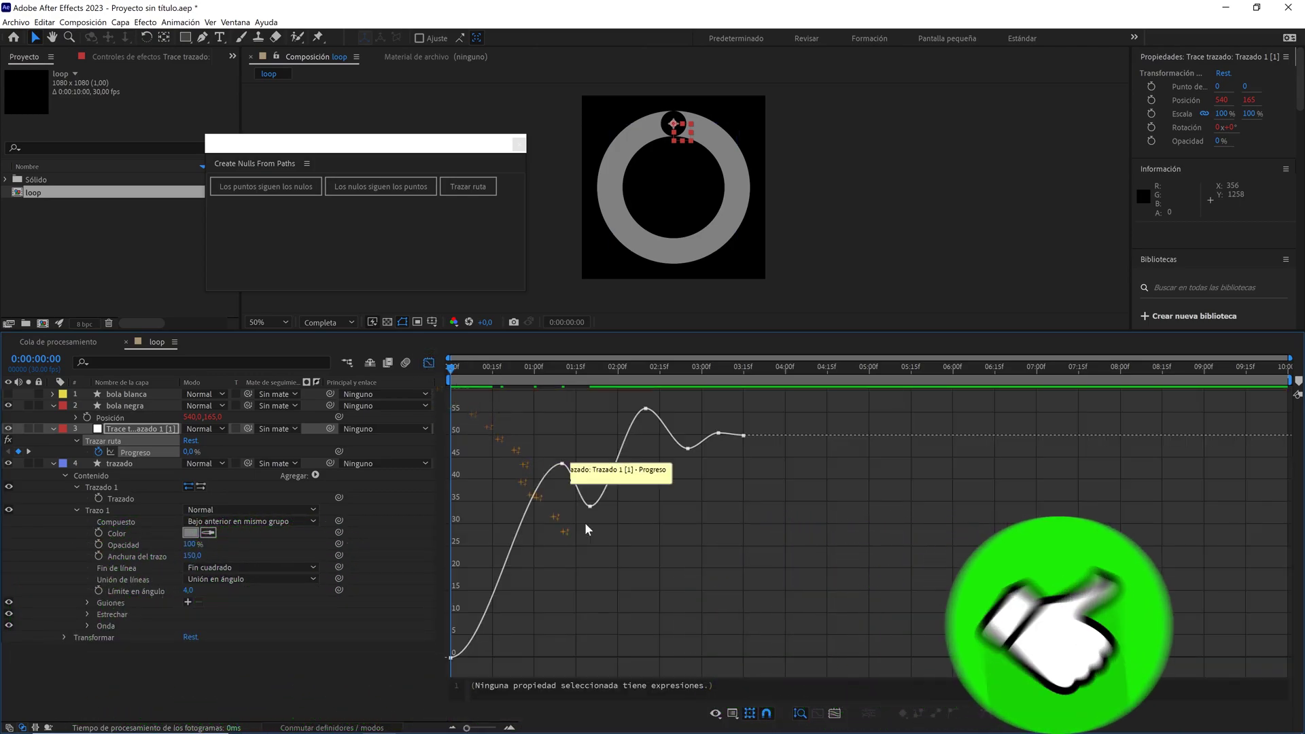
click(733, 713)
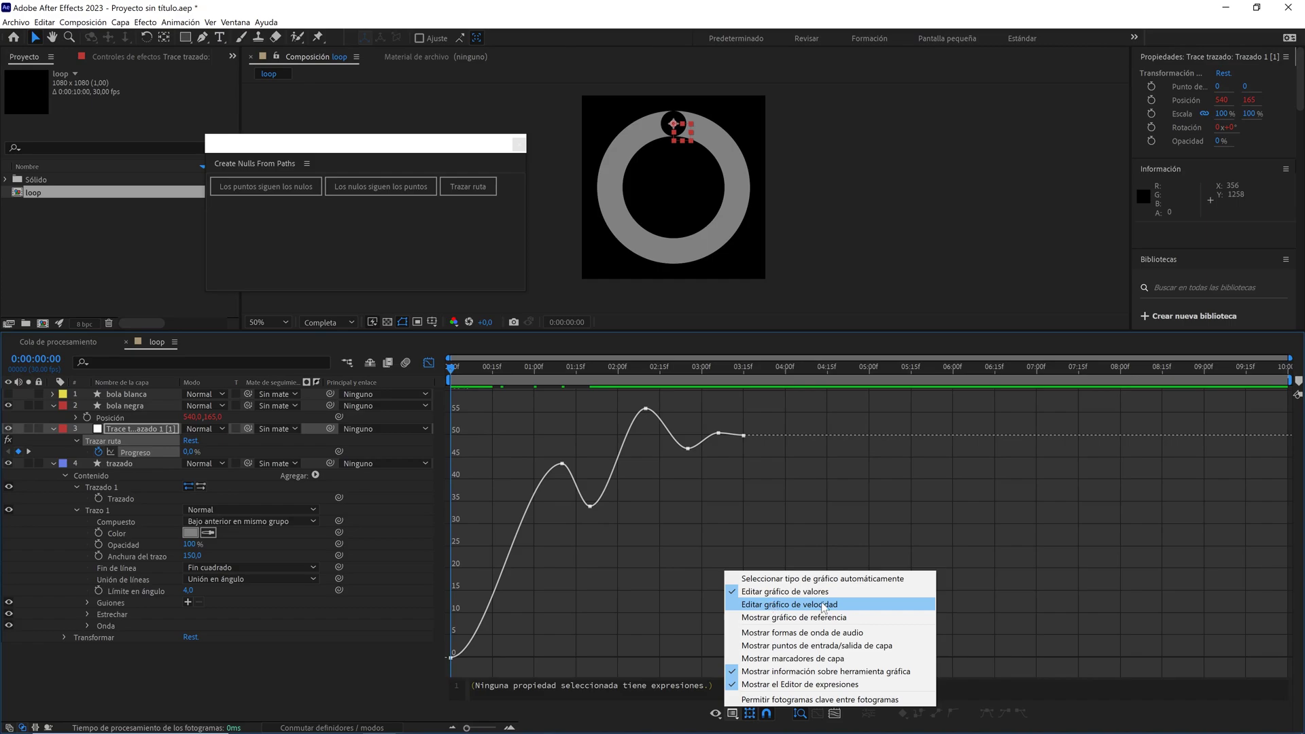
click(793, 605)
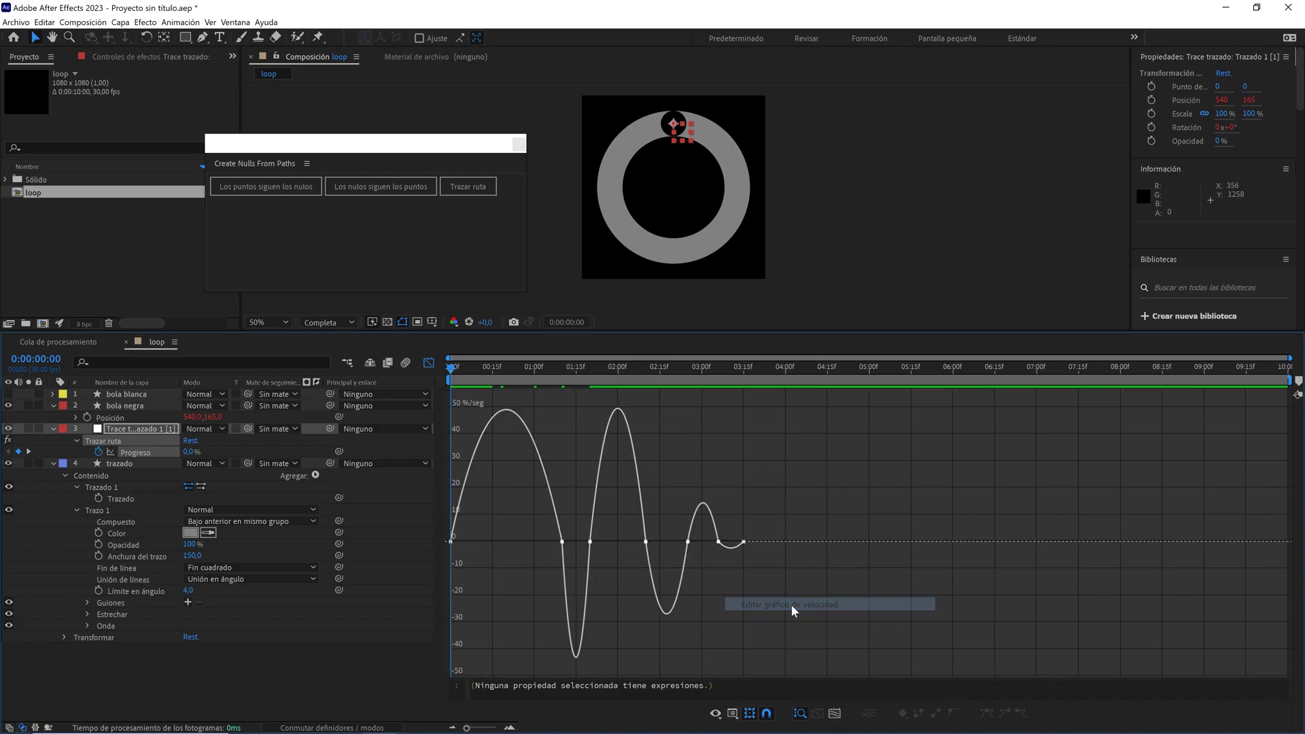
- Lengthen the first Progreso keyframe's outgoing influence to about 94%, then scrub to 1:10
mouse_move(519, 368)
mouse_down()
mouse_move(480, 398)
mouse_move(479, 369)
mouse_move(492, 446)
mouse_up()
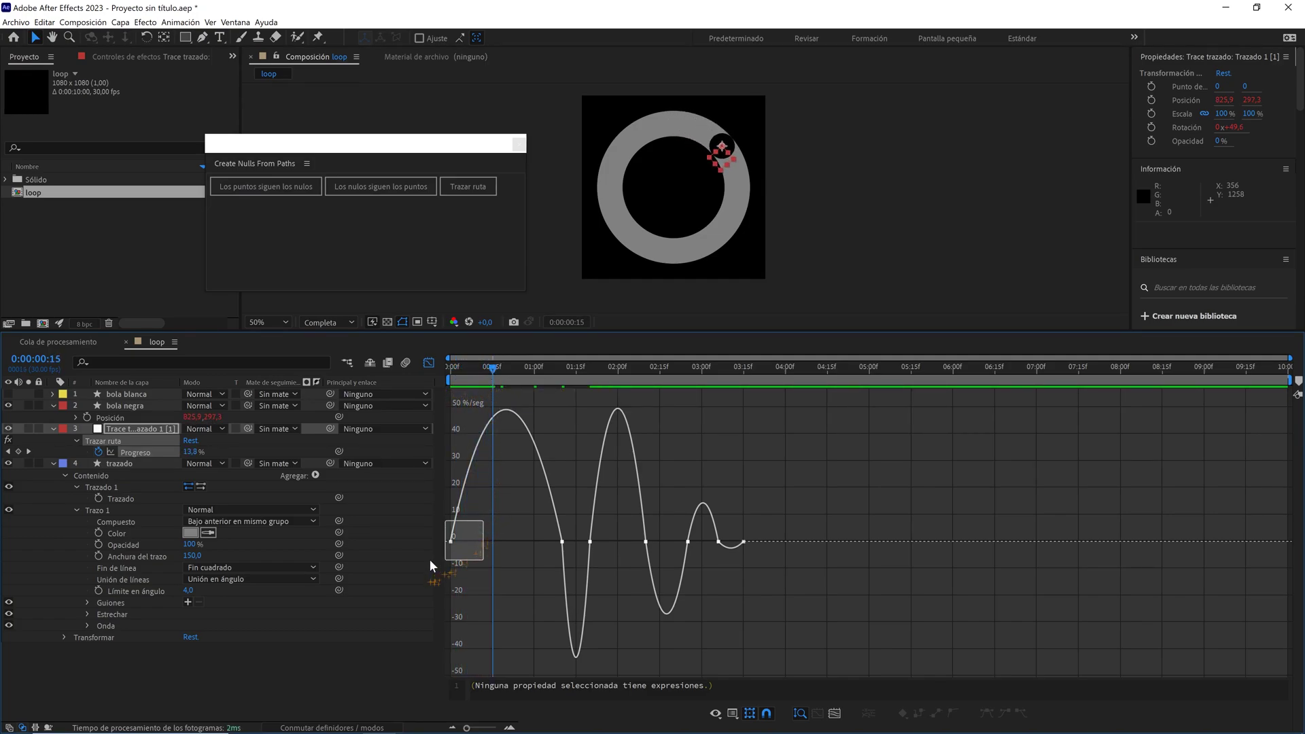
drag(430, 559, 522, 543)
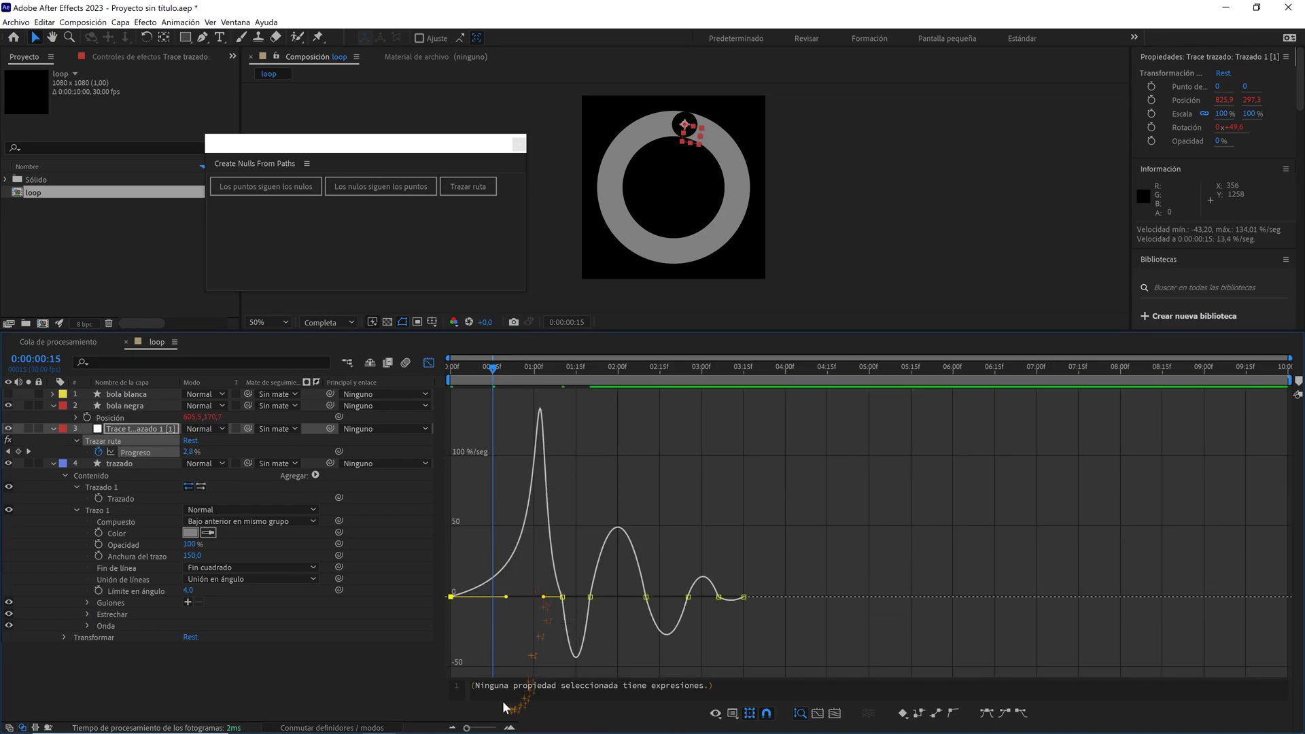
drag(467, 728, 488, 729)
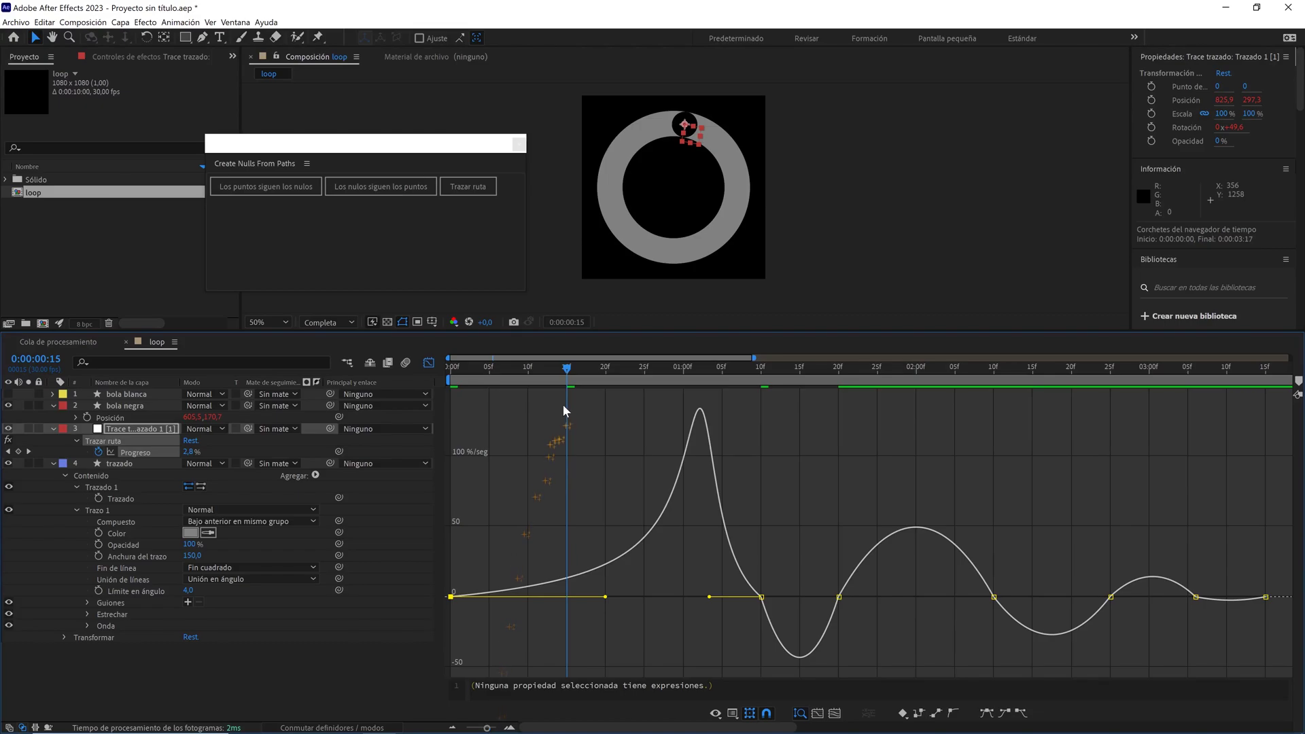
drag(570, 375, 766, 383)
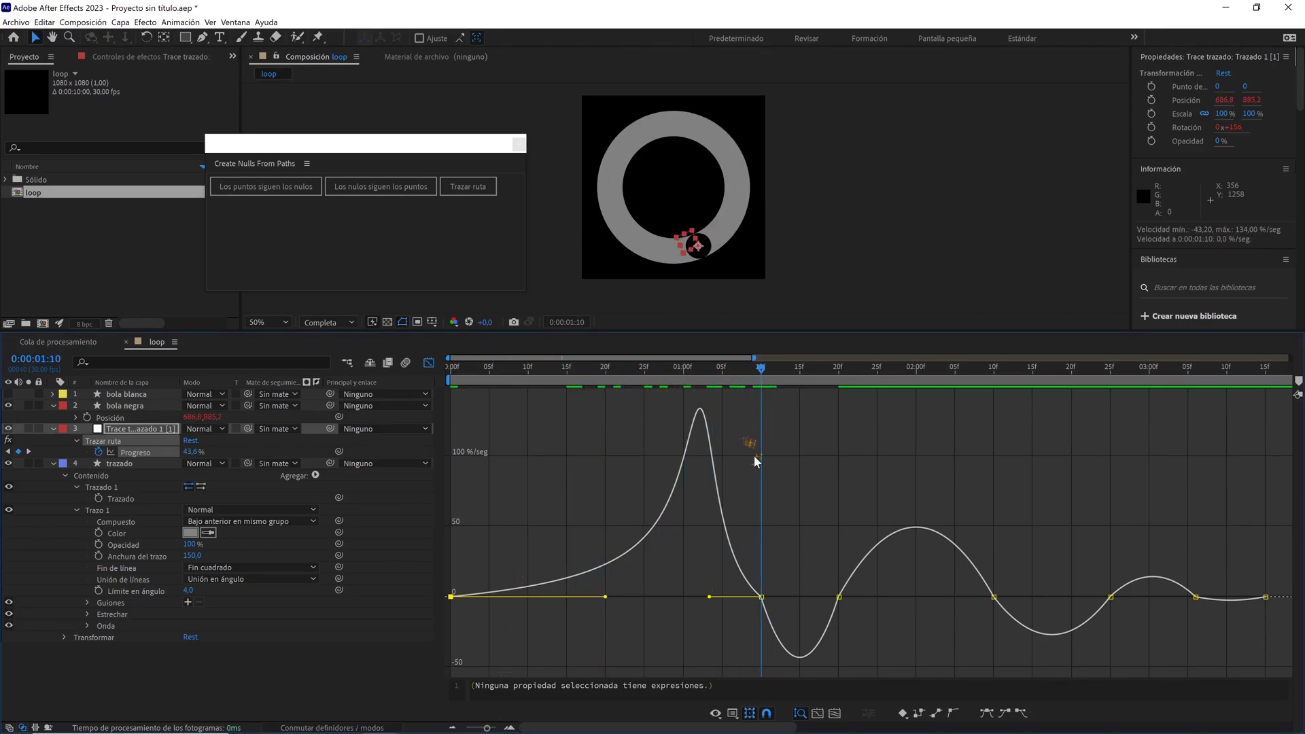
- Unhide bola blanca and reshape the 1:10 keyframe's influence into a sharp speed spike of about 450%/sec
click(14, 394)
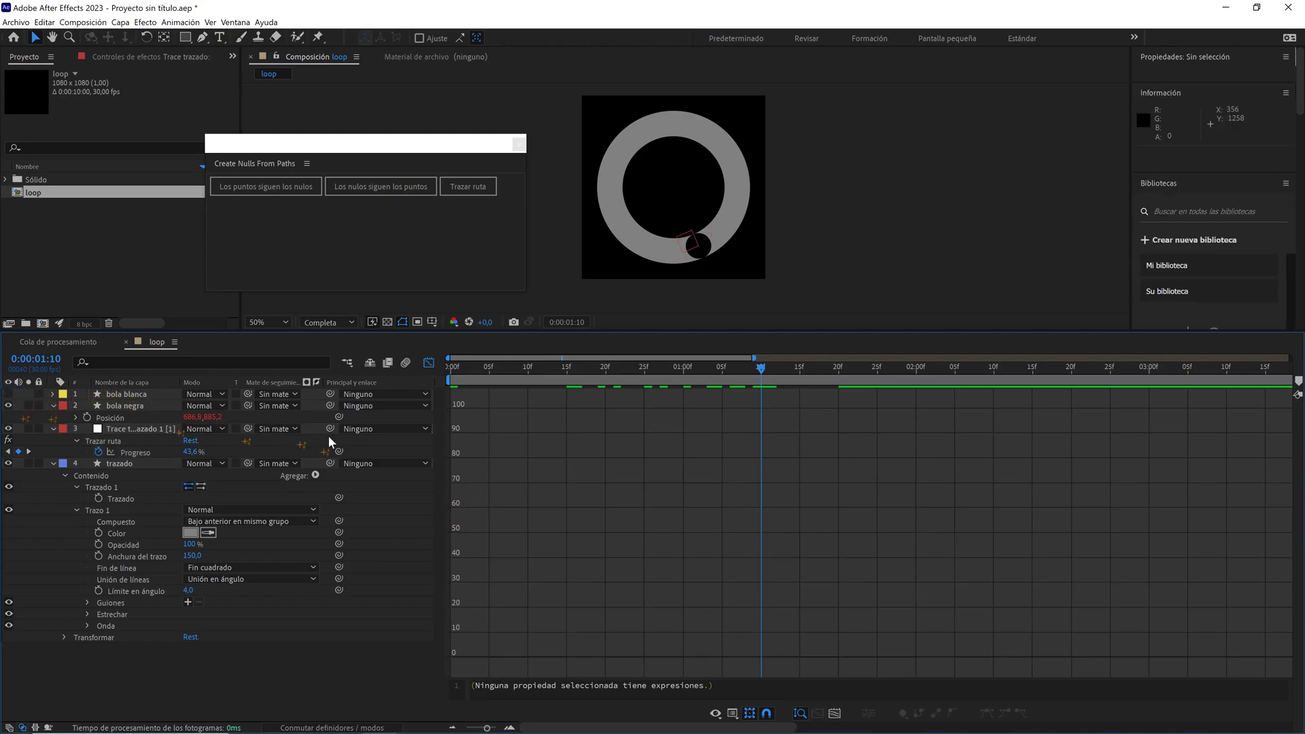
click(9, 394)
click(135, 452)
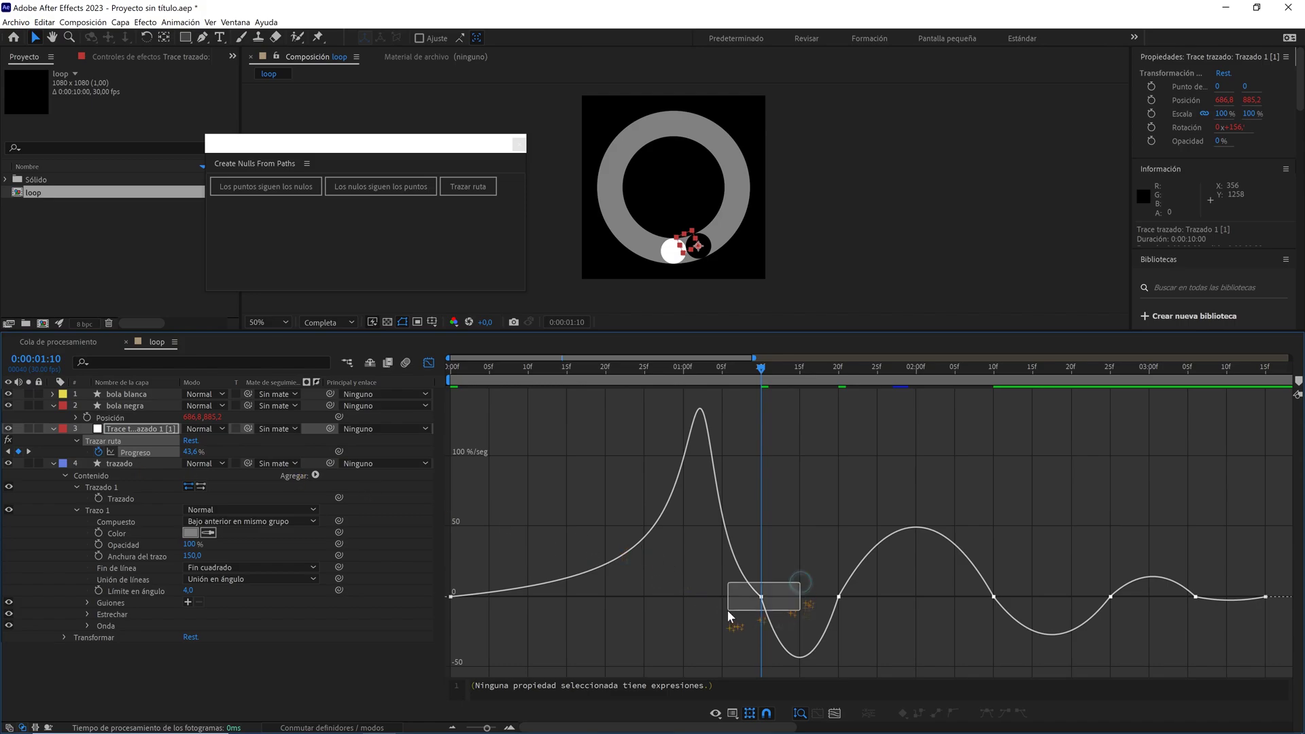
mouse_move(727, 610)
mouse_down()
mouse_move(714, 598)
mouse_move(769, 596)
mouse_up()
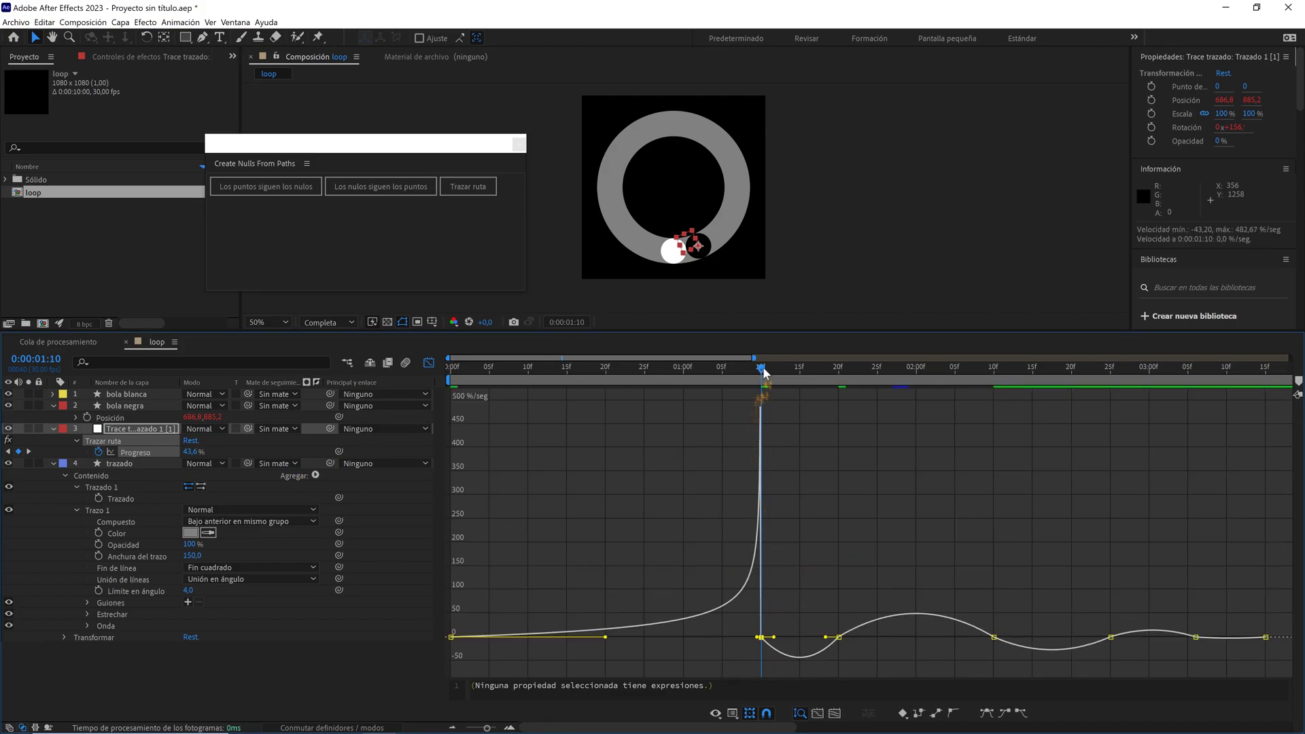
drag(763, 371, 784, 372)
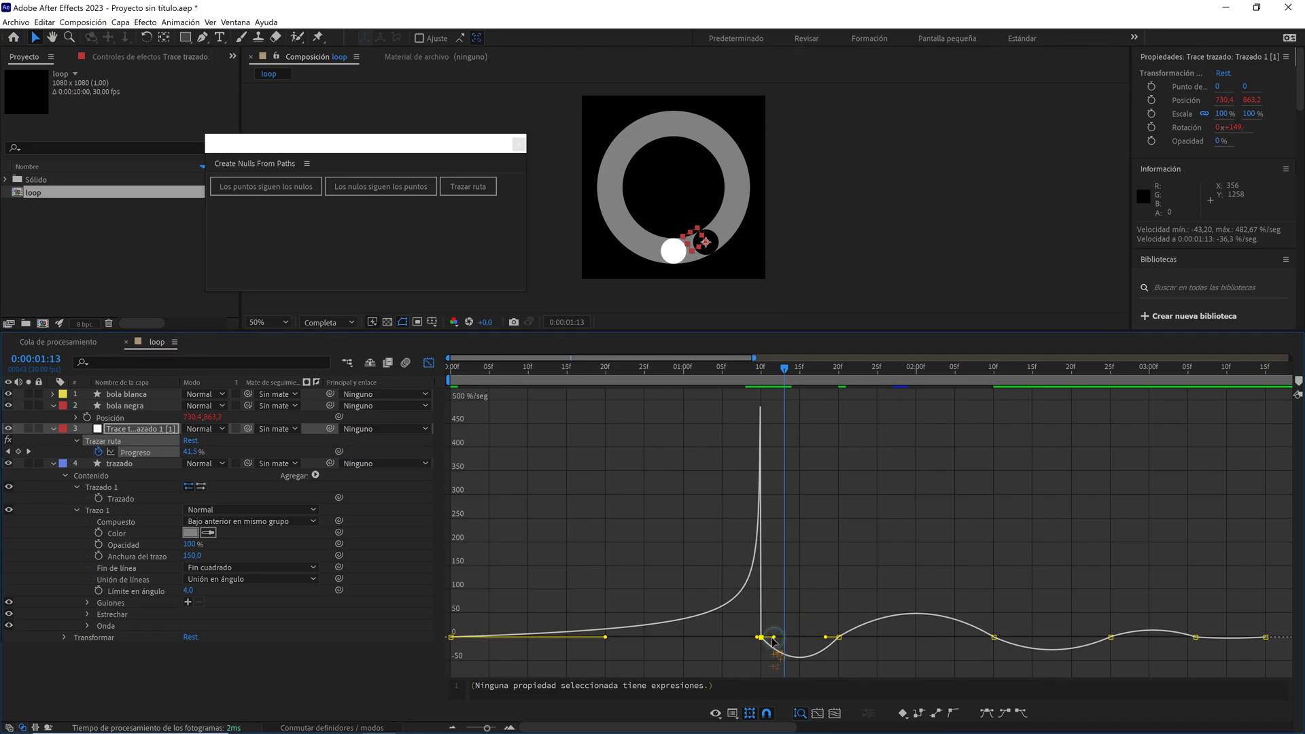
drag(773, 641, 760, 639)
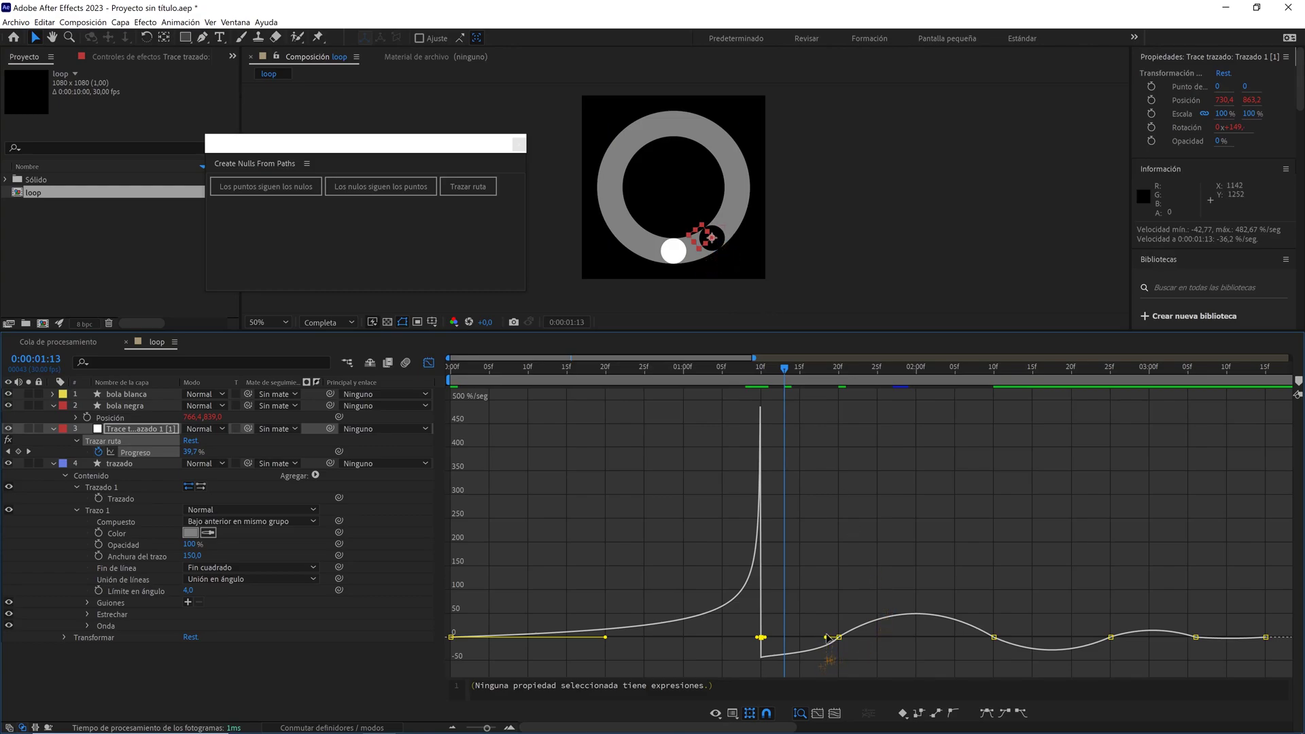
drag(827, 637, 770, 641)
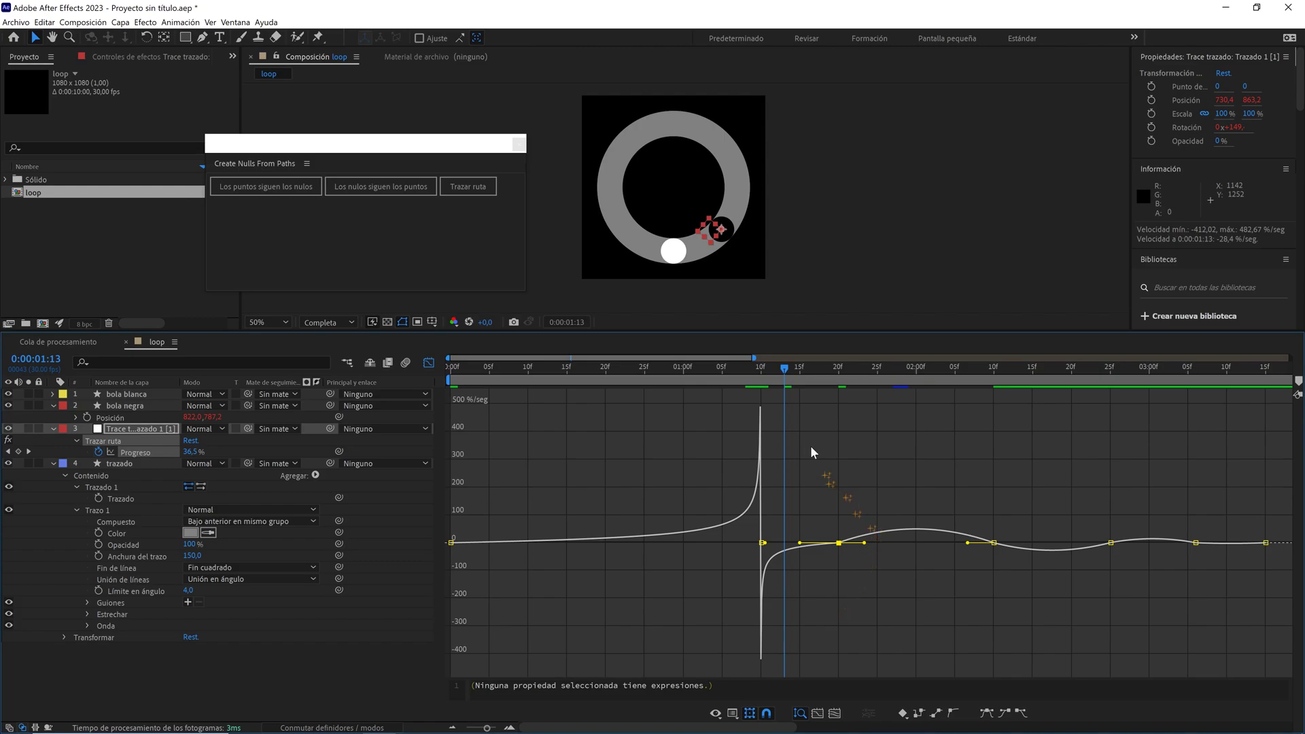
- Preview the new easing a few times, ending at 0:00:01:10
click(797, 420)
click(528, 367)
key(space)
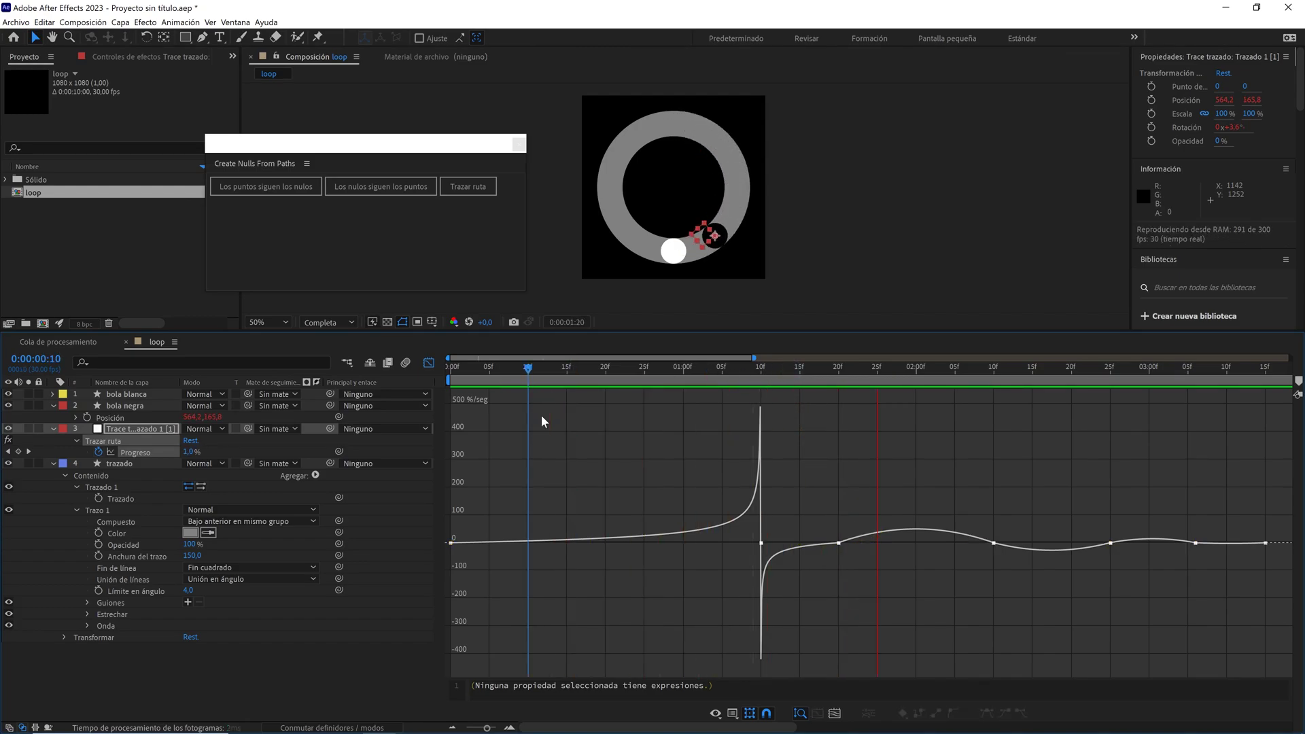
drag(764, 368, 621, 370)
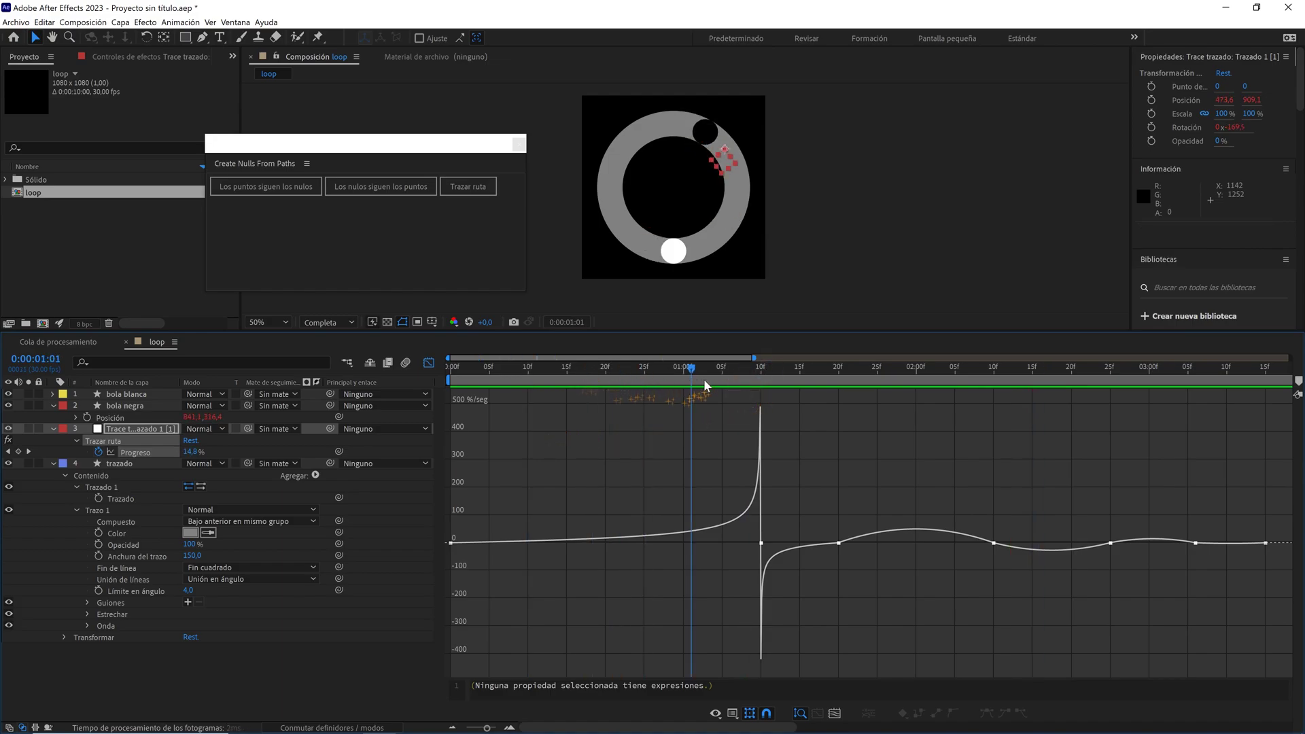
key(space)
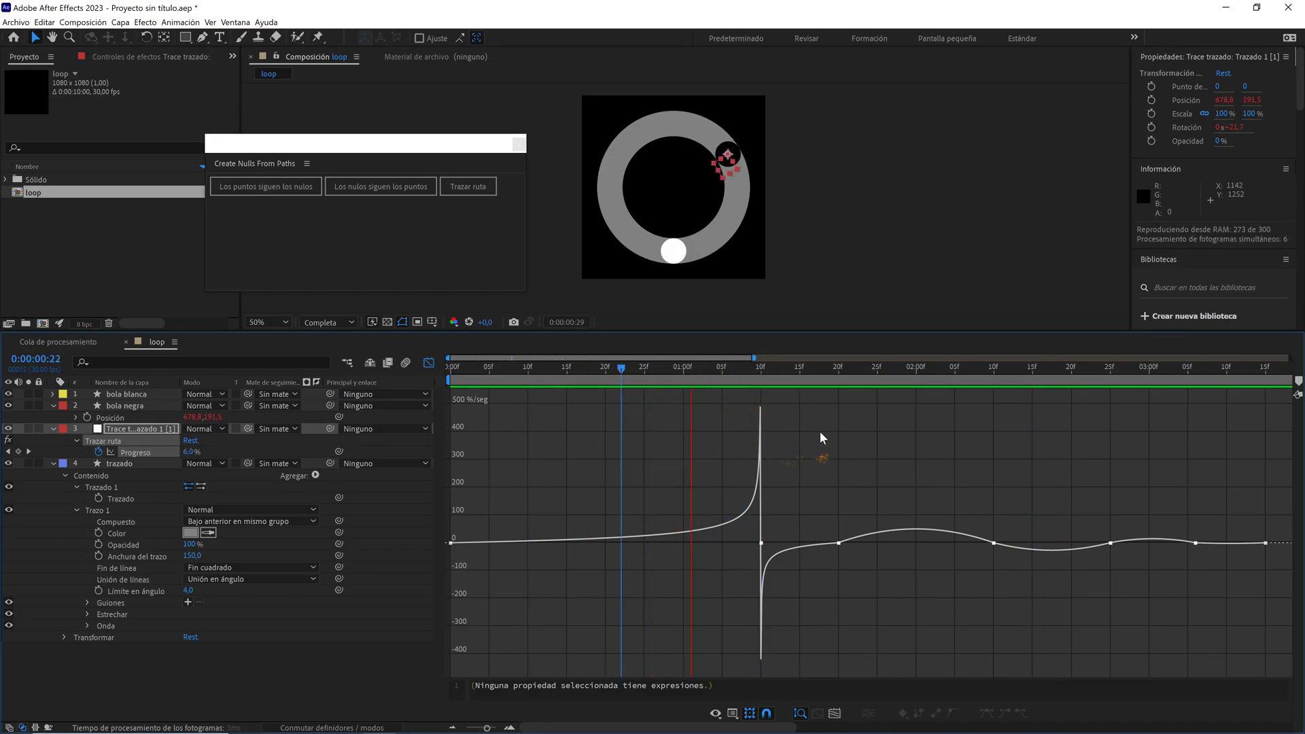
drag(691, 369, 616, 368)
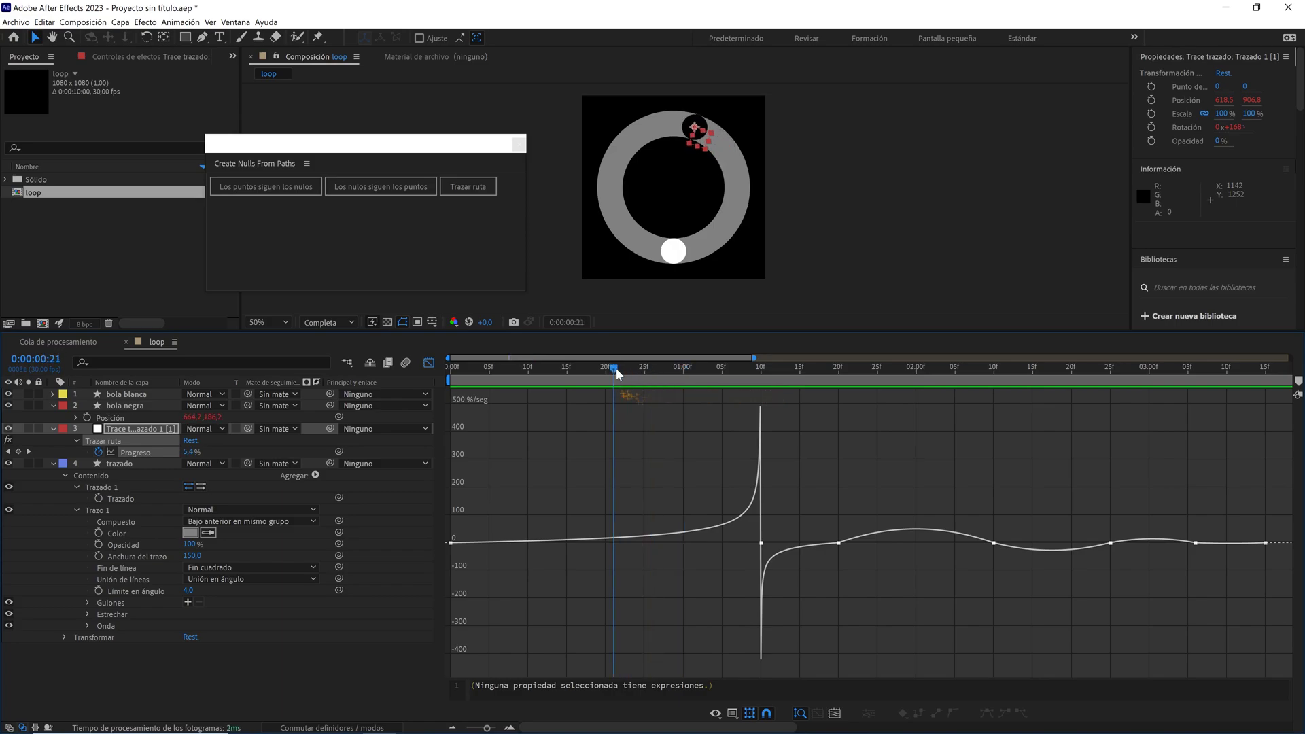
key(space)
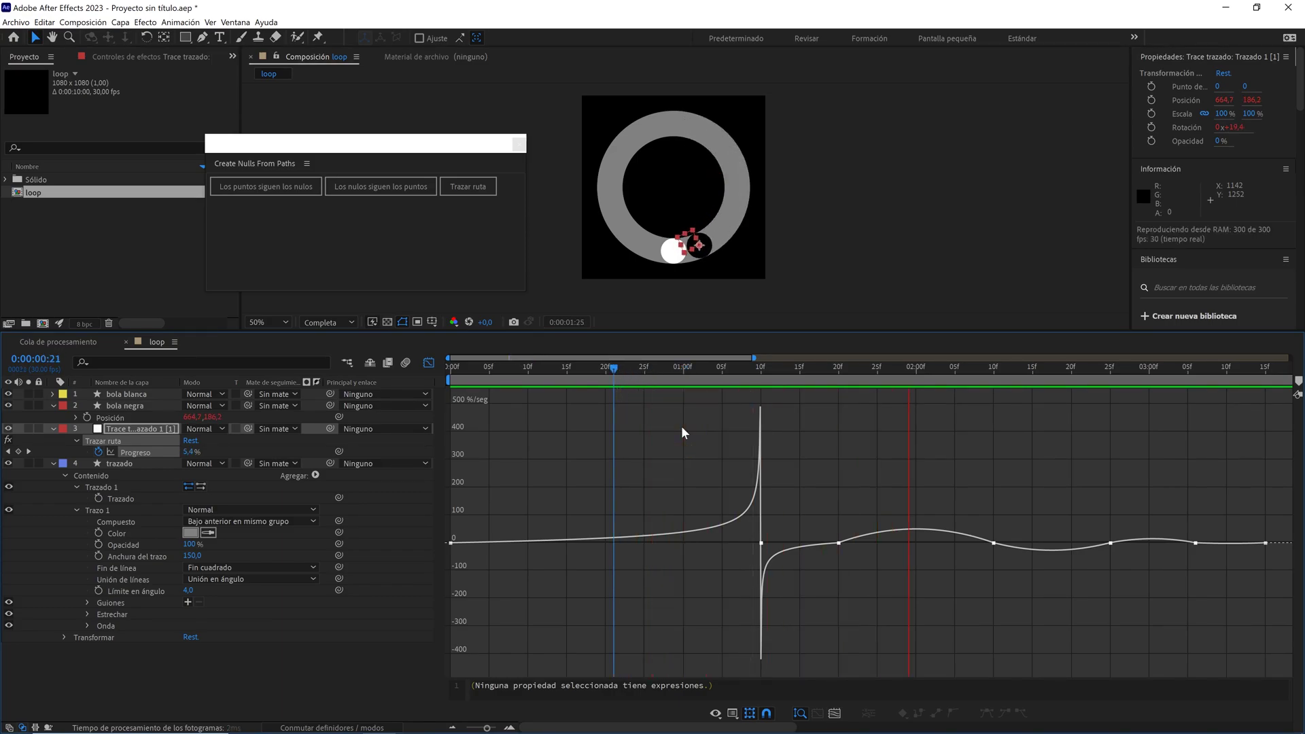
drag(761, 371, 768, 371)
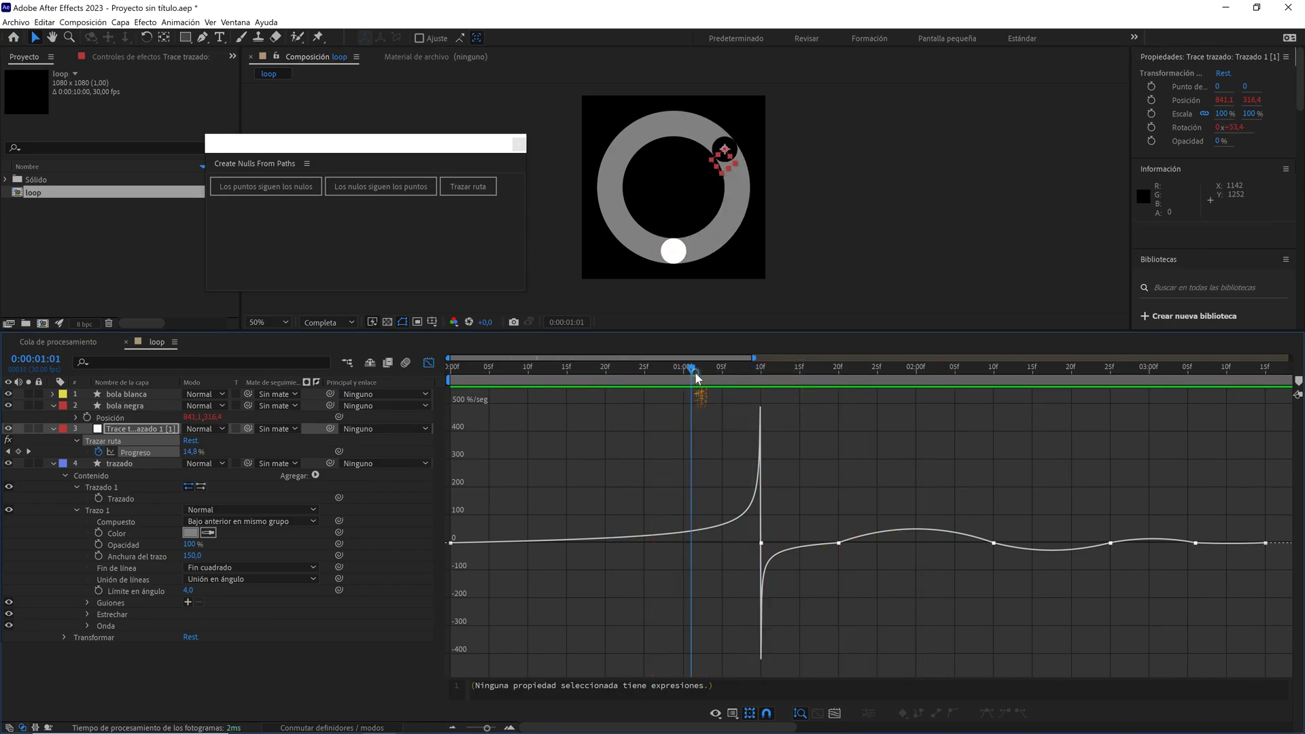
- Switch to the value graph and reshape the Progreso curve's rise out of the first keyframe
click(748, 712)
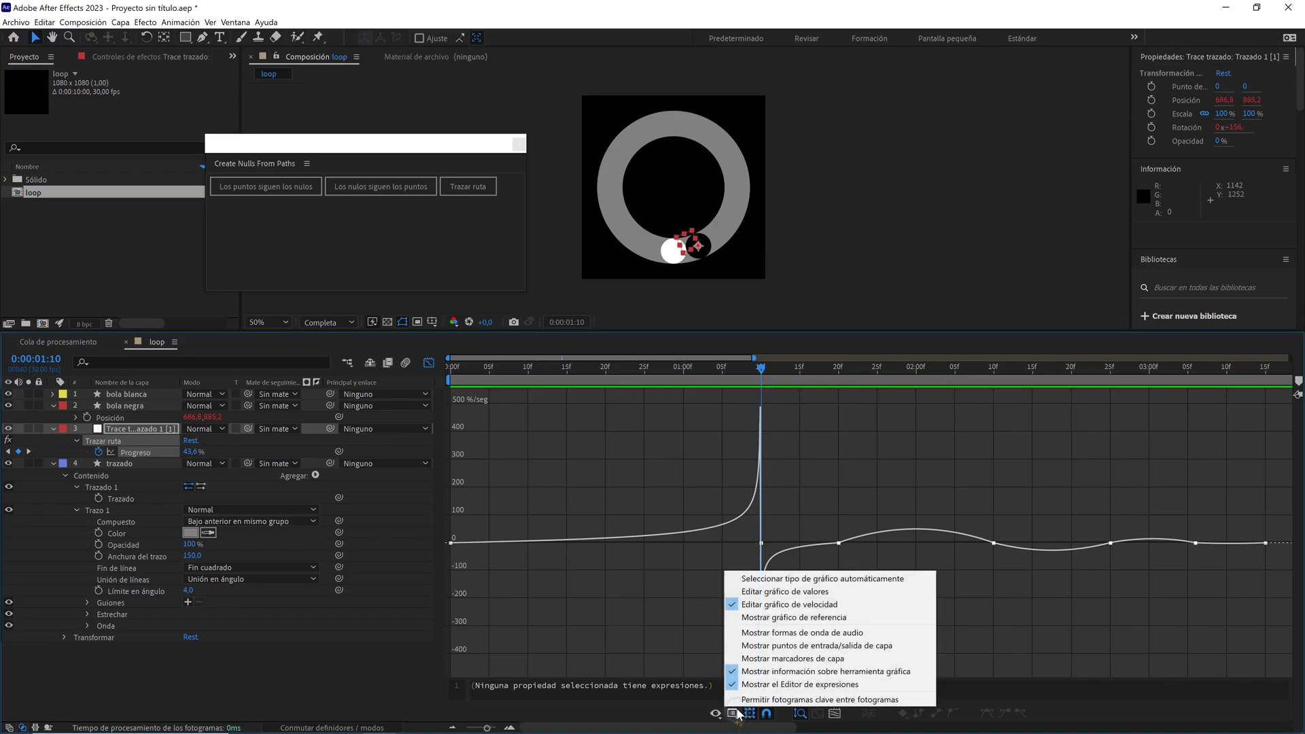
click(787, 593)
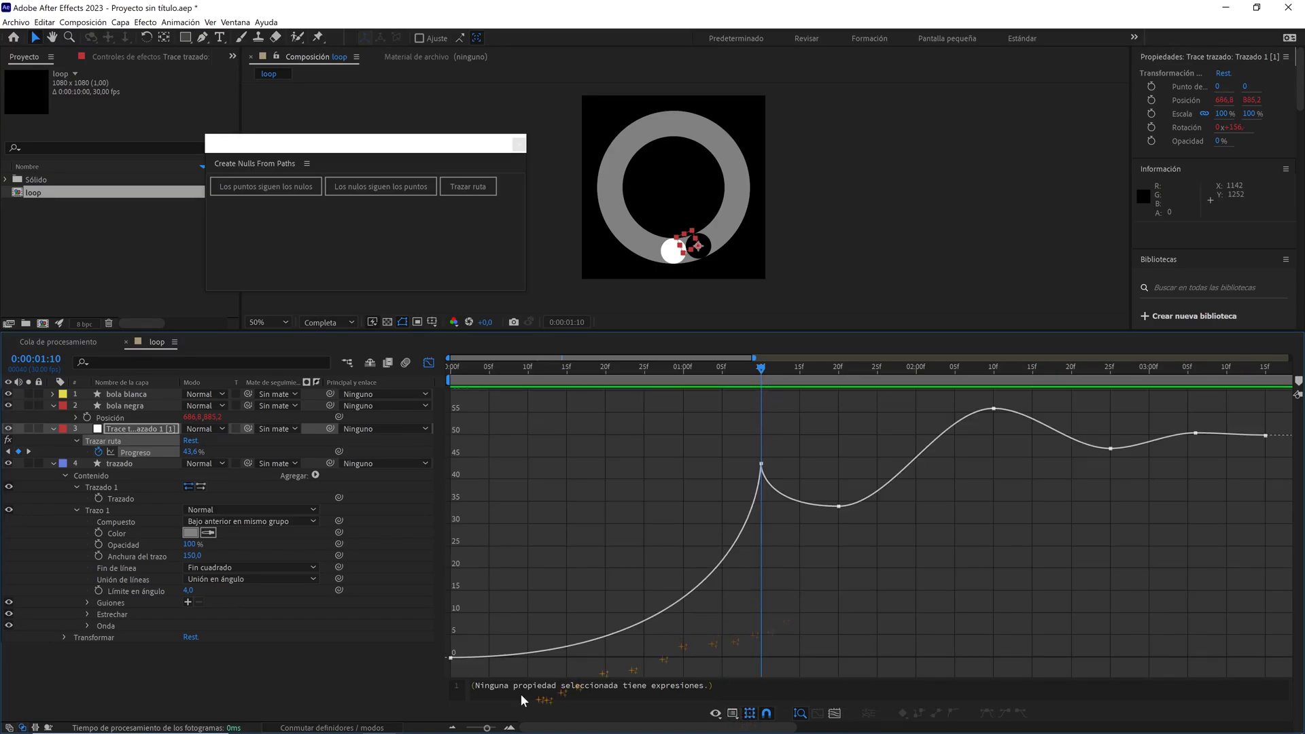
drag(493, 730, 452, 728)
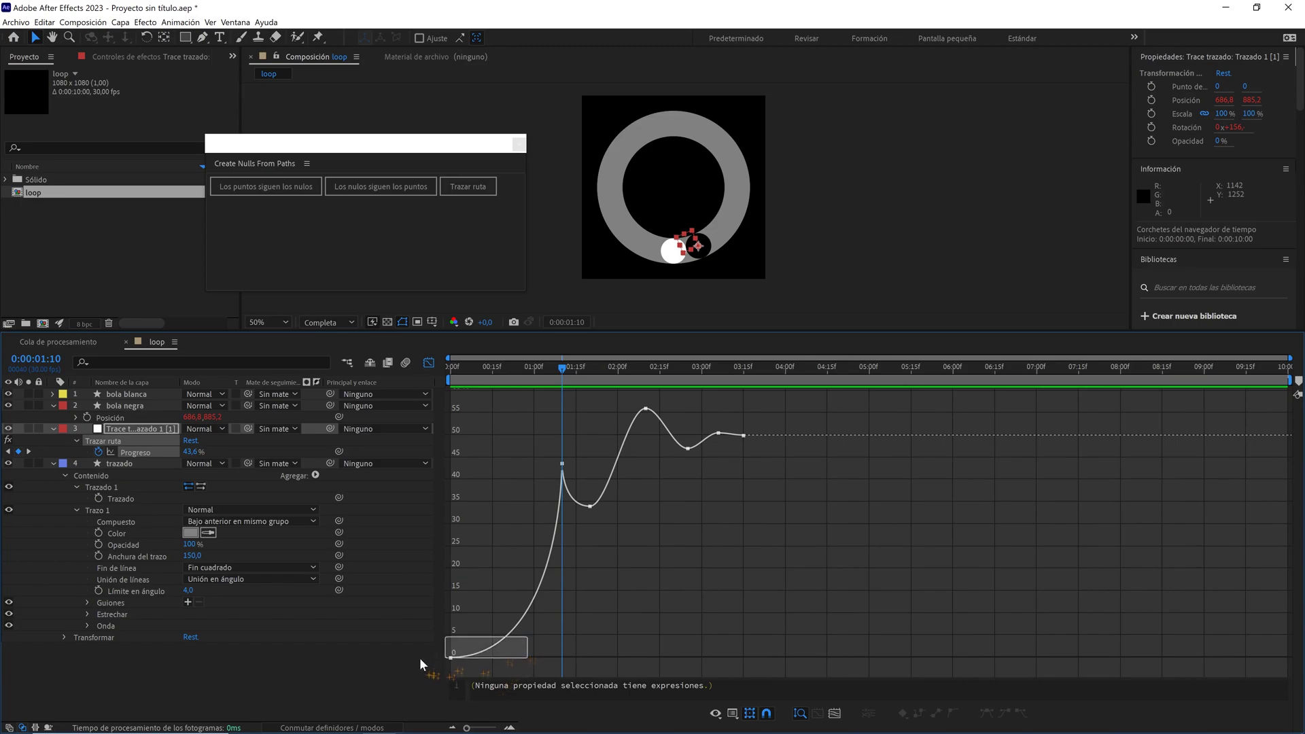
drag(419, 658, 419, 658)
drag(562, 658, 526, 624)
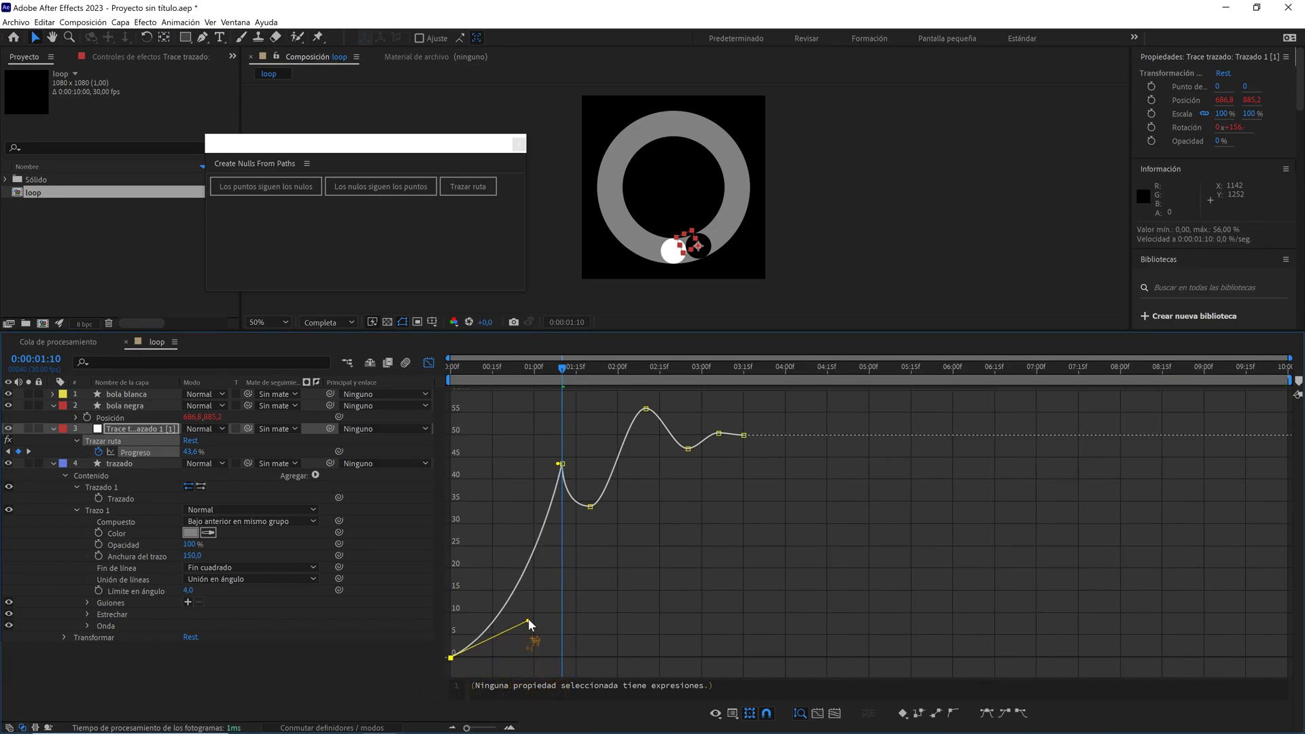
- Adjust the Bezier handles at the peak and dip keyframes to soften the bounce
click(563, 464)
drag(555, 481, 553, 573)
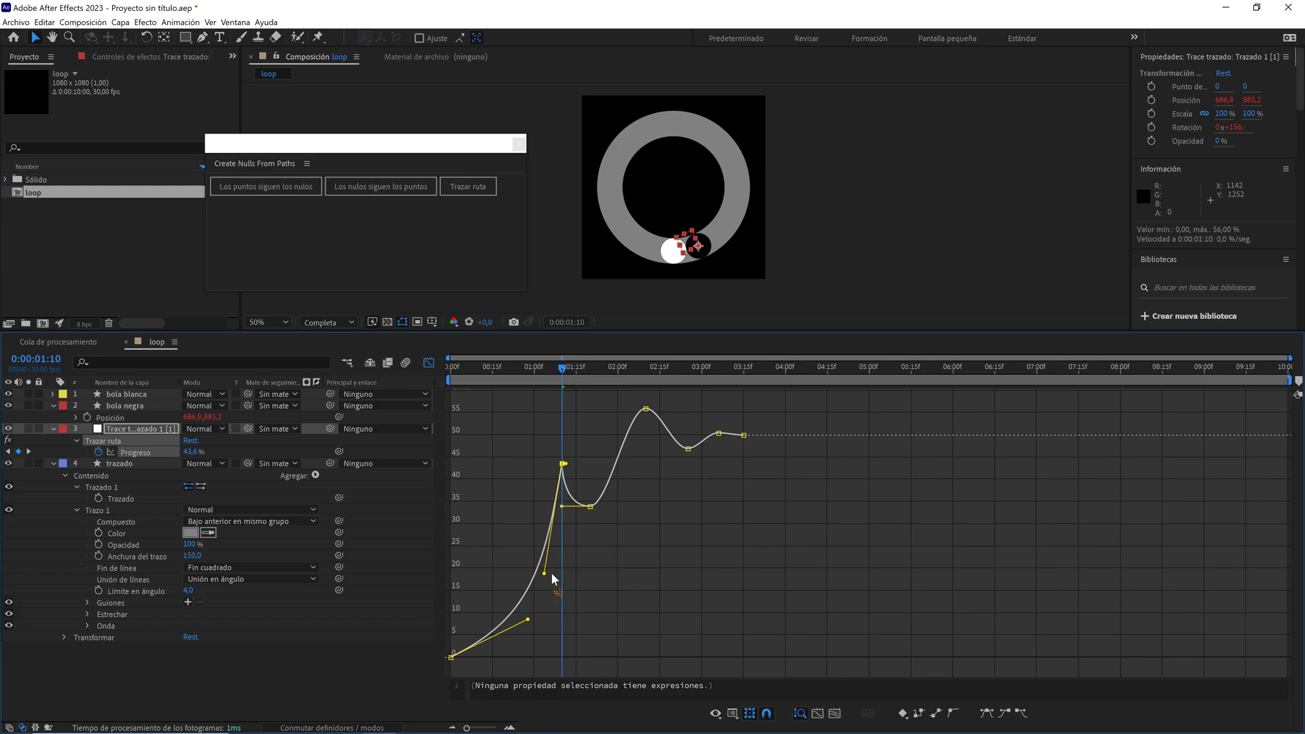
drag(552, 574, 554, 576)
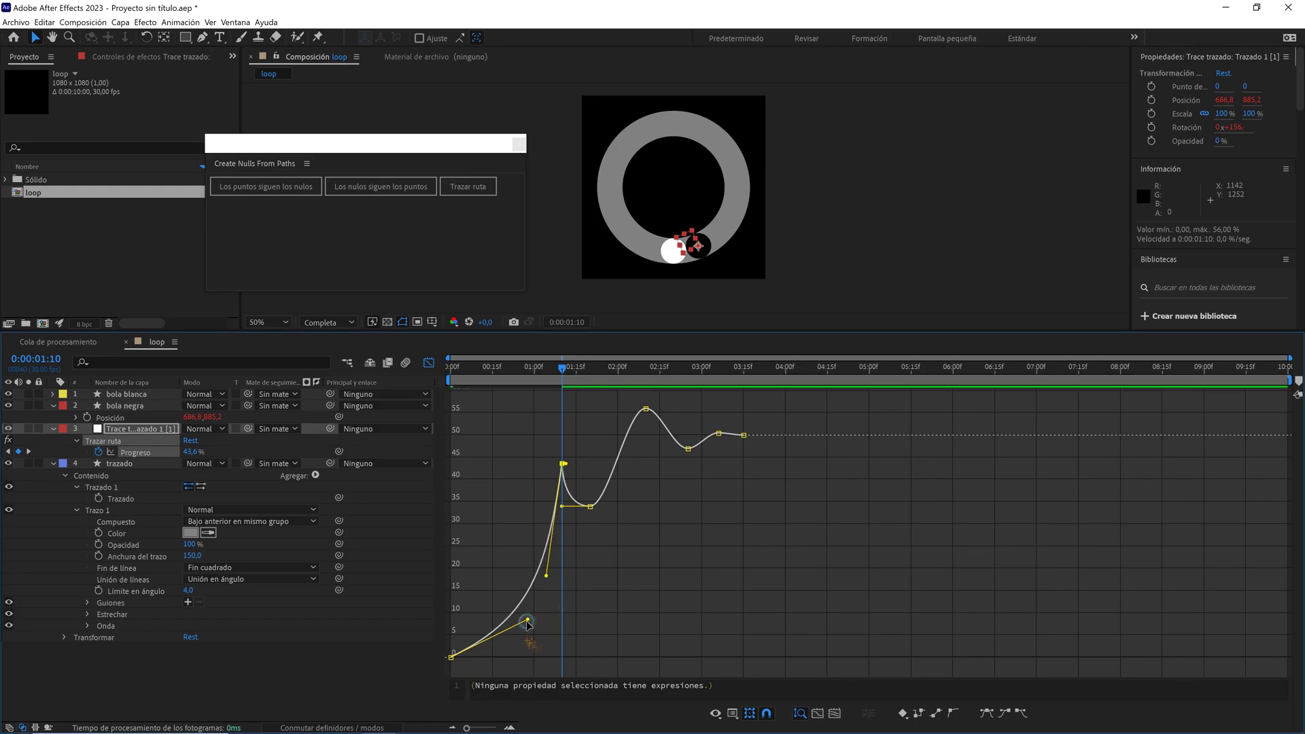
drag(528, 620, 531, 619)
click(563, 464)
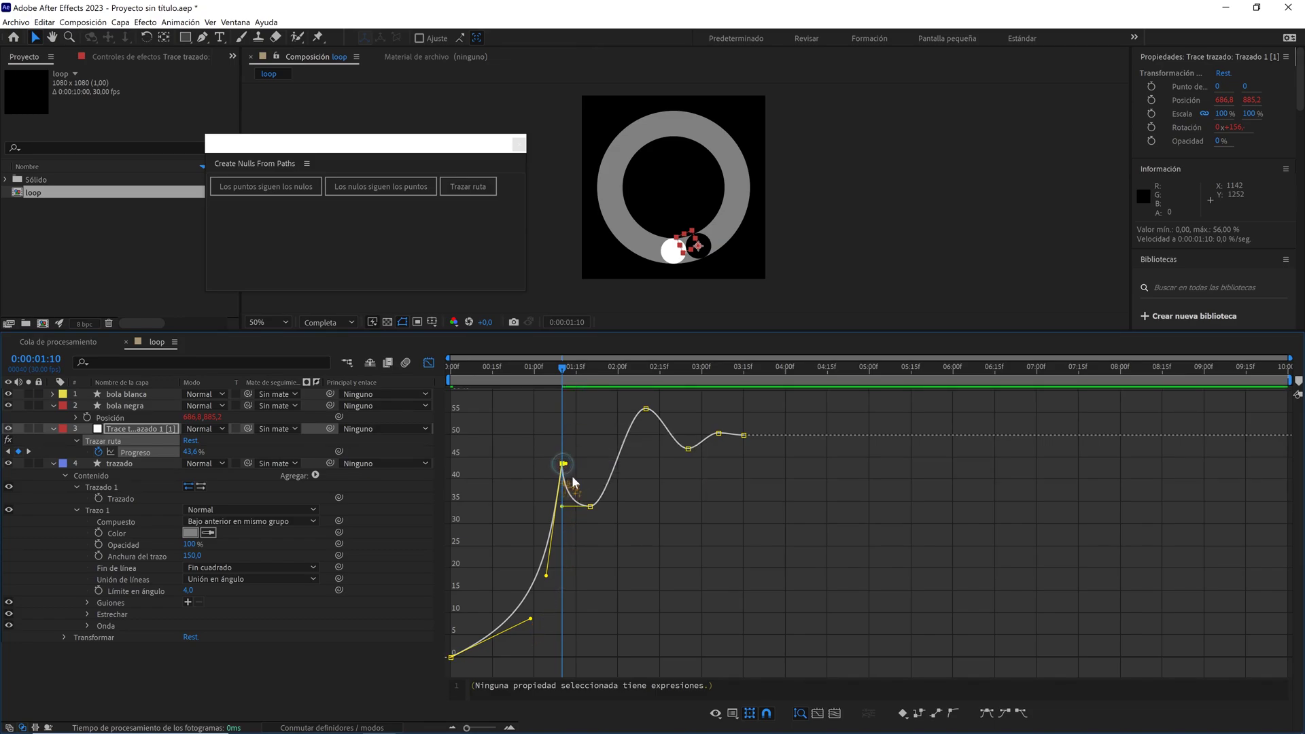
drag(568, 468, 573, 478)
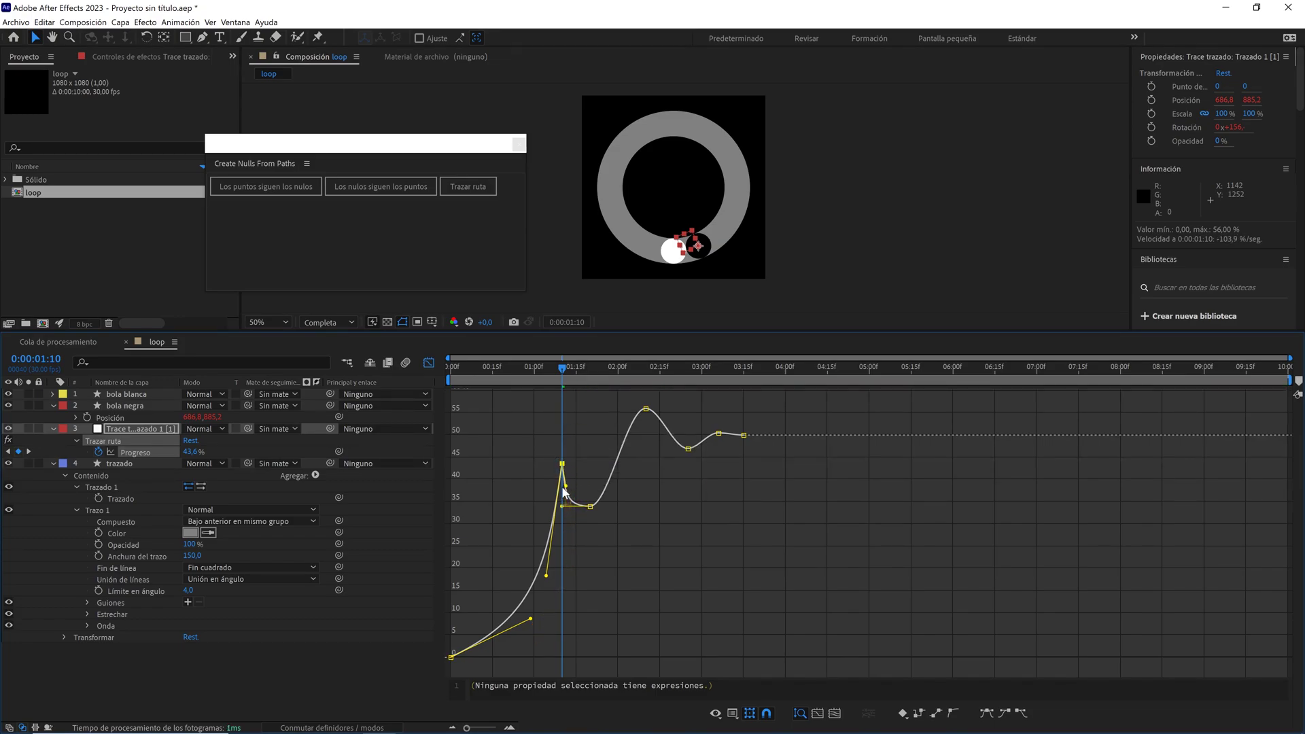
click(567, 507)
drag(607, 515, 621, 511)
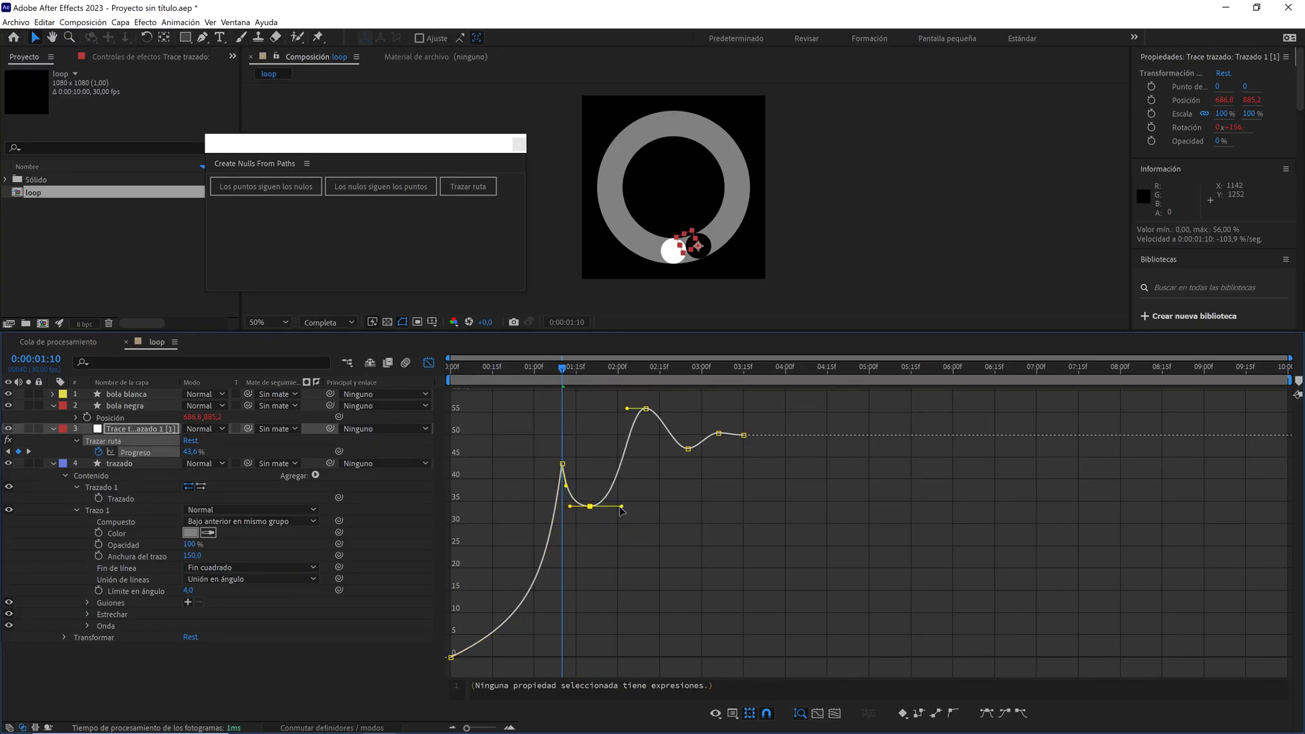
click(463, 418)
- Preview the motion, then fine-tune the first keyframe's easing and steepen the climb into the peak
key(space)
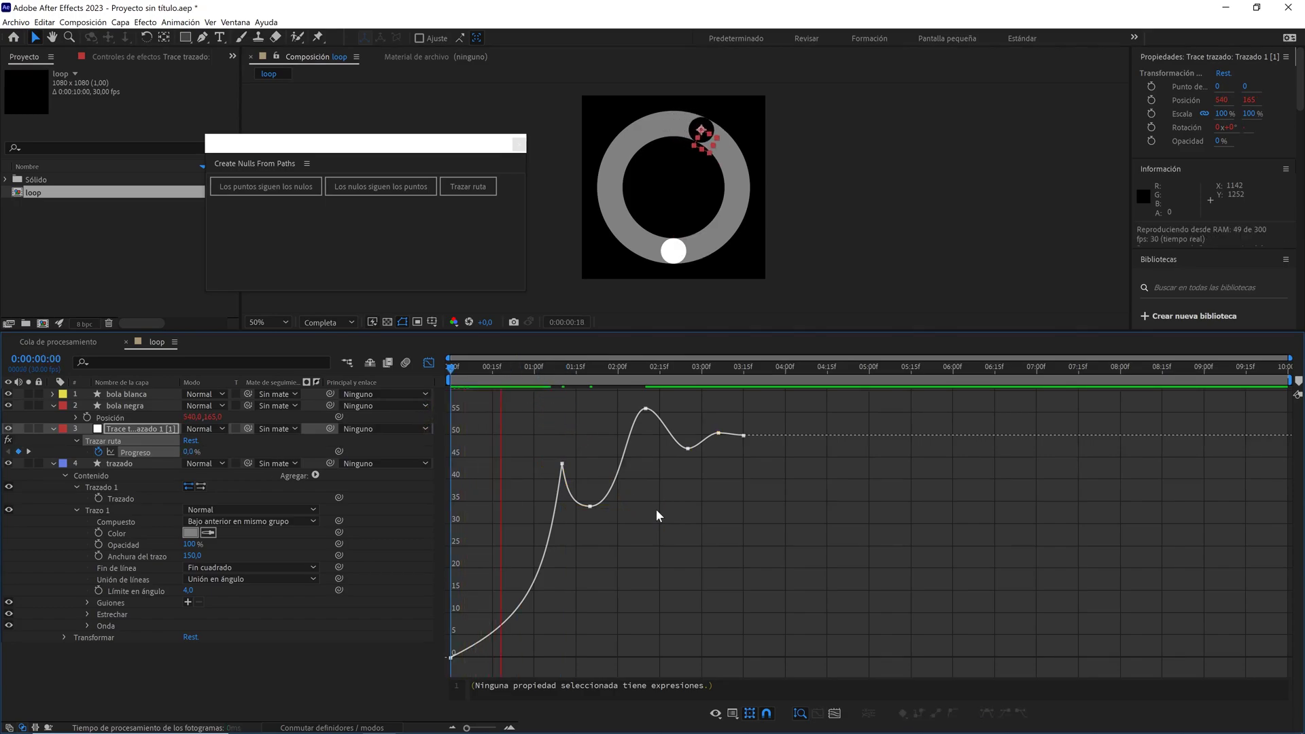
mouse_move(631, 408)
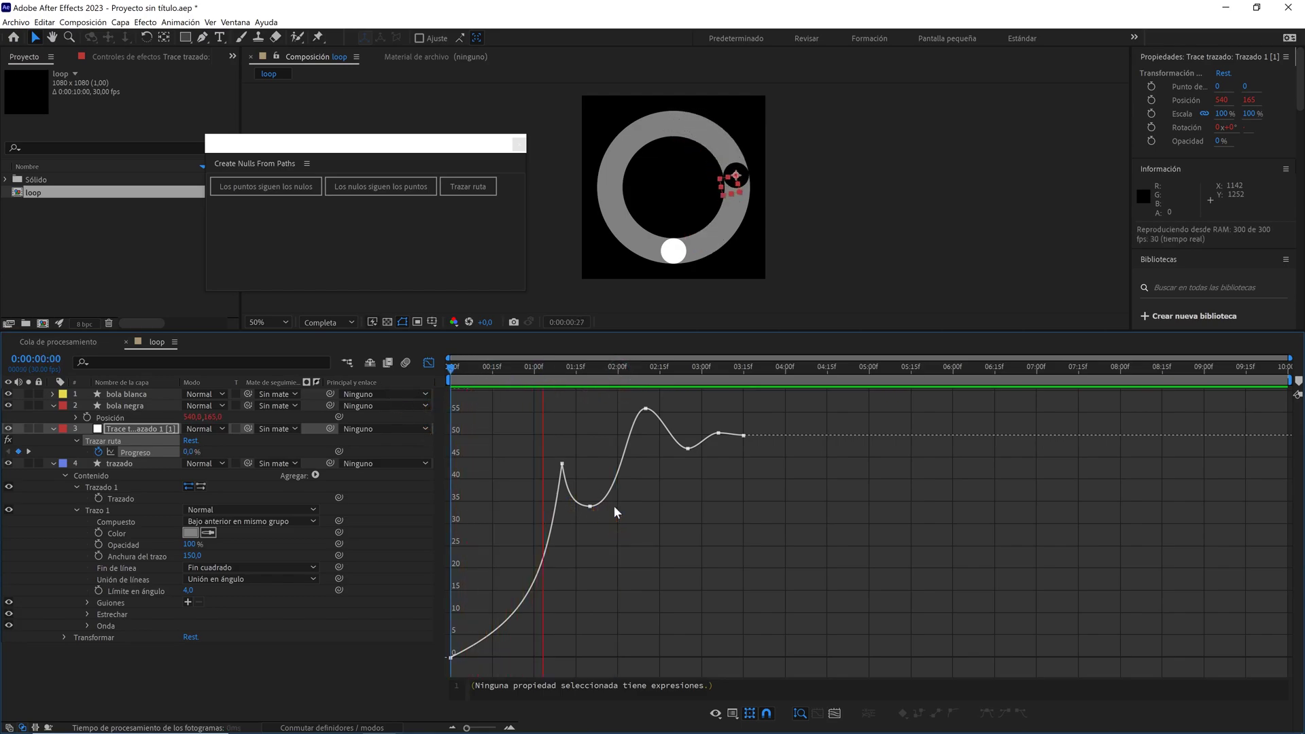
key(space)
drag(582, 370, 449, 429)
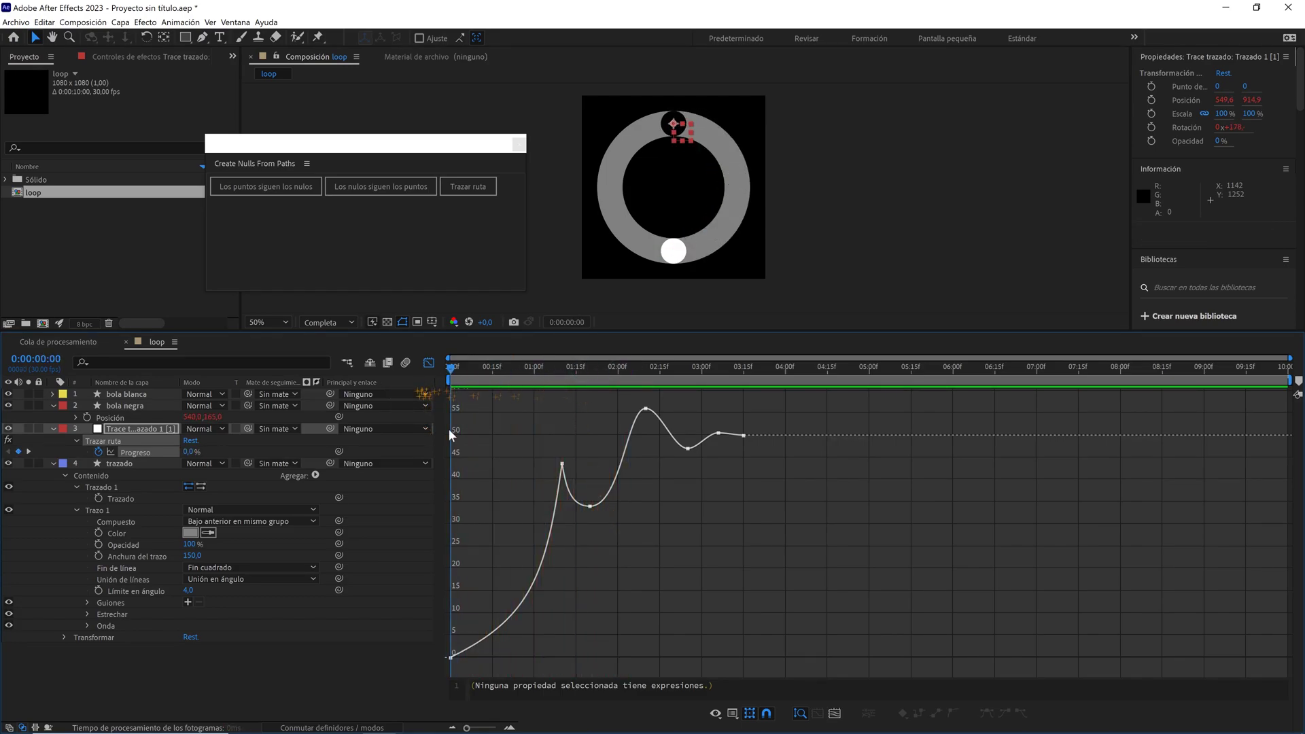
click(451, 657)
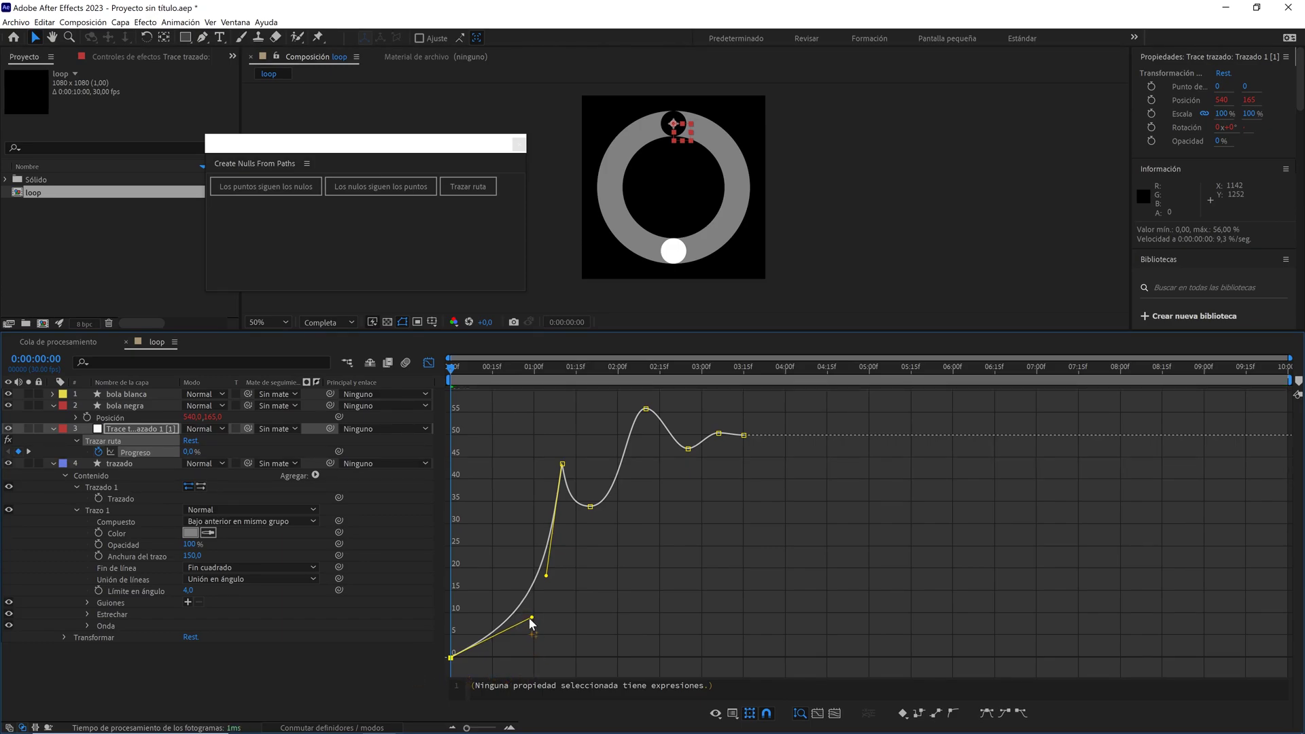
drag(533, 619, 530, 622)
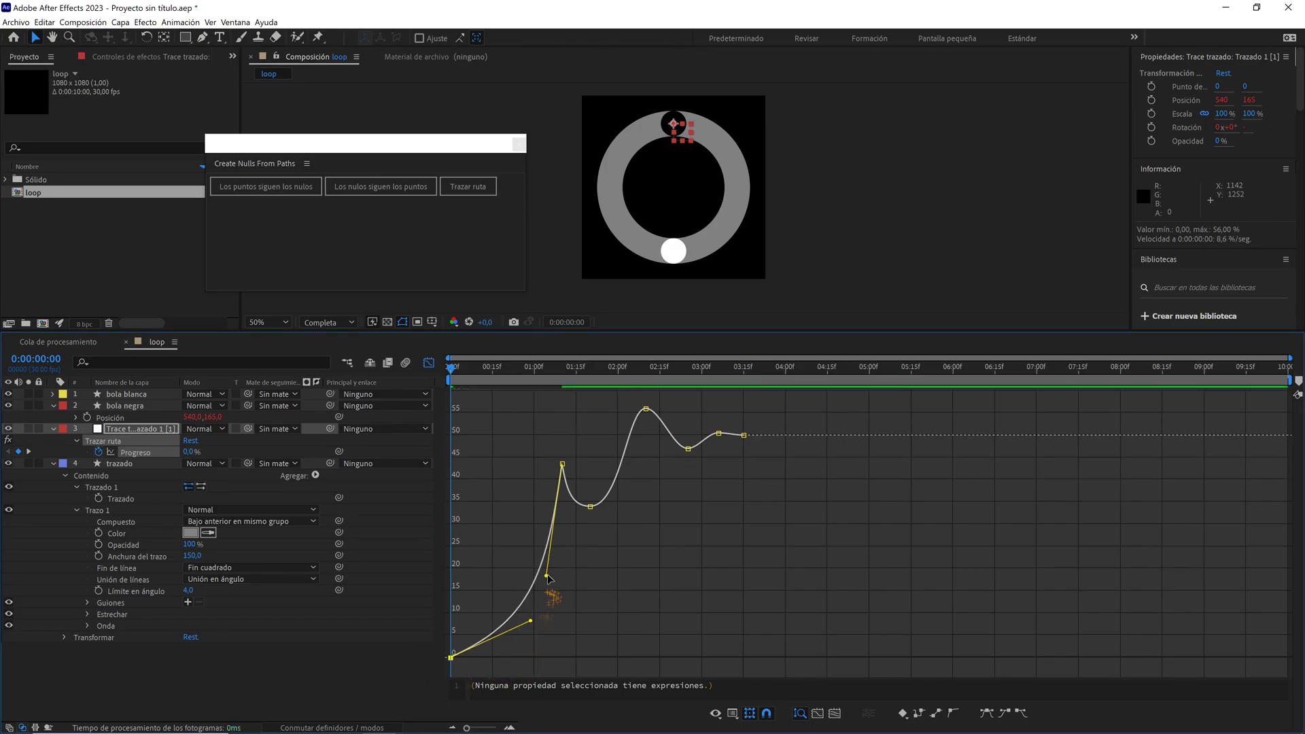
drag(547, 576, 548, 583)
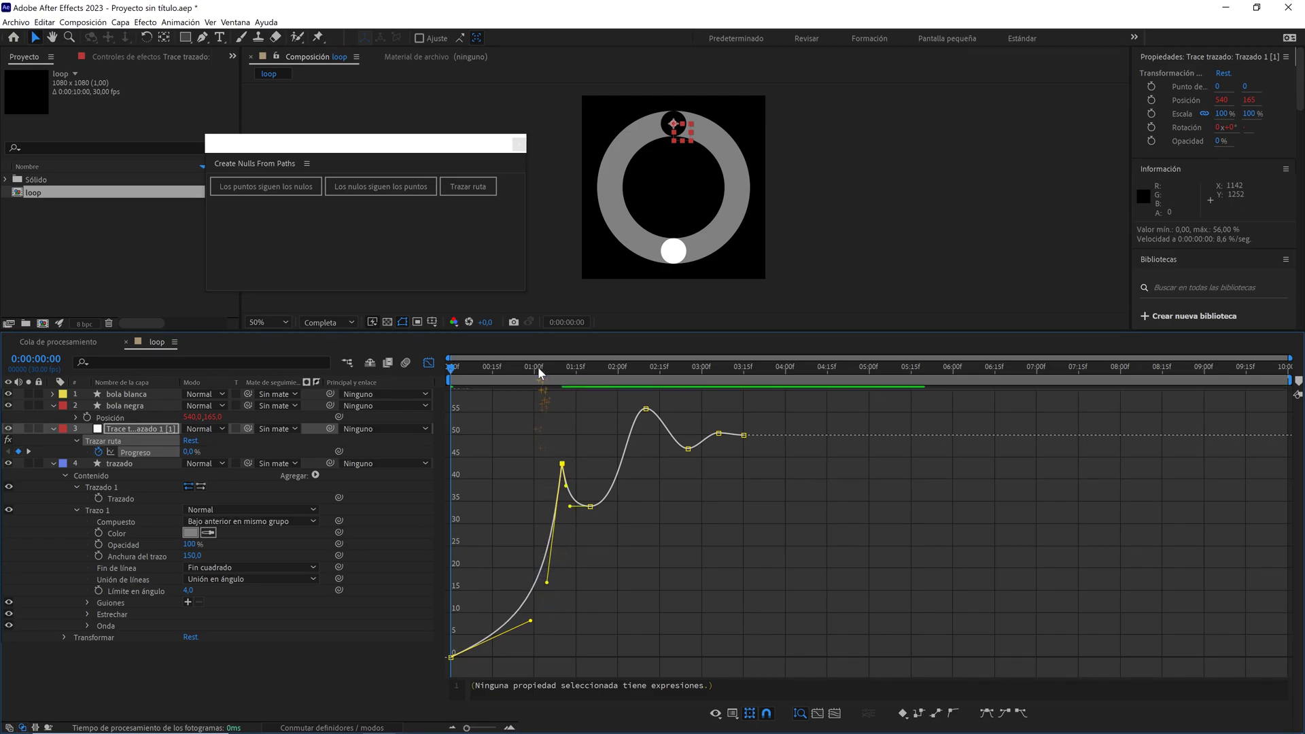
click(685, 516)
- Replay the preview several times to check the smoothed bounce
key(space)
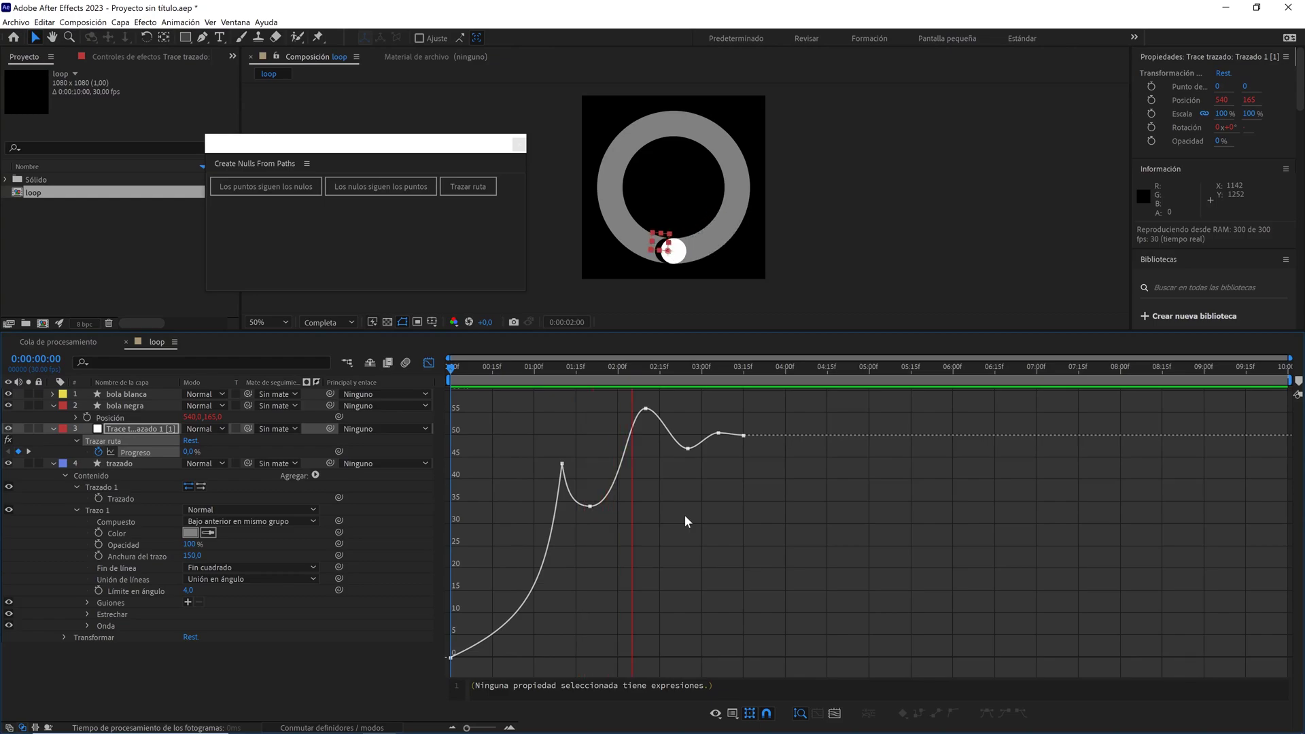
key(space)
click(501, 367)
key(space)
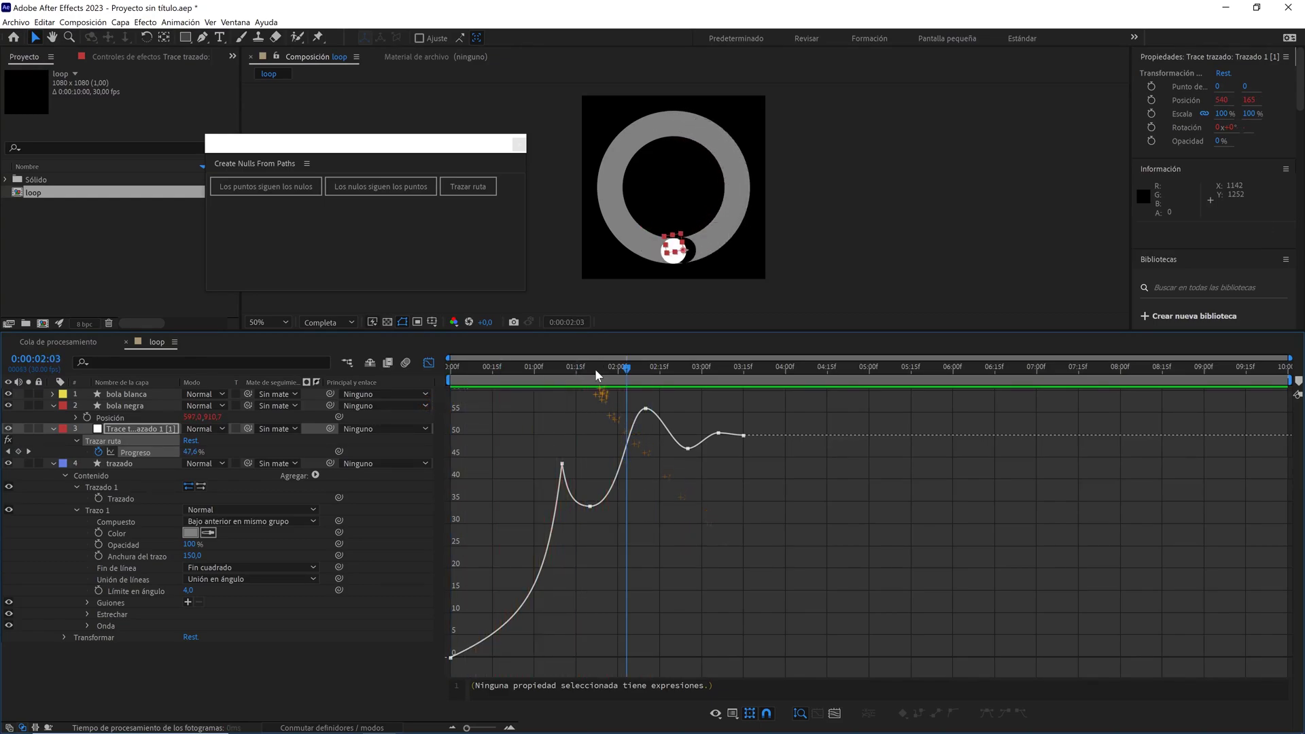
key(space)
key(space)
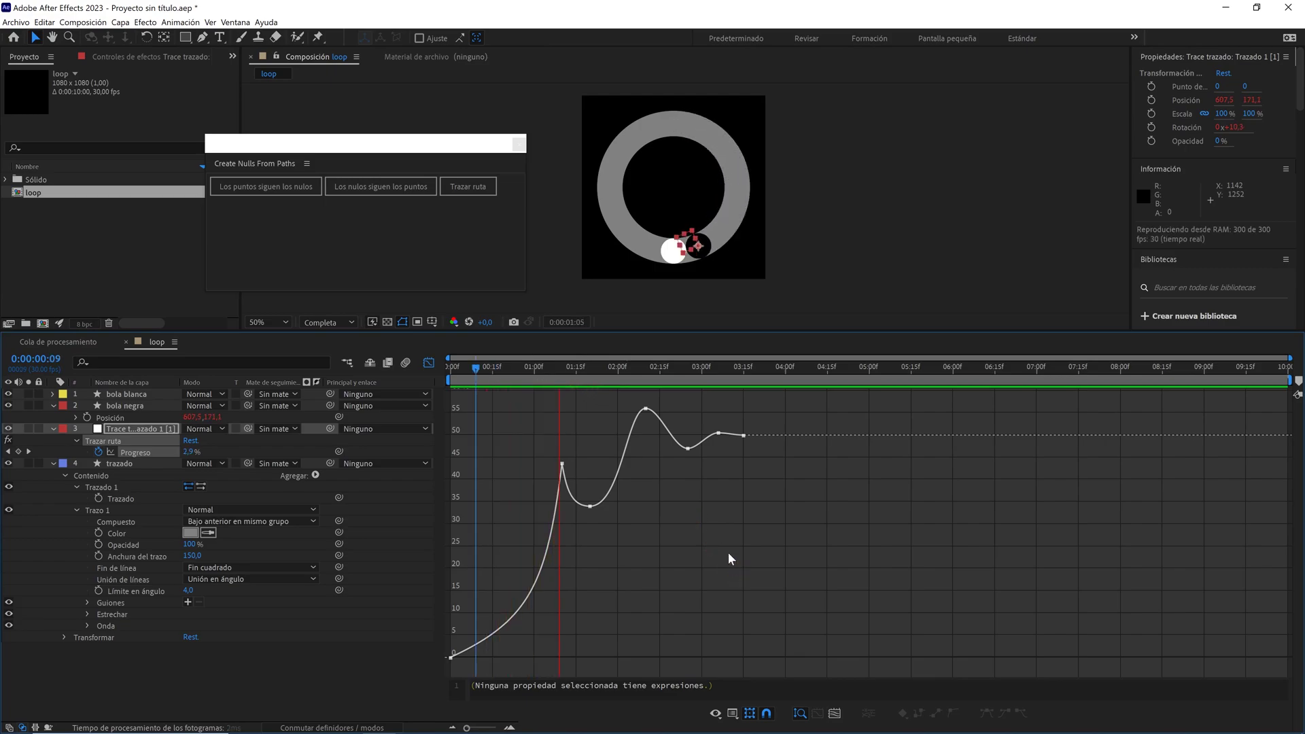
key(space)
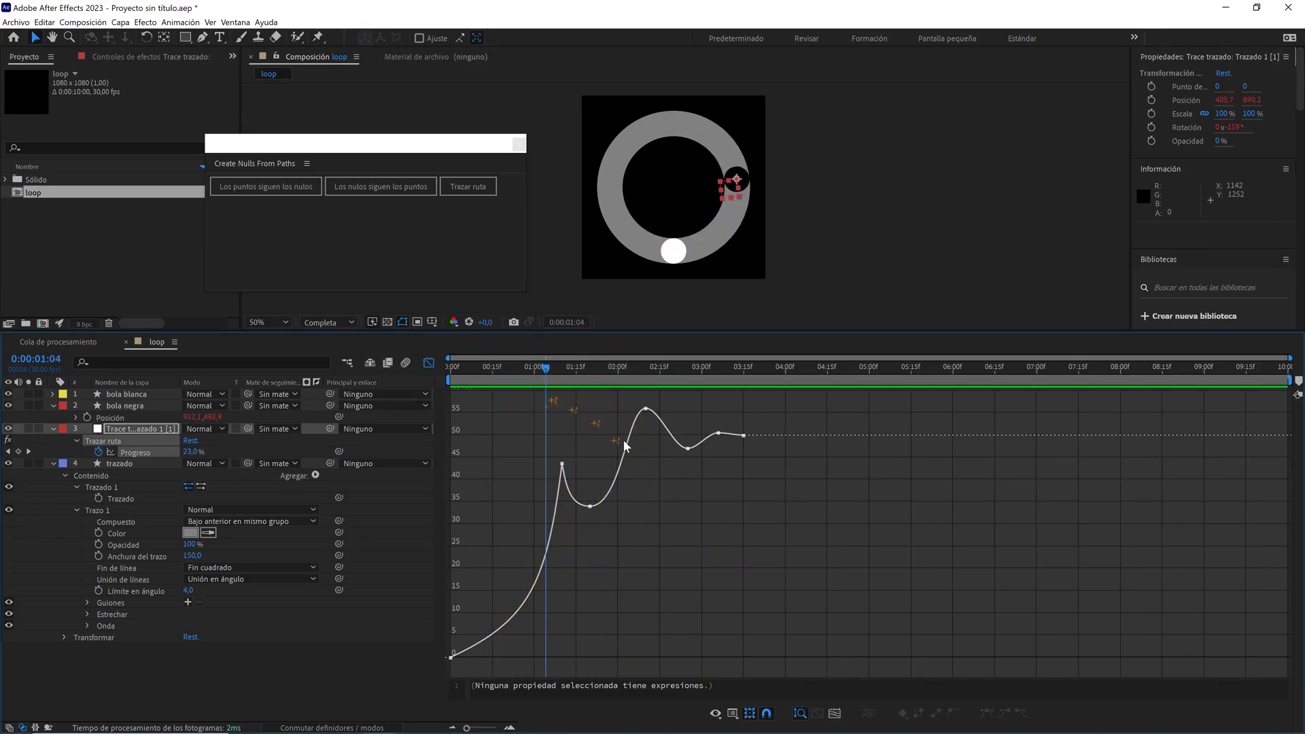
click(733, 713)
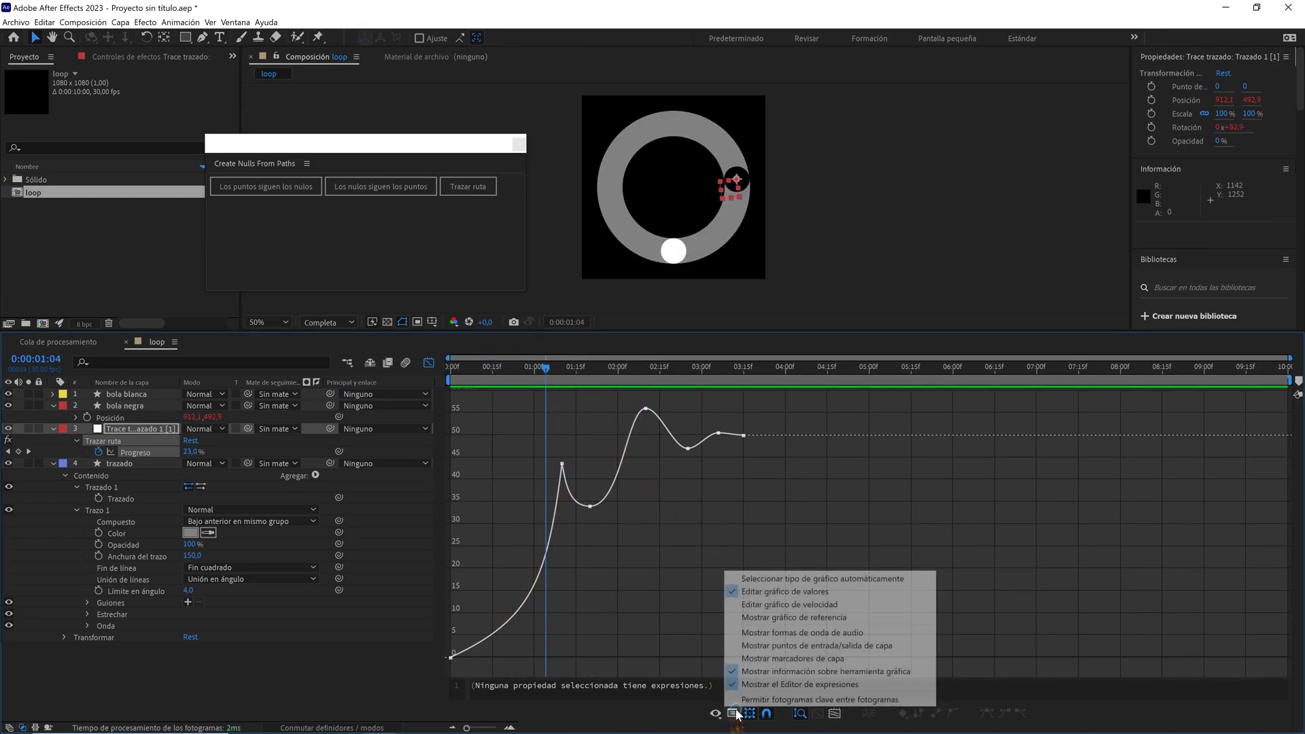
- In the speed graph, set the first Progreso keyframe's outgoing velocity to 10 %/sec and preview
click(792, 604)
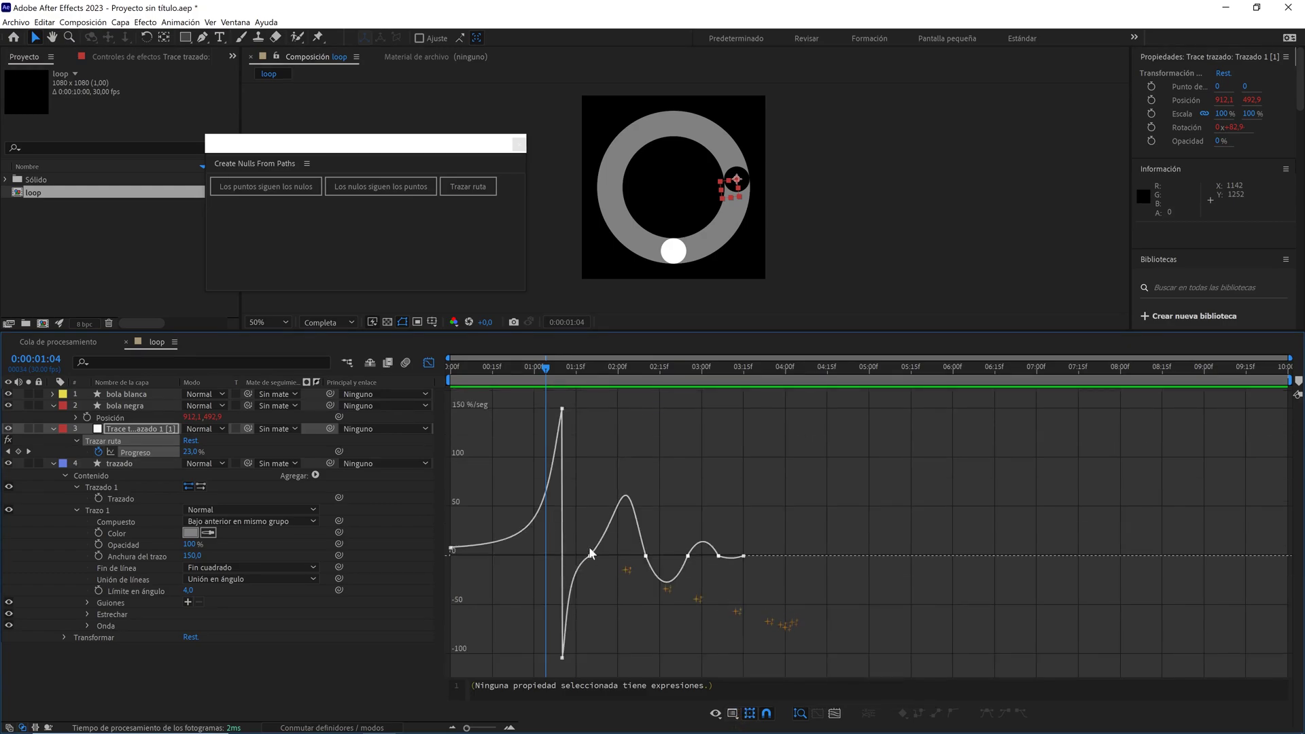
double_click(452, 548)
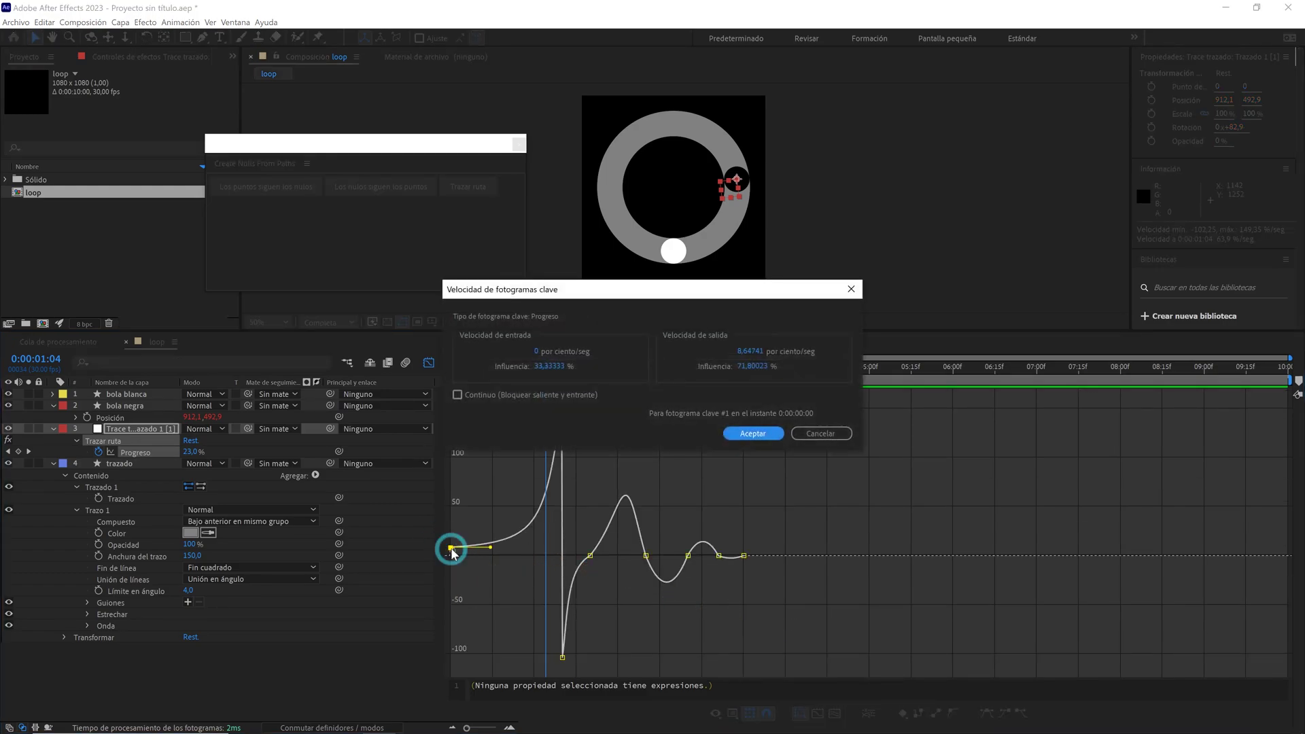
click(762, 350)
text(10)
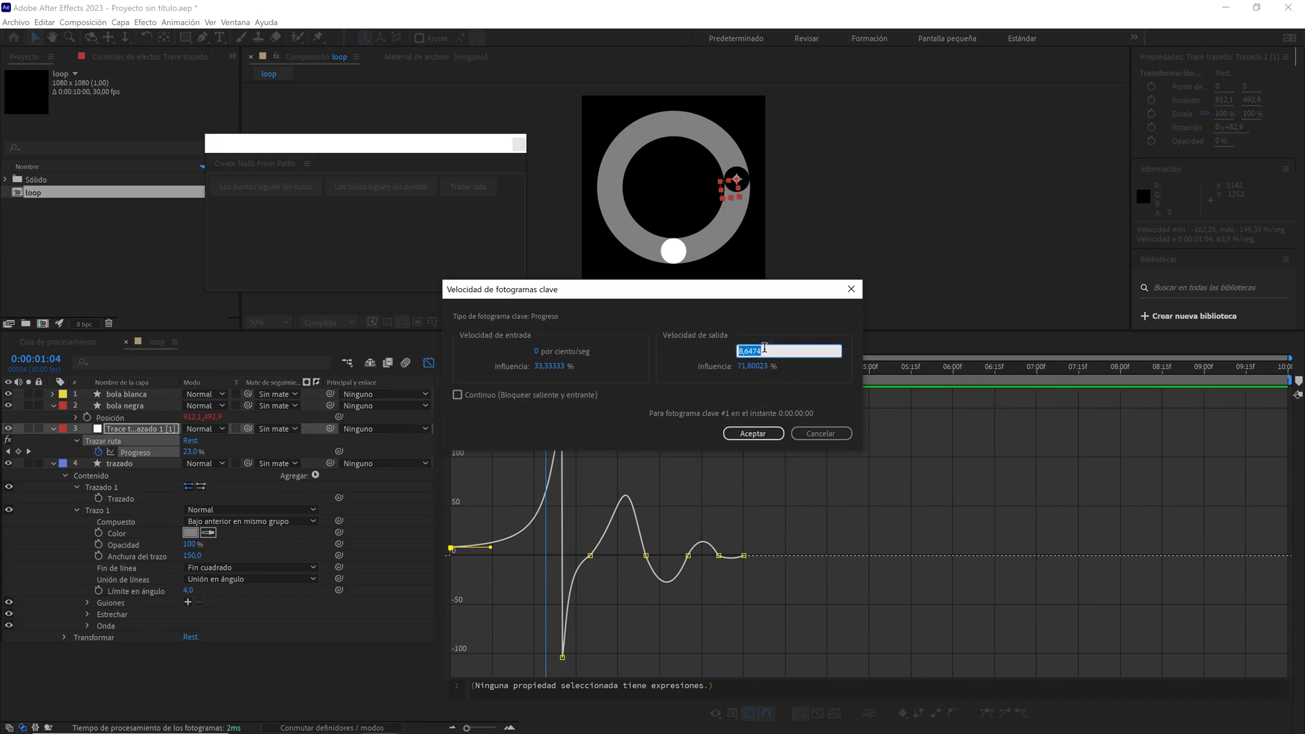
click(753, 434)
key(space)
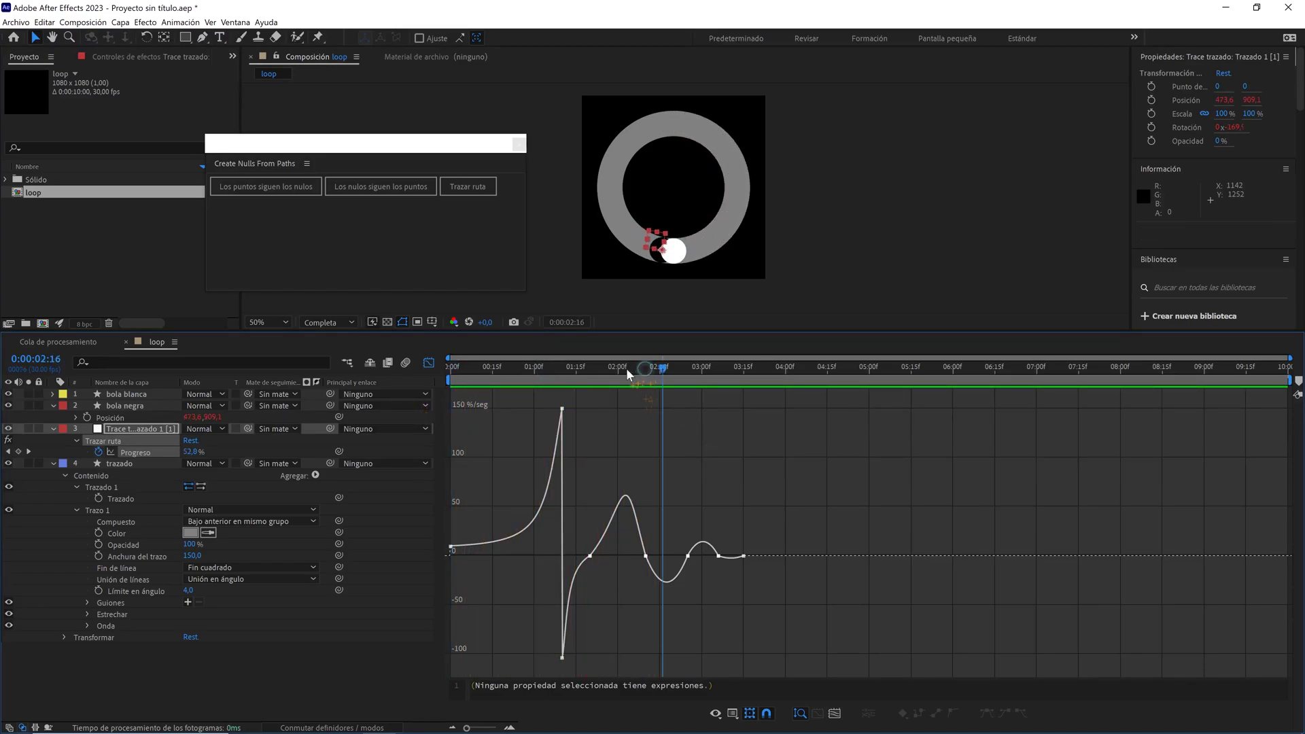
- Back in layer-bar view, create a Trace Path null from the trazado layer's Path
key(space)
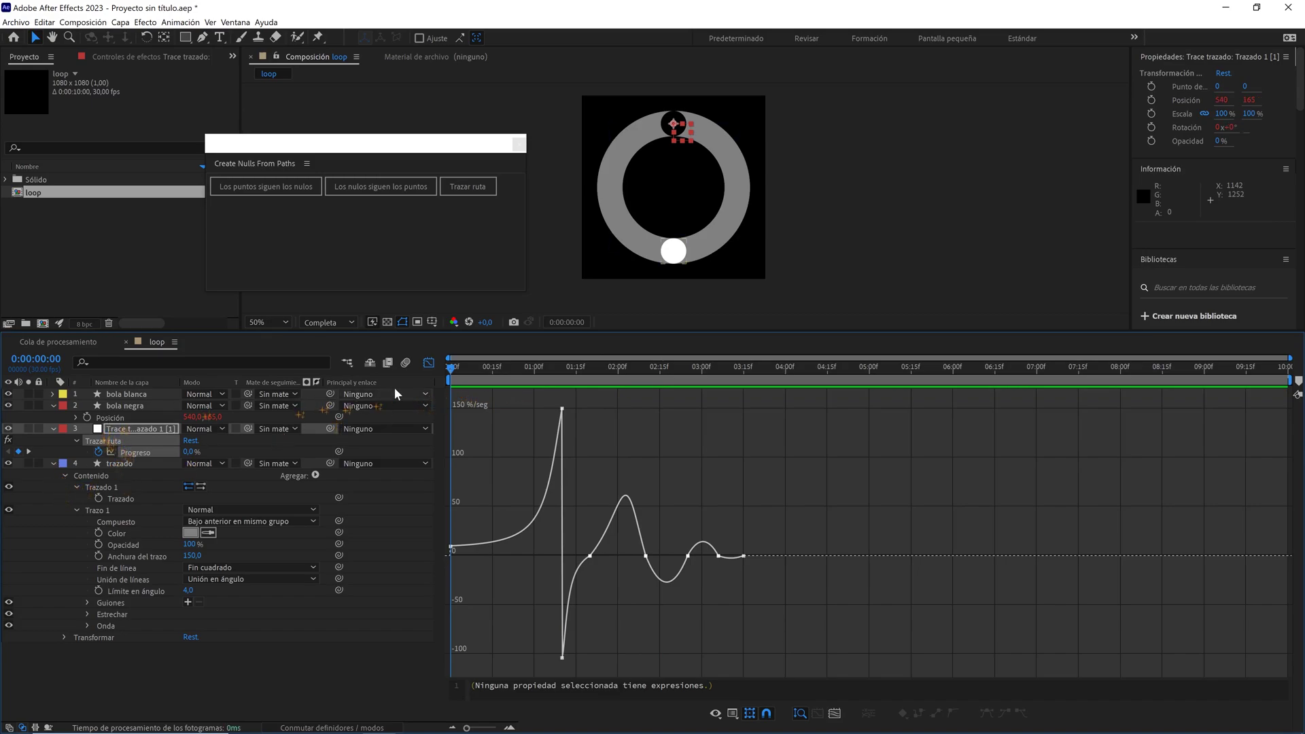
click(429, 362)
click(125, 462)
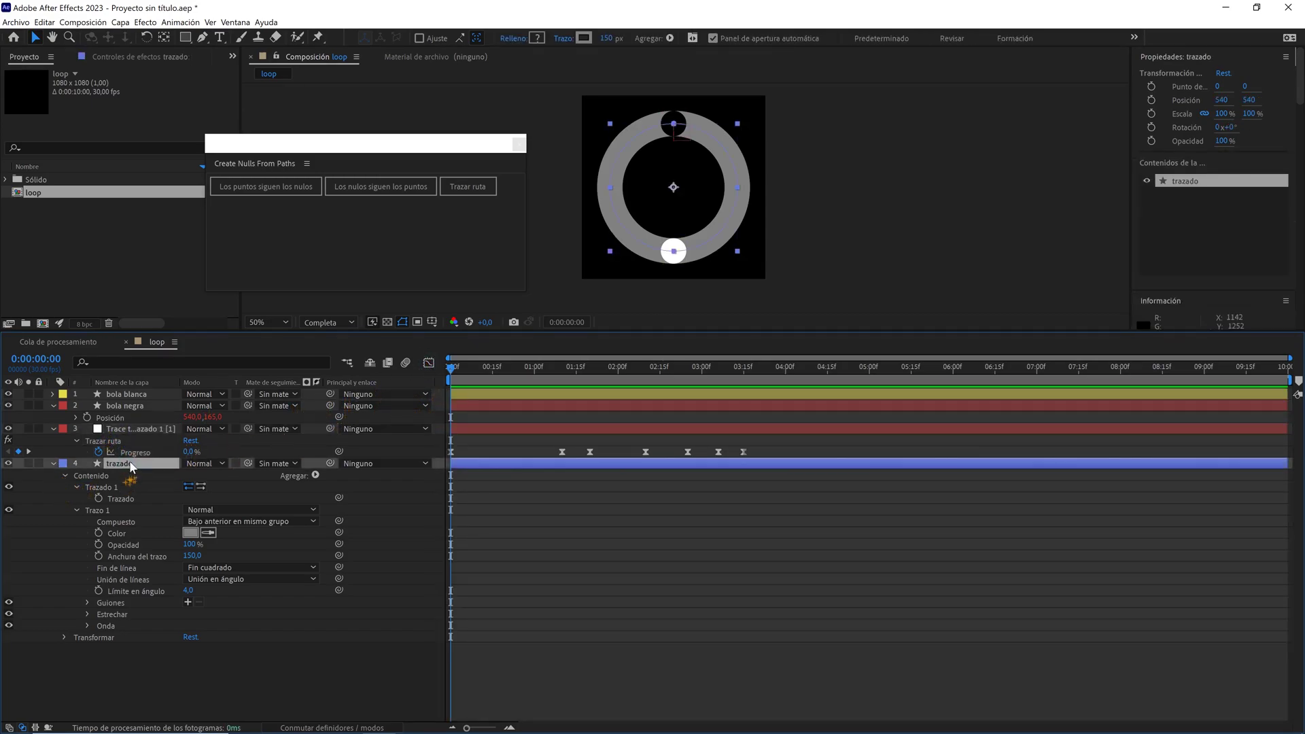
click(121, 499)
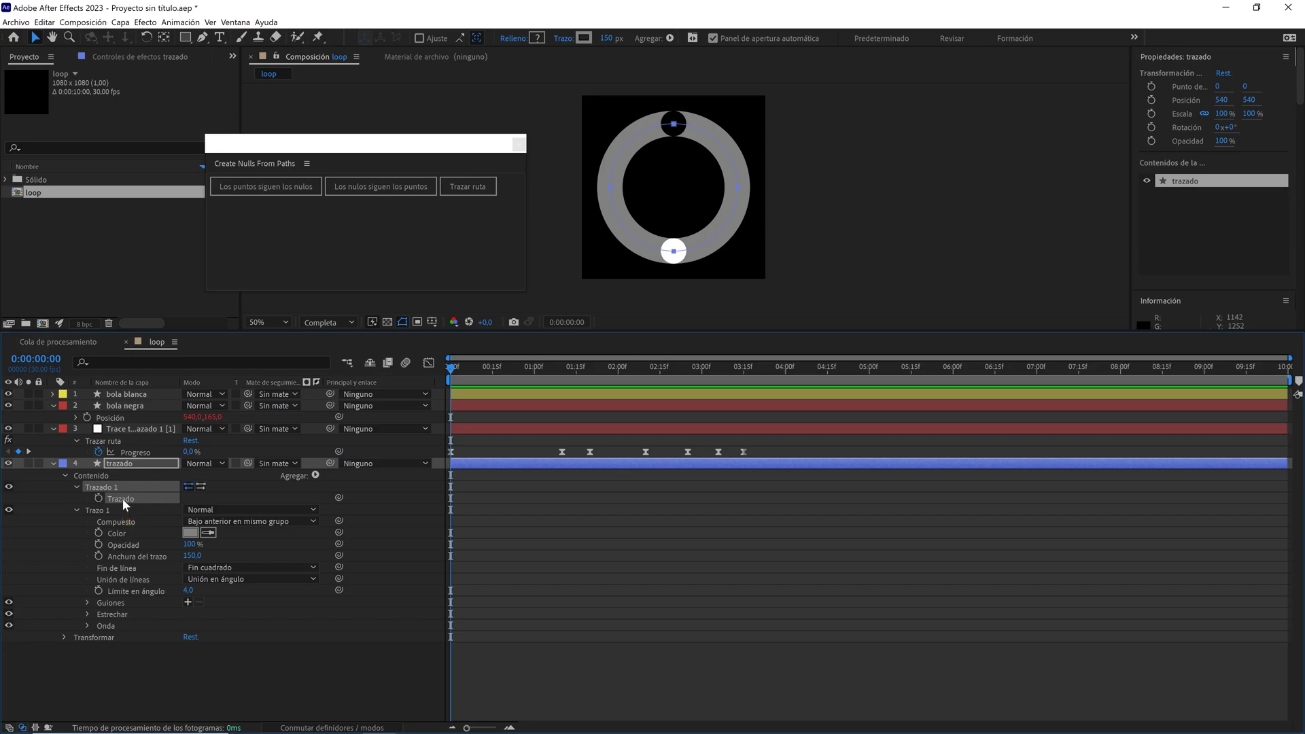
click(467, 191)
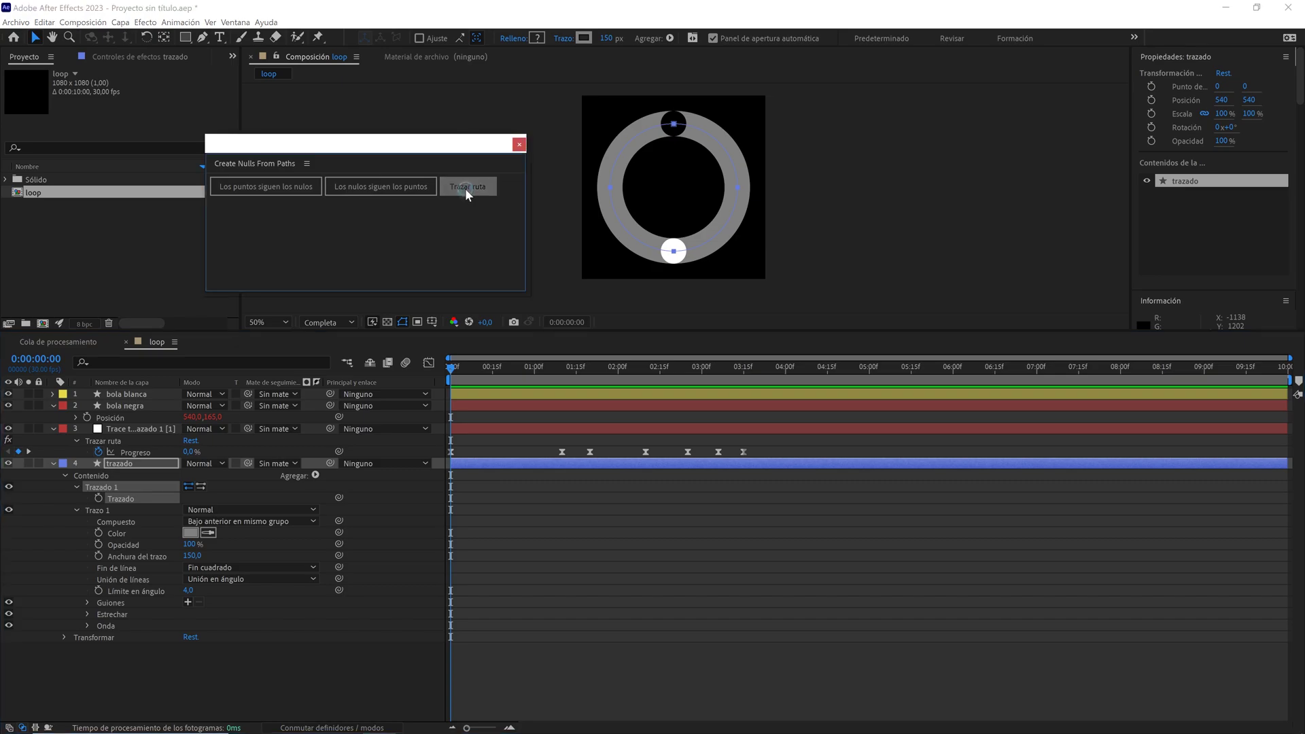
- Close Create Nulls From Paths and reveal the new trace layer's keyframed properties
click(519, 144)
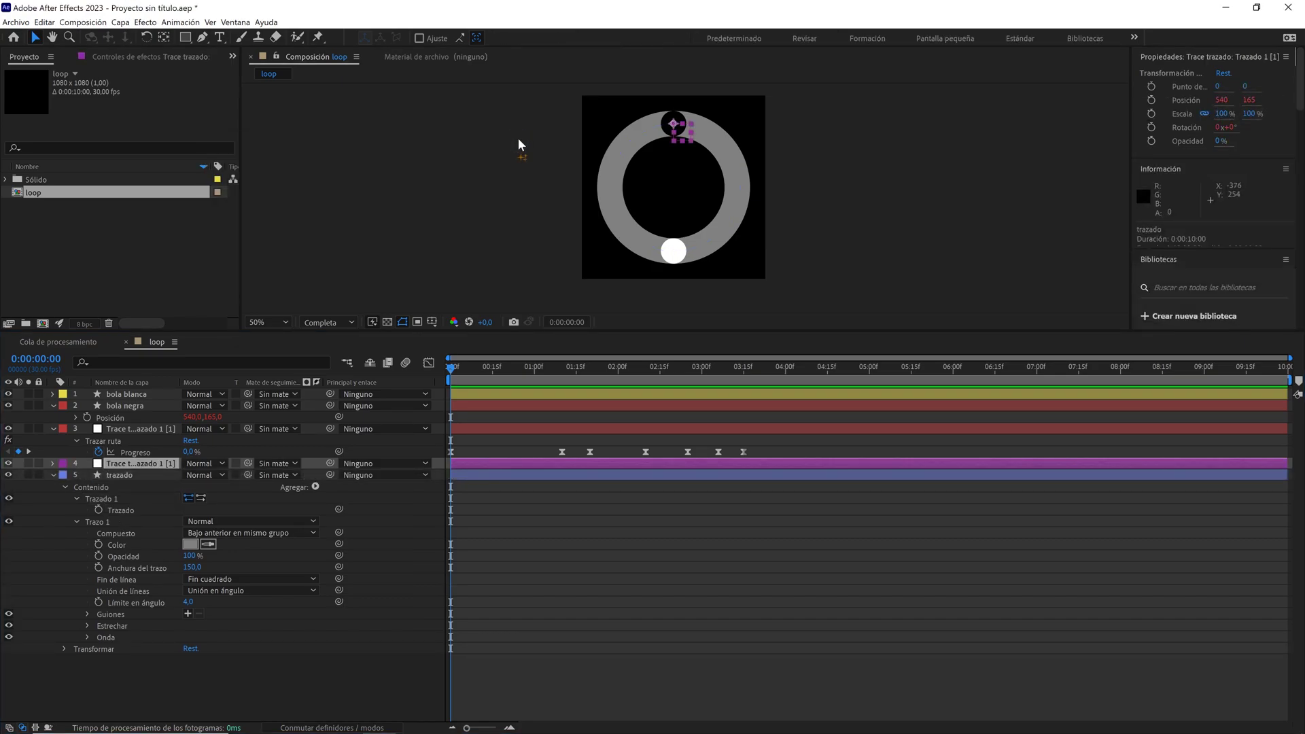
mouse_move(453, 367)
mouse_down()
mouse_move(600, 357)
mouse_move(451, 367)
mouse_up()
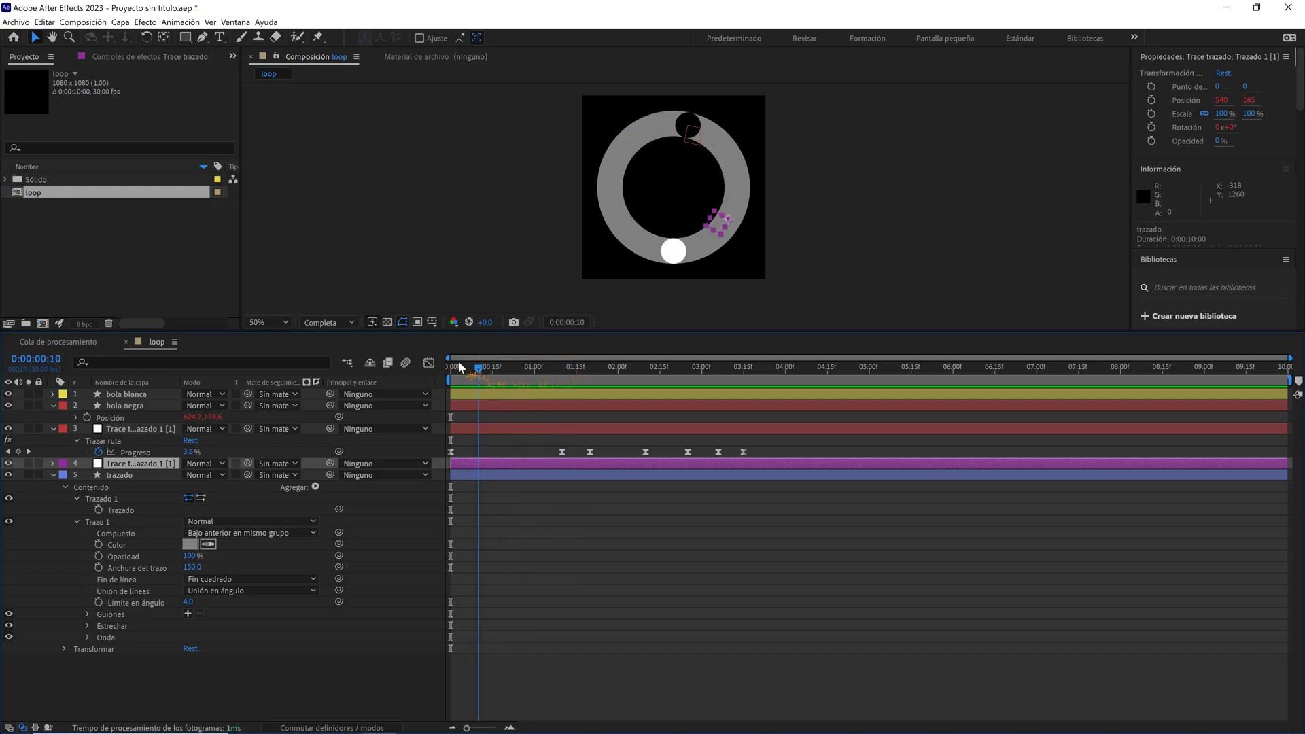
click(151, 464)
key(u)
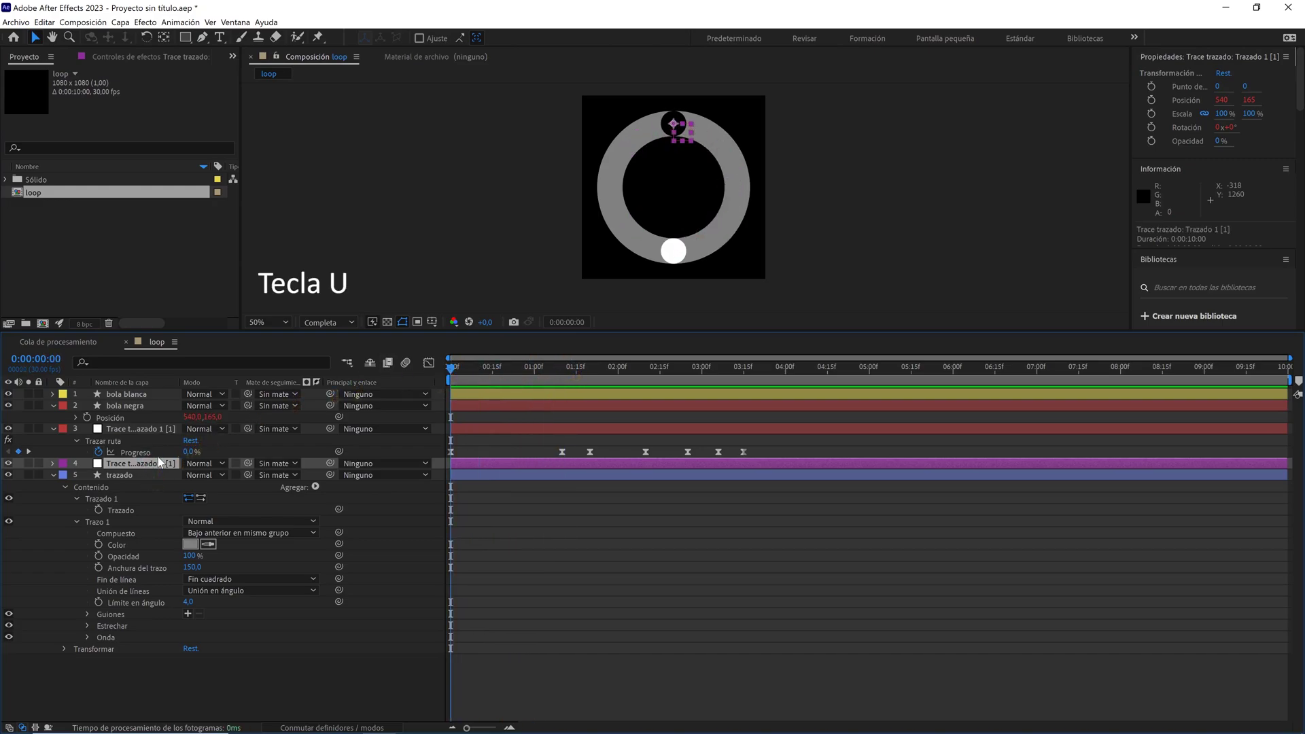
key(u)
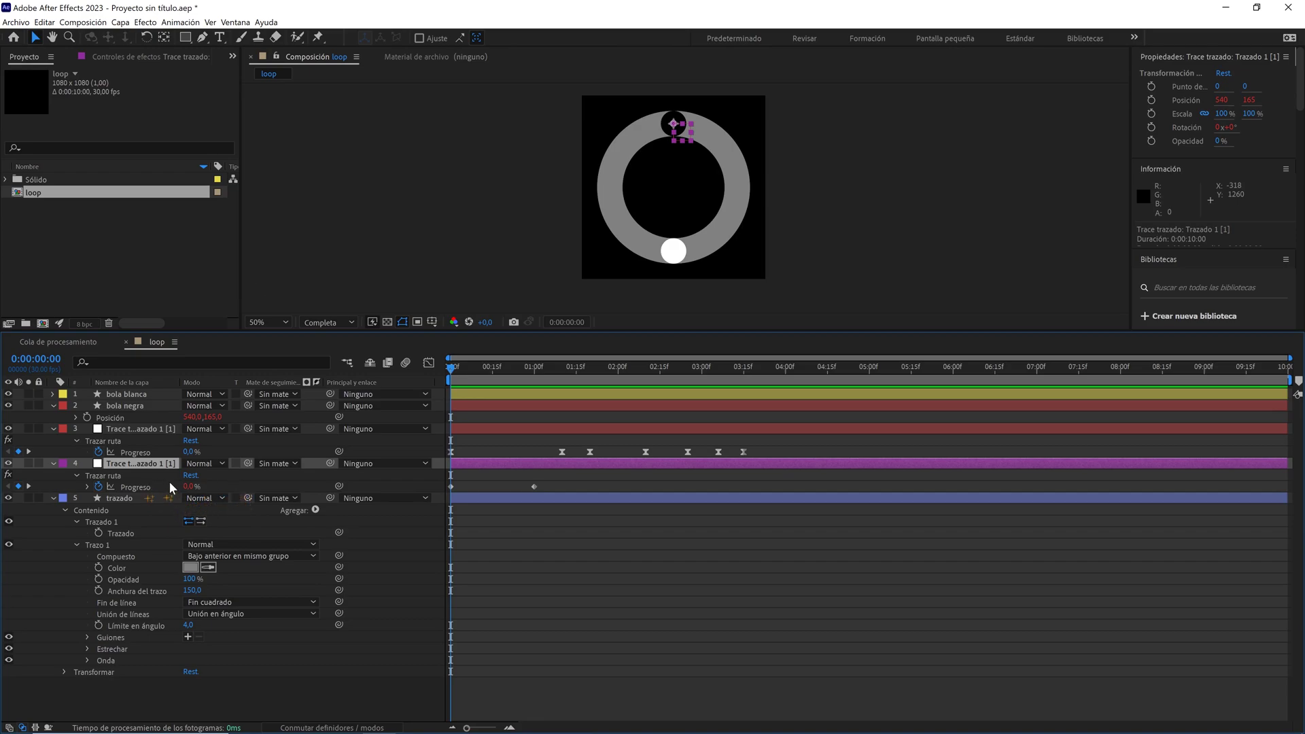
- Delete the new trace layer's Progreso keyframes and scrub its value along the ring
alt+click(99, 487)
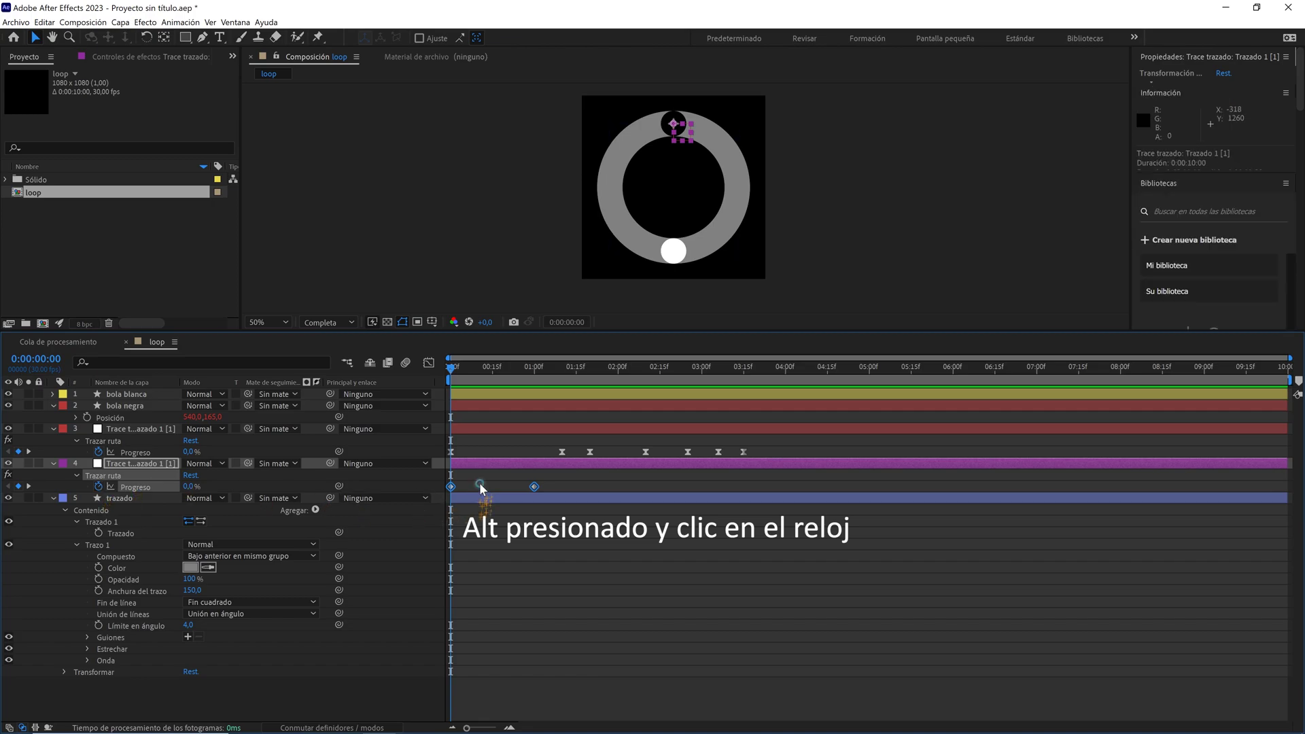
click(480, 487)
drag(581, 477, 410, 503)
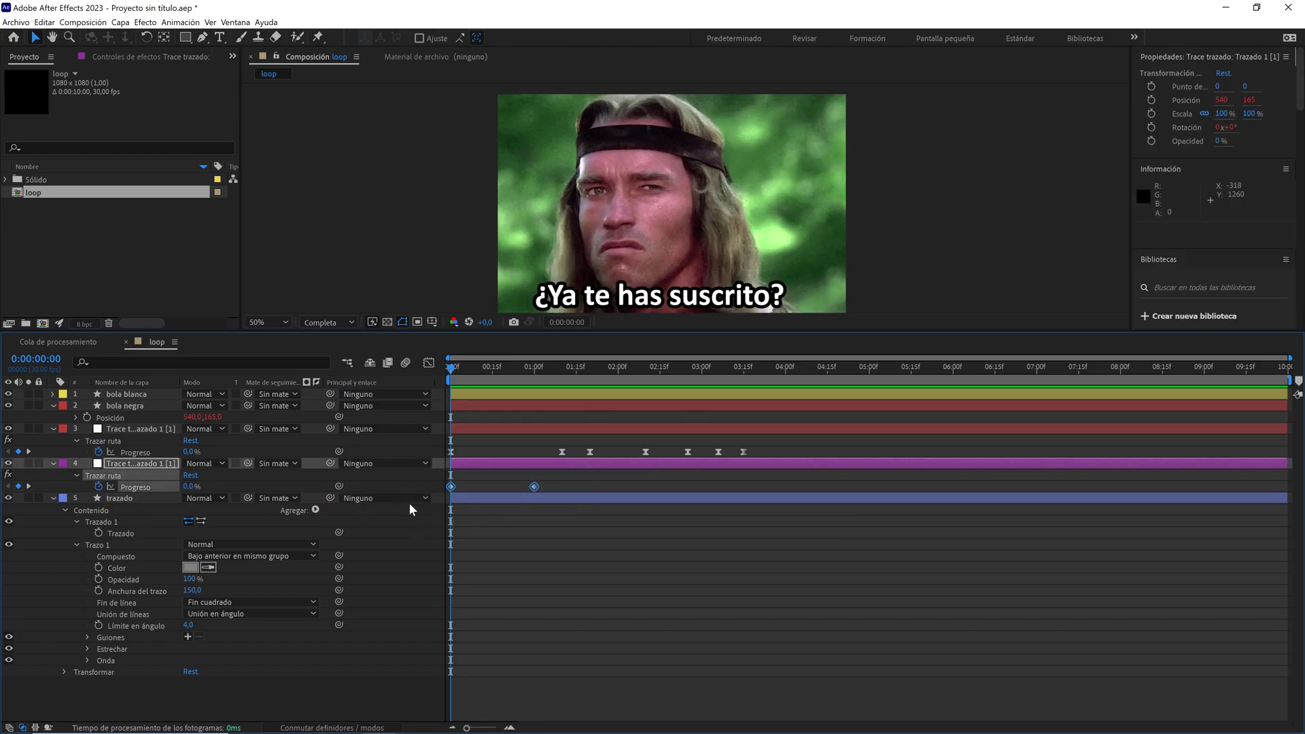
key(Delete)
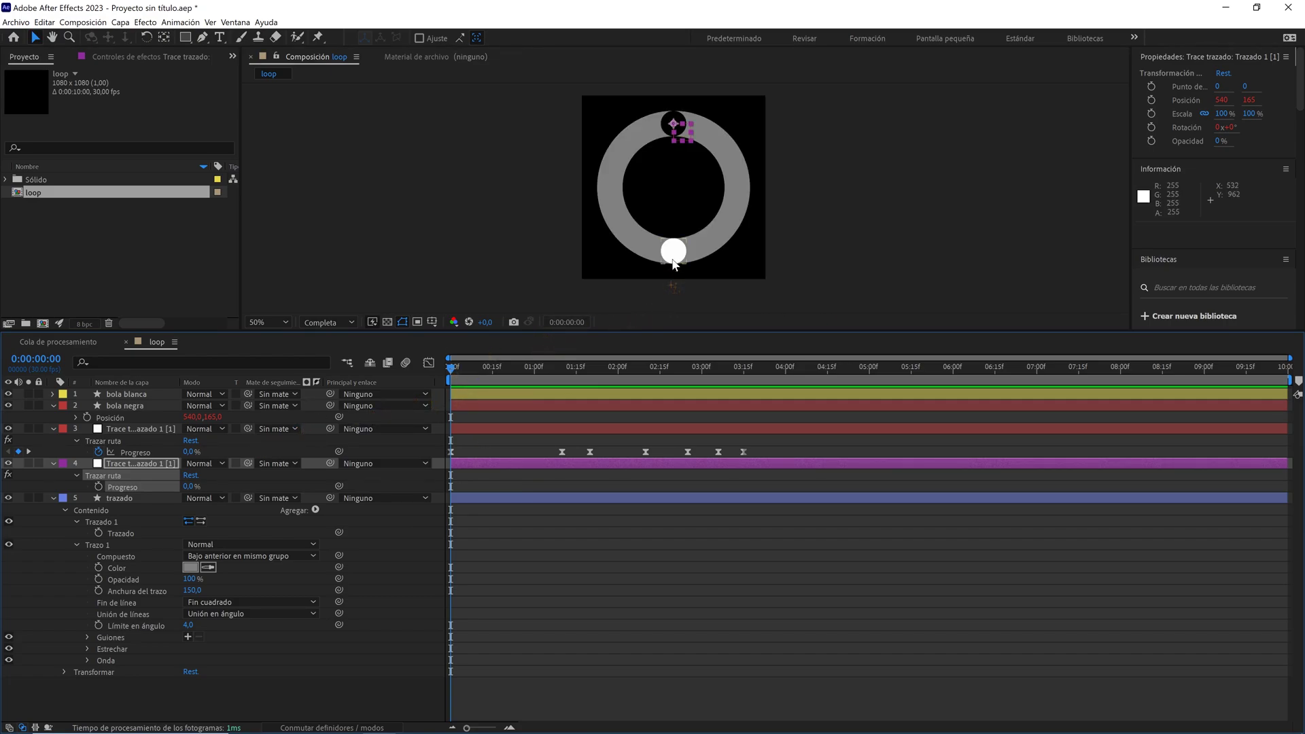
drag(190, 486, 206, 488)
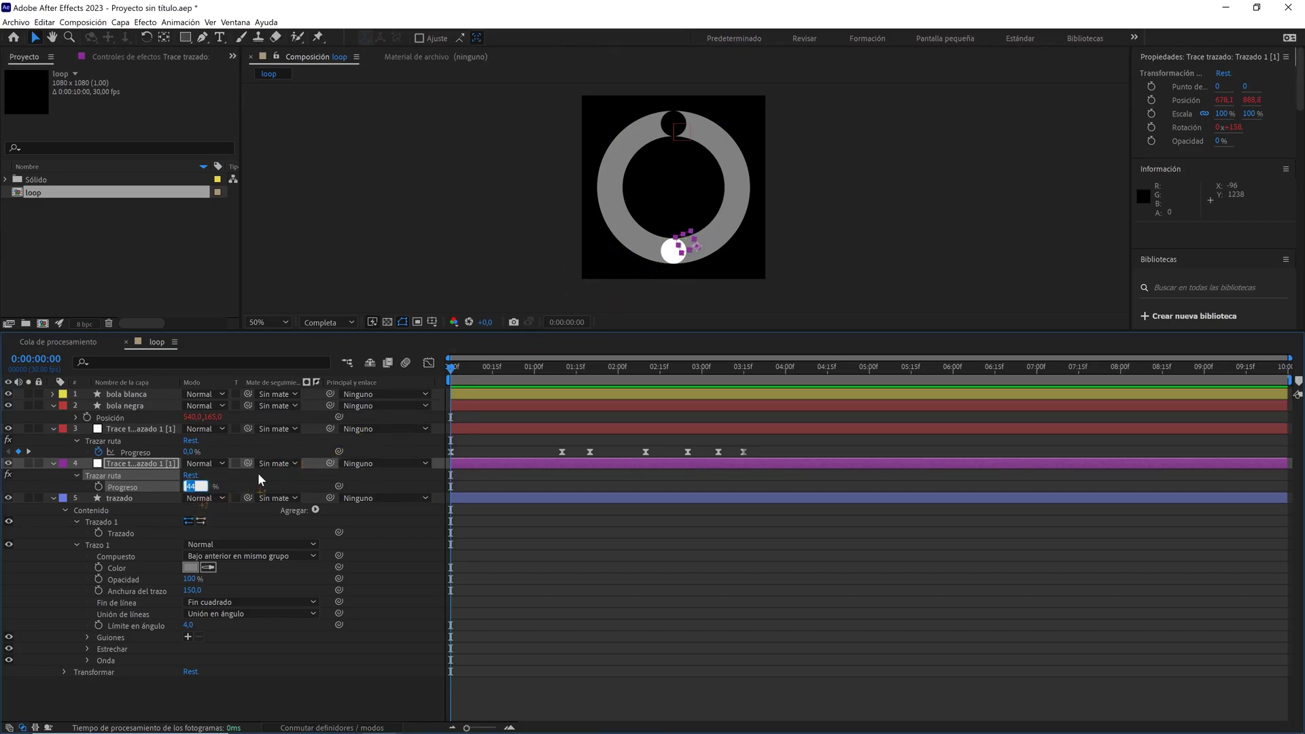
- Confirm the trace copy at 50%, move bola blanca lower in the stack and label the copy yellow
click(309, 478)
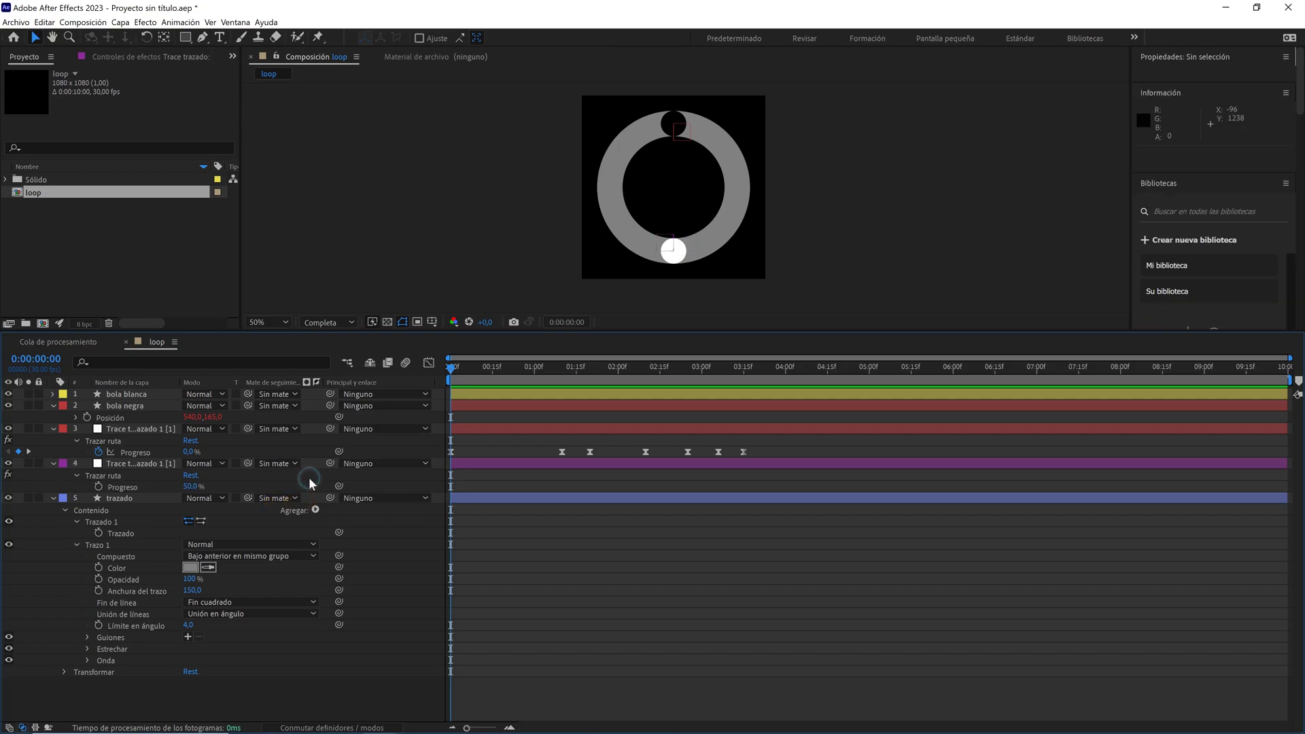
drag(134, 396, 140, 449)
ctrl+click(133, 467)
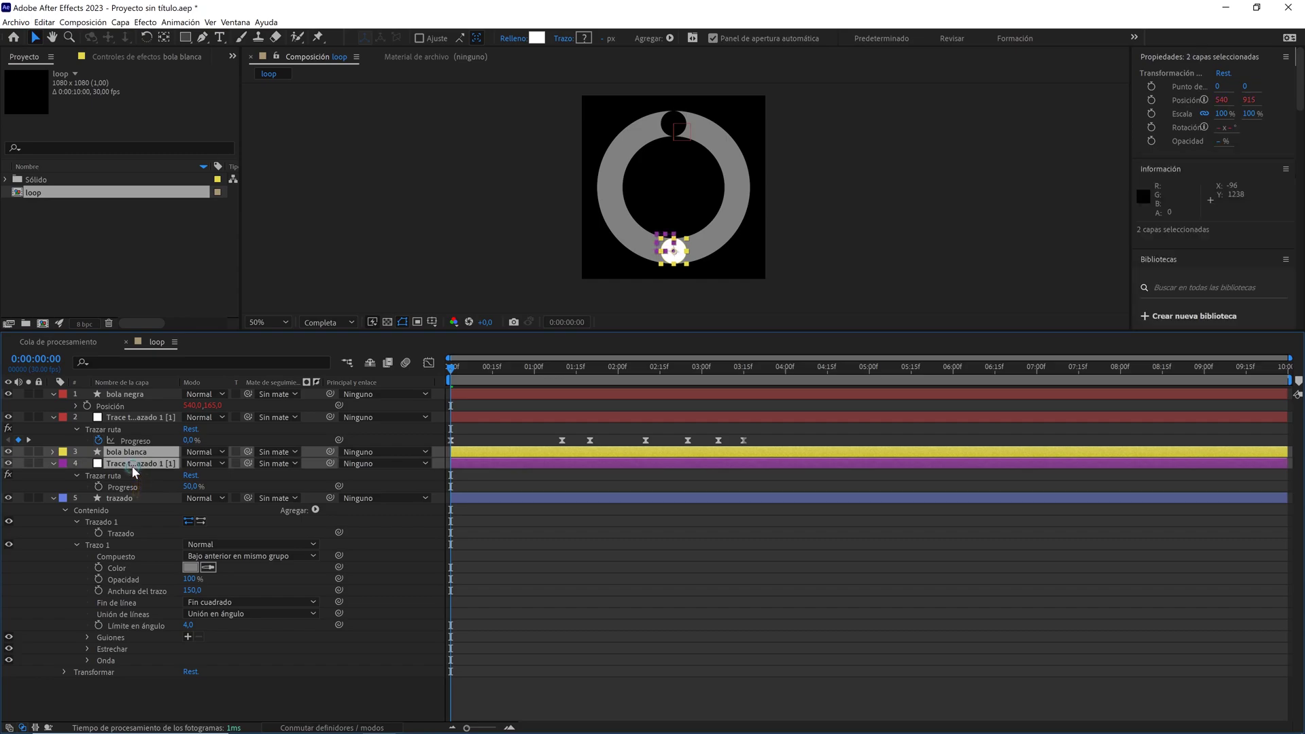
click(63, 462)
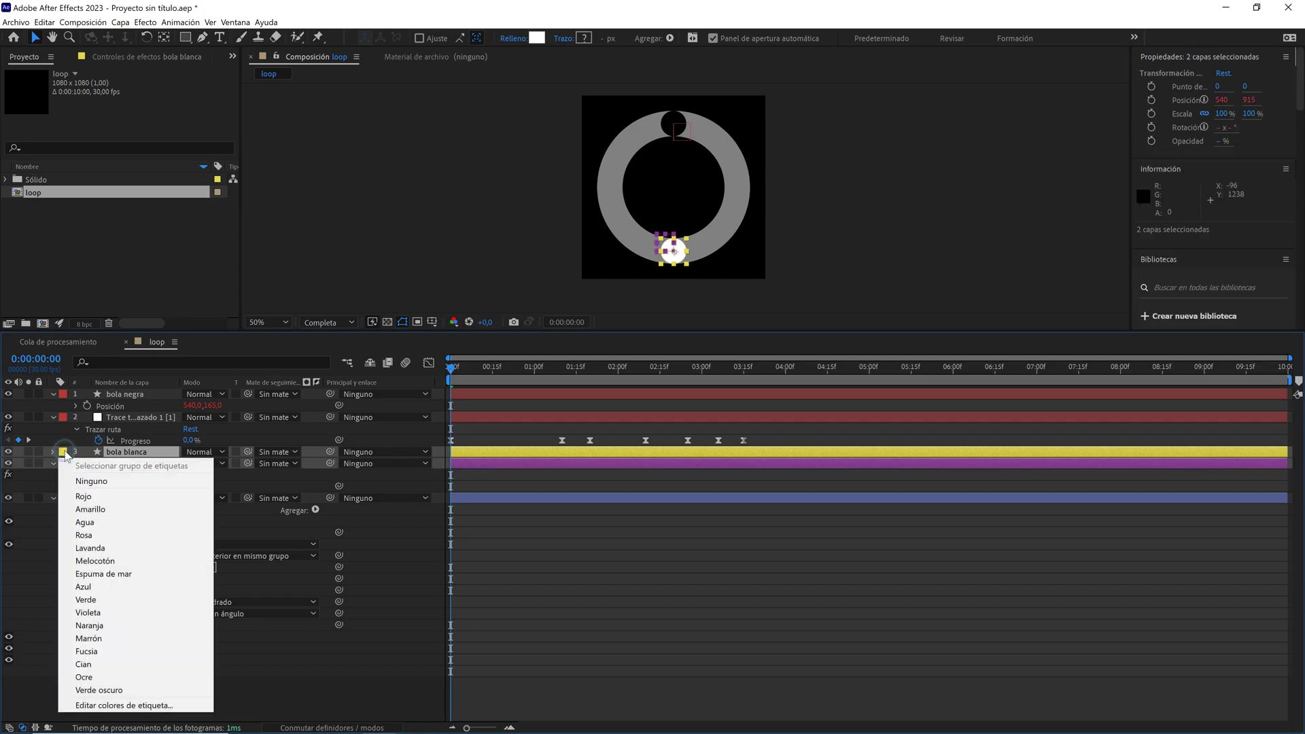
click(104, 505)
- Link bola blanca's Position to the trace copy's Position and preview the result
key(p)
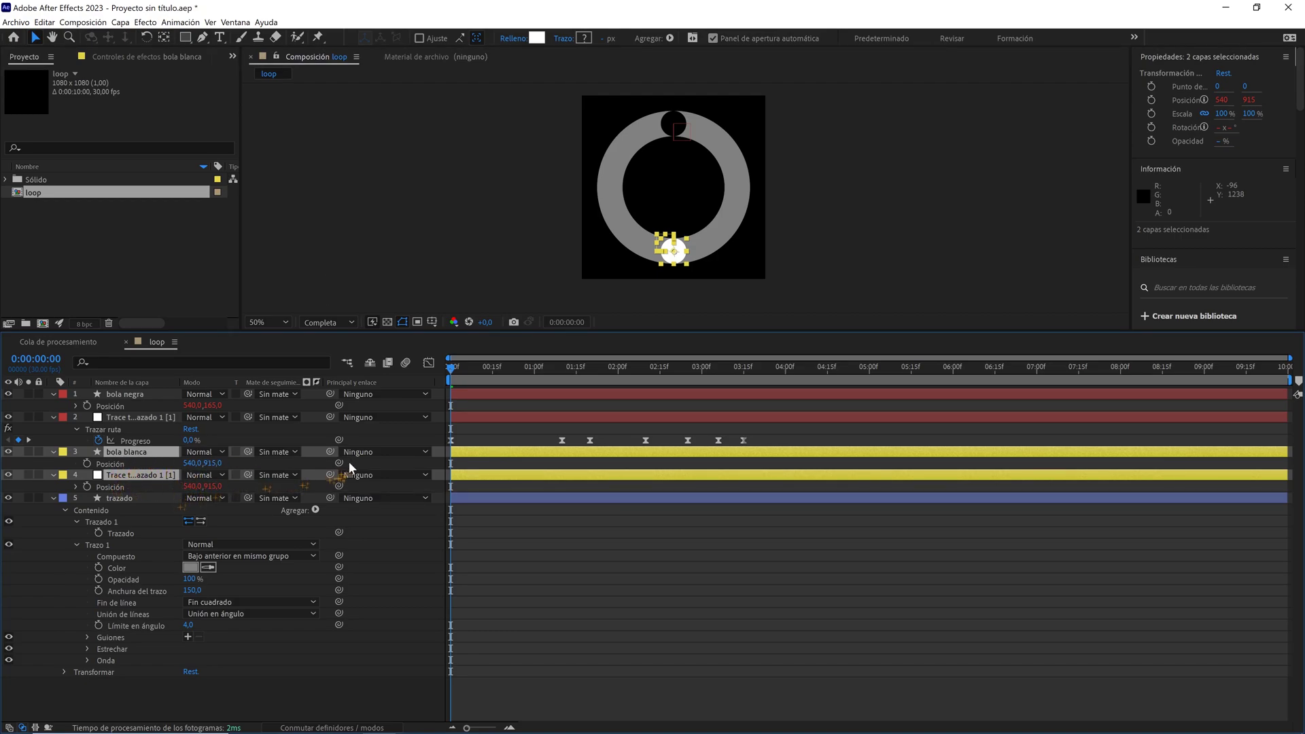
drag(340, 463, 140, 488)
key(space)
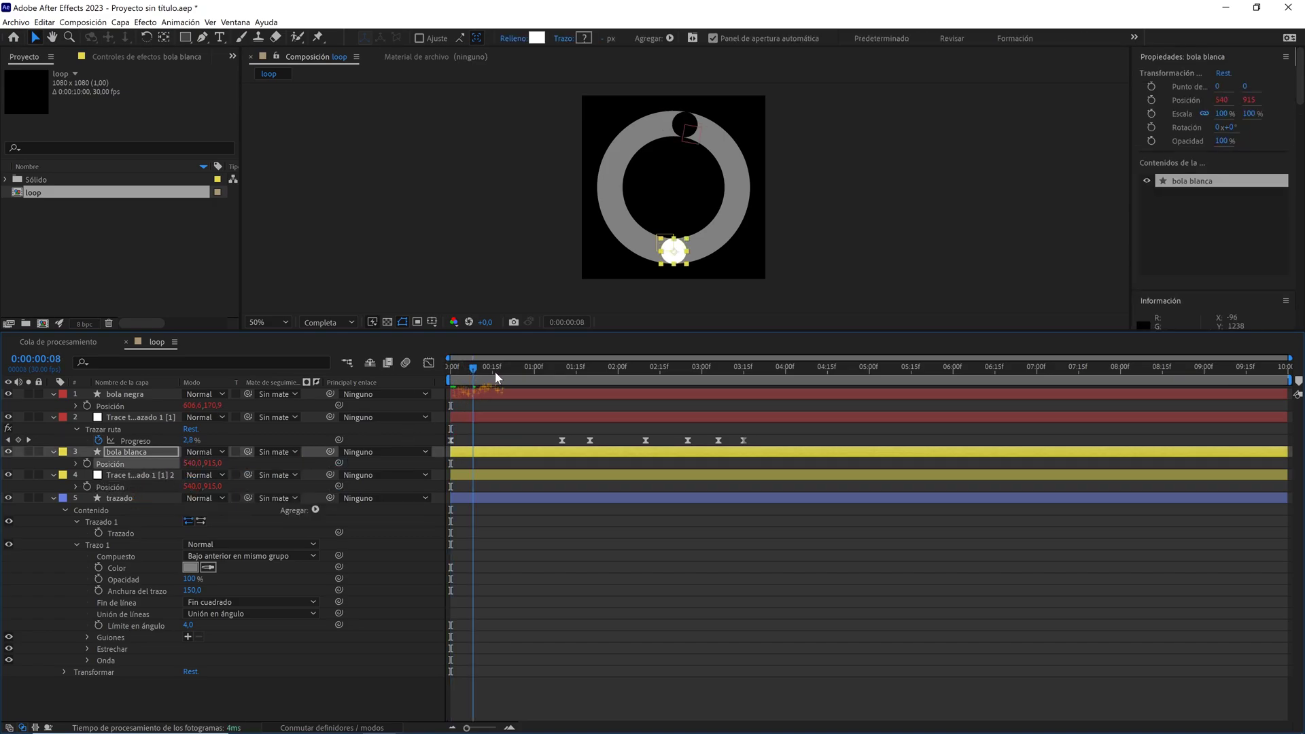
key(space)
key(space)
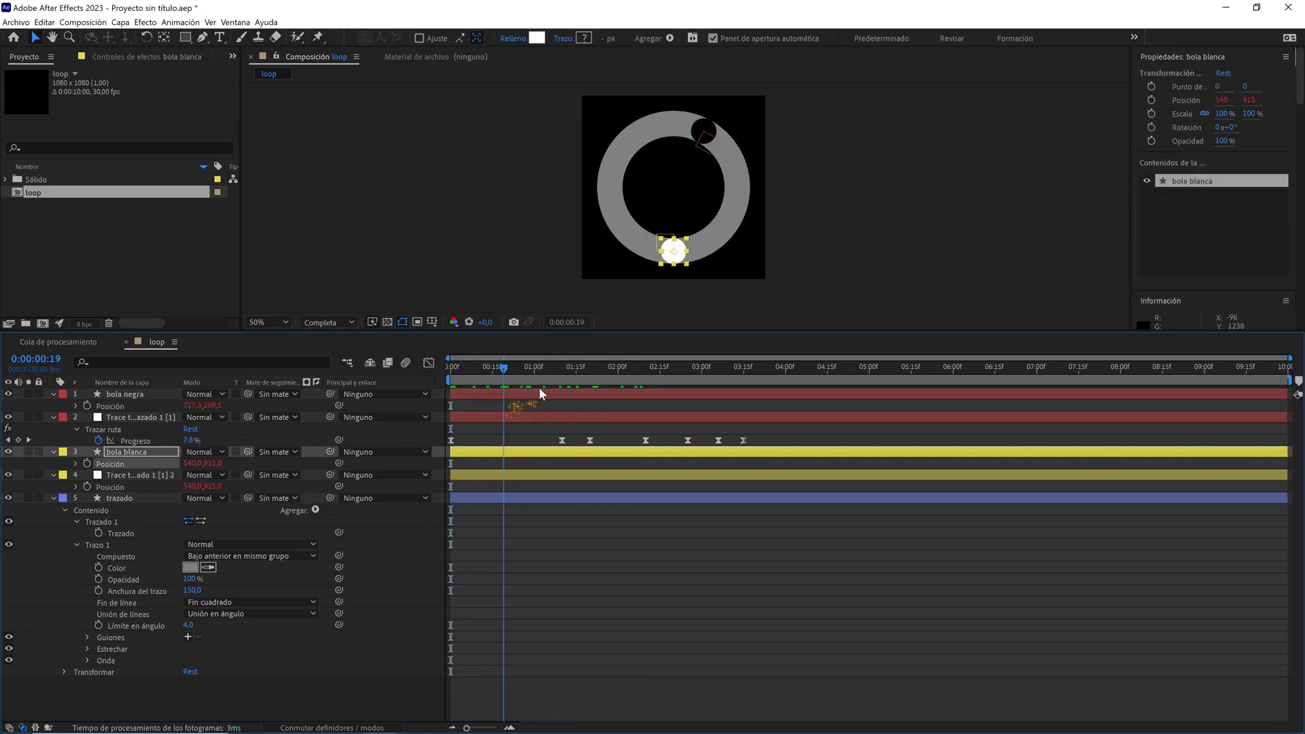
- Keyframe the trace copy's Progreso at 50% at 0:00:01:10 and 100% at 0:00:03:15
click(499, 425)
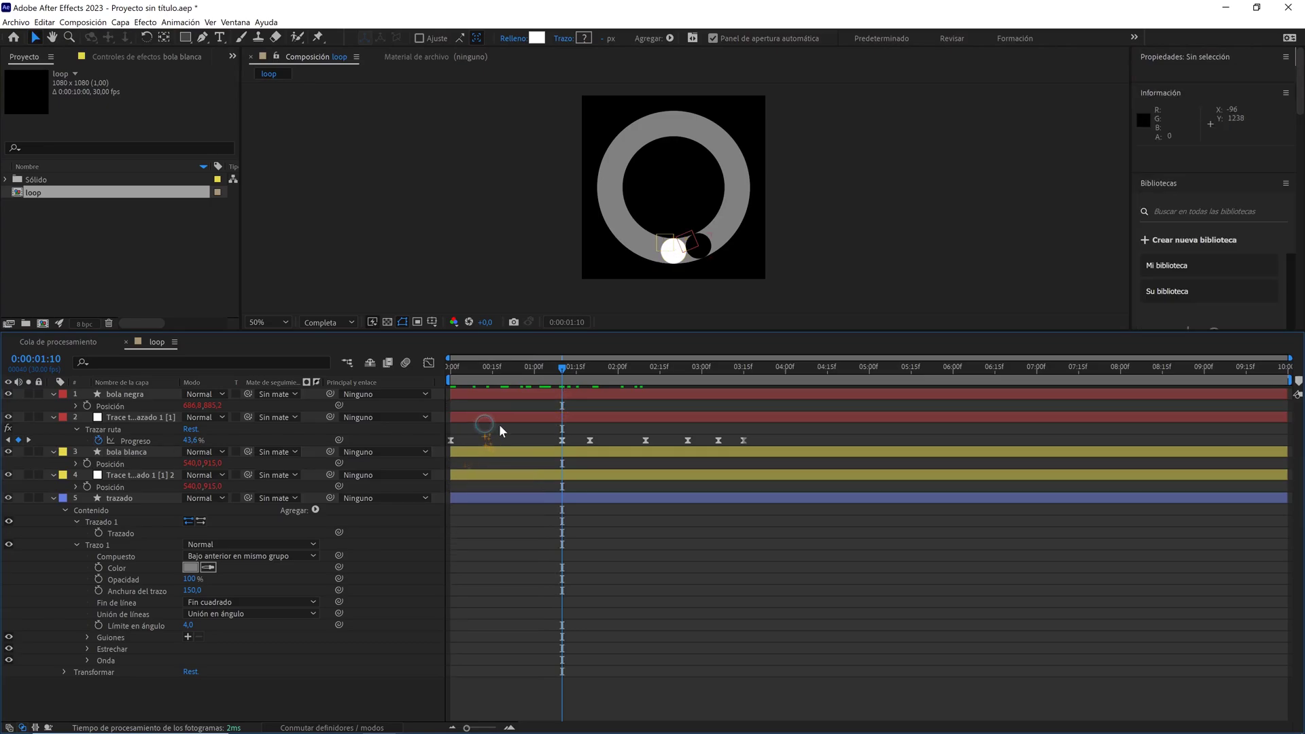
click(537, 378)
drag(537, 378, 562, 380)
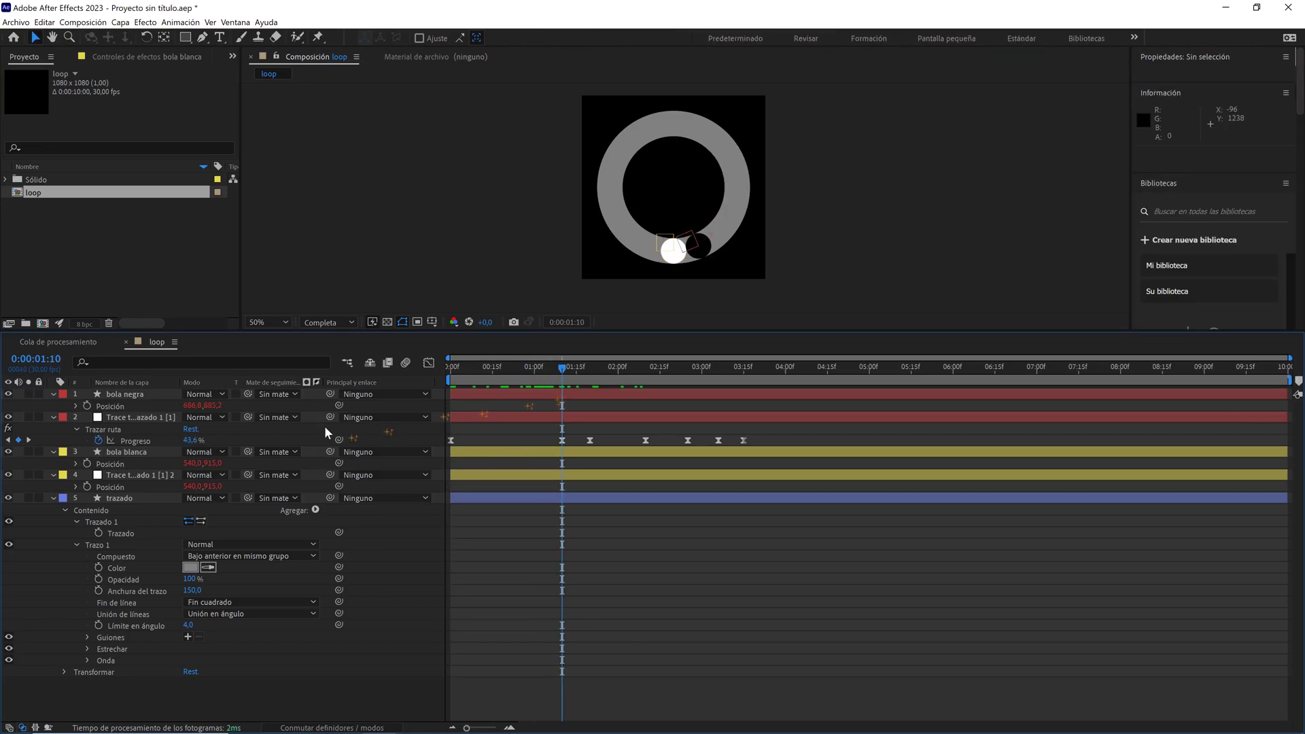
click(53, 475)
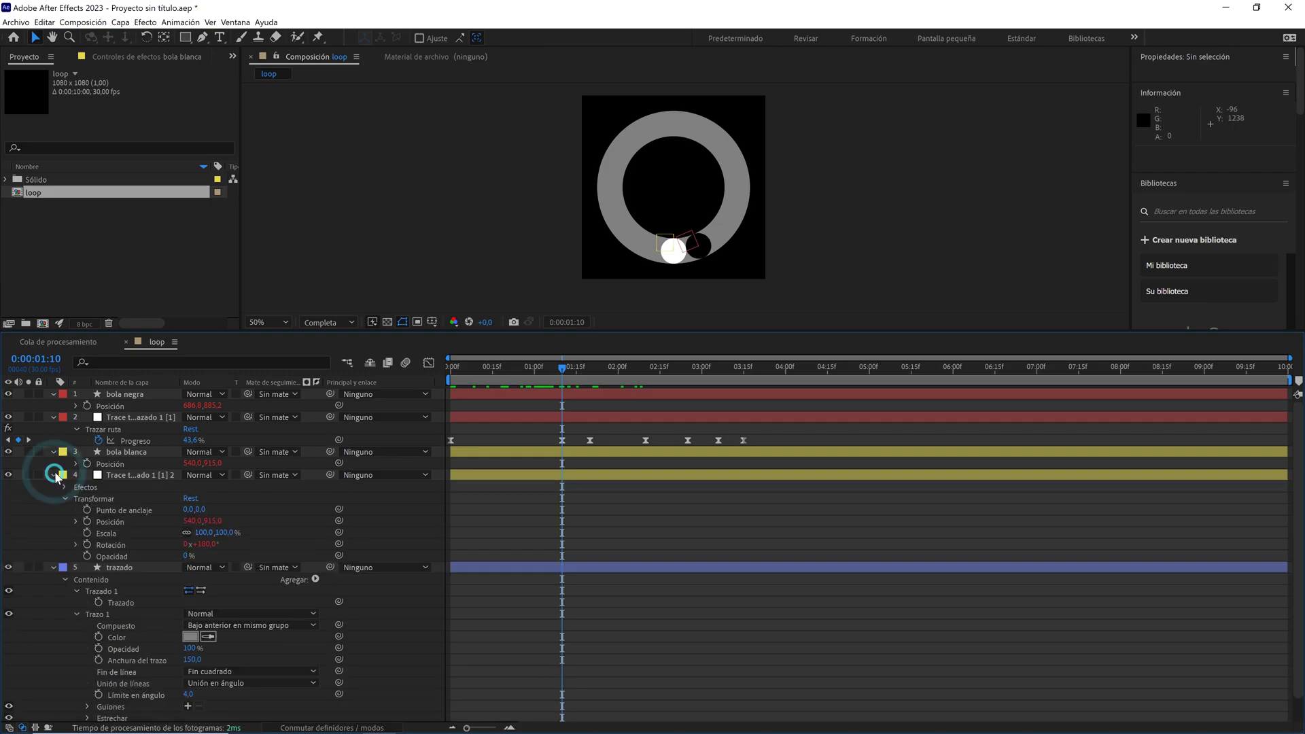
click(64, 487)
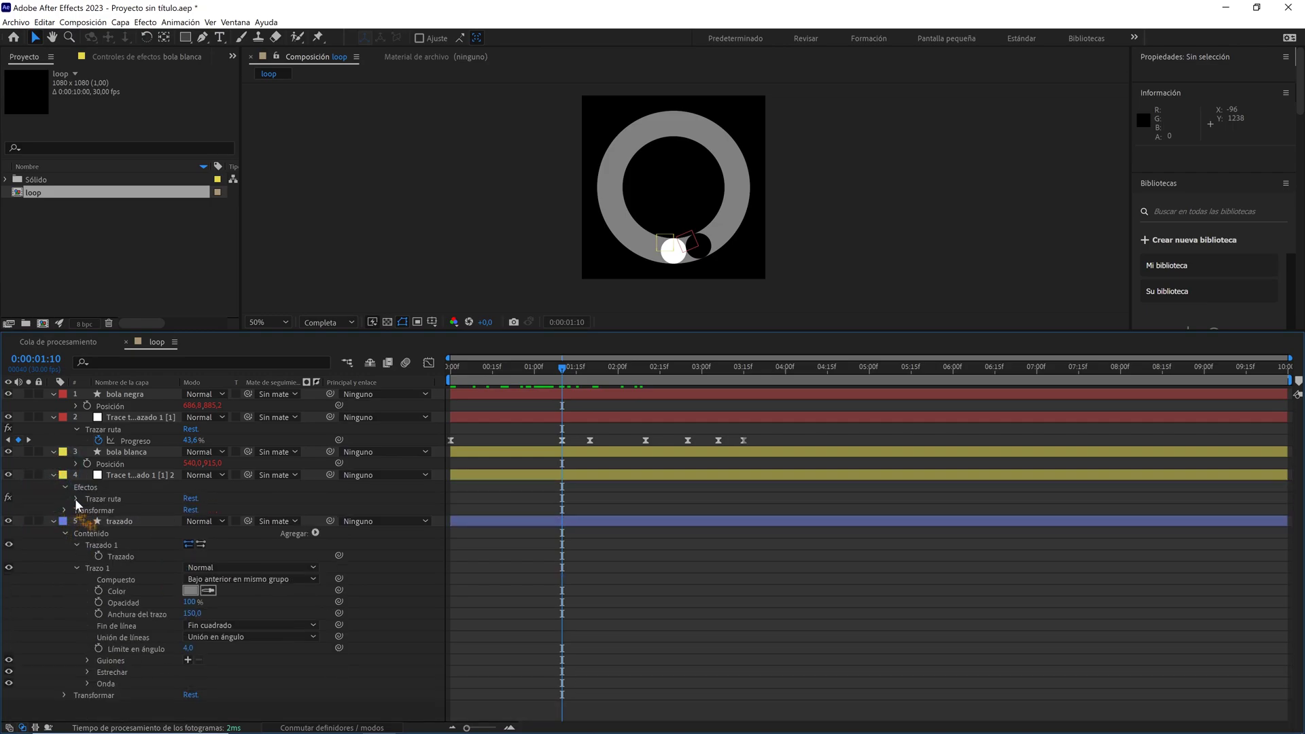
click(76, 498)
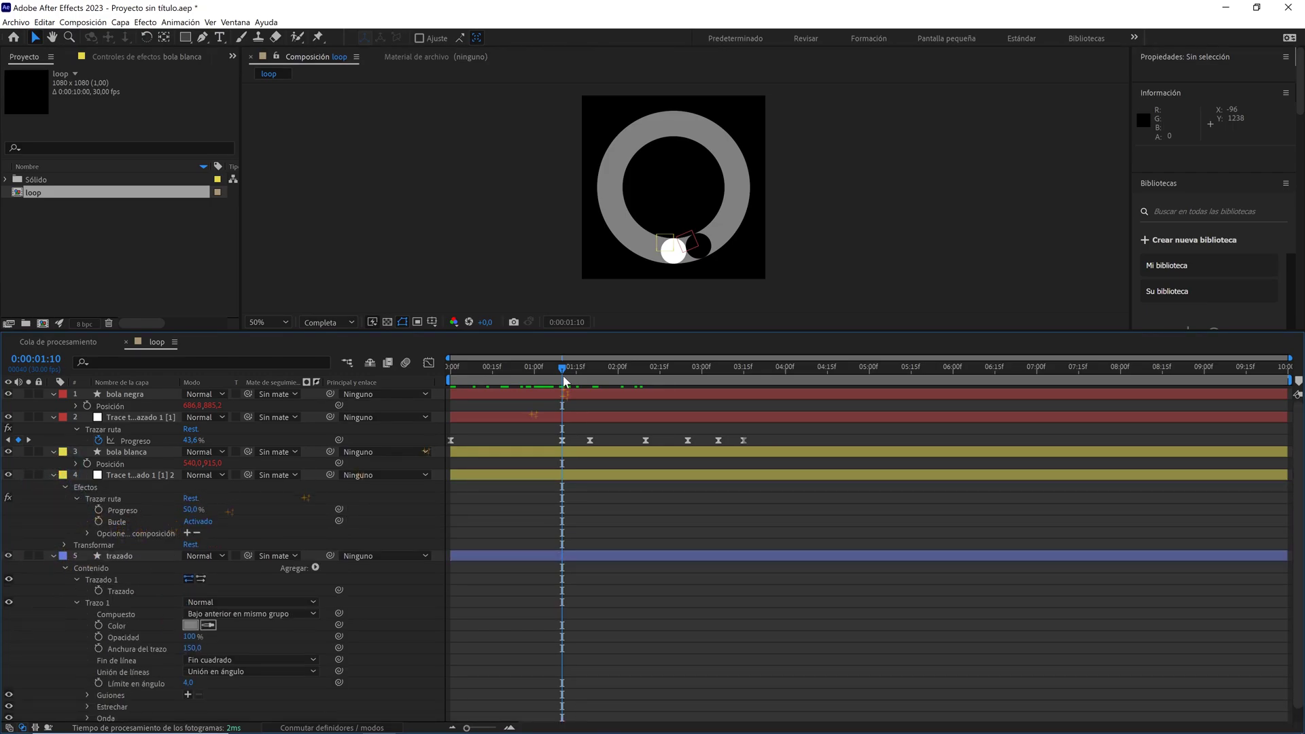
click(98, 509)
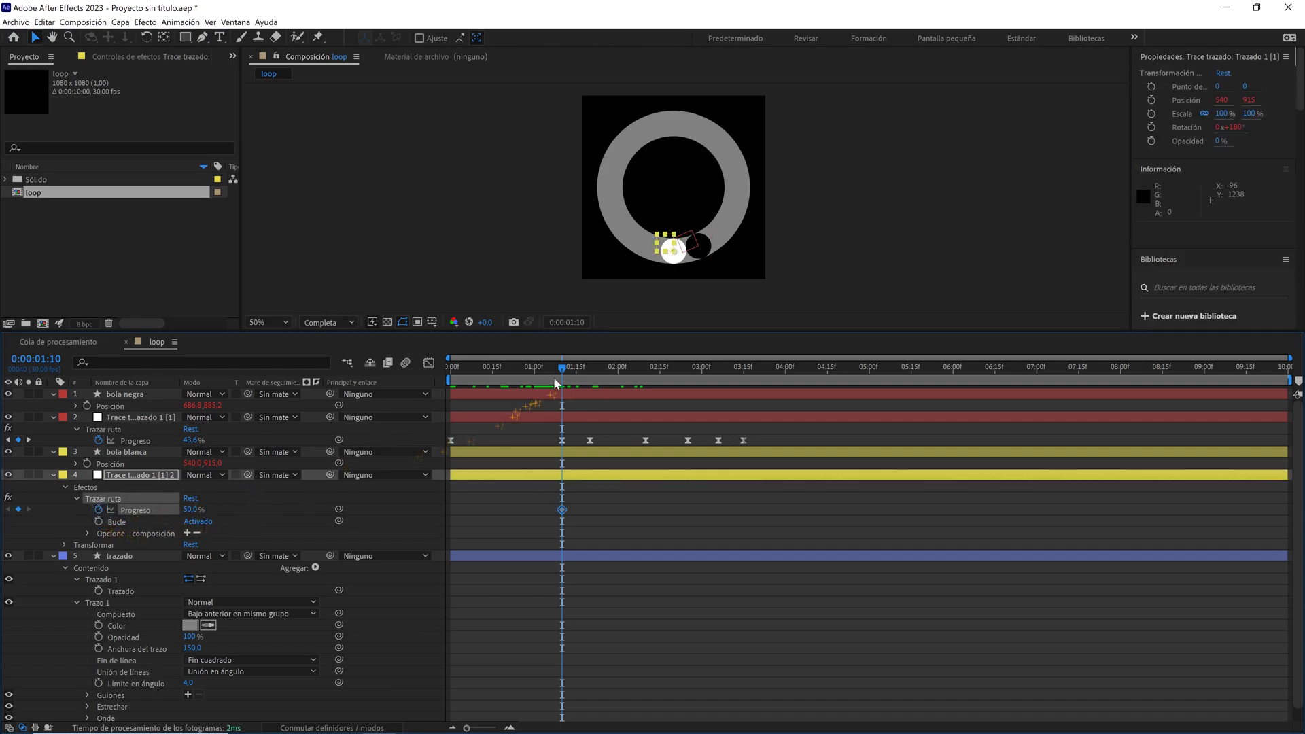
drag(562, 367, 743, 370)
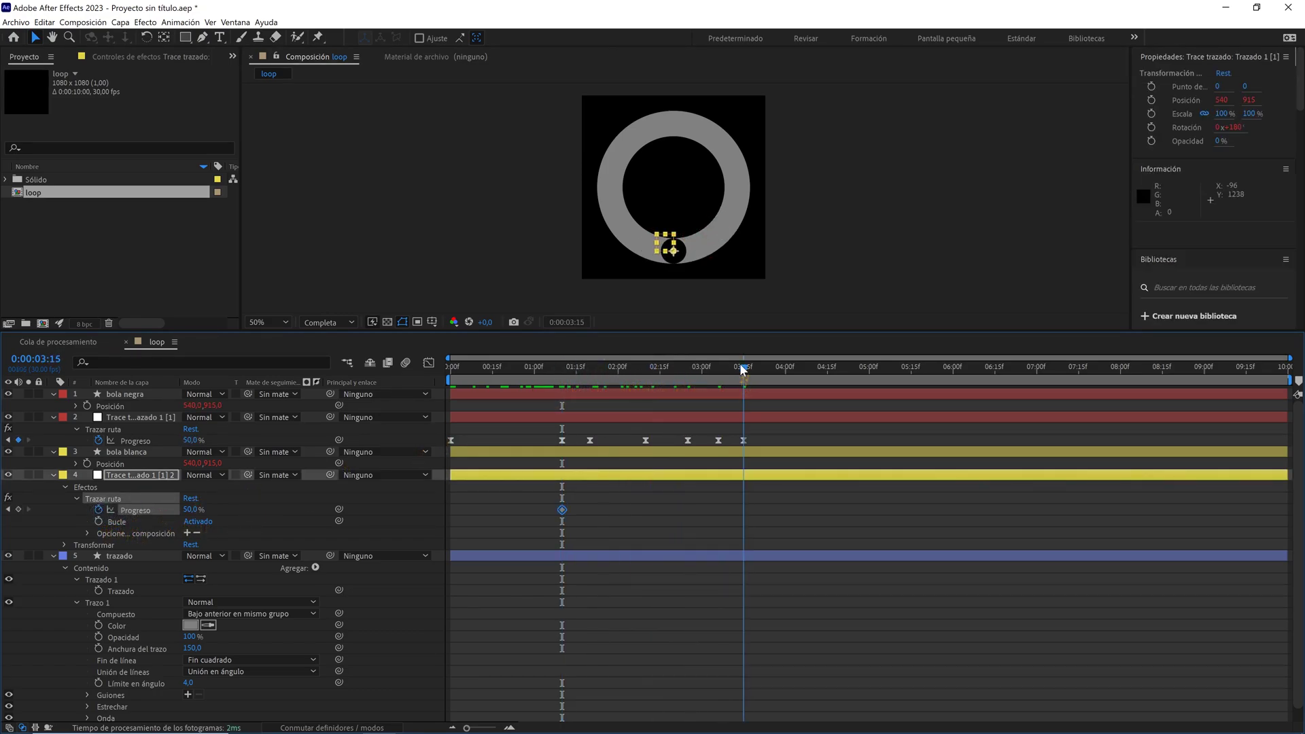
drag(193, 510, 229, 506)
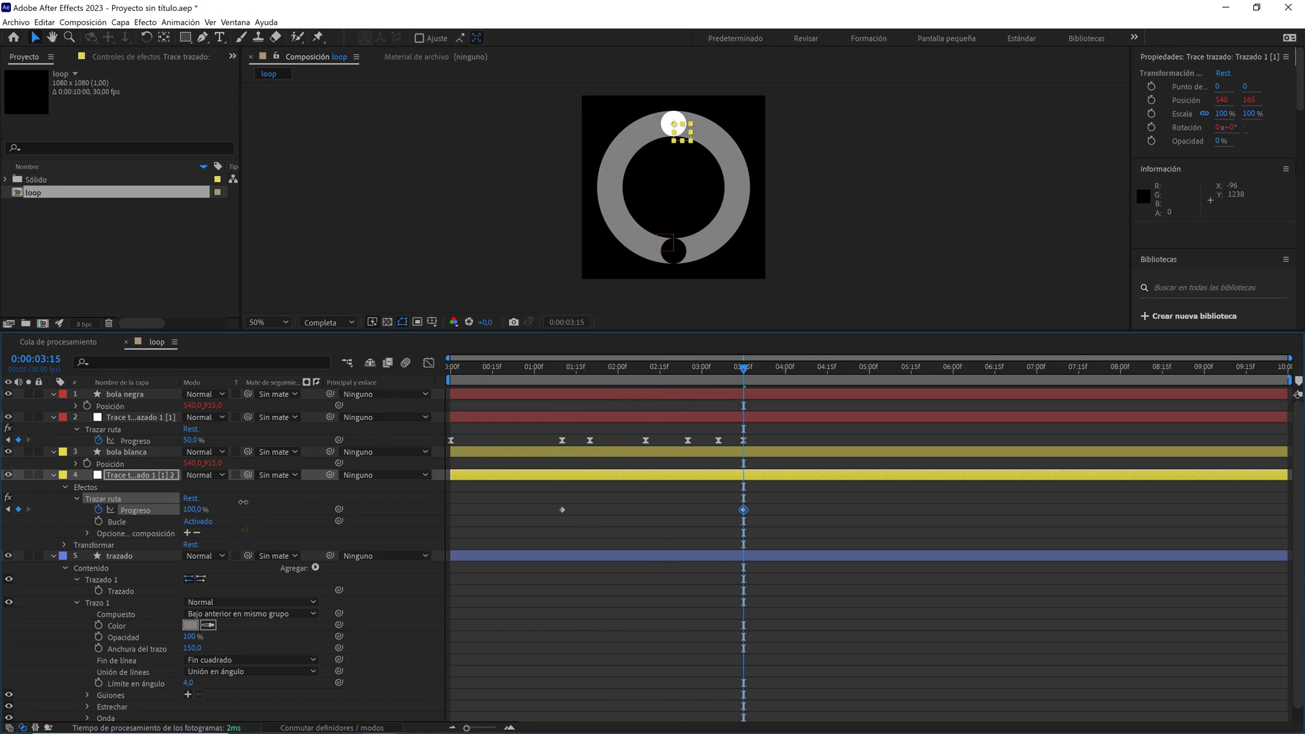
- Easy-ease both Progreso keyframes, then remove the first ease and stretch the slowdown into the last
drag(576, 370, 523, 377)
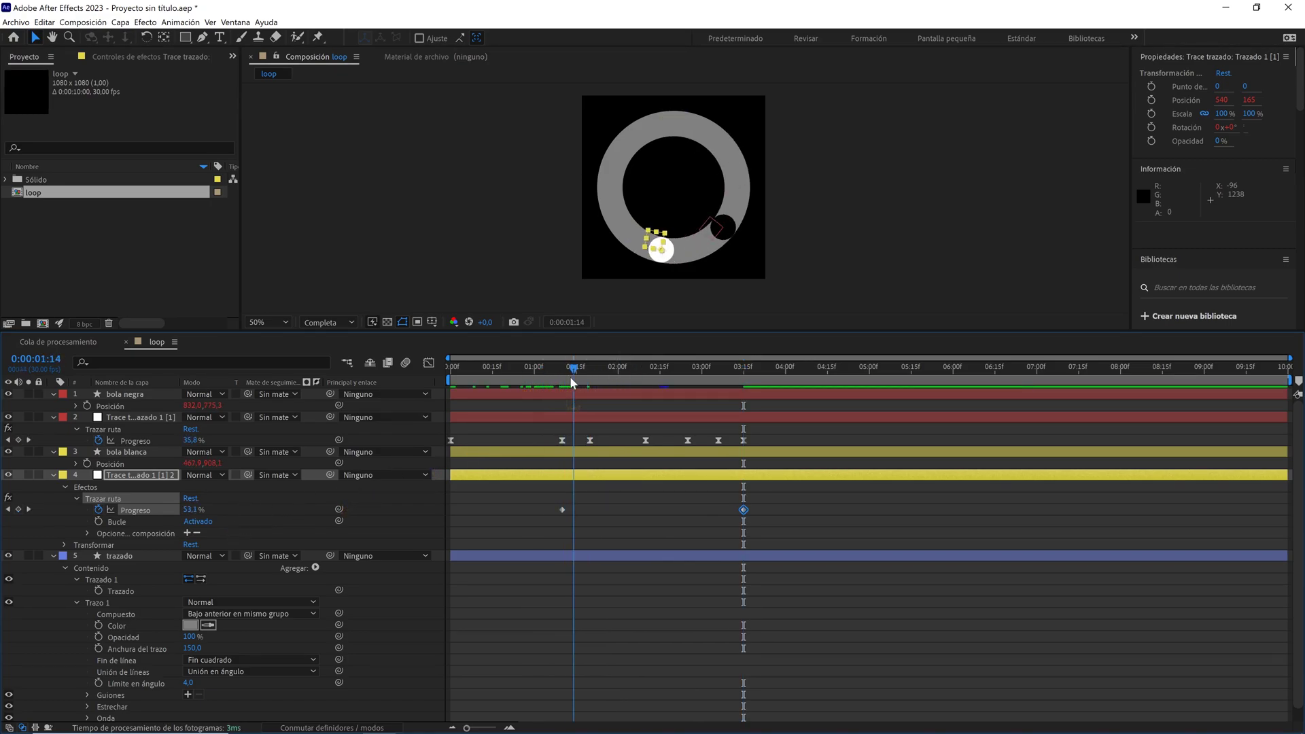
drag(802, 506, 455, 535)
key(F9)
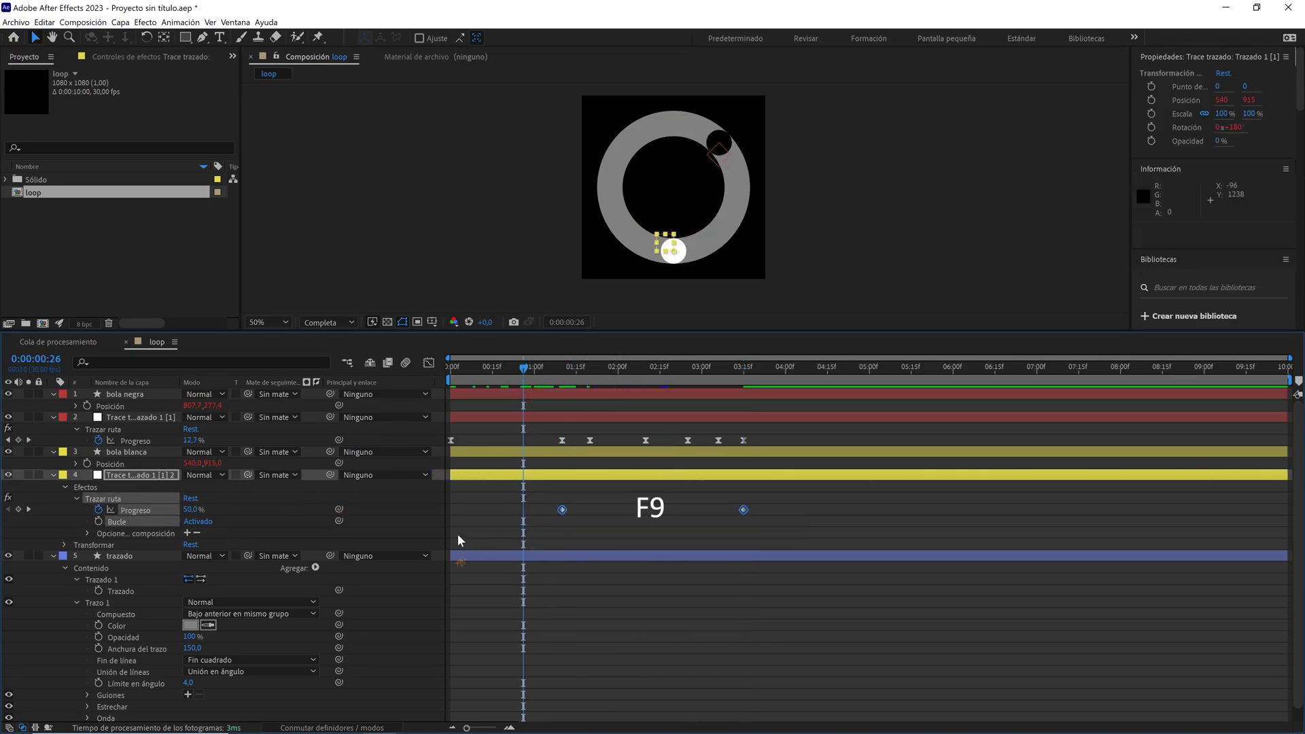
click(429, 363)
drag(626, 609, 543, 680)
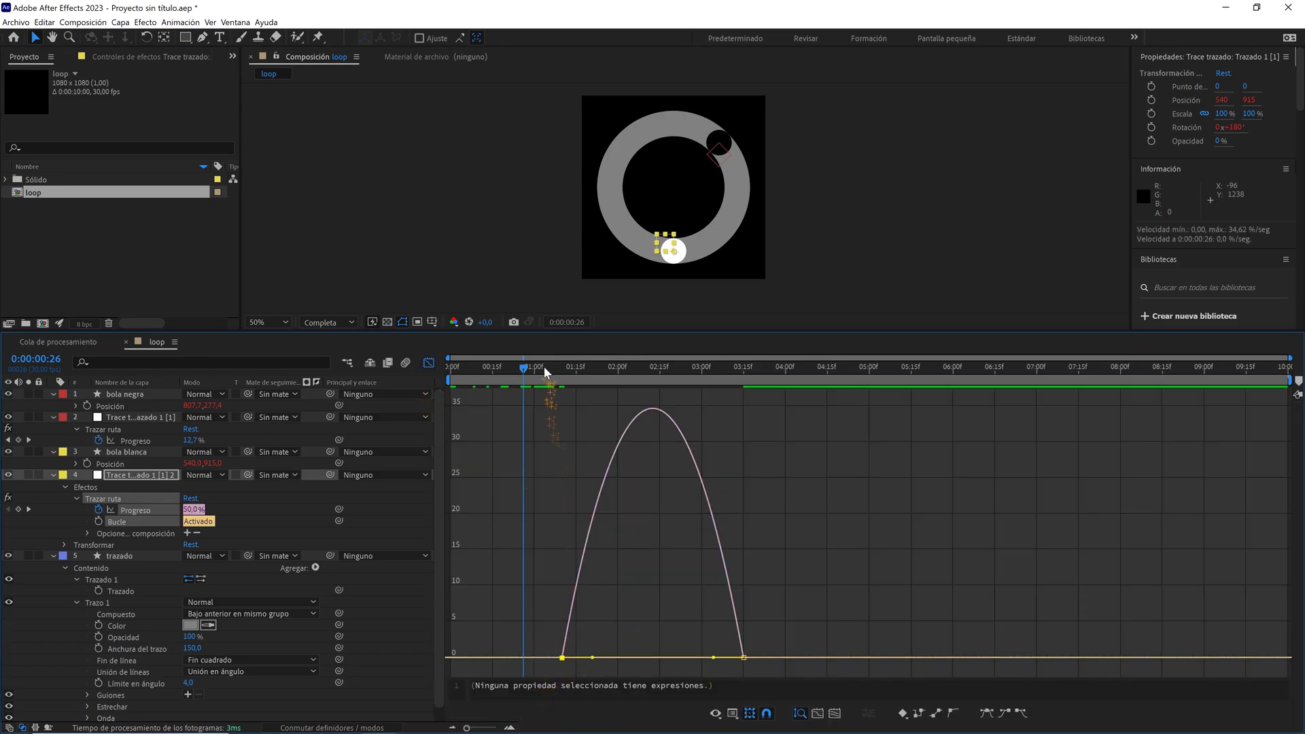
drag(544, 368, 563, 373)
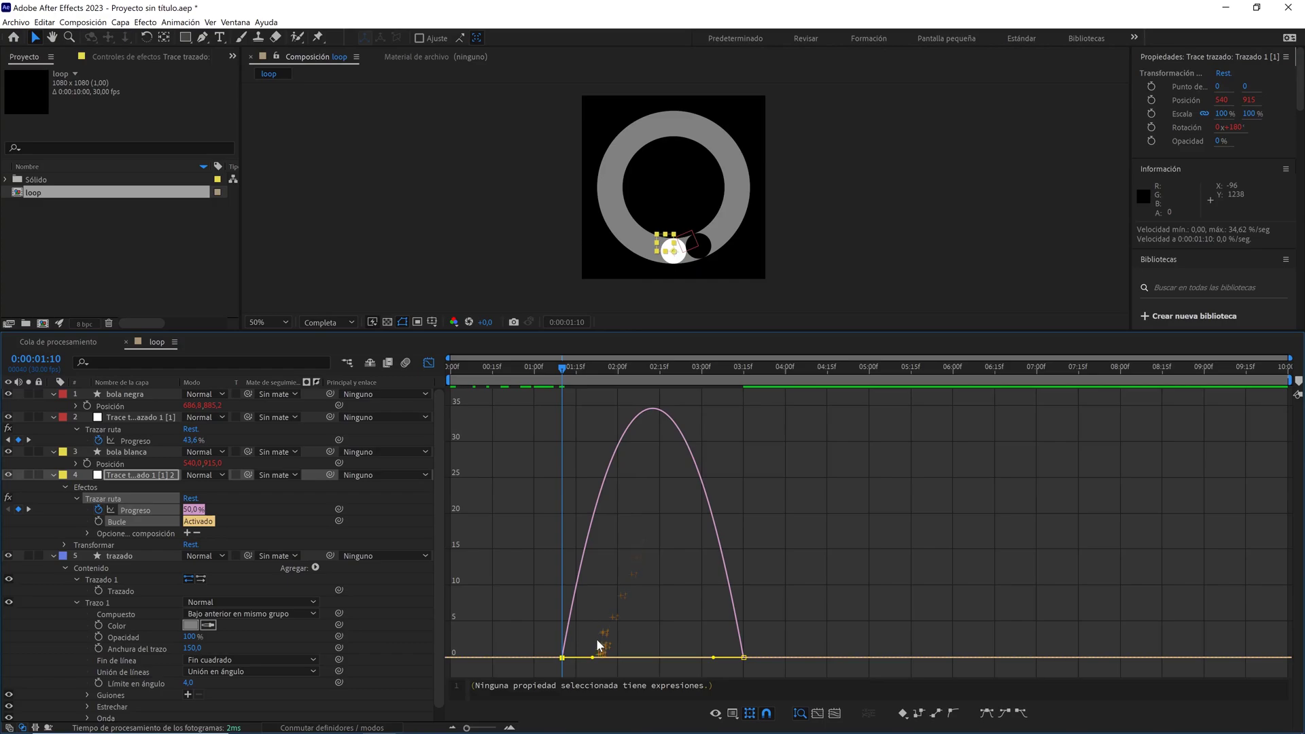
drag(593, 658, 548, 661)
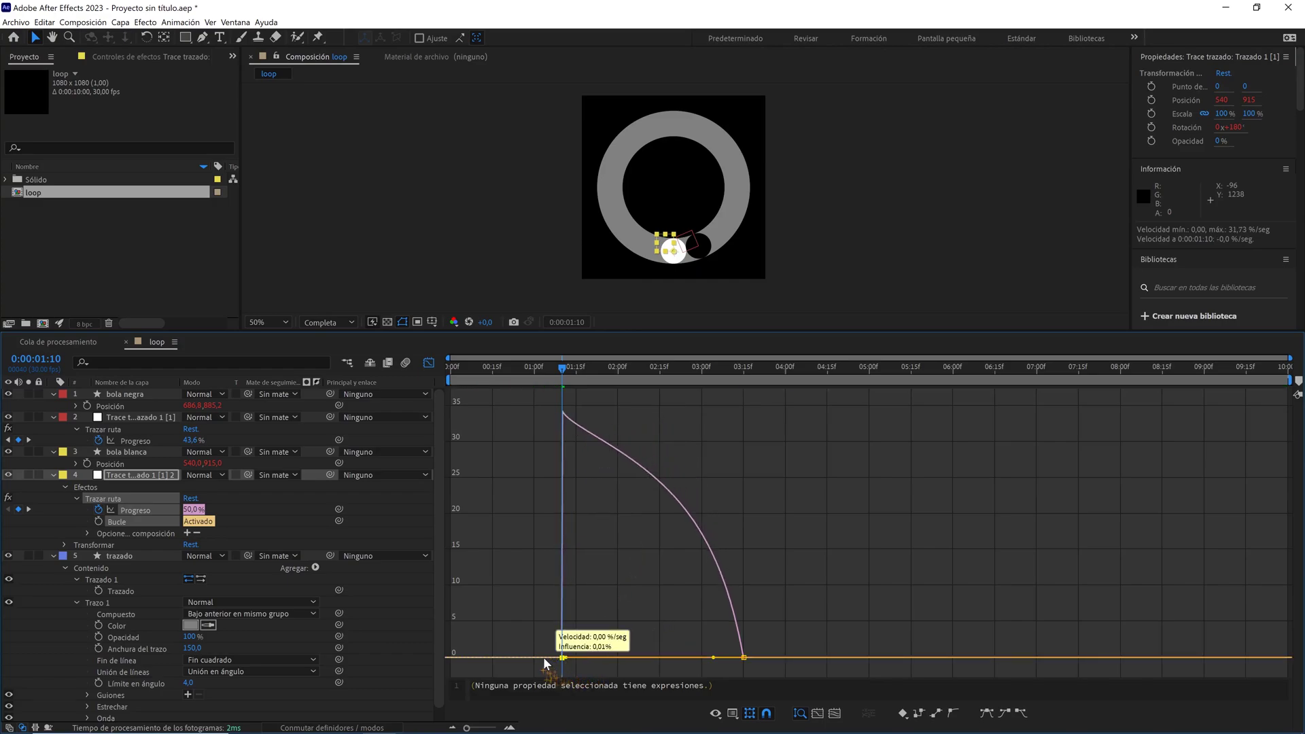
click(744, 657)
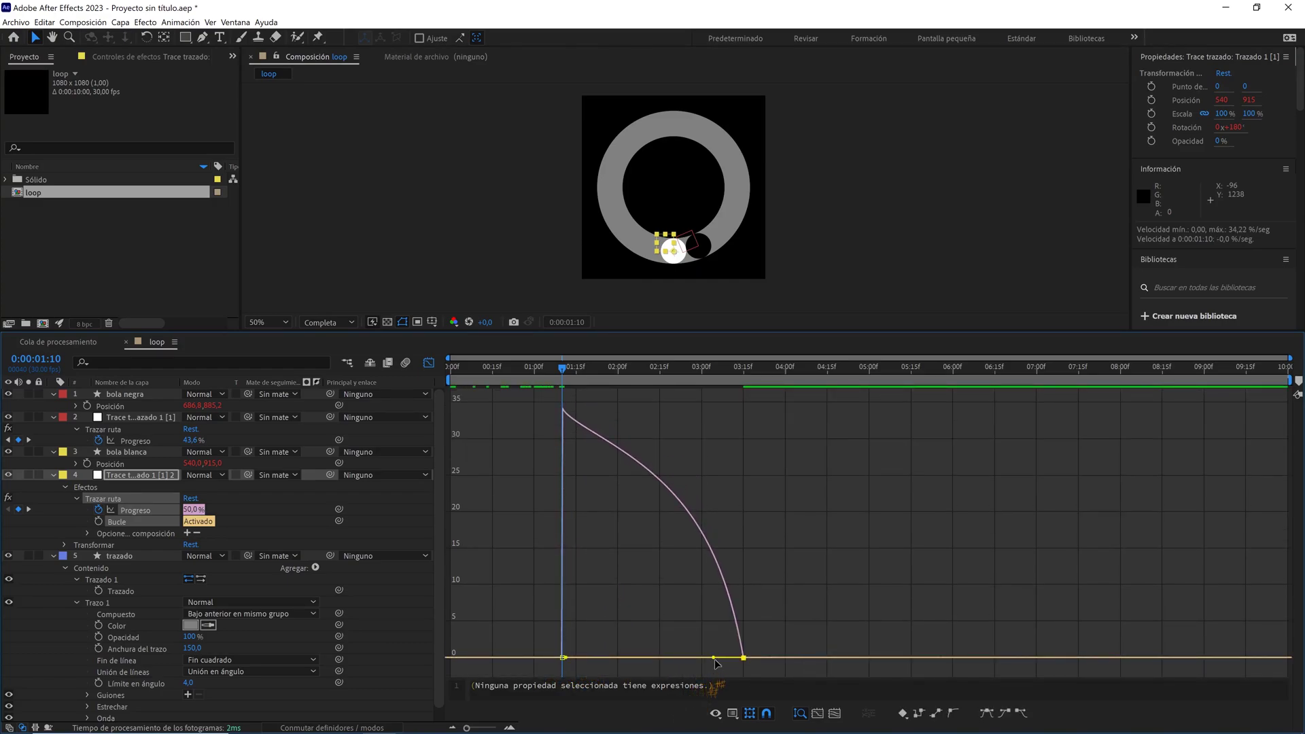
drag(714, 658, 585, 660)
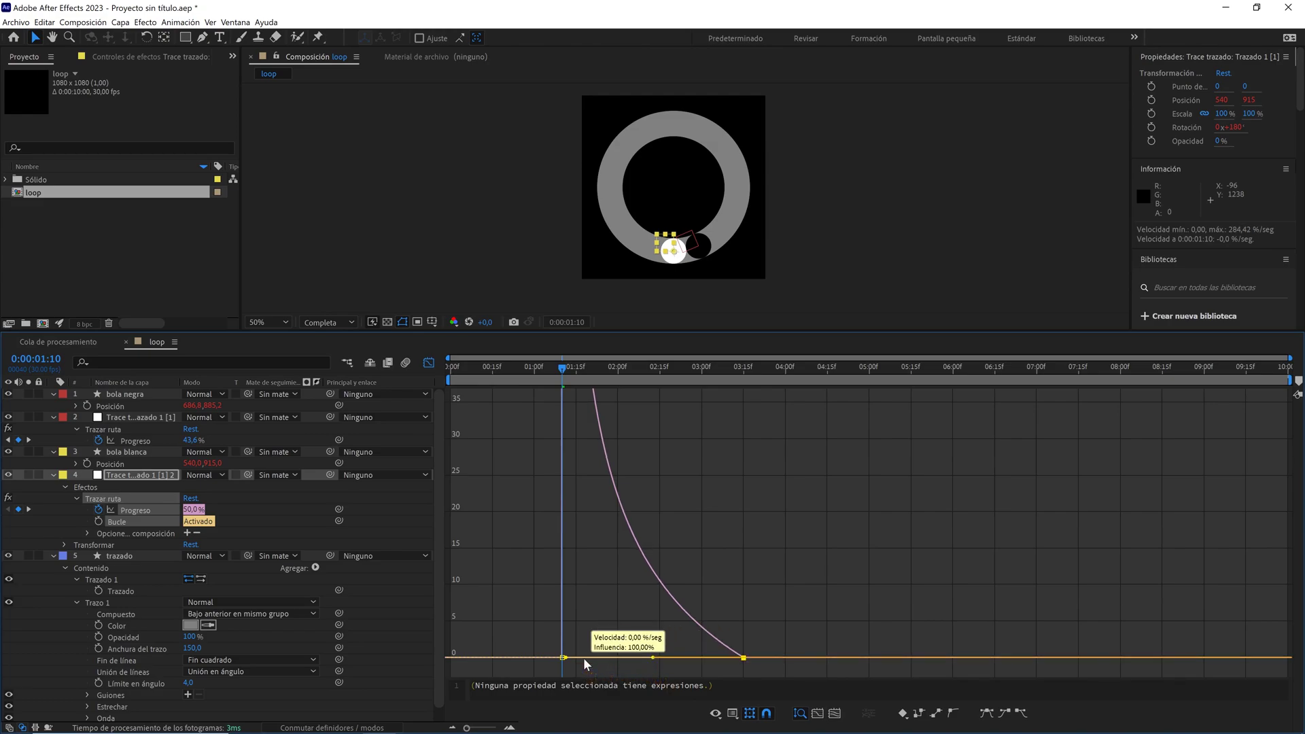
- Preview the fast-start, slow-finish Progreso timing from 0:00:01:10
key(space)
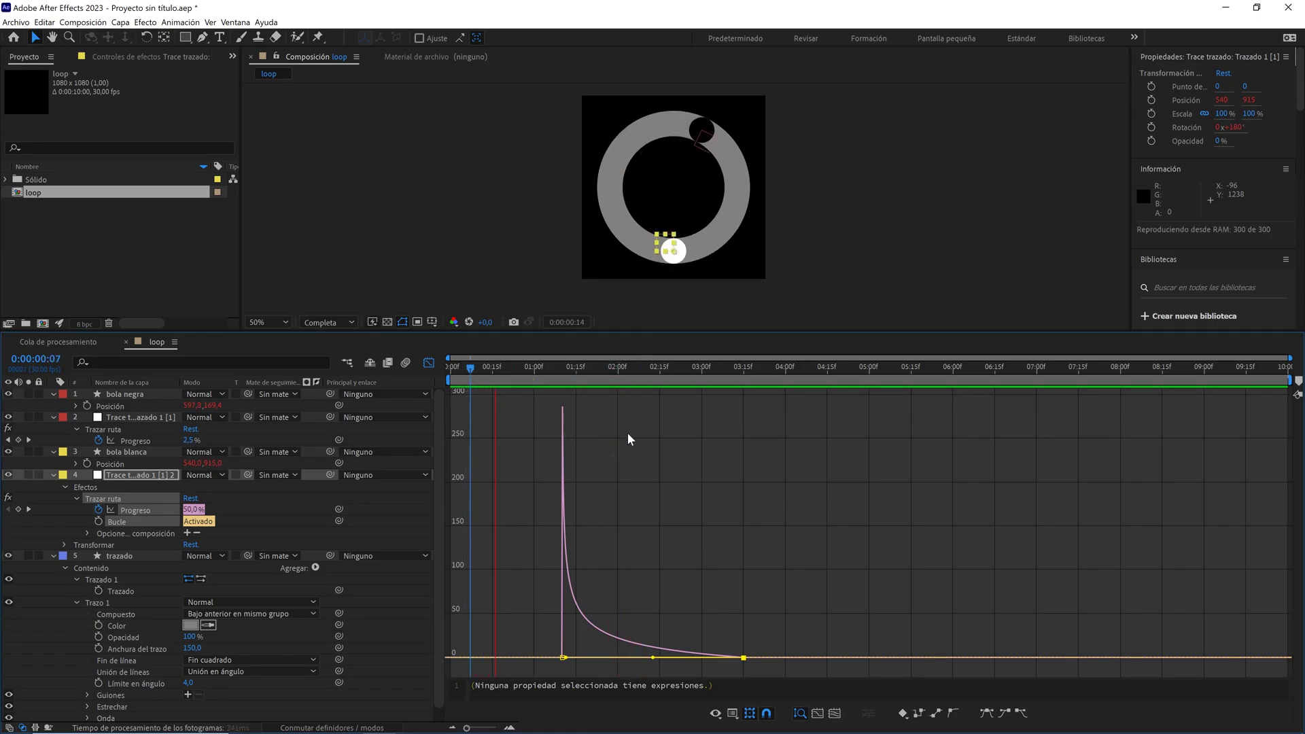
drag(599, 373, 566, 369)
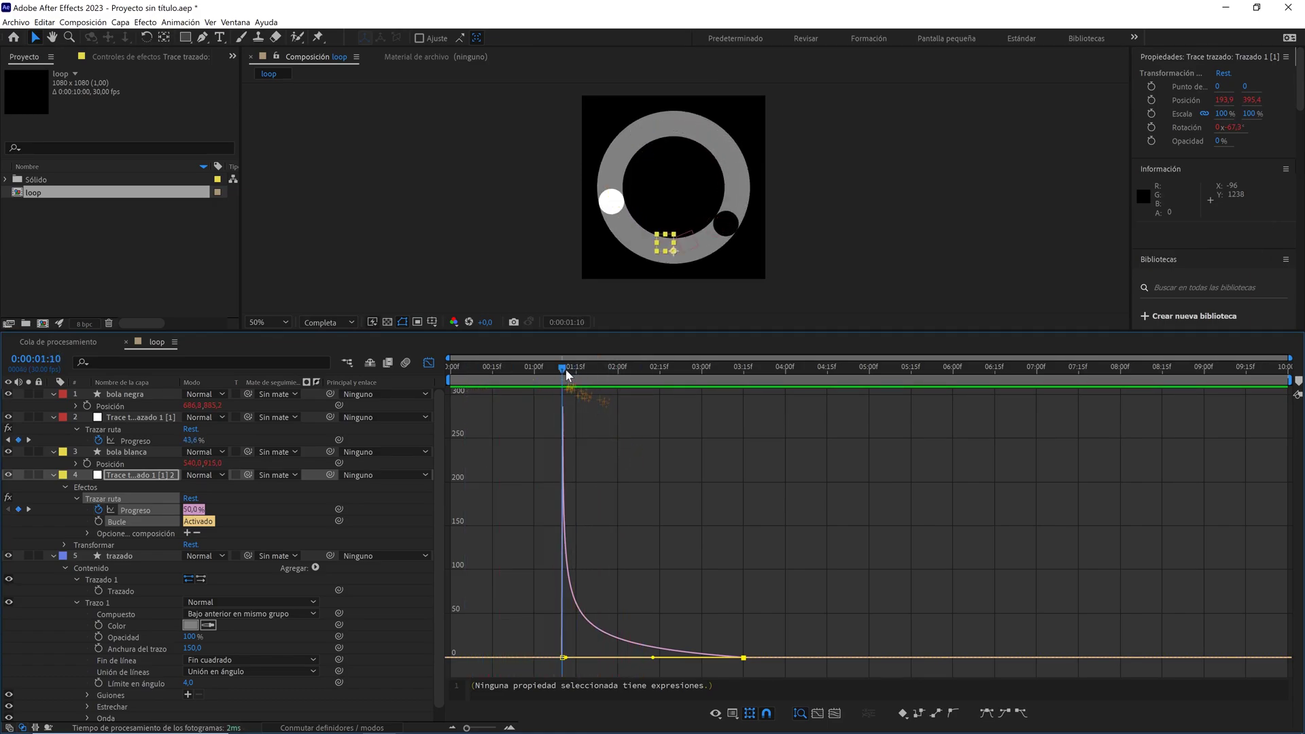
key(space)
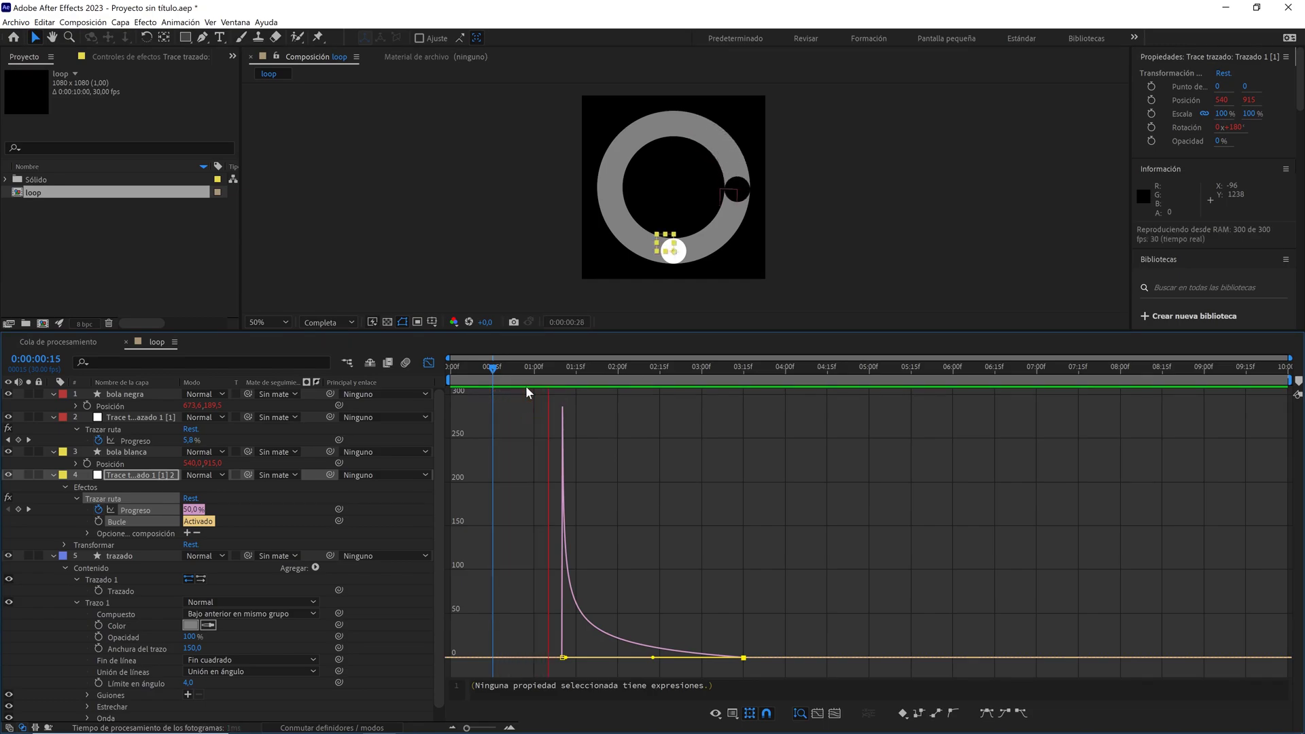
key(space)
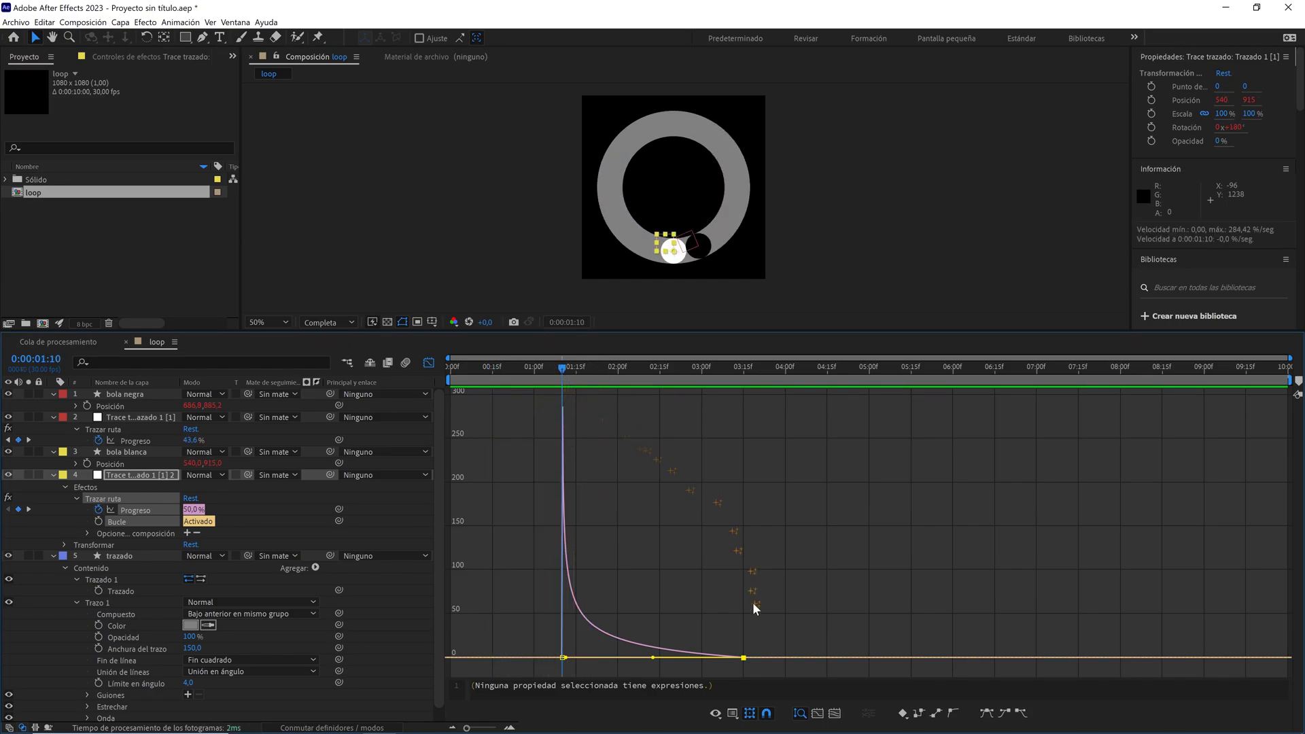
click(739, 712)
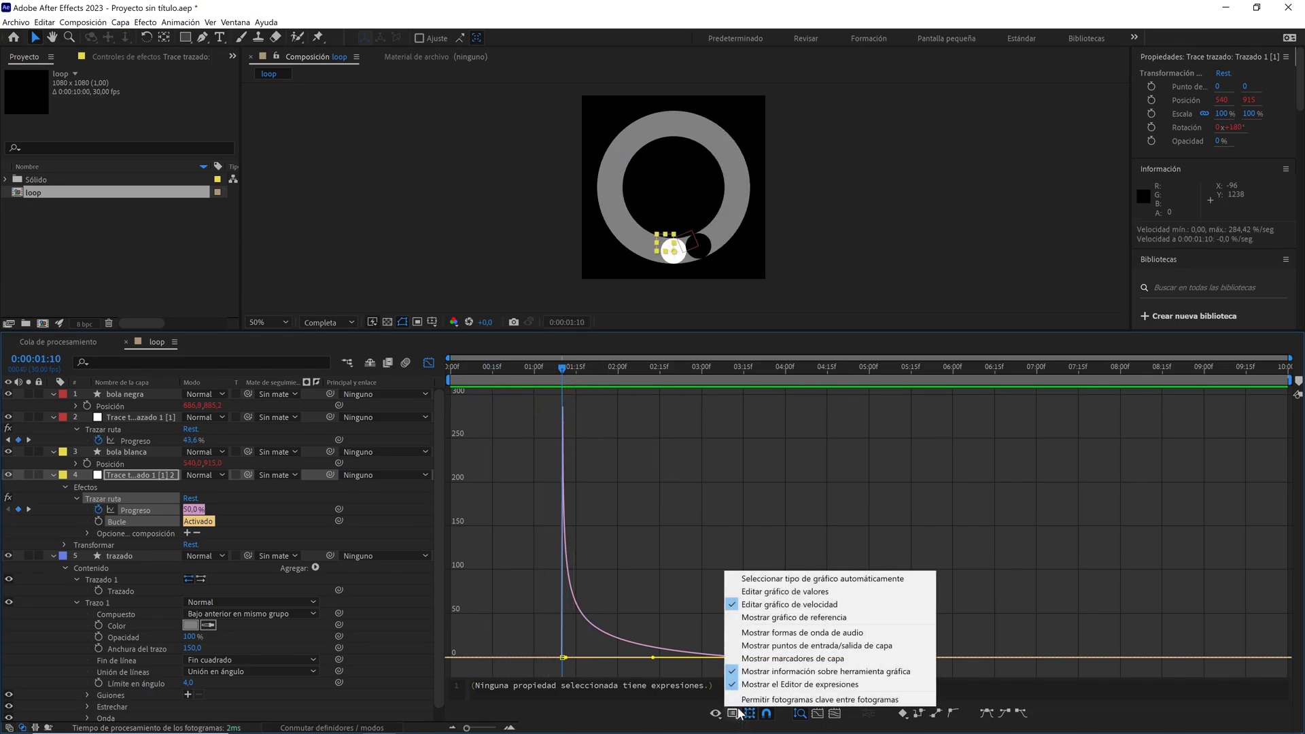
- In the Progreso value graph, reshape the handles at the 50 and 100 keyframes and preview from 0:00:01:05
click(770, 592)
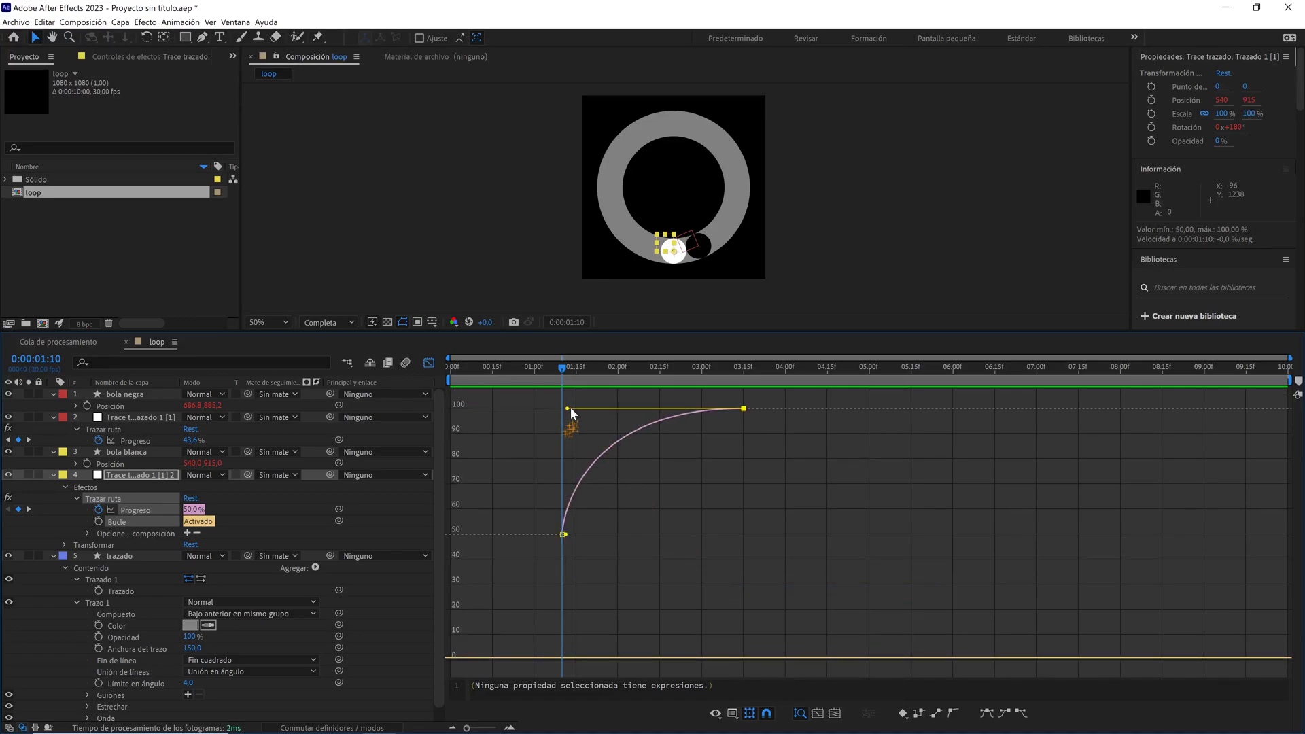
drag(570, 408, 628, 421)
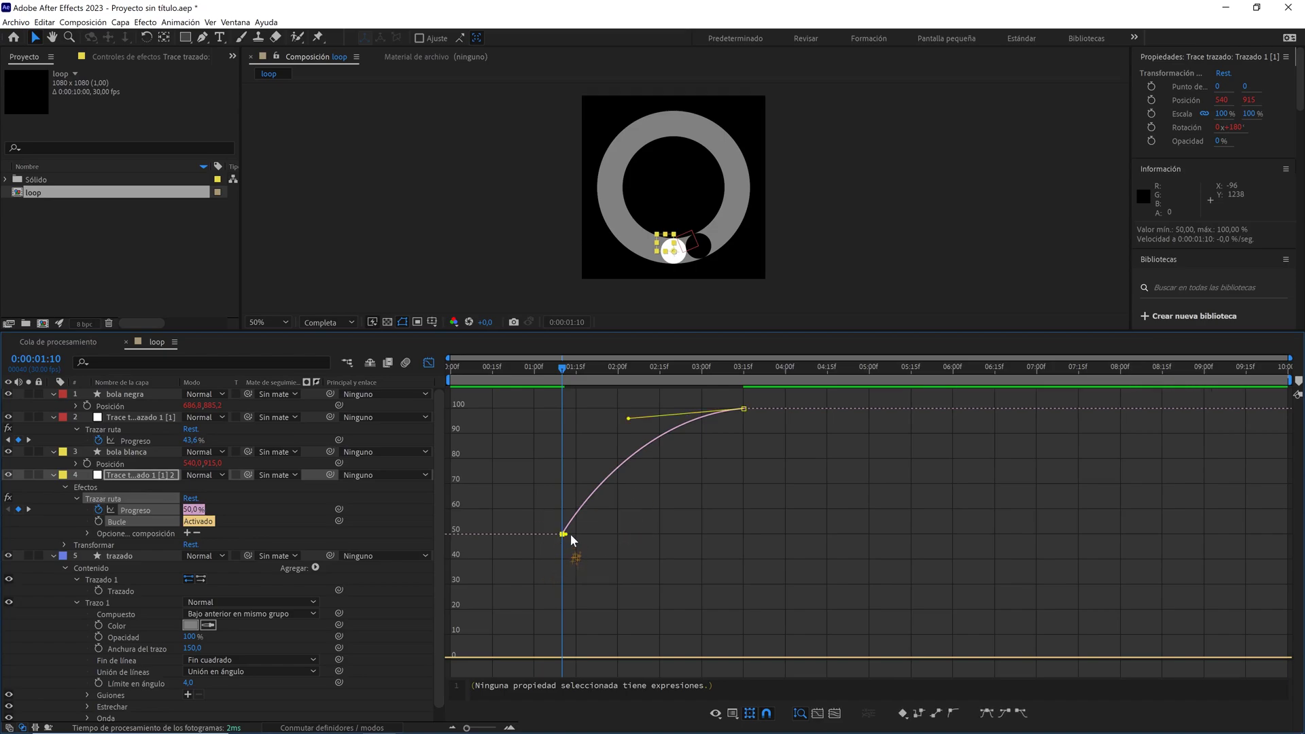
mouse_move(566, 534)
mouse_down()
mouse_move(586, 511)
mouse_move(582, 475)
mouse_up()
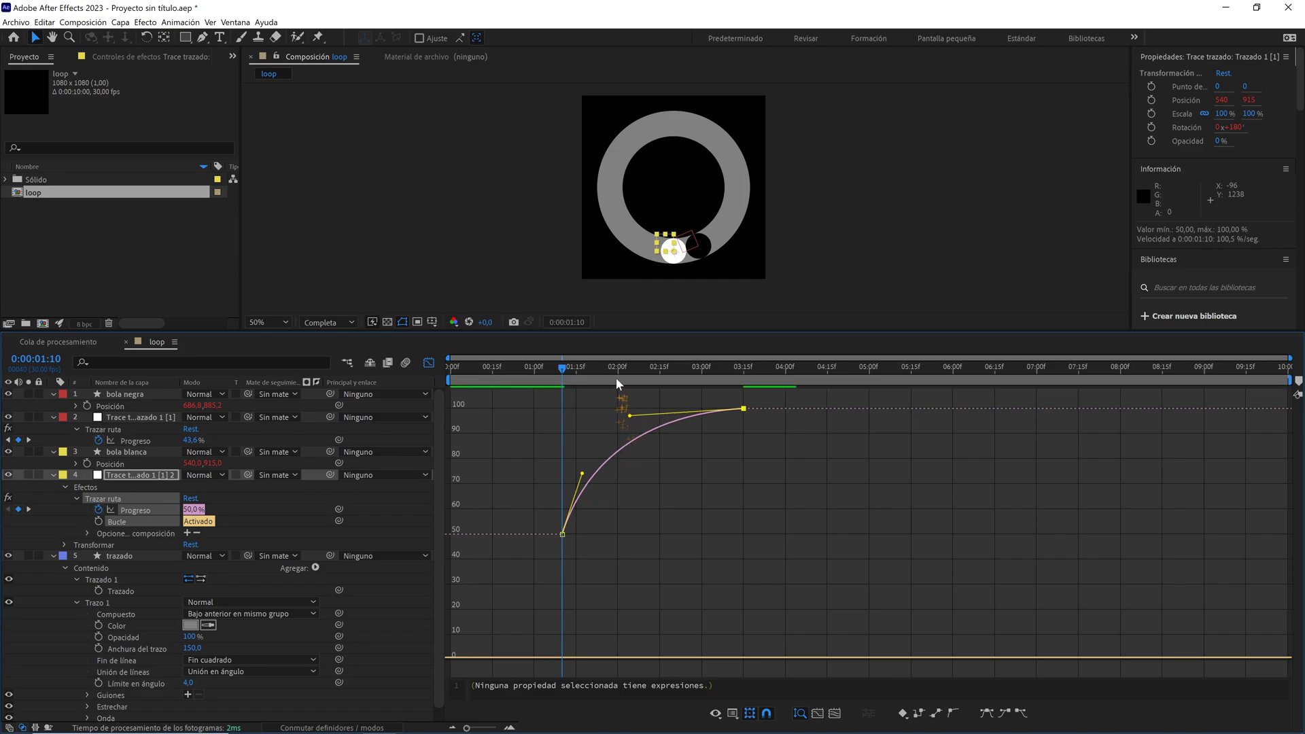
drag(615, 368, 548, 368)
click(662, 499)
key(space)
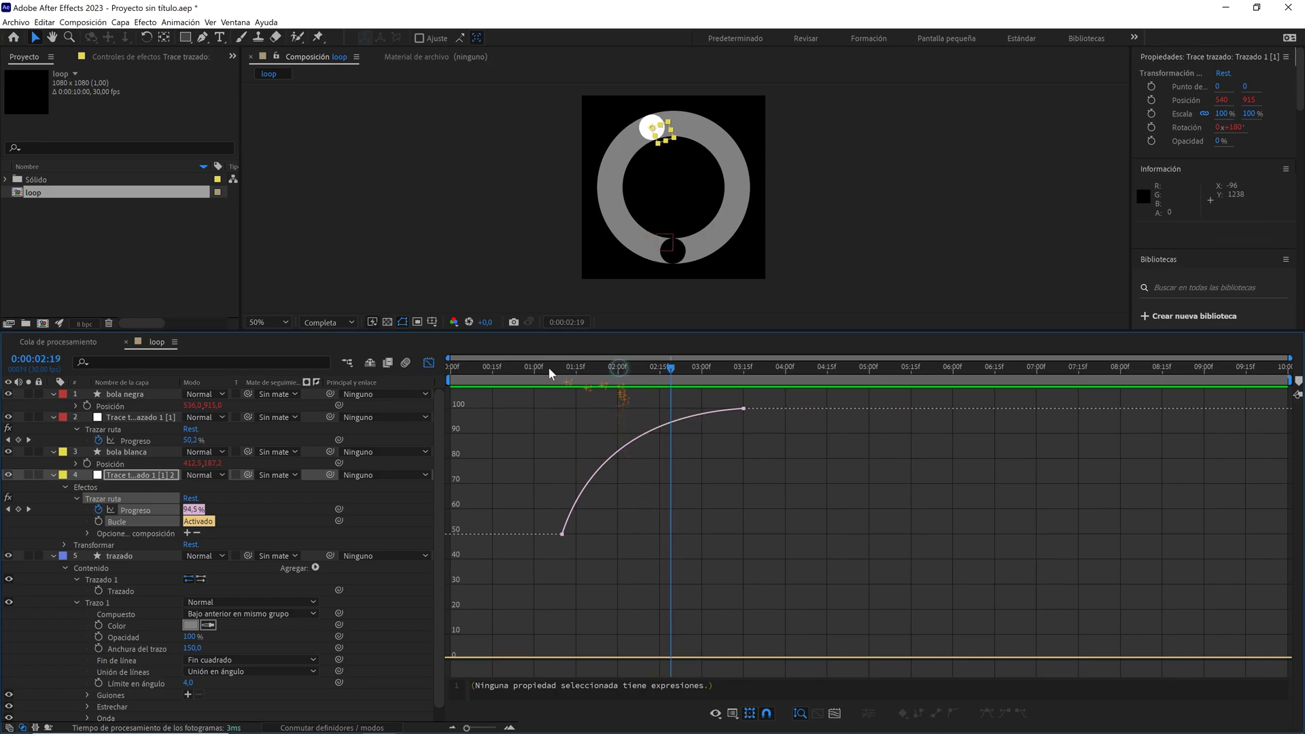
drag(549, 367, 493, 367)
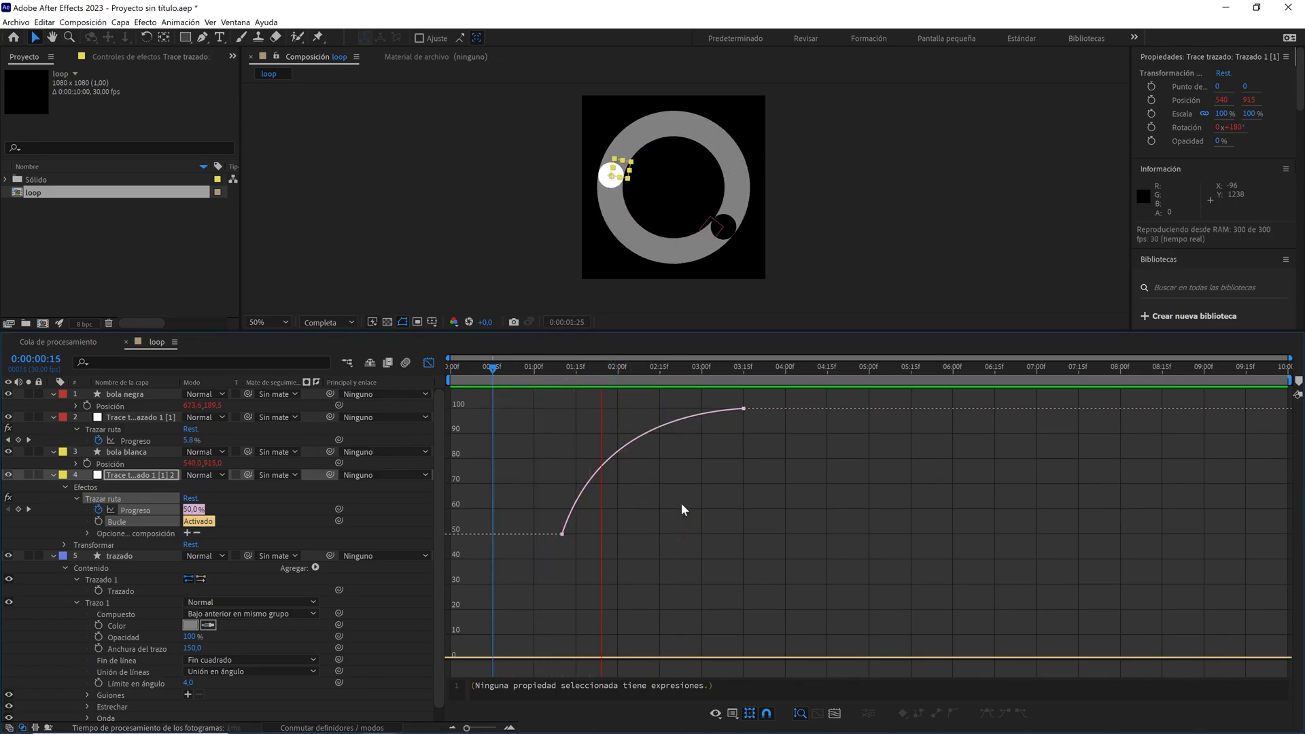
- Pull the 50% keyframe's Bezier handle further and preview the reshaped ball motion
click(563, 535)
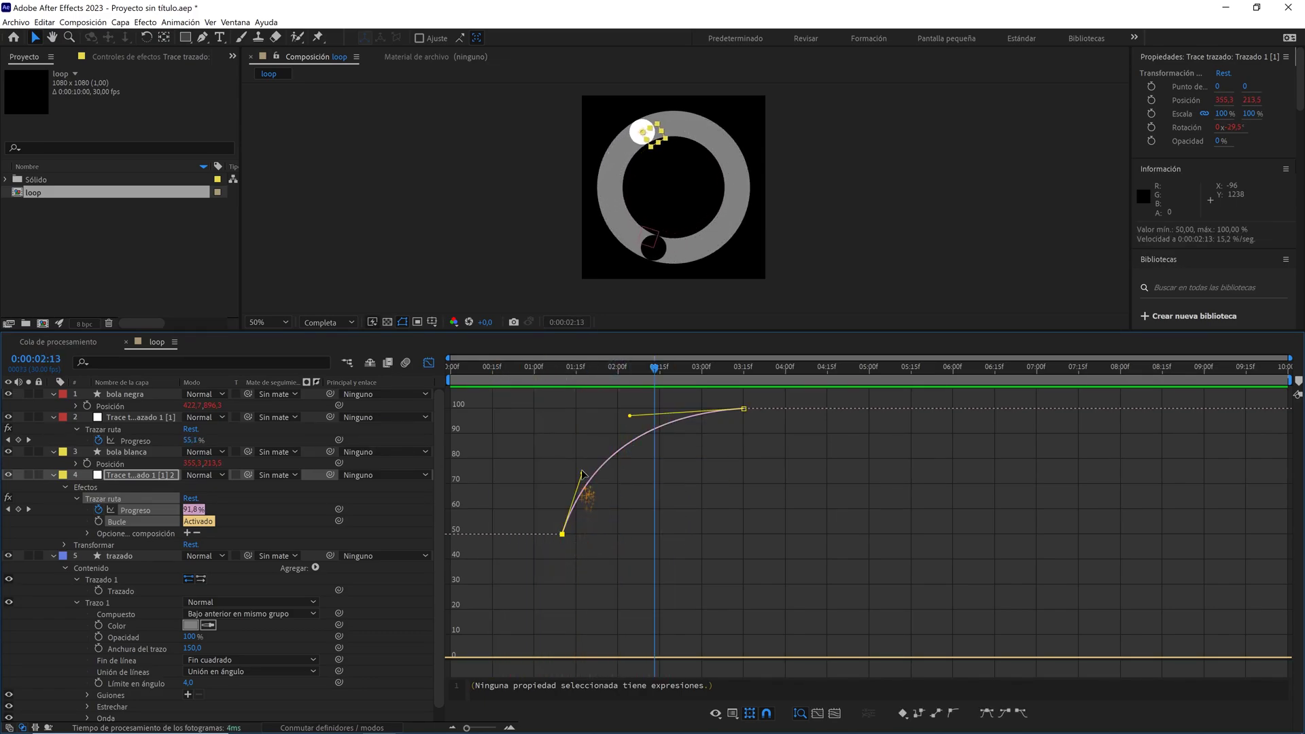
drag(579, 474, 575, 469)
key(space)
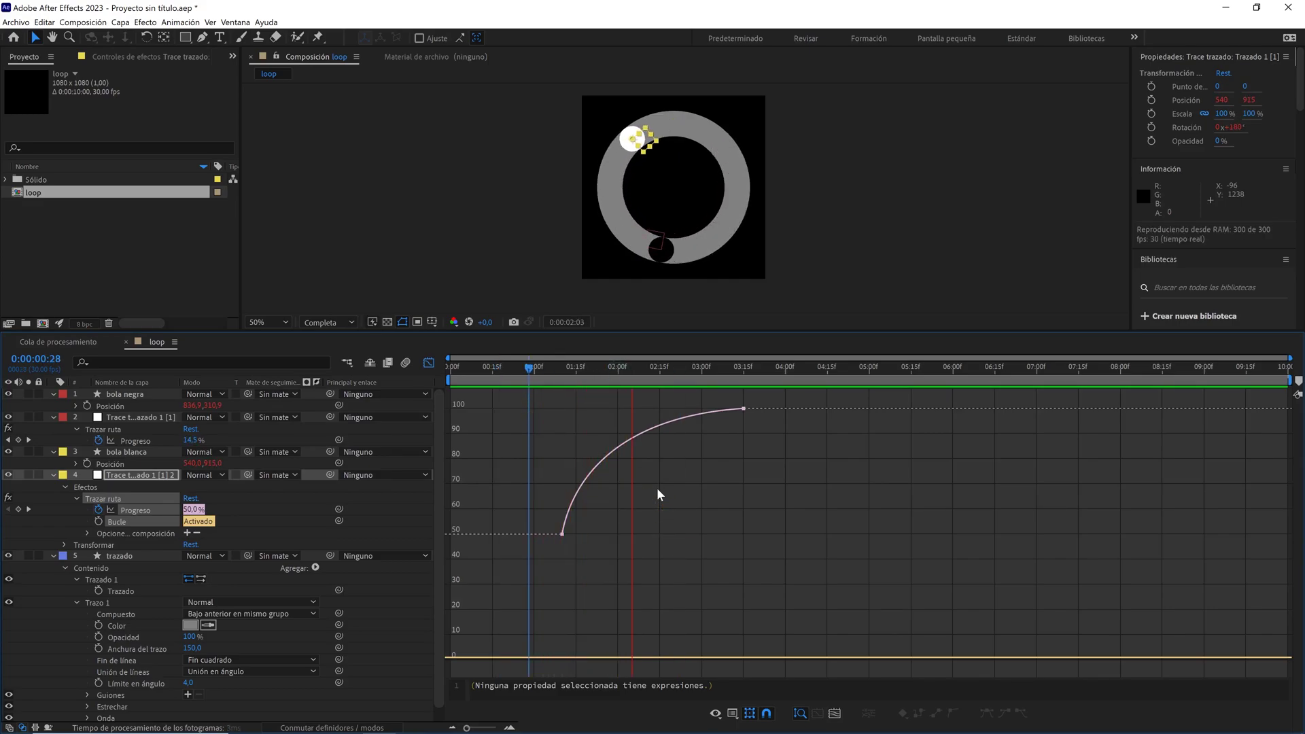
key(space)
- In the speed graph, give the last Progreso keyframe an incoming velocity of 10
click(732, 713)
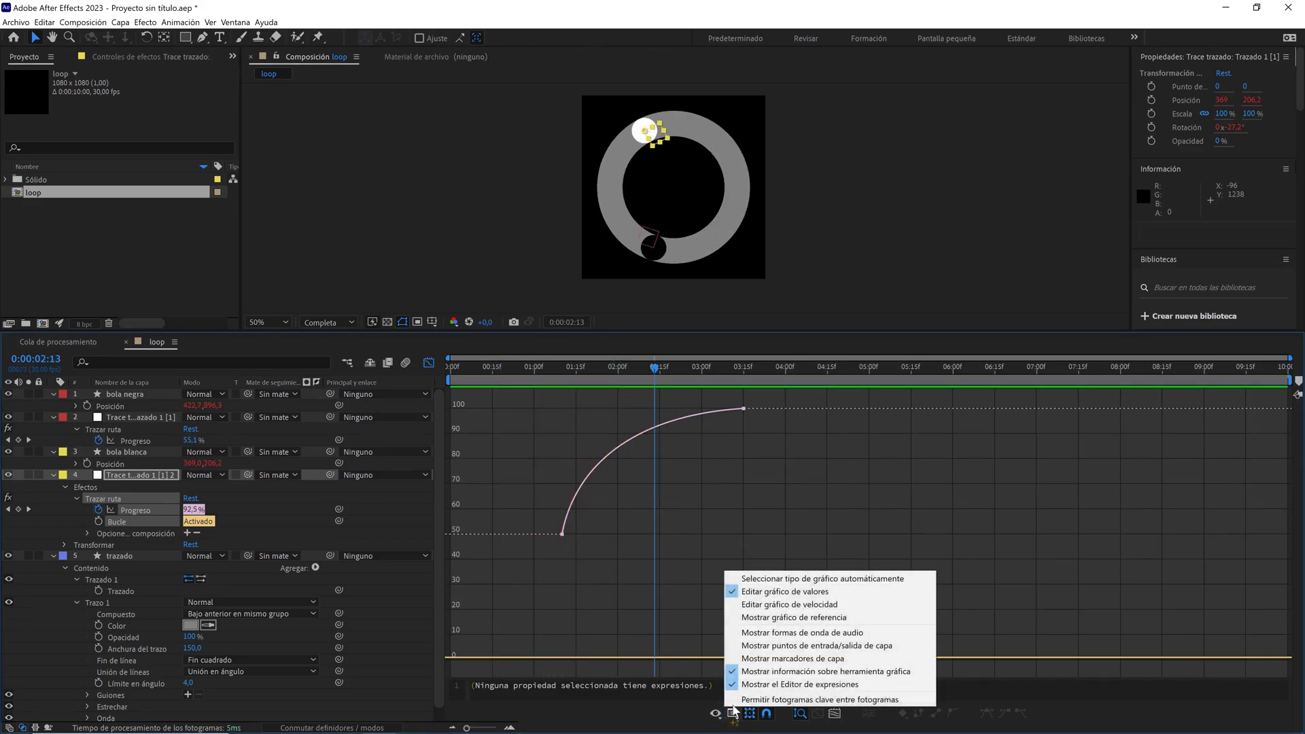
click(787, 606)
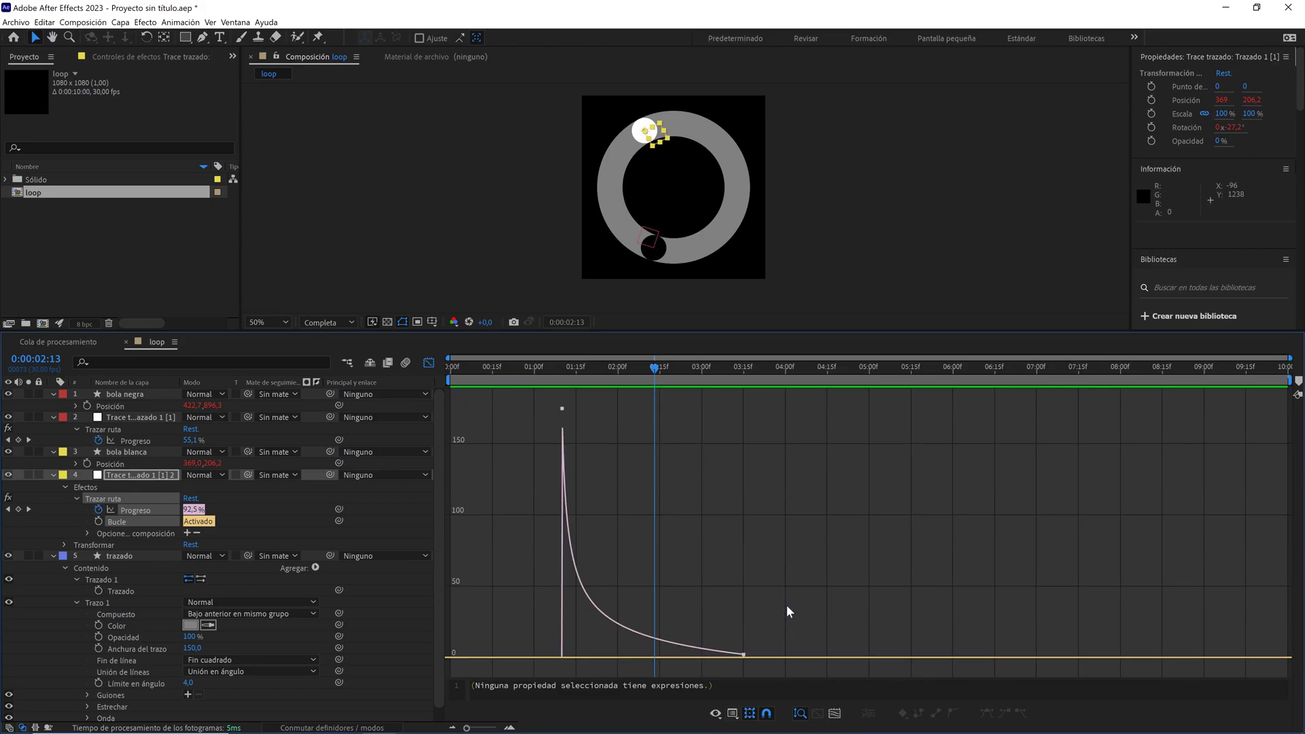
double_click(744, 656)
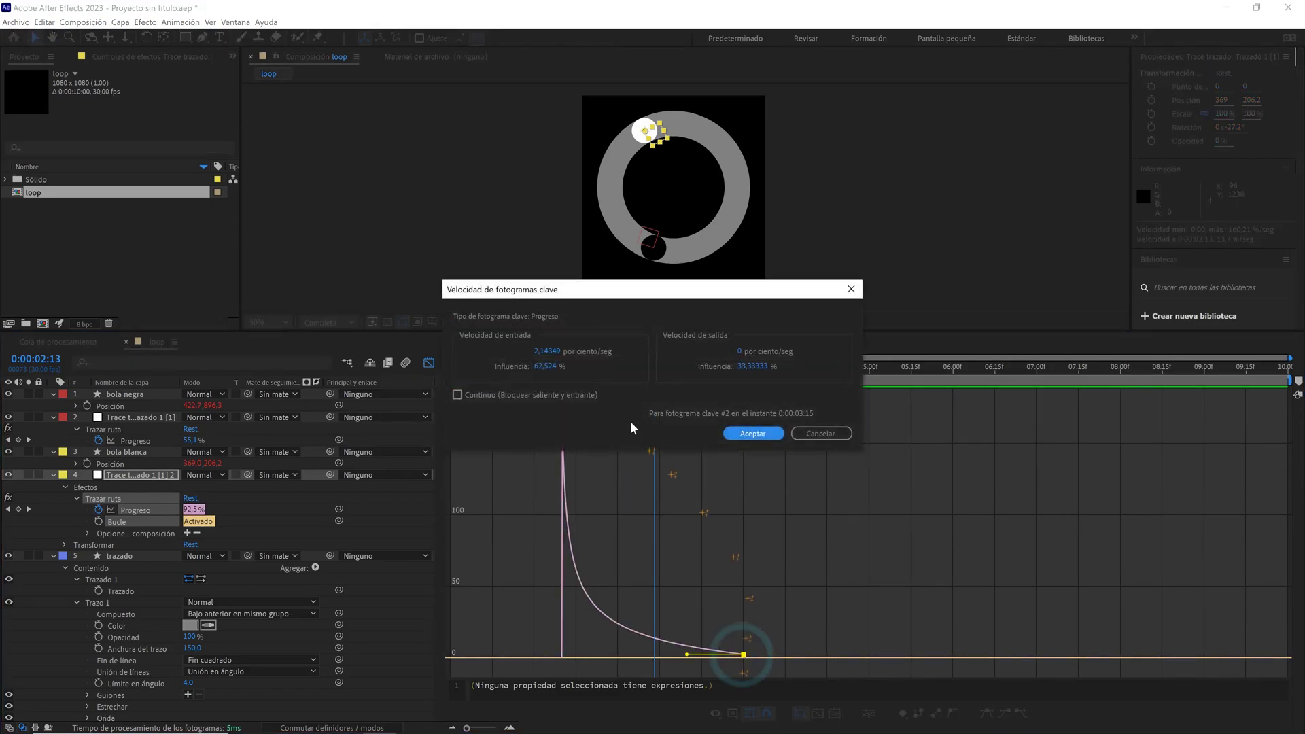
click(553, 350)
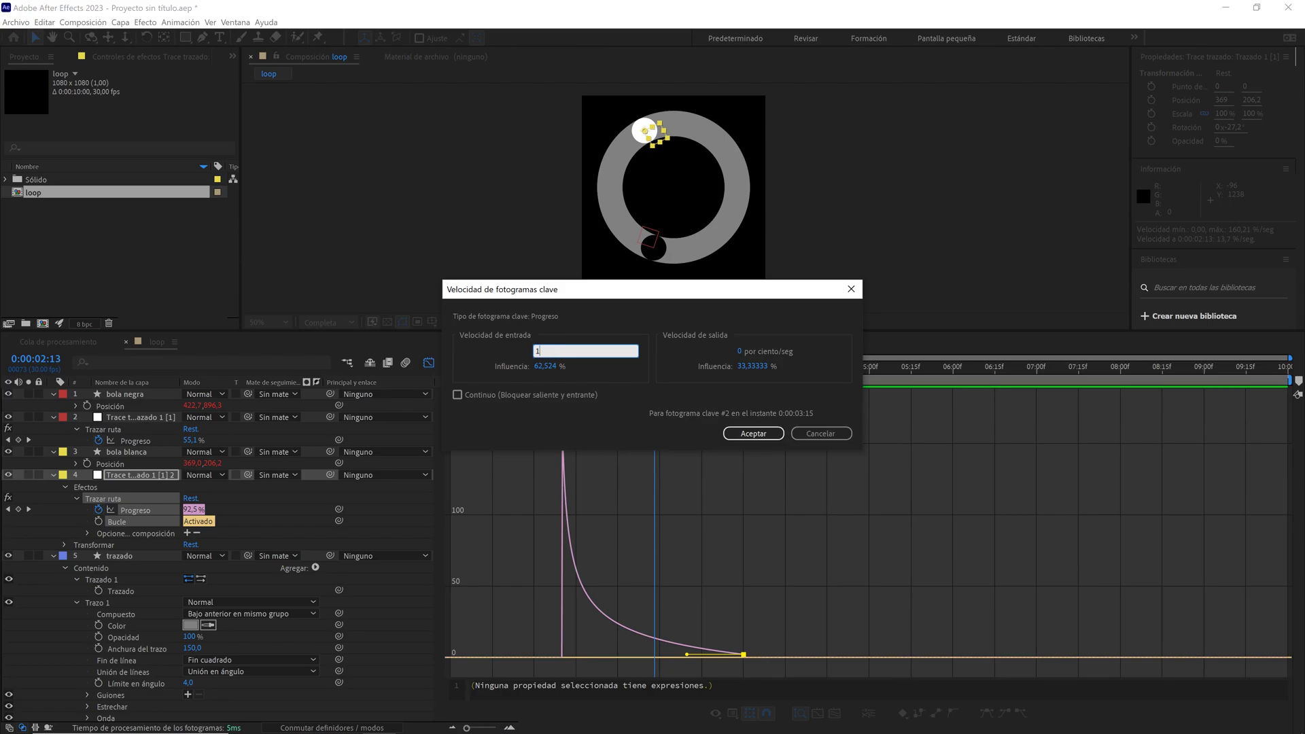
text(0)
click(745, 432)
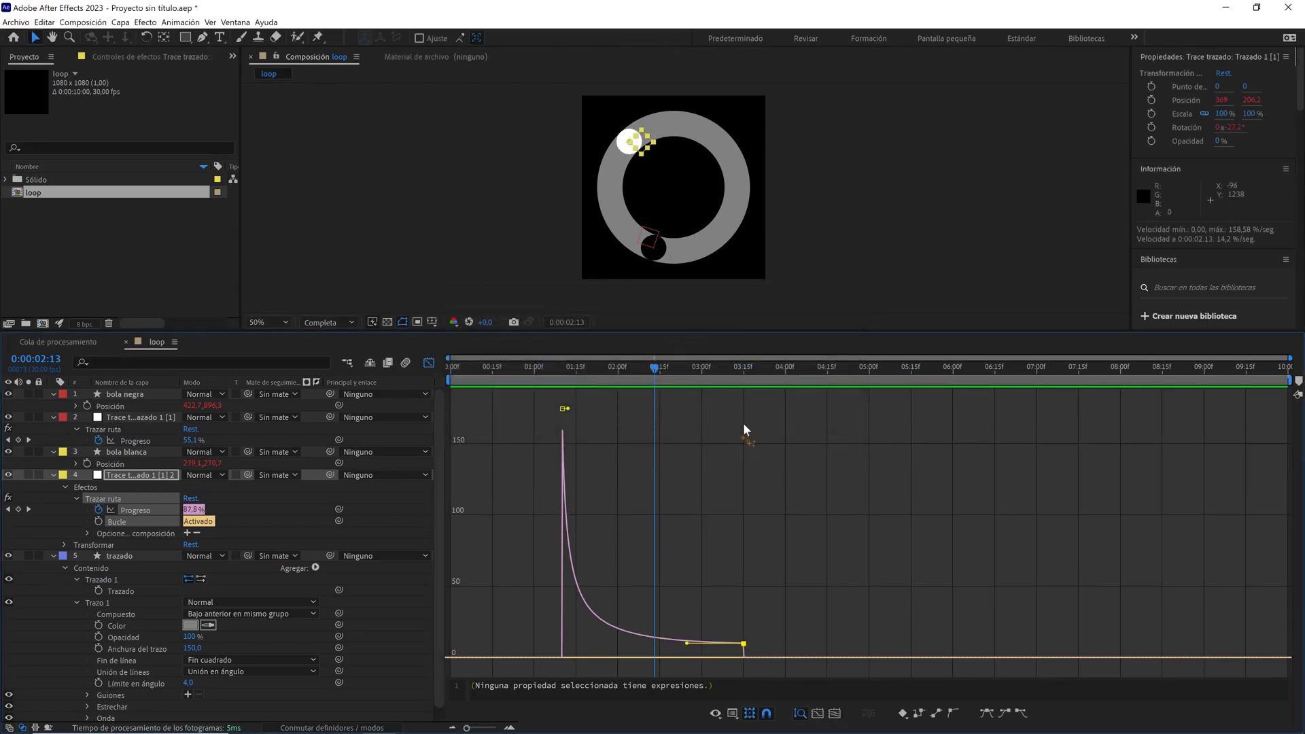
- Preview the gentler arrival at 3:15 and return to the first frame
drag(651, 383, 517, 373)
key(space)
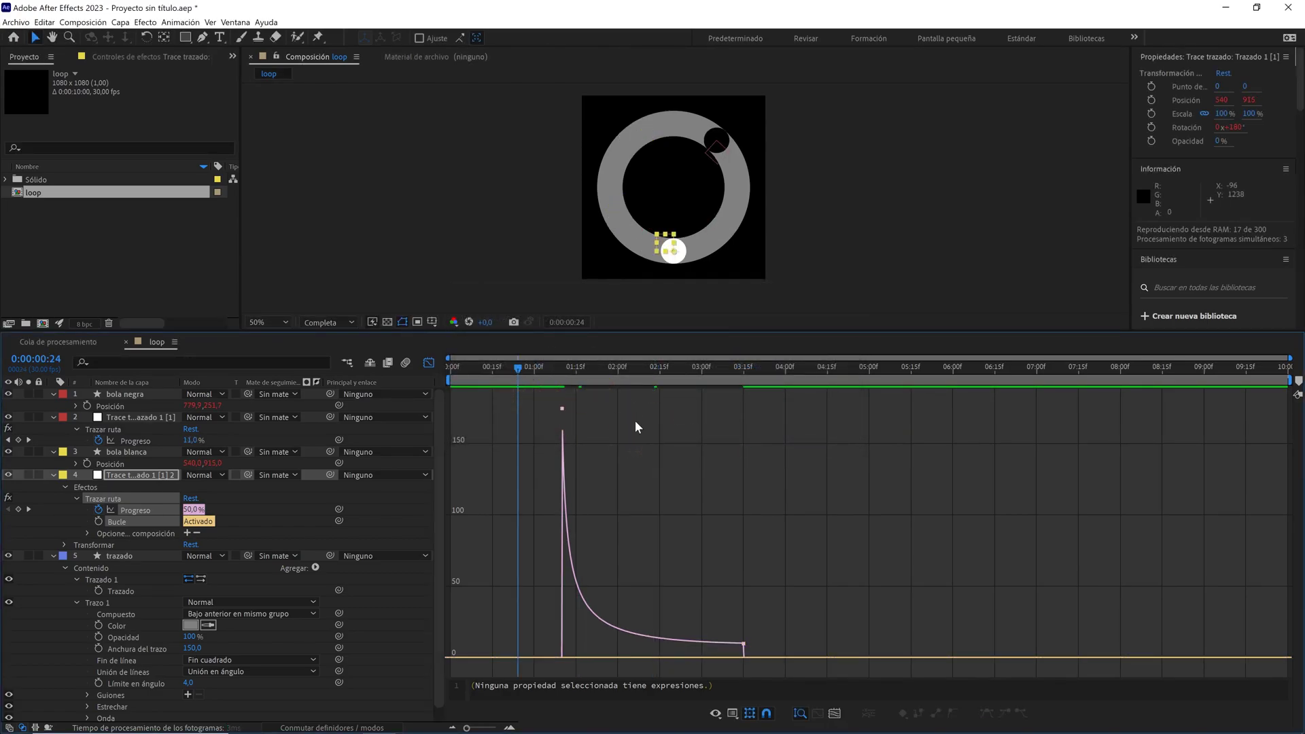
click(484, 367)
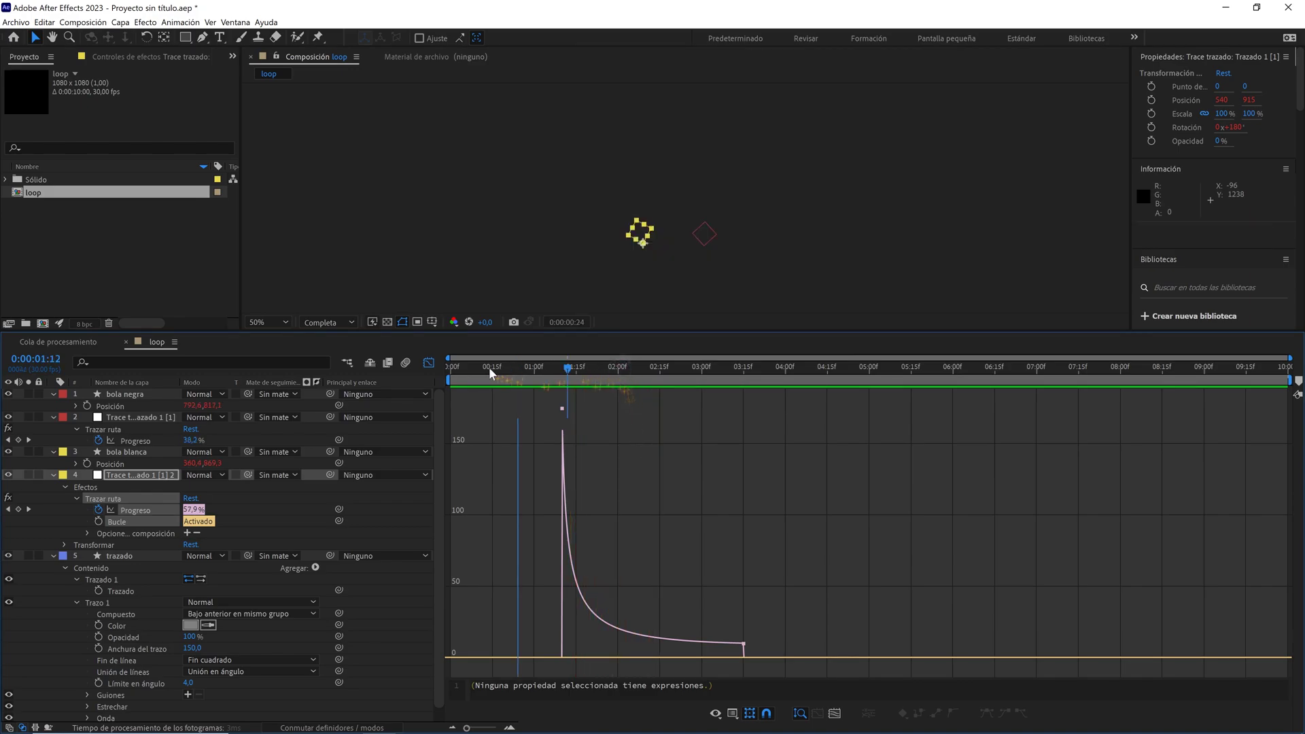
key(space)
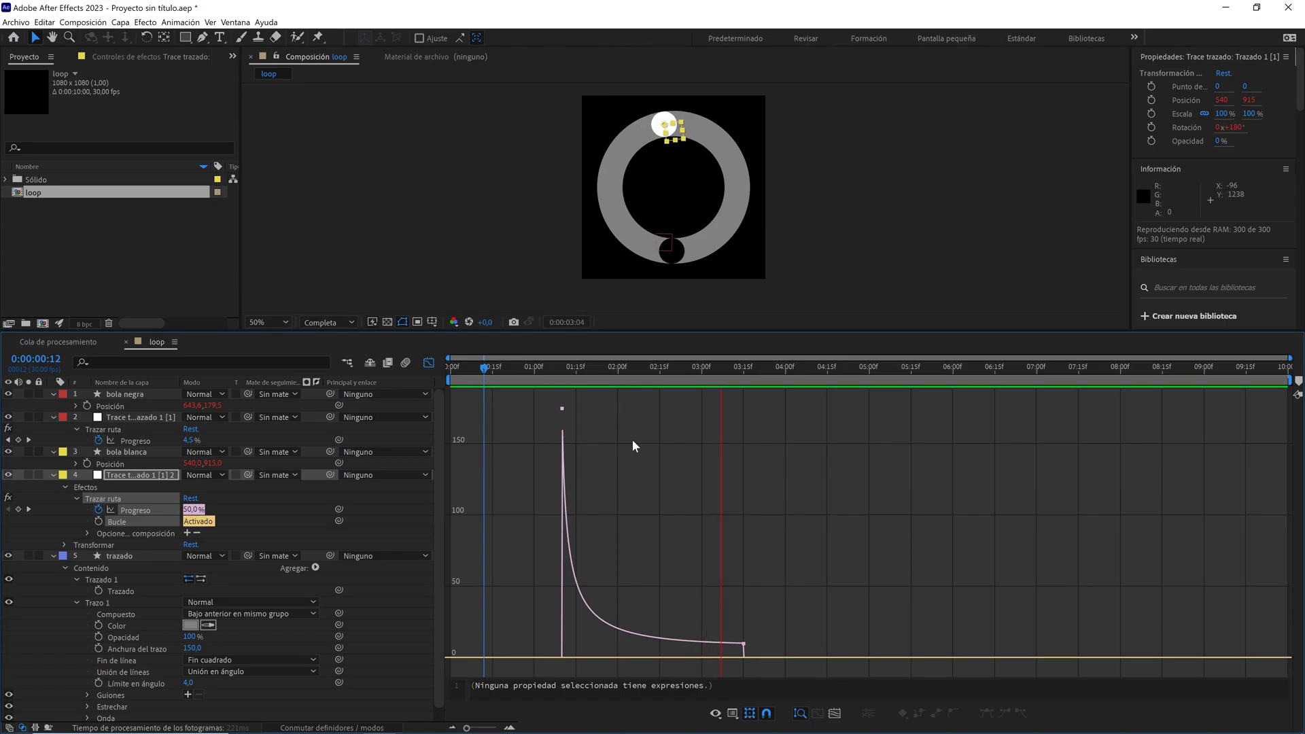
key(space)
key(Home)
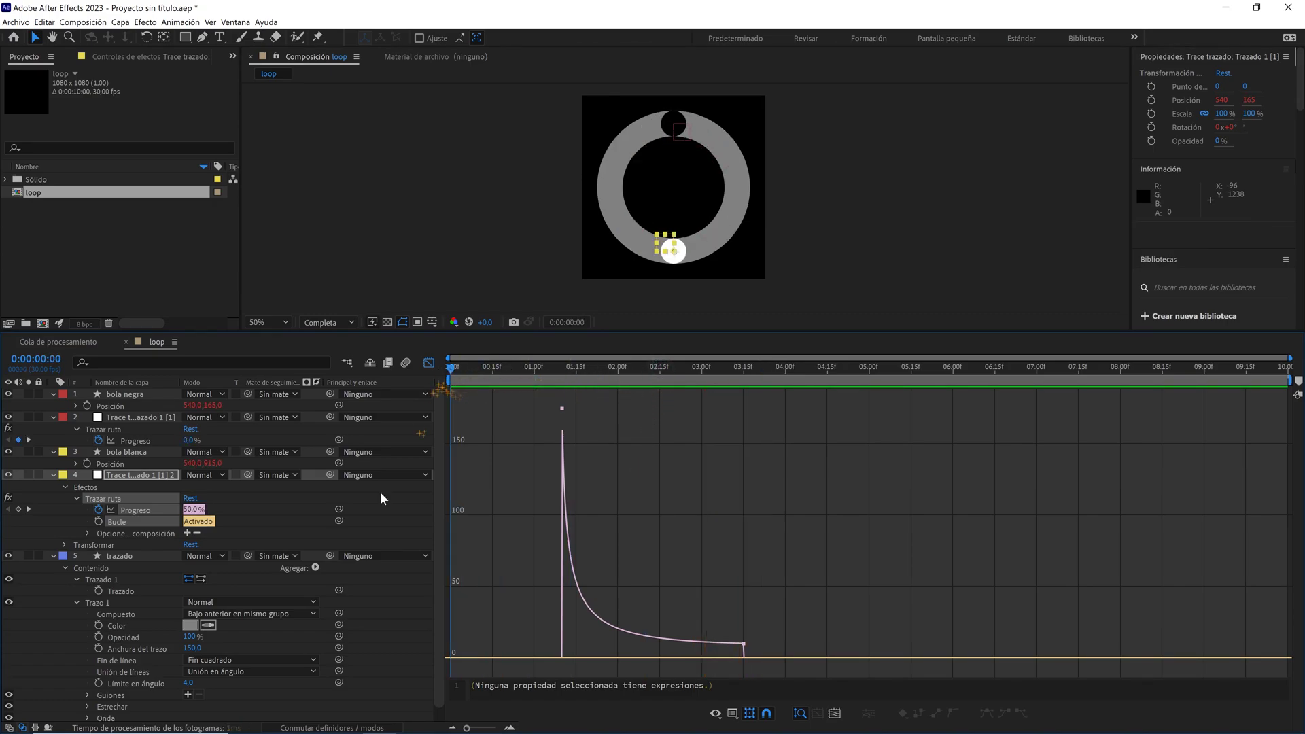
- Collapse all layers, leave the Graph Editor, and duplicate the trazado layer to rename it 'trazado conector'
key(ctrl+a)
key(ctrl+grave)
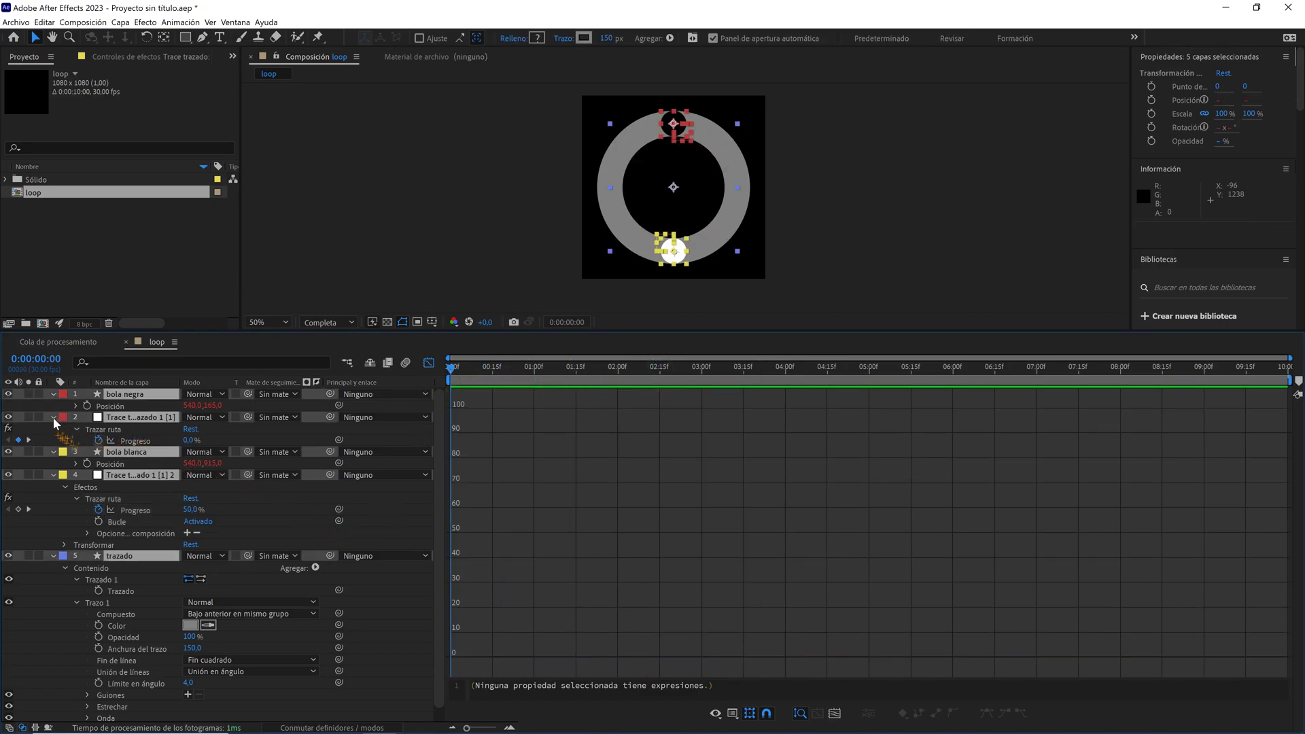
click(193, 478)
click(428, 362)
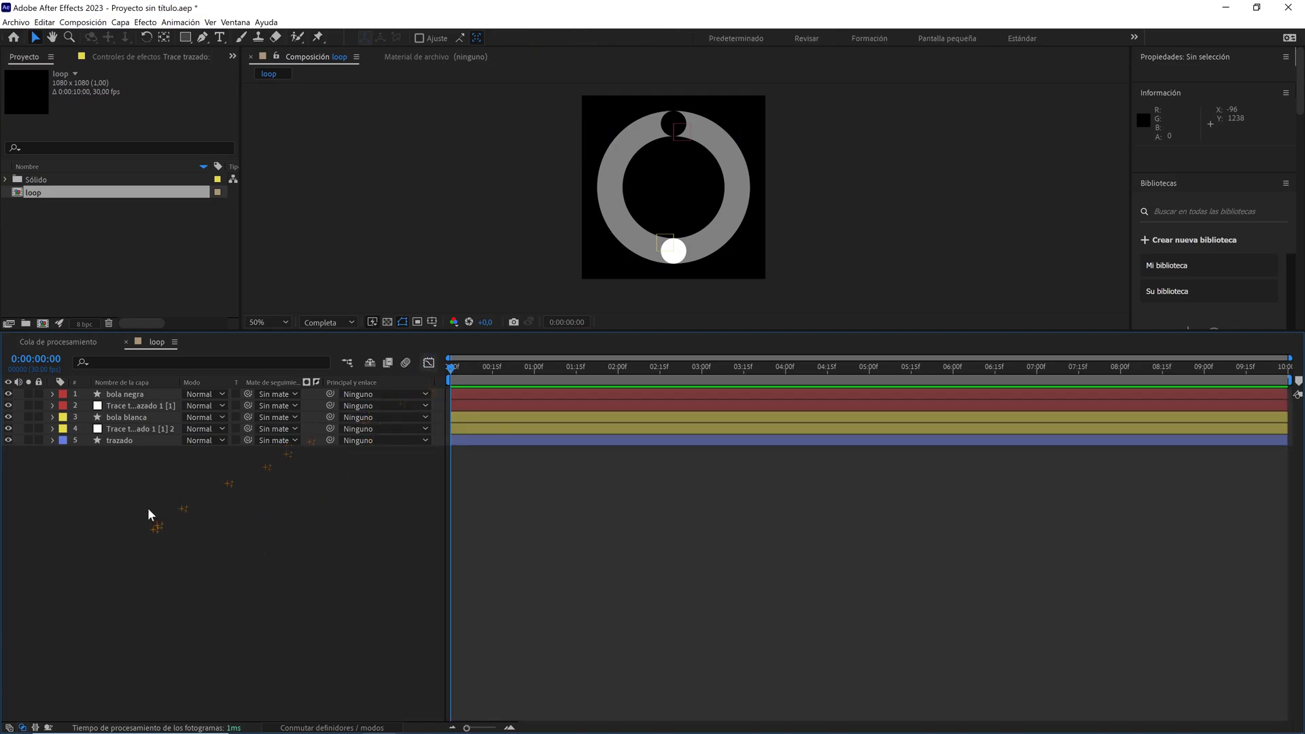
click(119, 442)
key(ctrl+d)
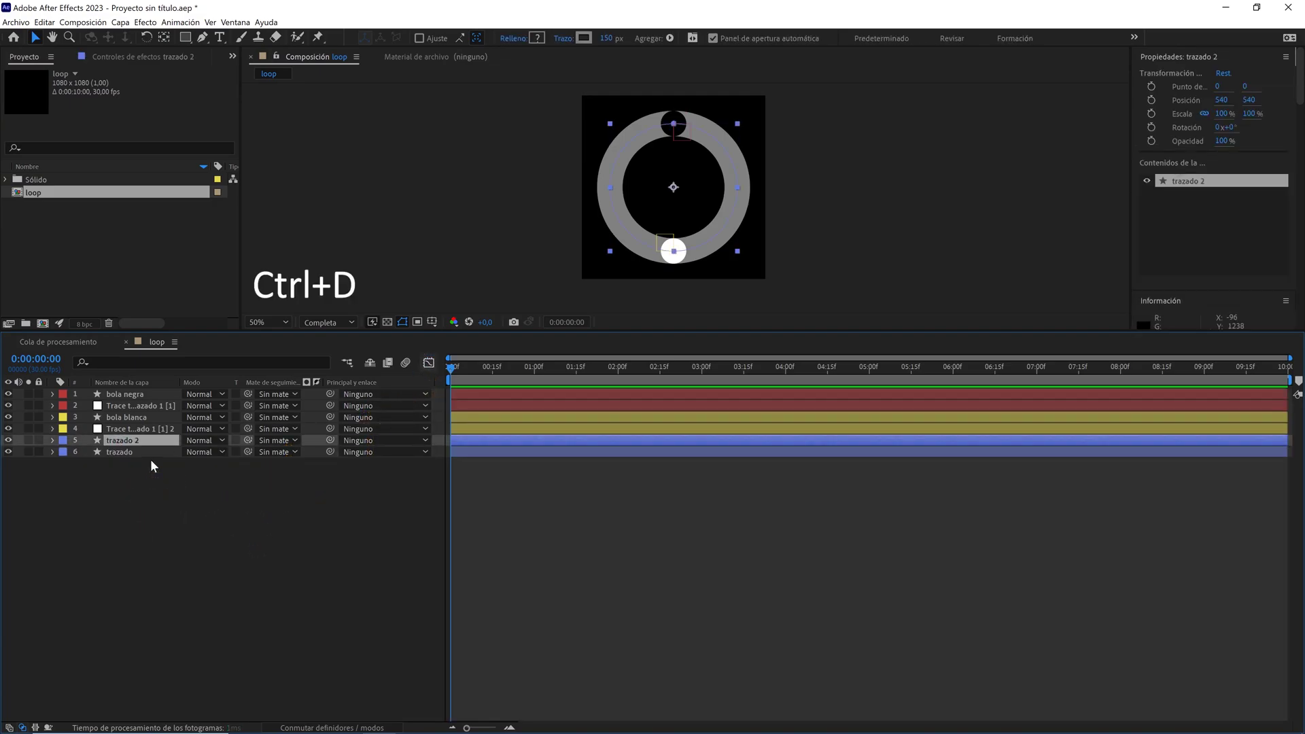
key(Return)
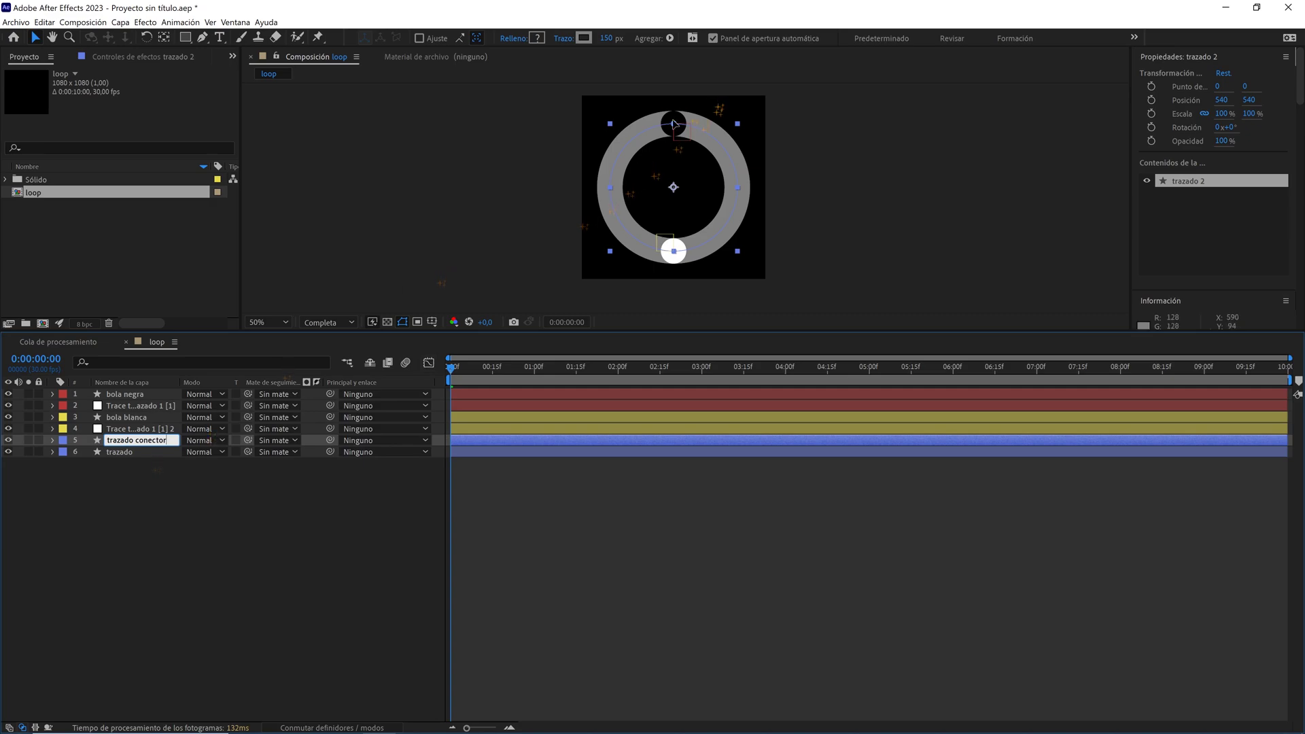
- Name the copy 'trazado conector', label it green, and add a Trim Paths operation
click(213, 481)
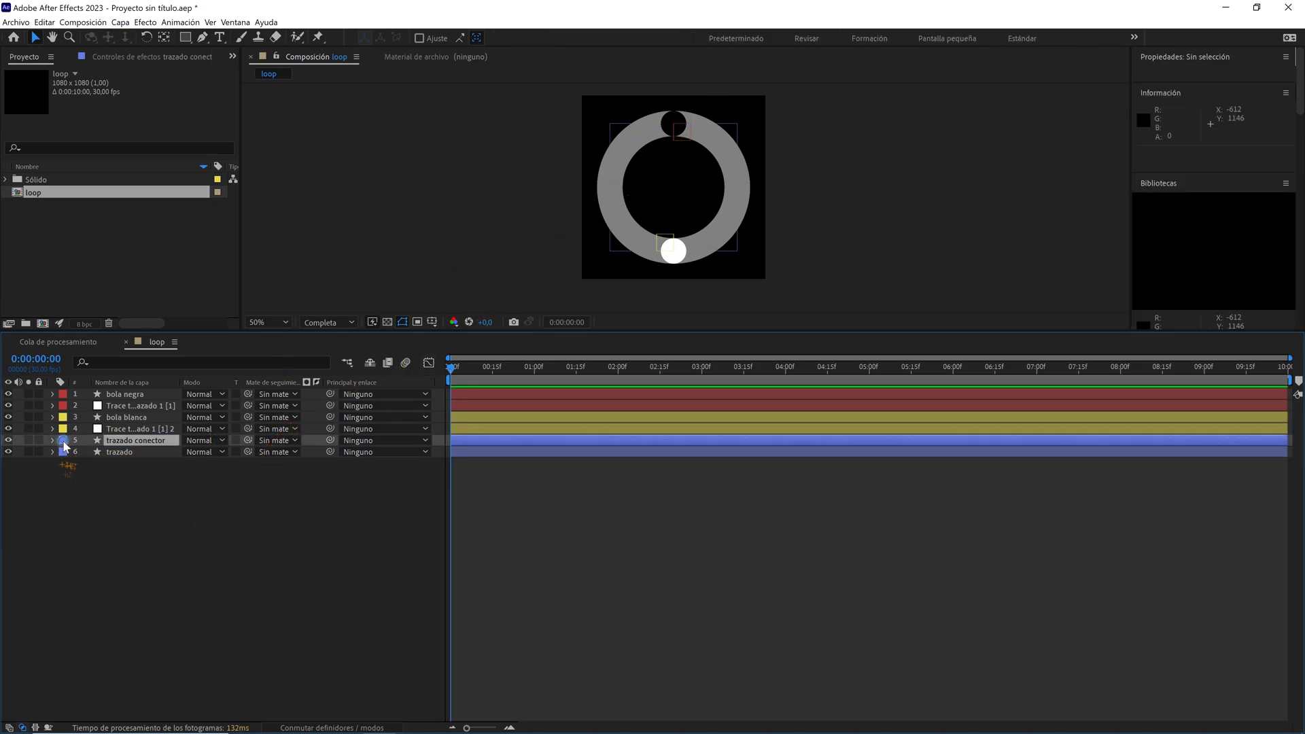
click(62, 439)
click(114, 589)
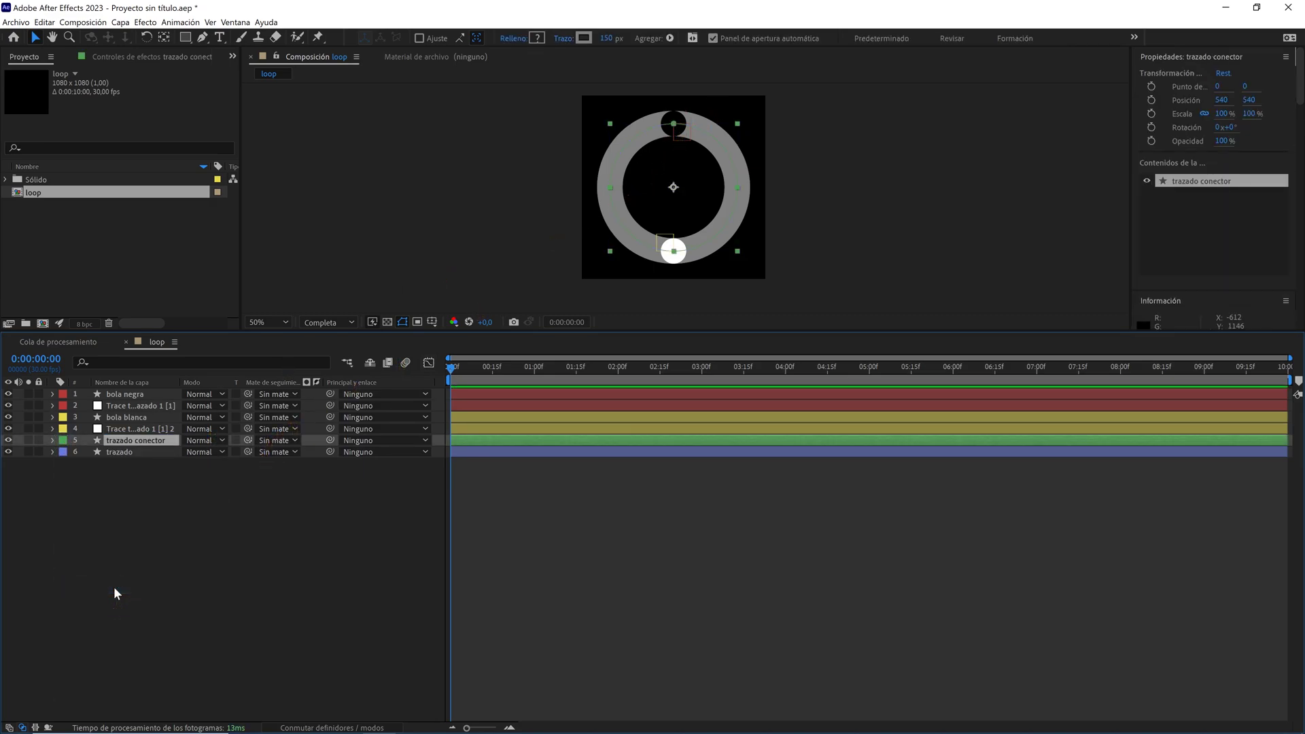
click(53, 441)
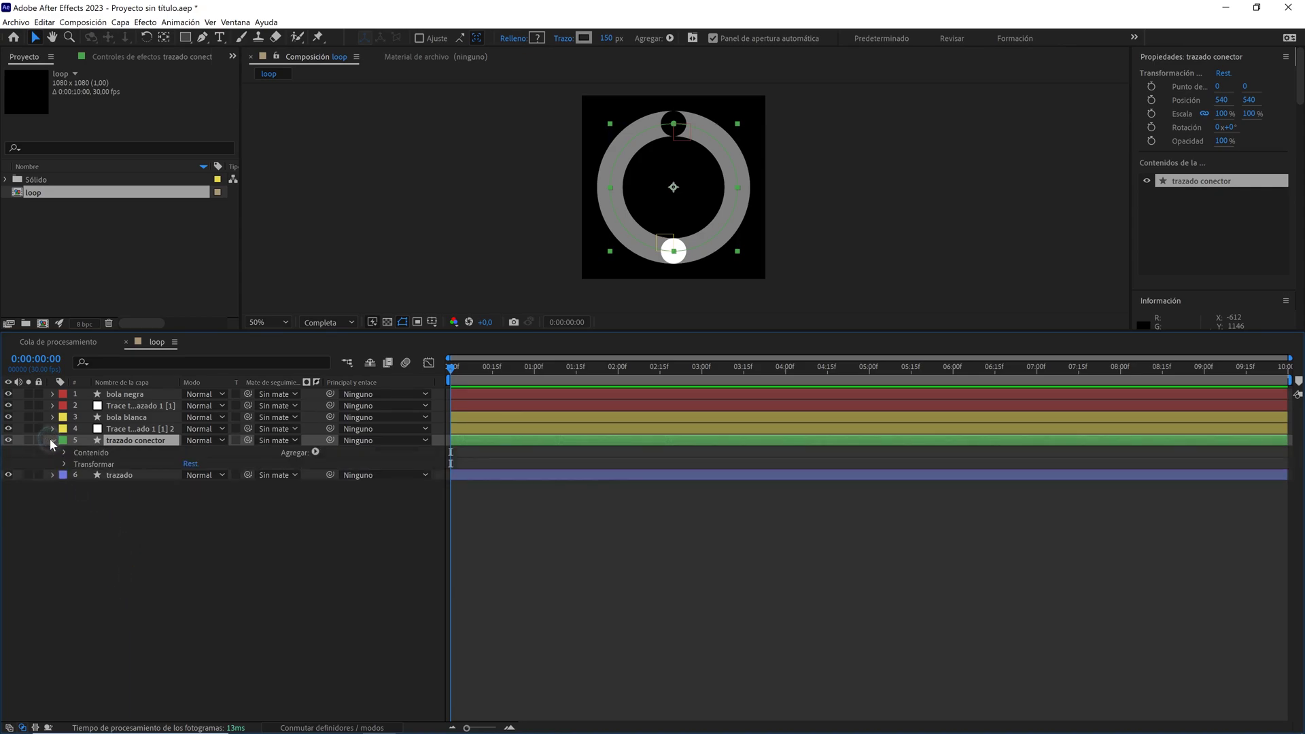
click(315, 452)
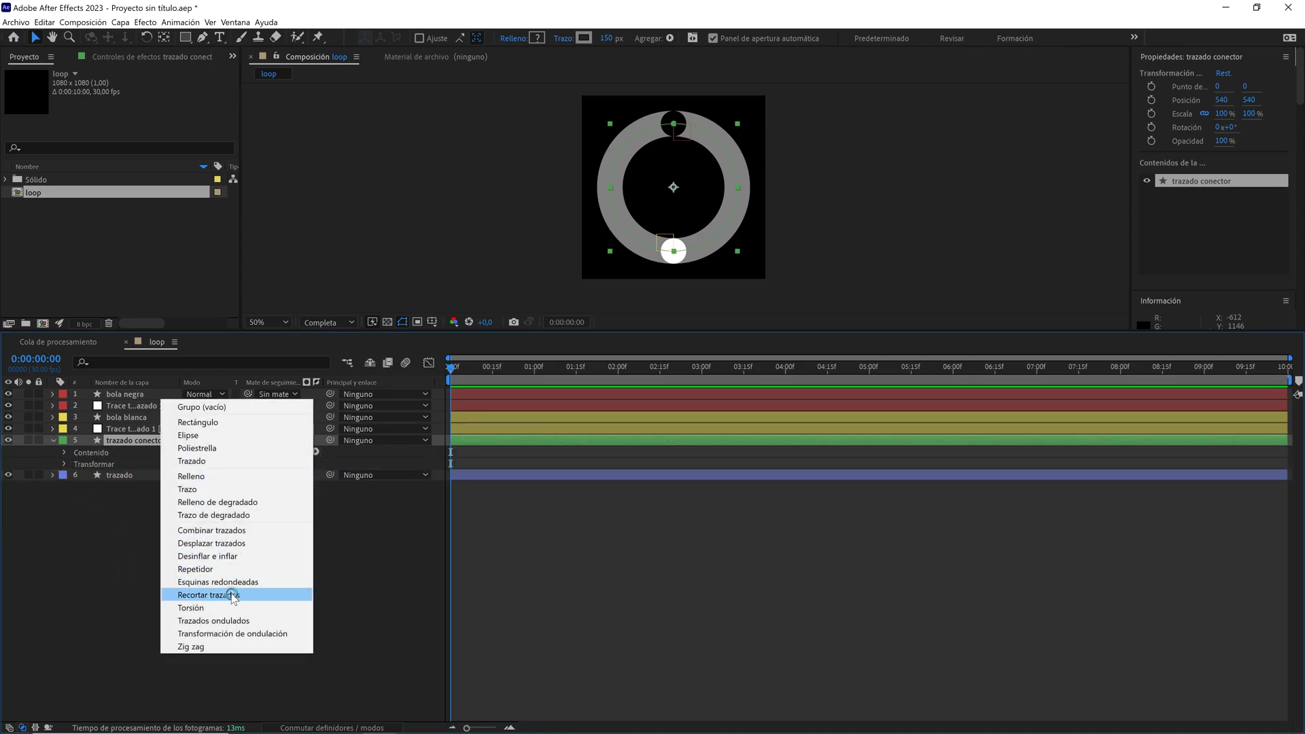
click(232, 595)
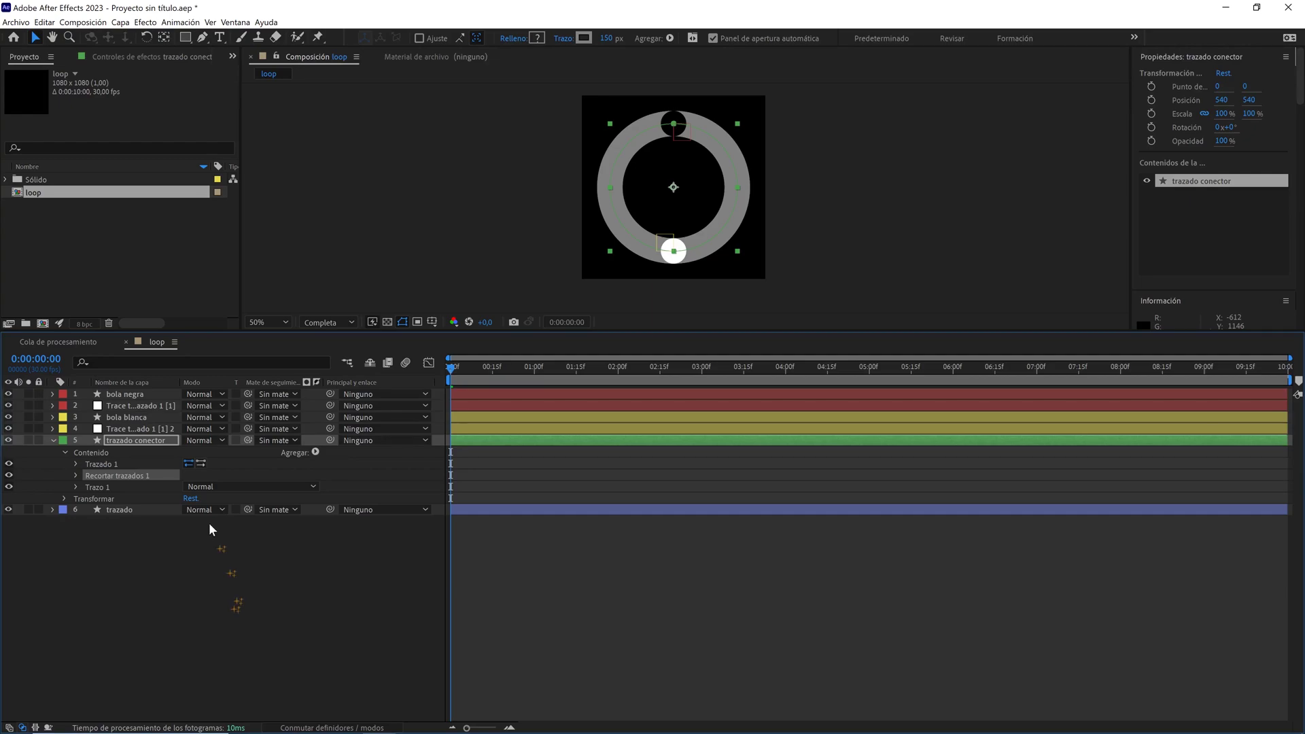
- Make the connector's stroke bright red and trim it to a partial arc of the ring
click(585, 39)
mouse_move(812, 256)
mouse_down()
mouse_move(935, 250)
mouse_move(940, 236)
mouse_up()
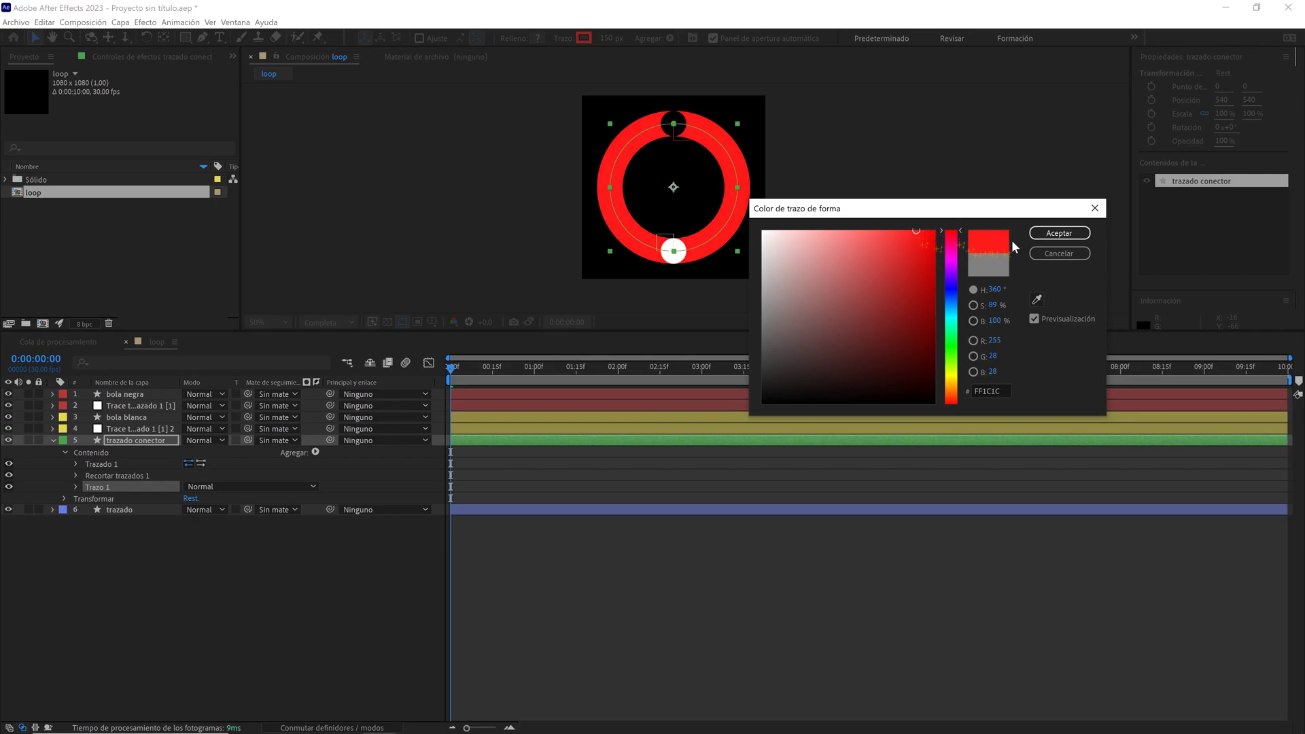
click(1058, 234)
click(76, 476)
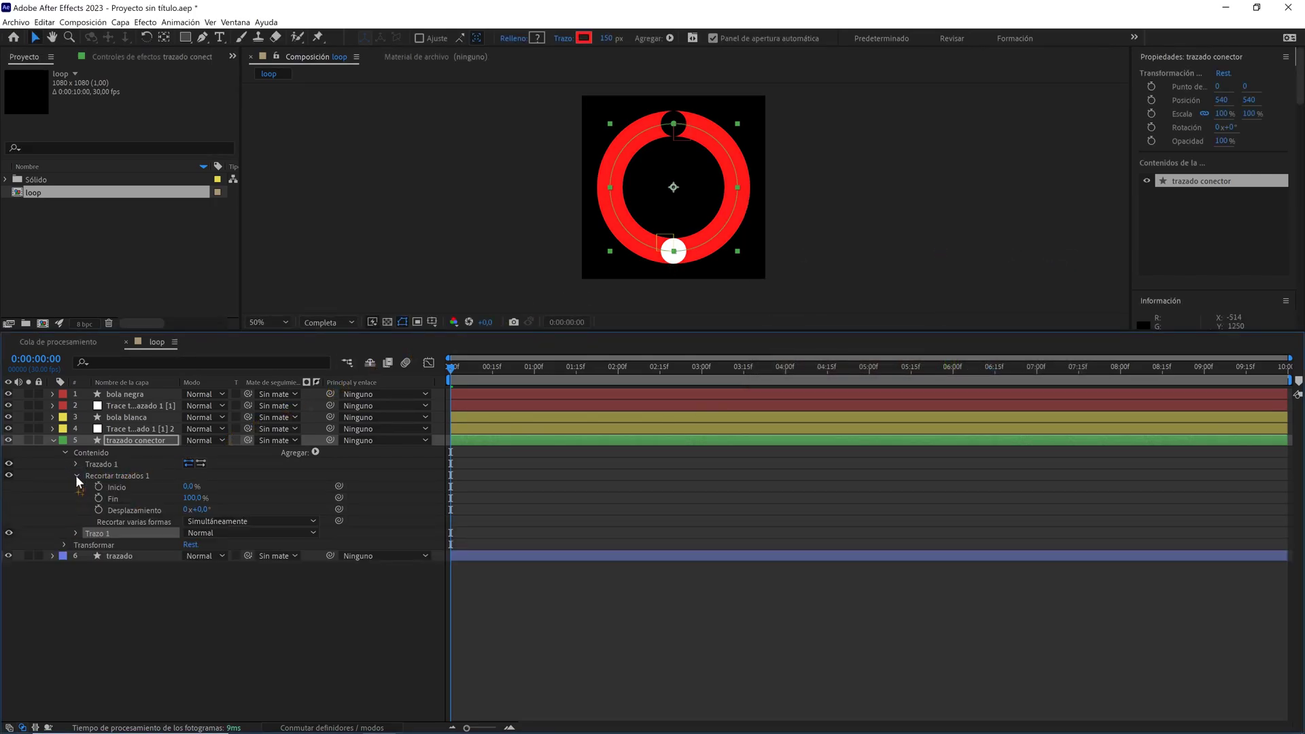
click(229, 488)
mouse_move(193, 487)
mouse_down()
mouse_move(210, 486)
mouse_move(174, 499)
mouse_move(194, 487)
mouse_up()
click(242, 481)
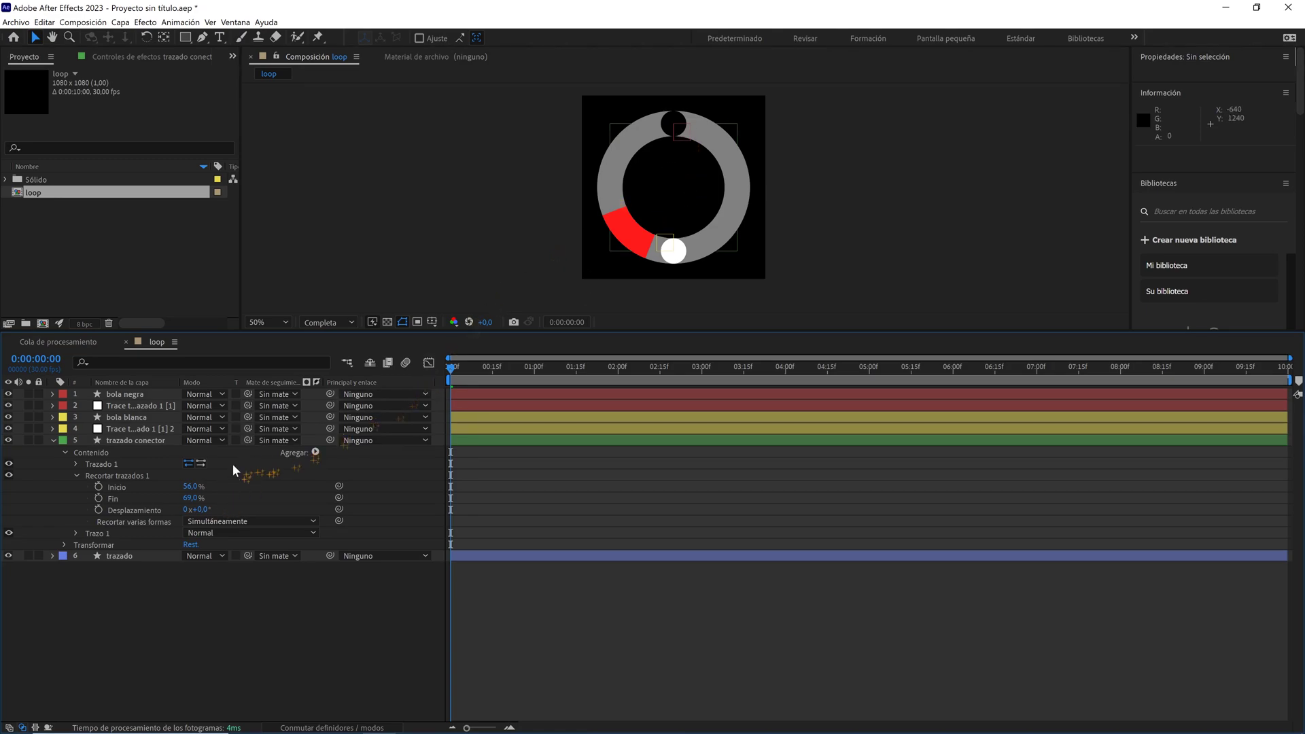
mouse_move(196, 487)
mouse_down()
mouse_move(159, 489)
mouse_move(234, 499)
mouse_move(182, 488)
mouse_up()
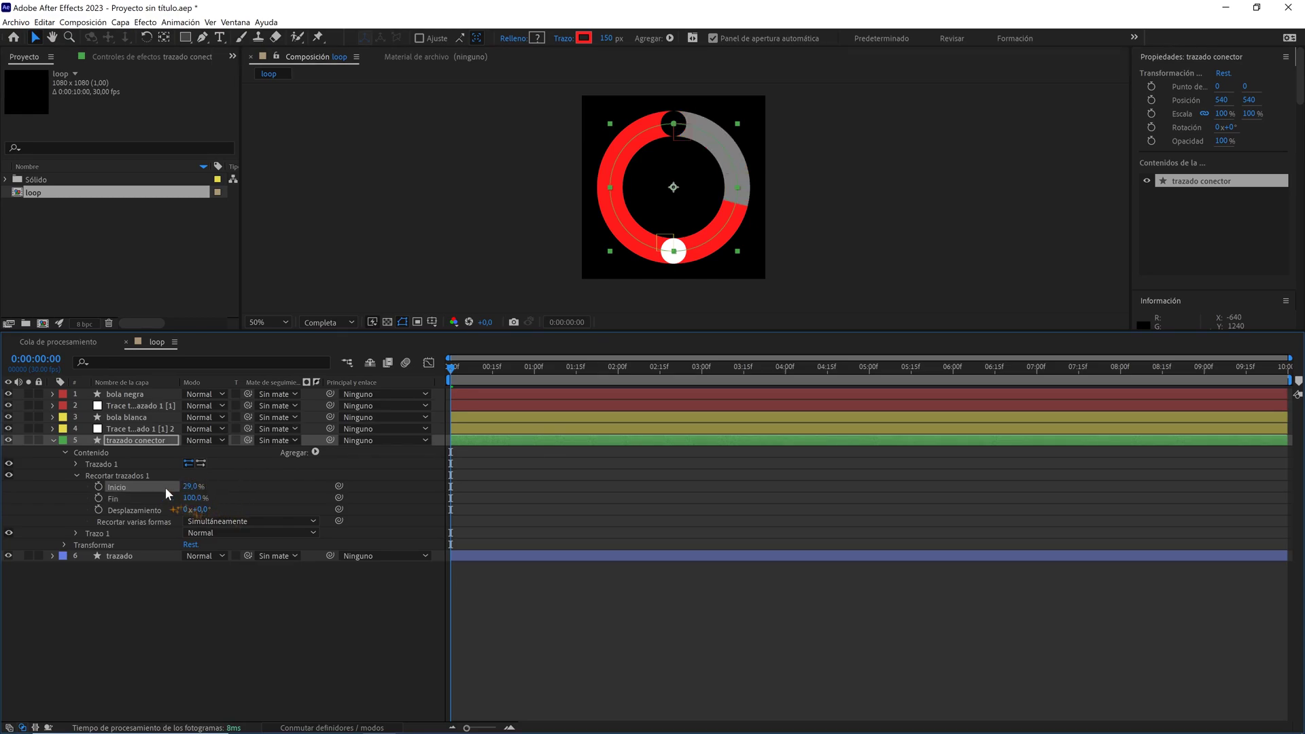
- Link the connector's Recortar trazados Inicio to the black ball trace's Progreso
click(699, 207)
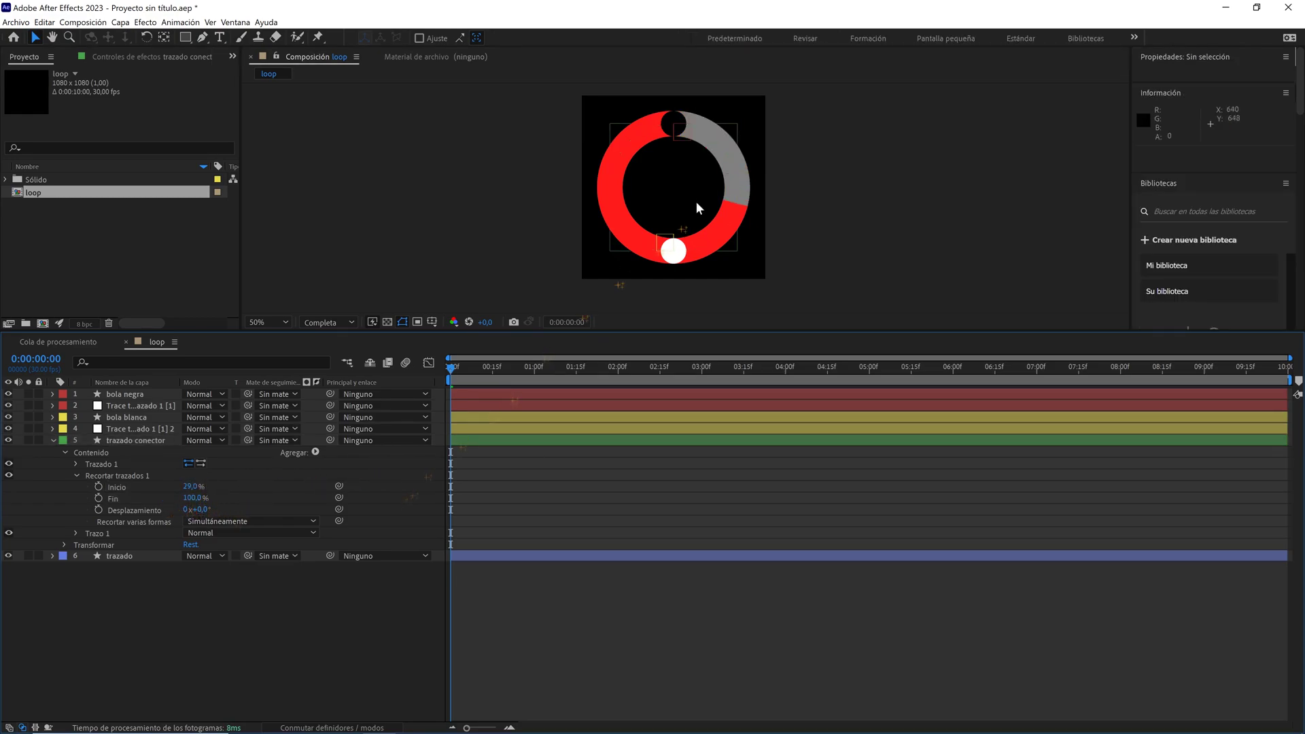
click(684, 132)
click(476, 361)
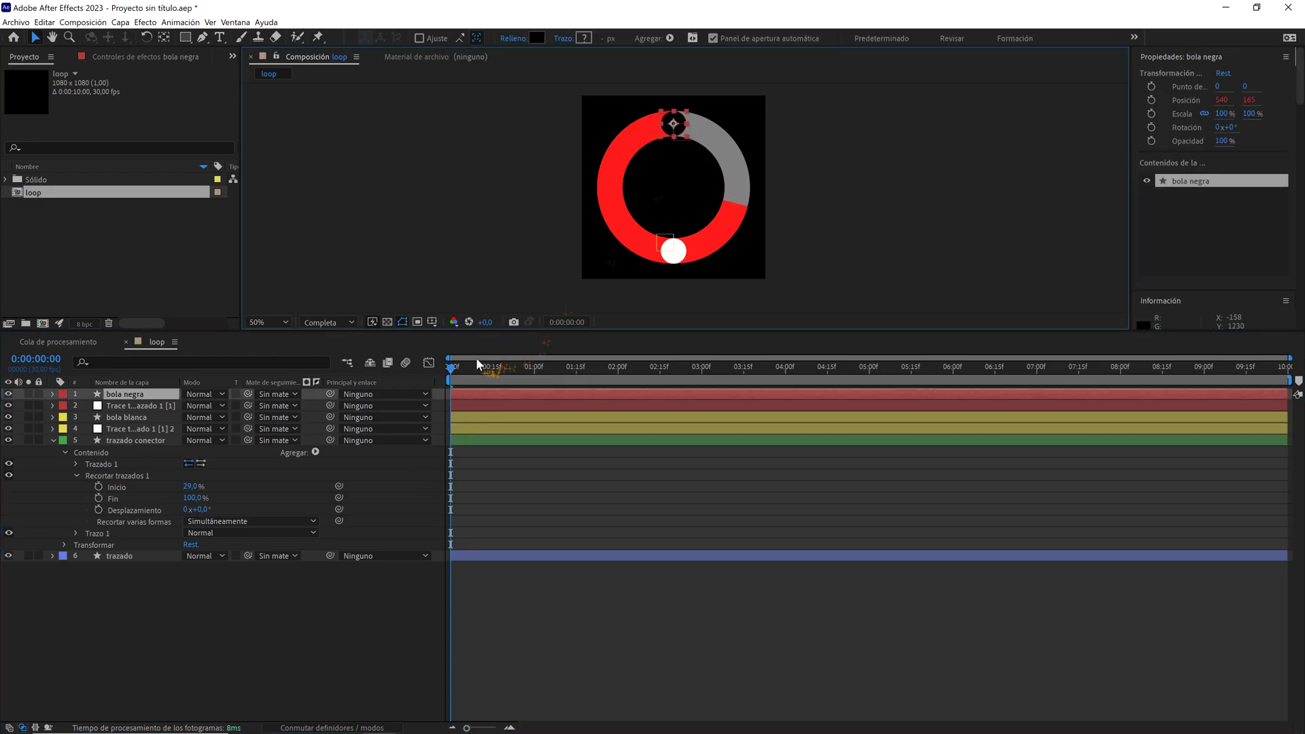
drag(475, 365, 478, 366)
click(845, 182)
click(699, 140)
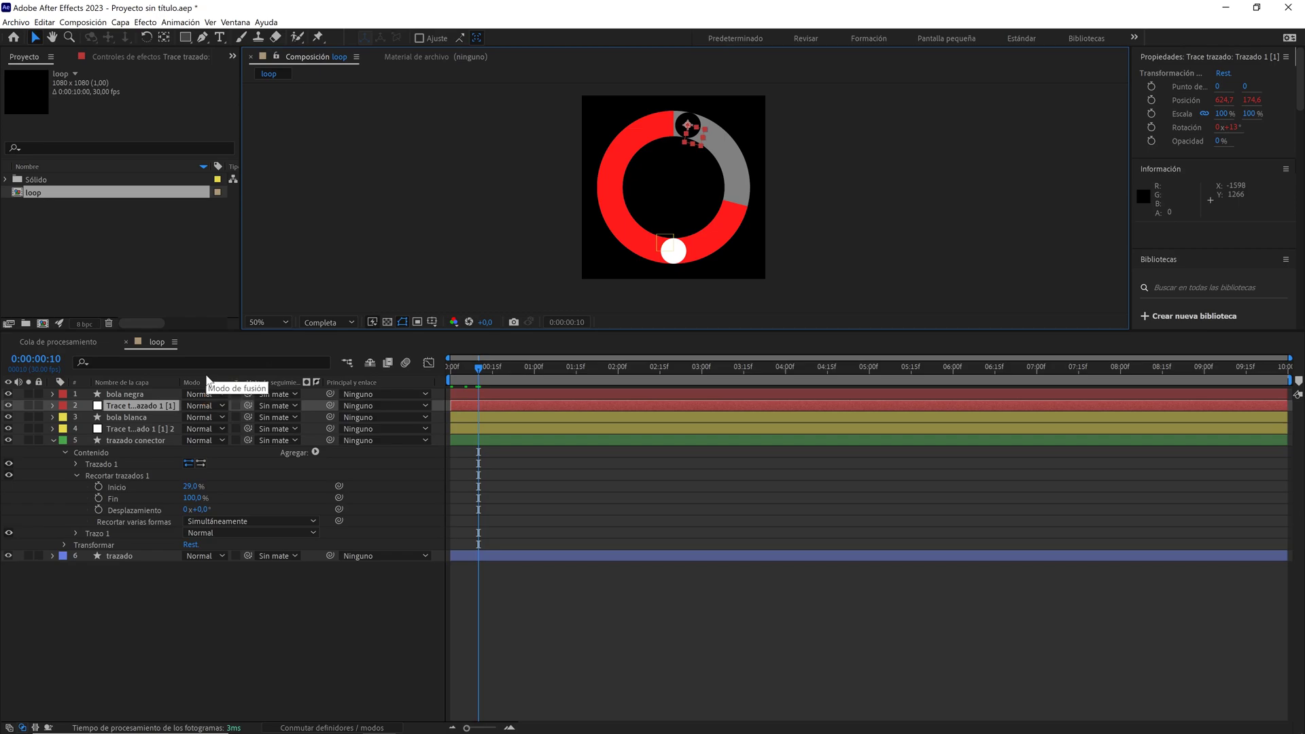
key(u)
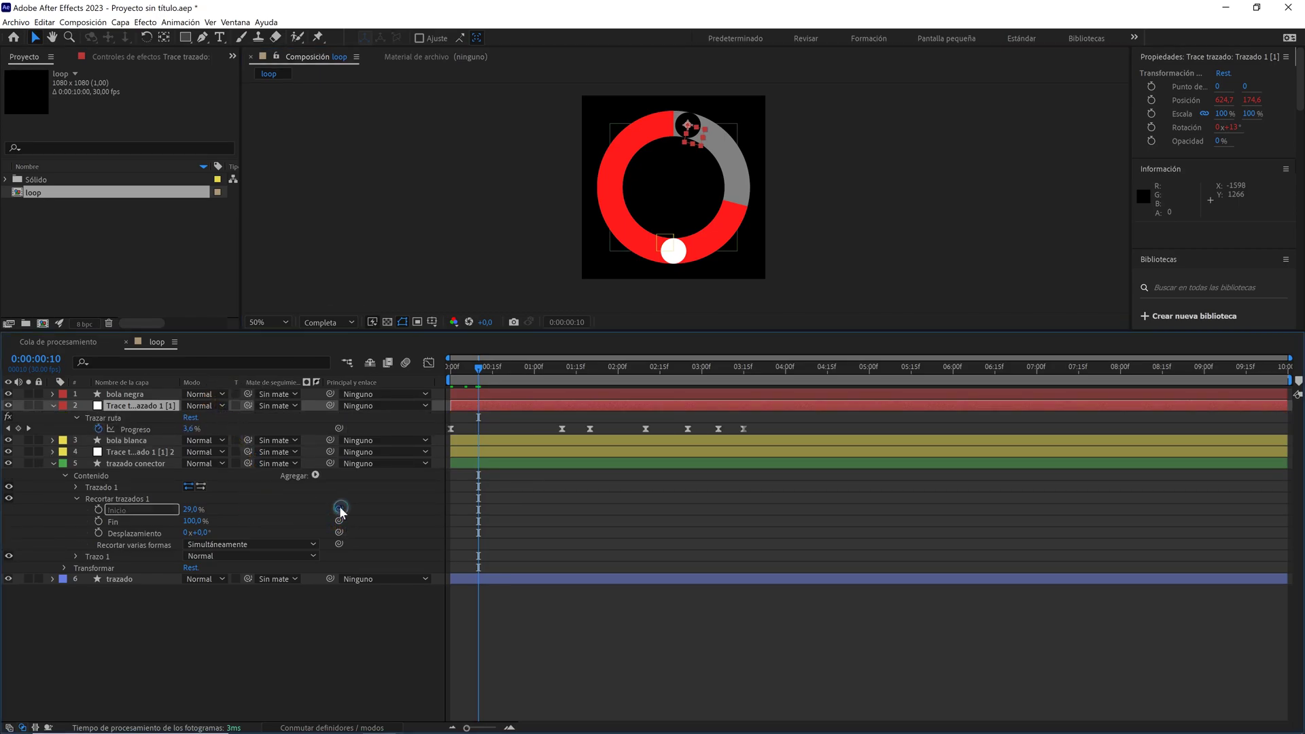
drag(339, 508, 158, 430)
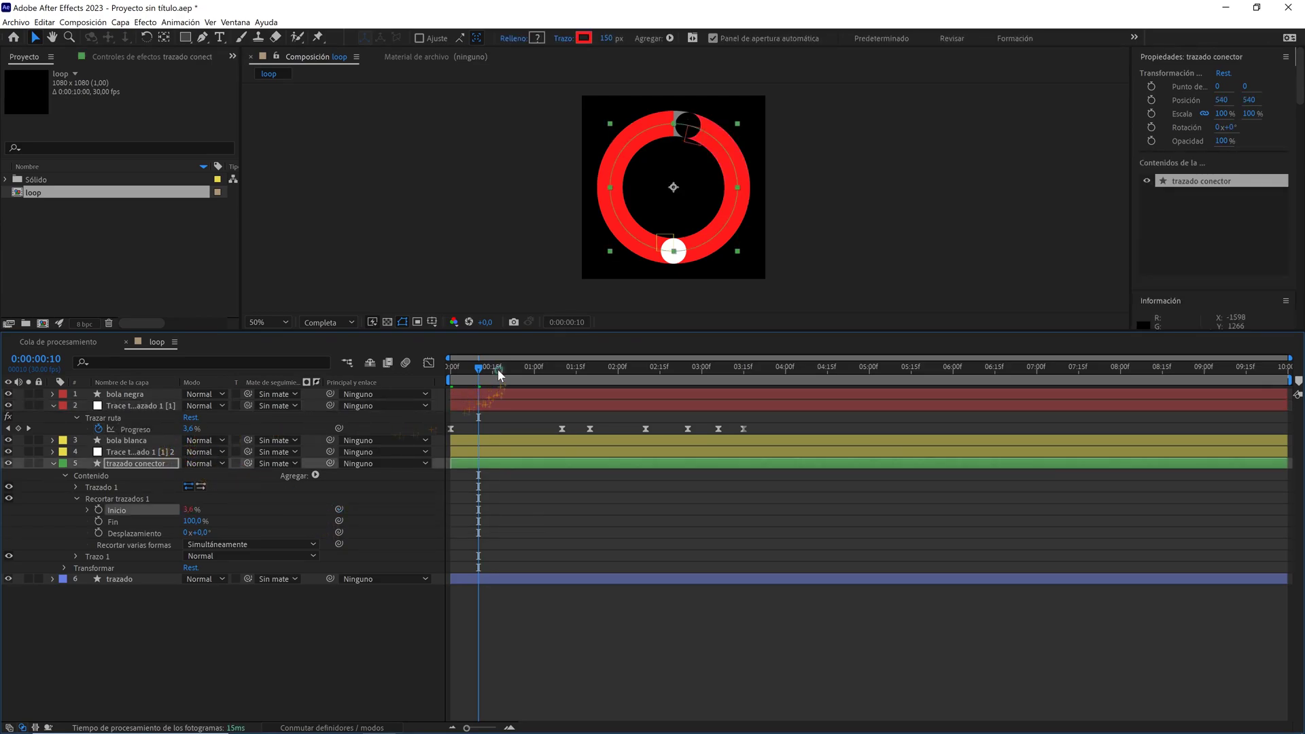
- Preview the connector's trimmed start from the first frame
key(Home)
click(505, 498)
key(space)
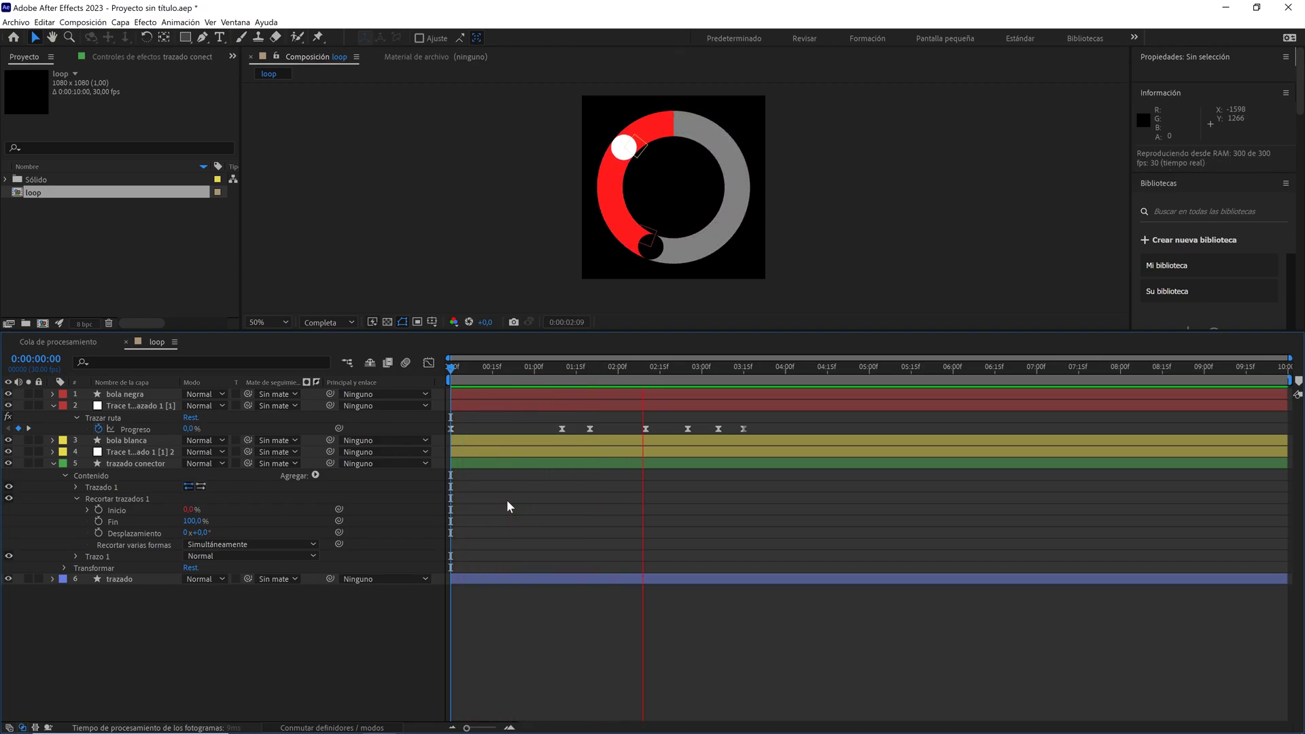
key(space)
- Link the trim Fin to the second trace's Progreso and preview from the start
drag(593, 366, 590, 367)
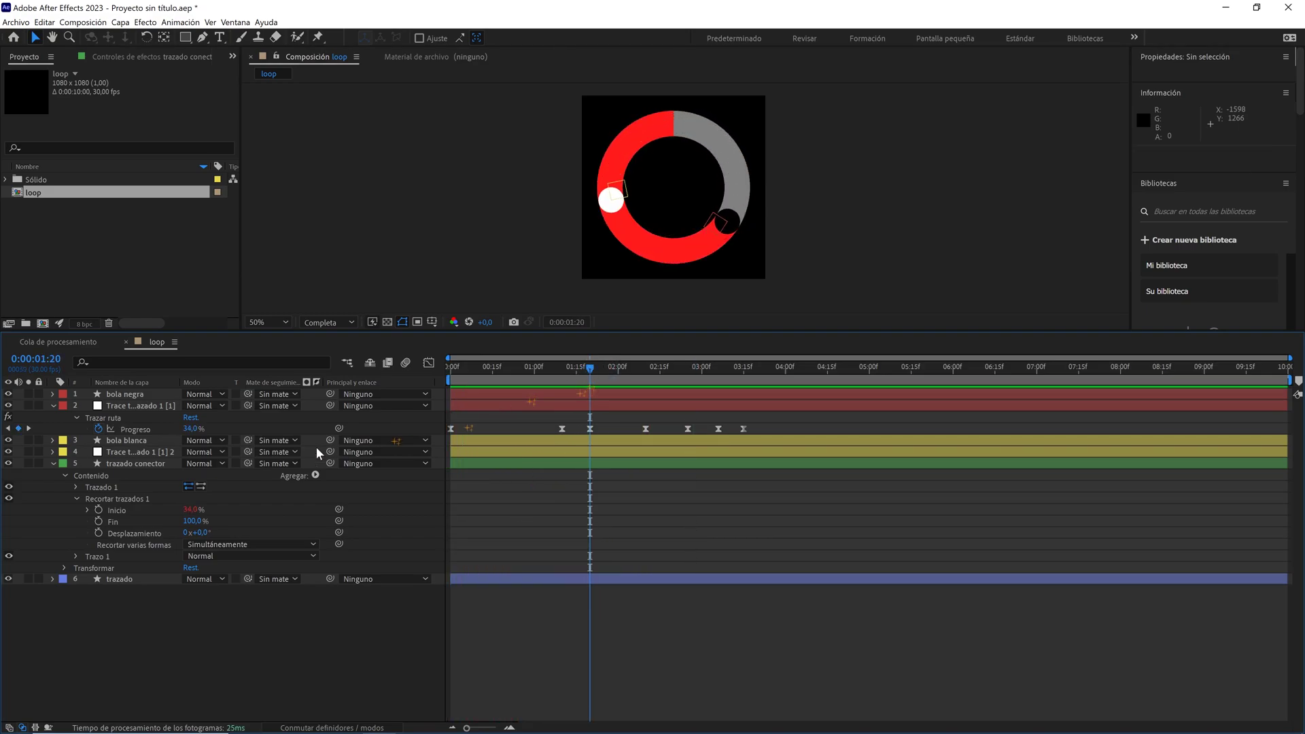
click(134, 452)
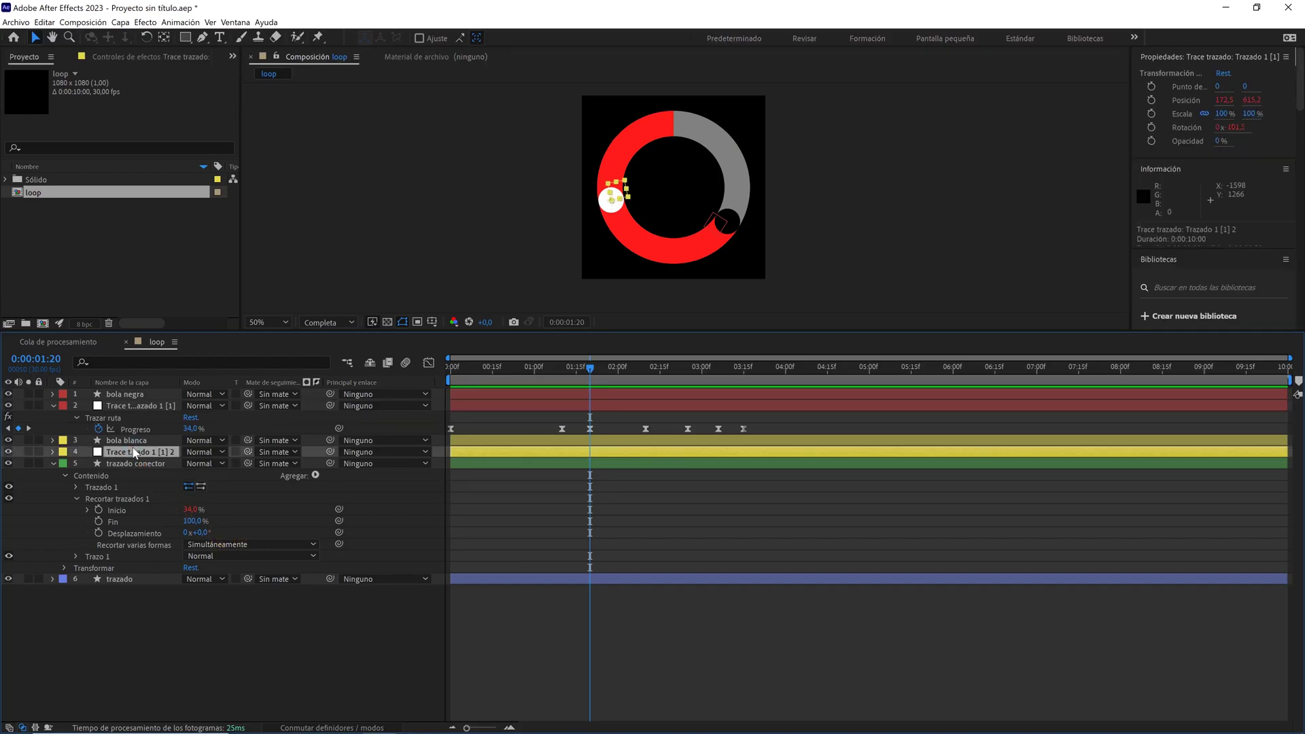
key(u)
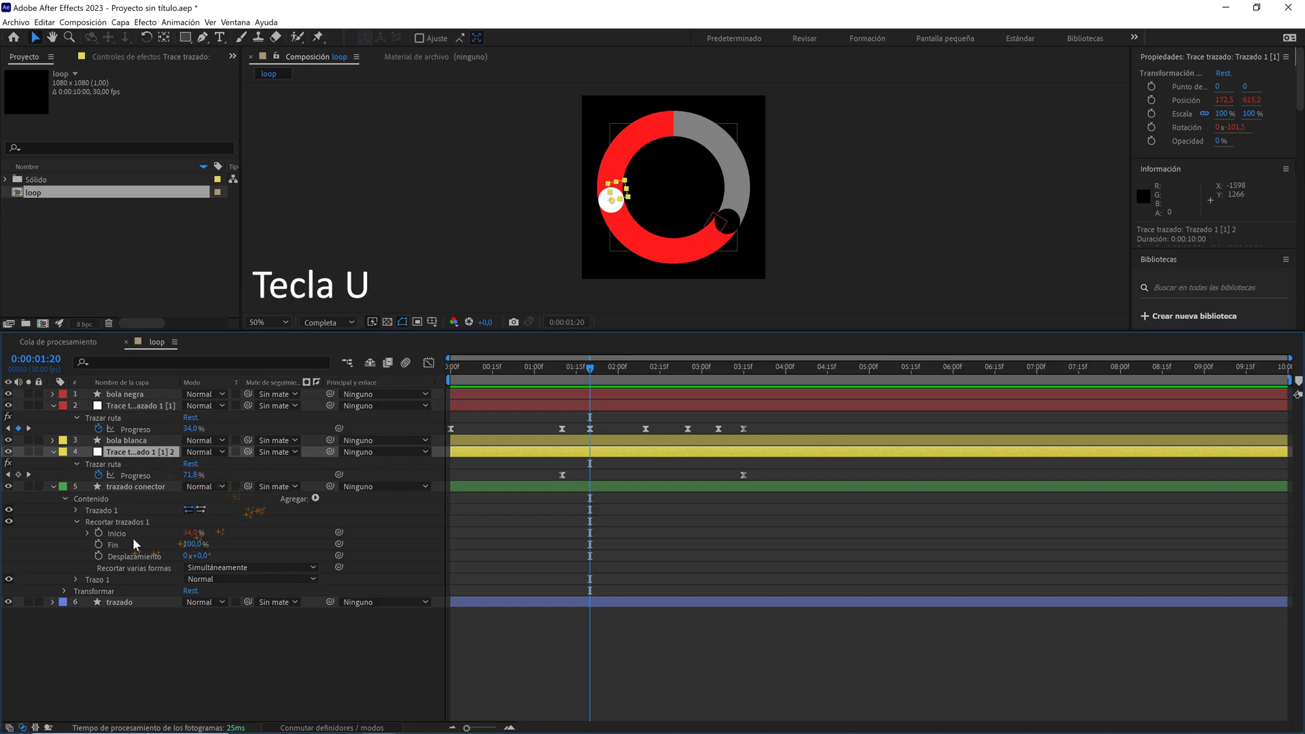
mouse_move(339, 545)
mouse_down()
mouse_move(139, 476)
mouse_move(150, 476)
mouse_up()
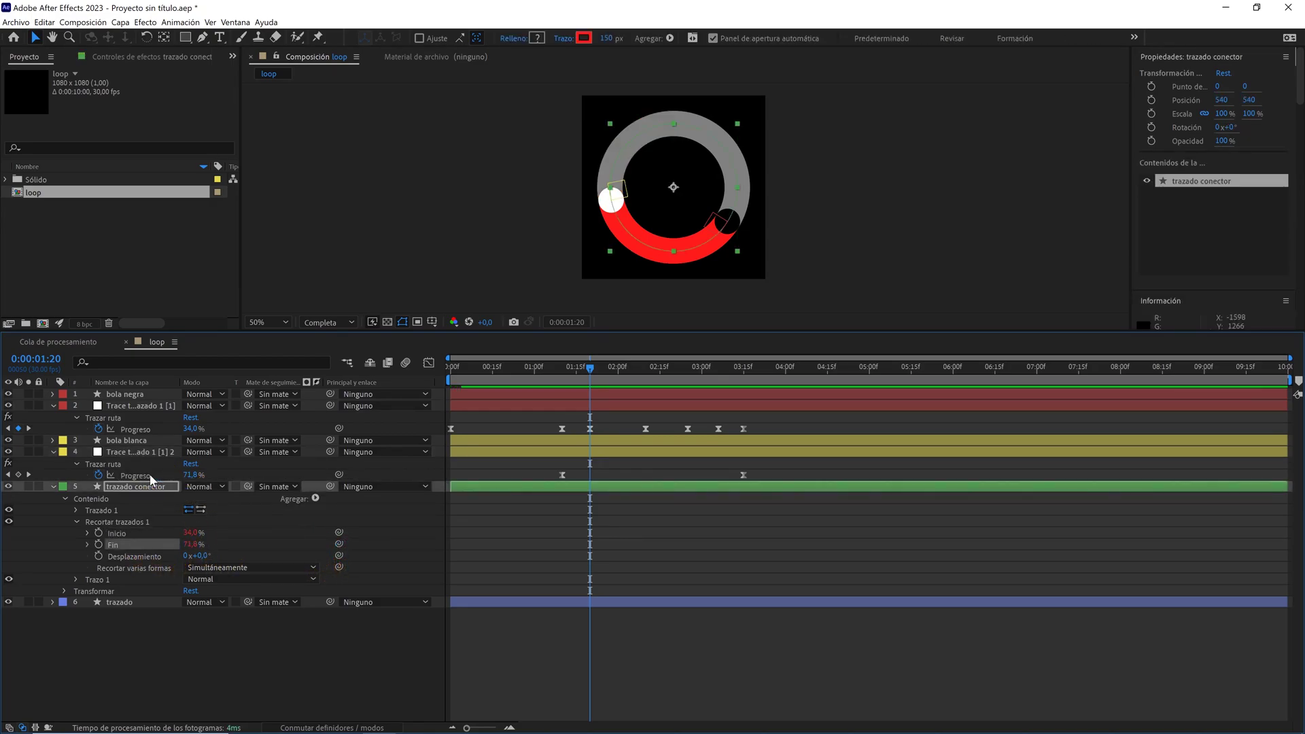
key(Home)
click(520, 529)
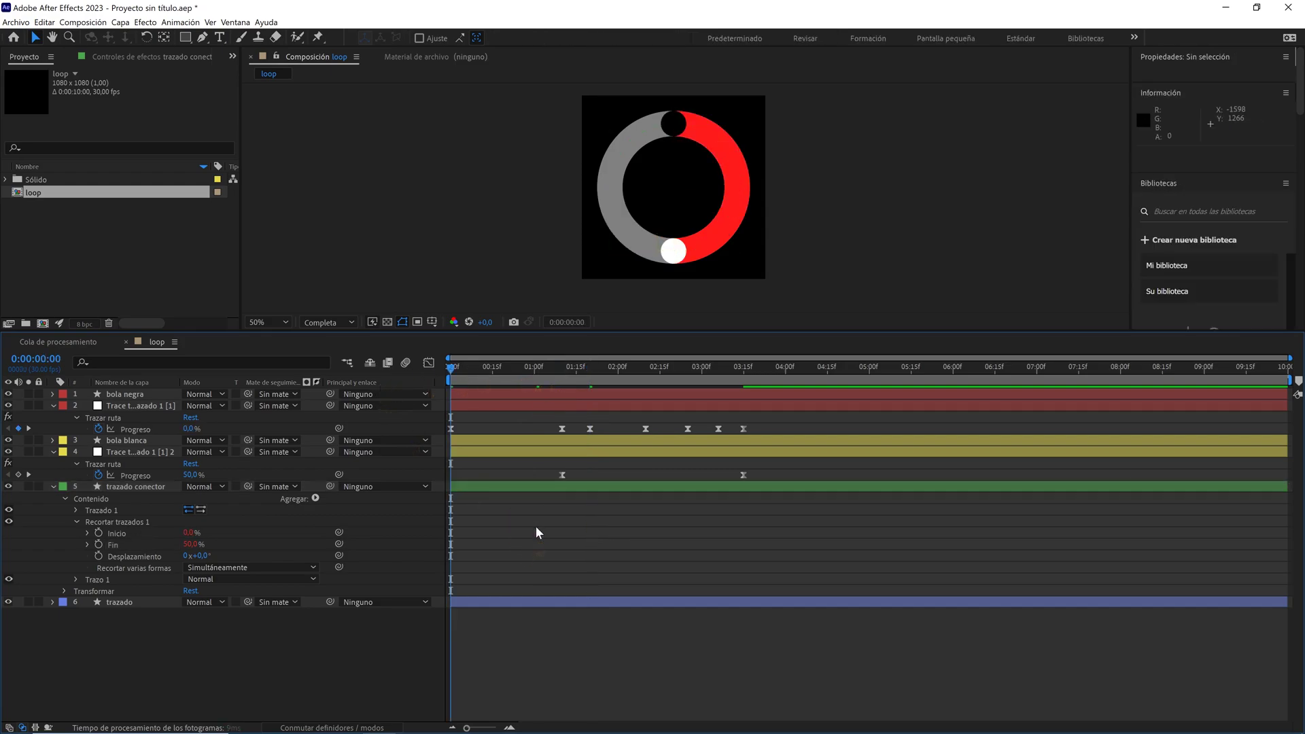
key(space)
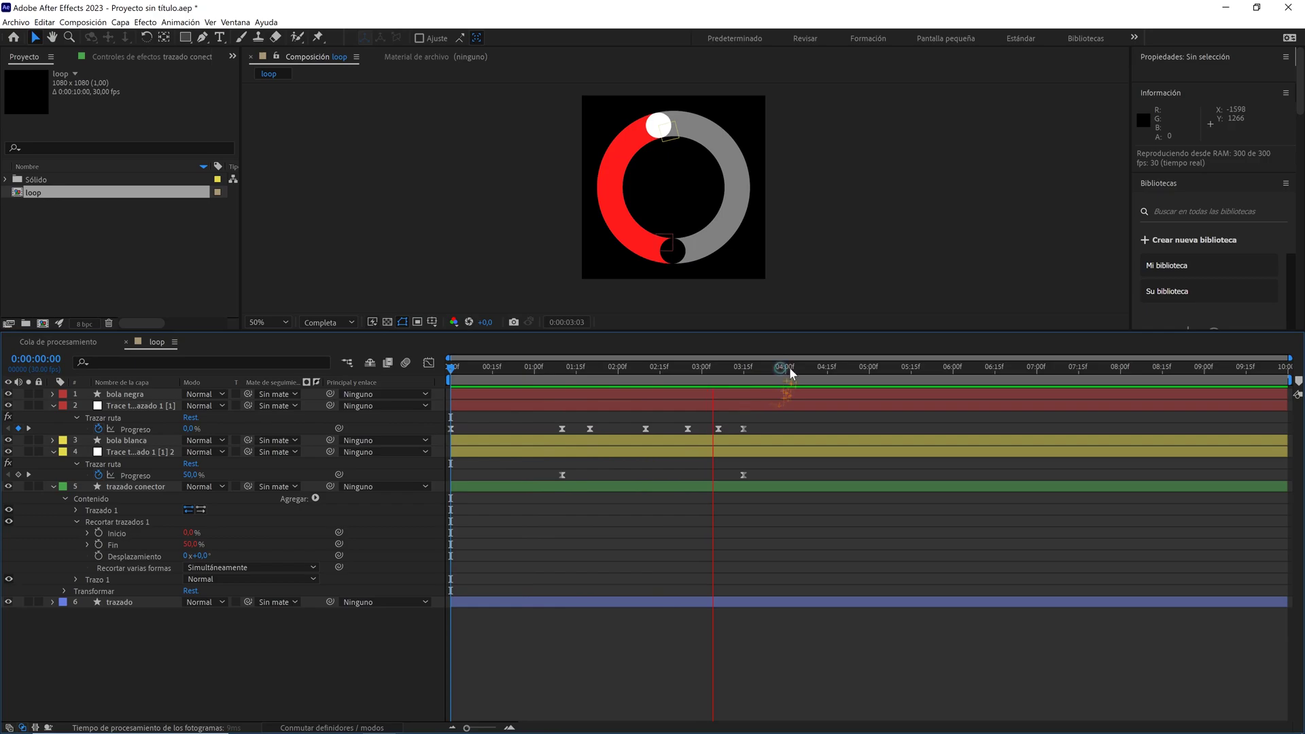
- End the work area at 4:14 and preview, then extend it back to 10:00 and go to 3:15
click(825, 368)
key(n)
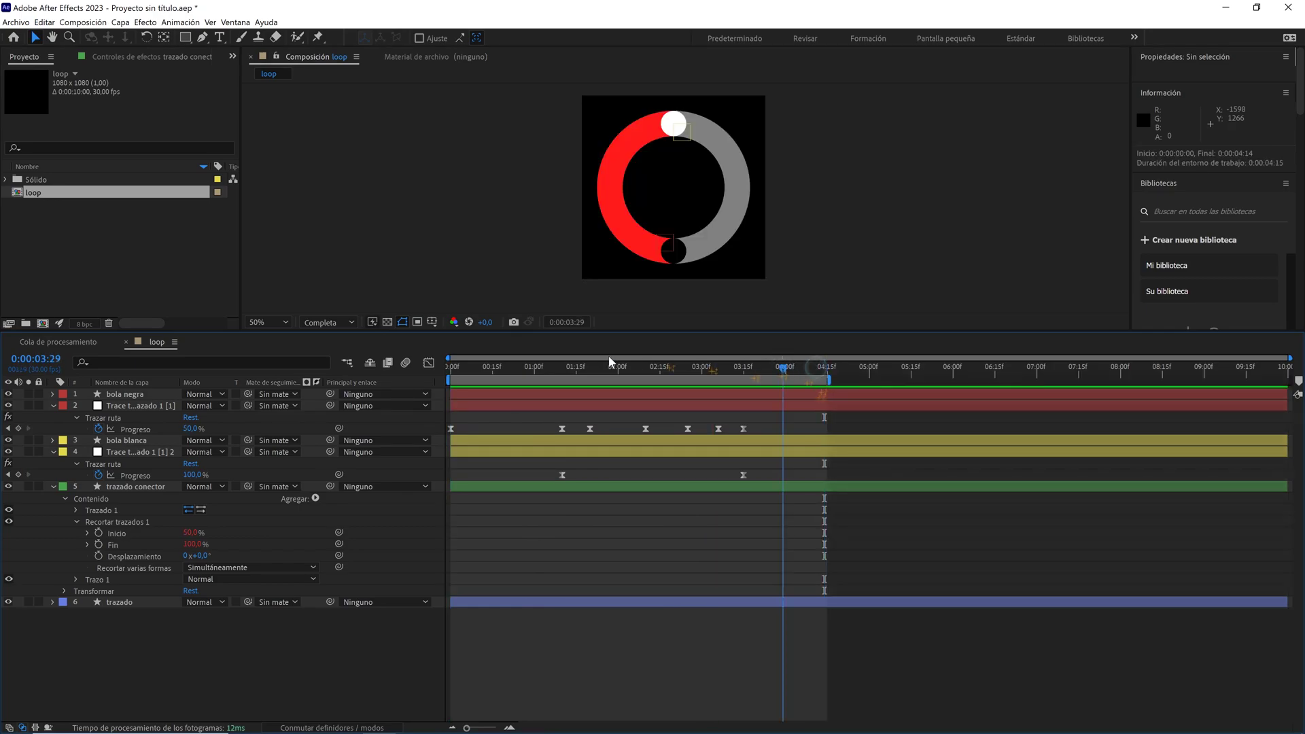
key(Home)
key(space)
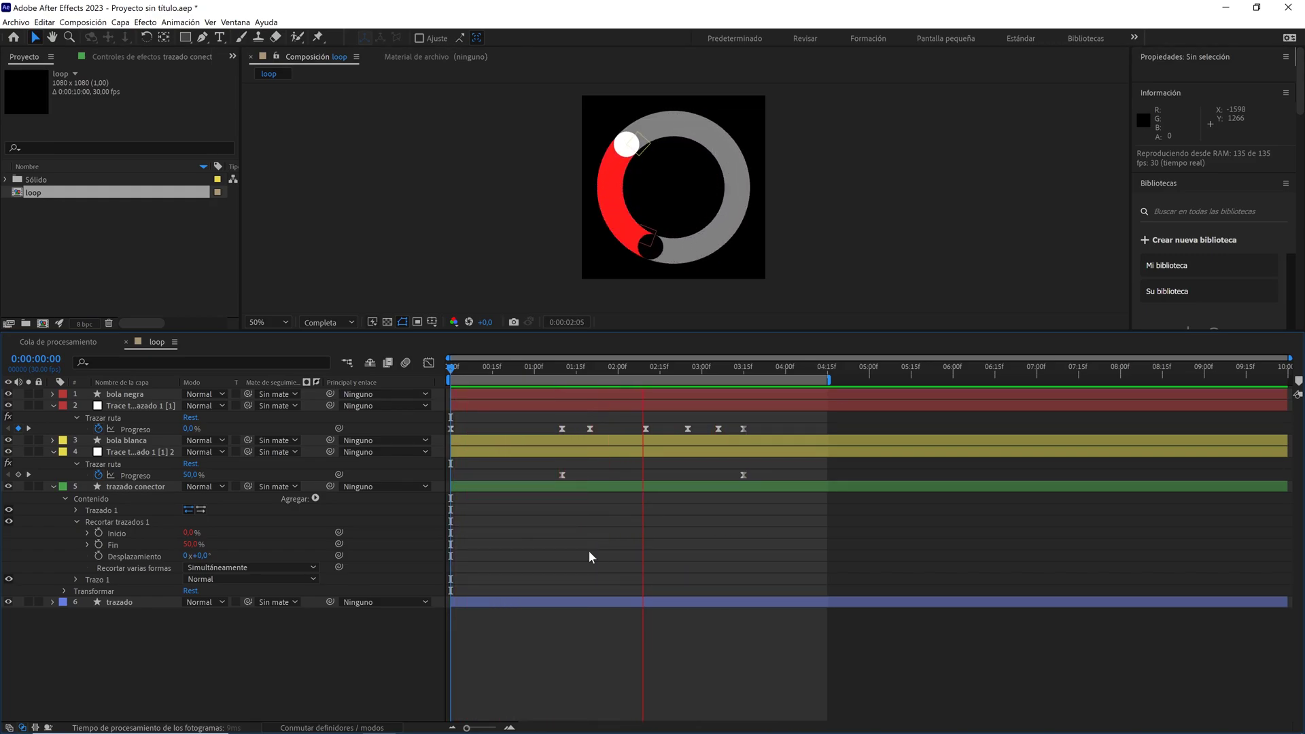
key(space)
drag(831, 381, 1289, 381)
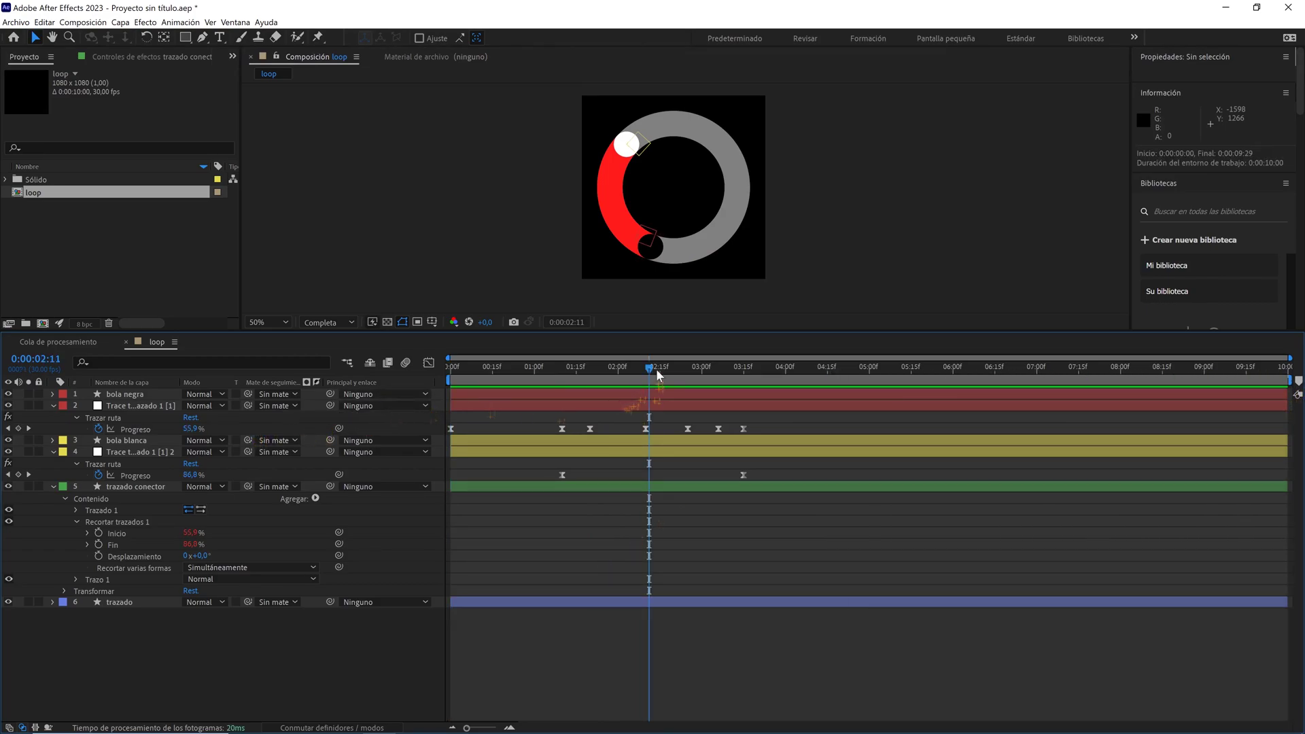
drag(657, 373, 758, 371)
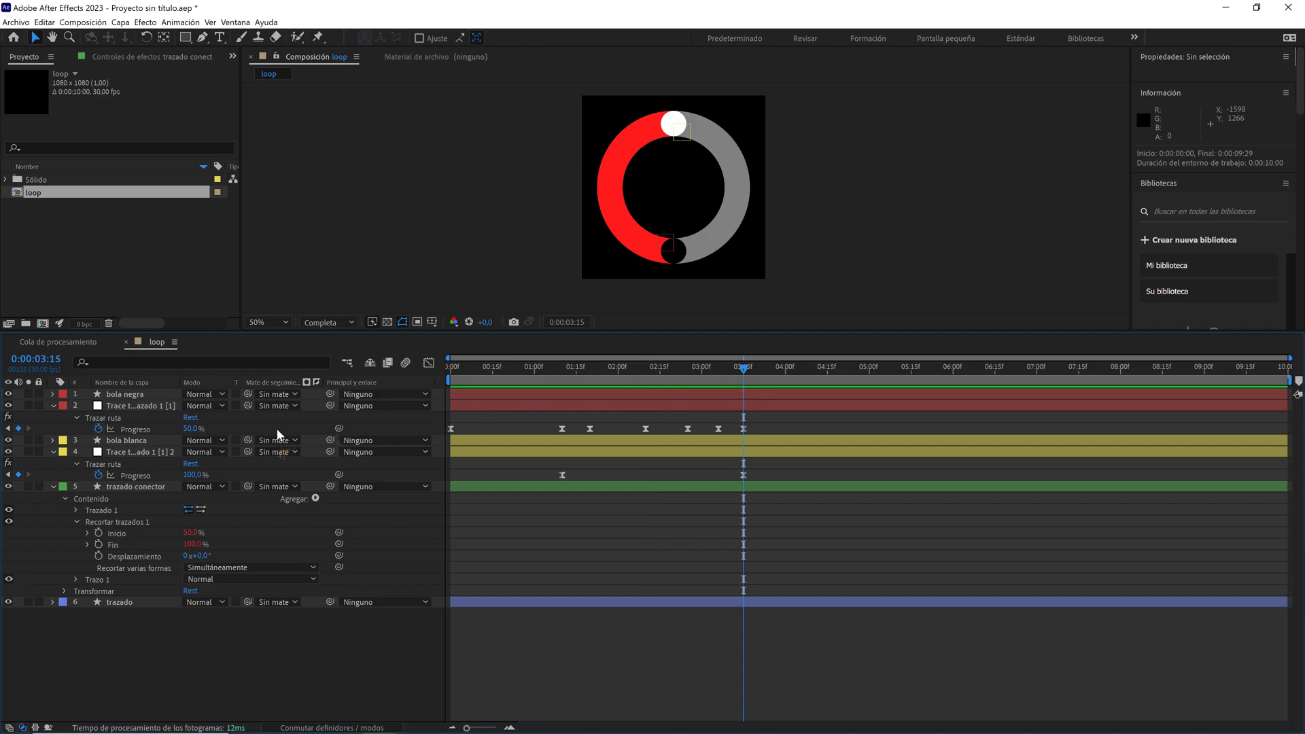
- Duplicate all six layers, move the copies to the top, and start them at 0:00:03:15
key(ctrl+a)
click(53, 406)
key(ctrl+d)
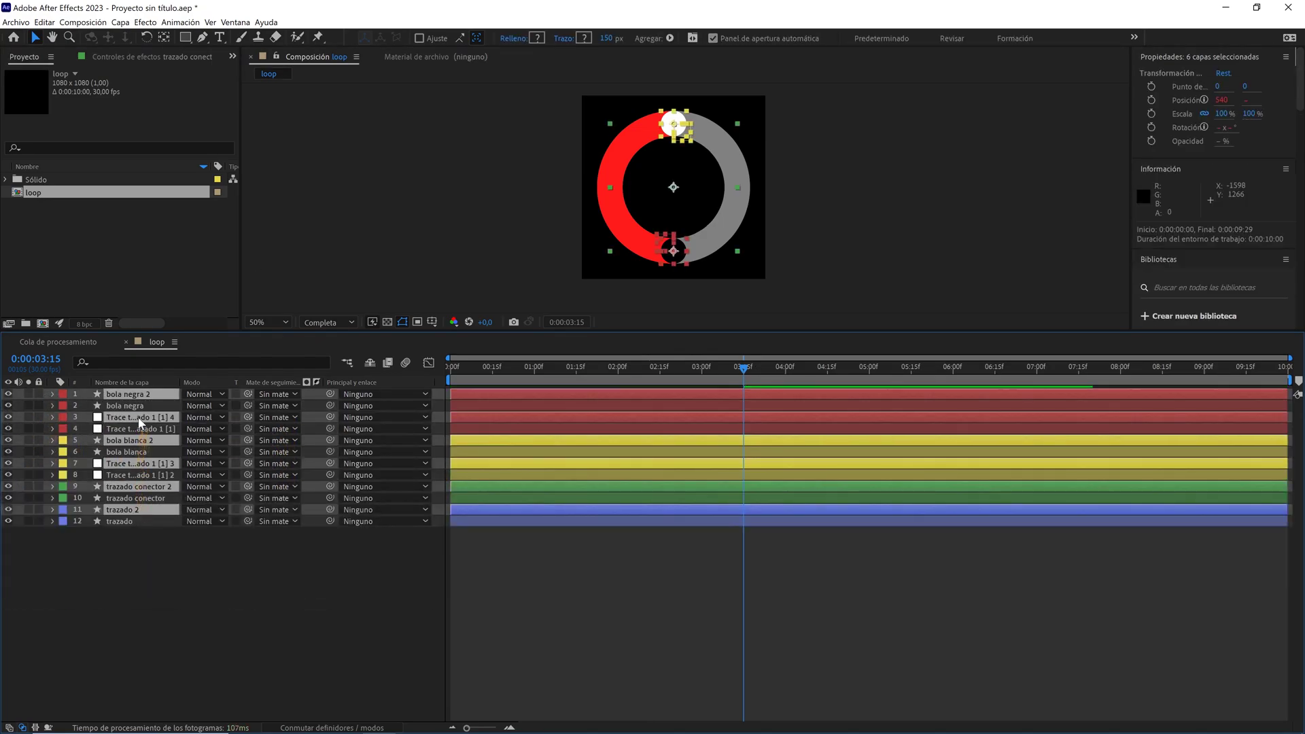
drag(142, 439, 142, 407)
drag(529, 398, 779, 402)
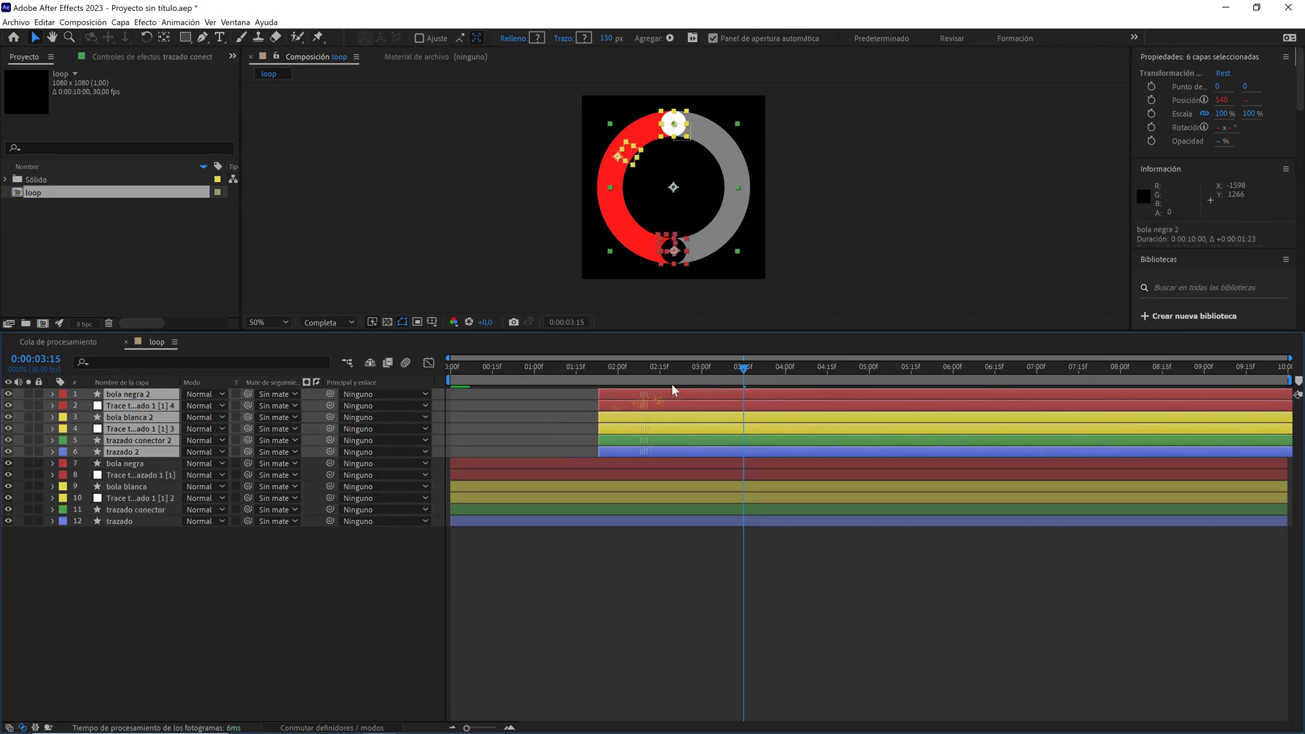
key(bracketleft)
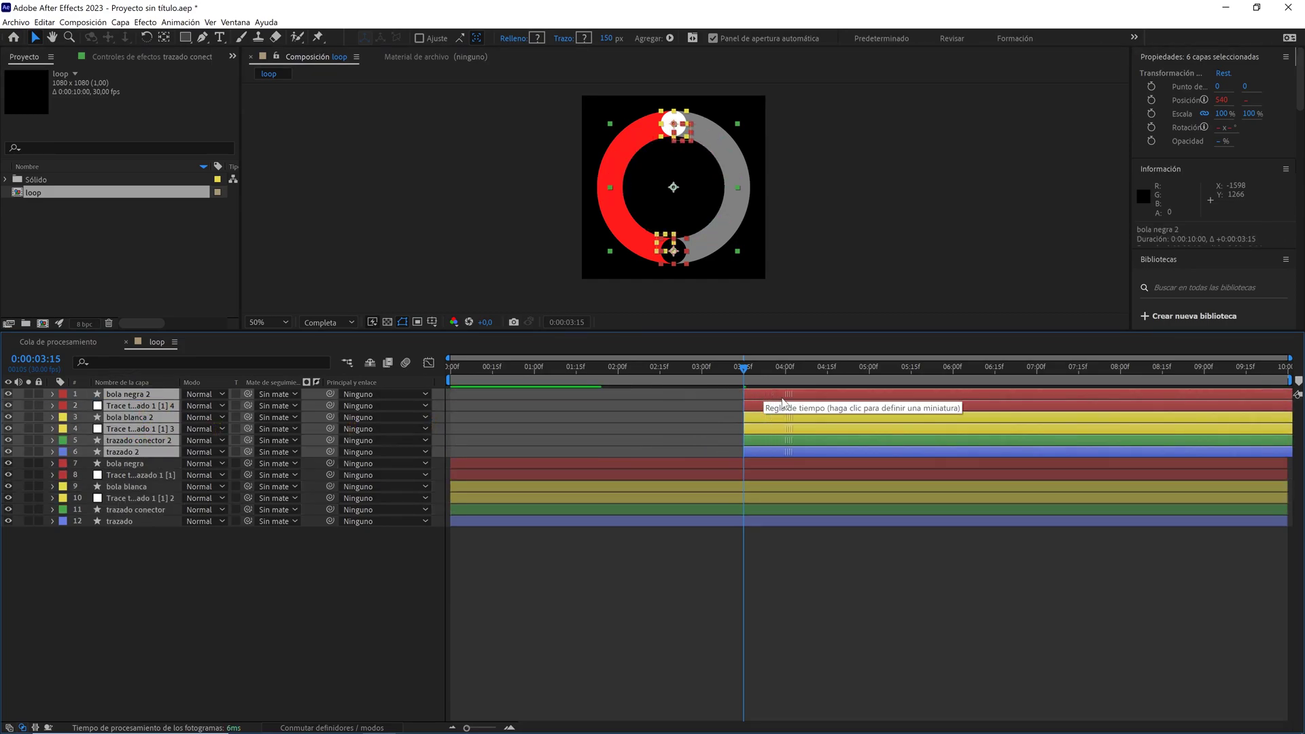
click(317, 607)
- Preview the handoff to the copies from around 2:22
drag(722, 365, 661, 371)
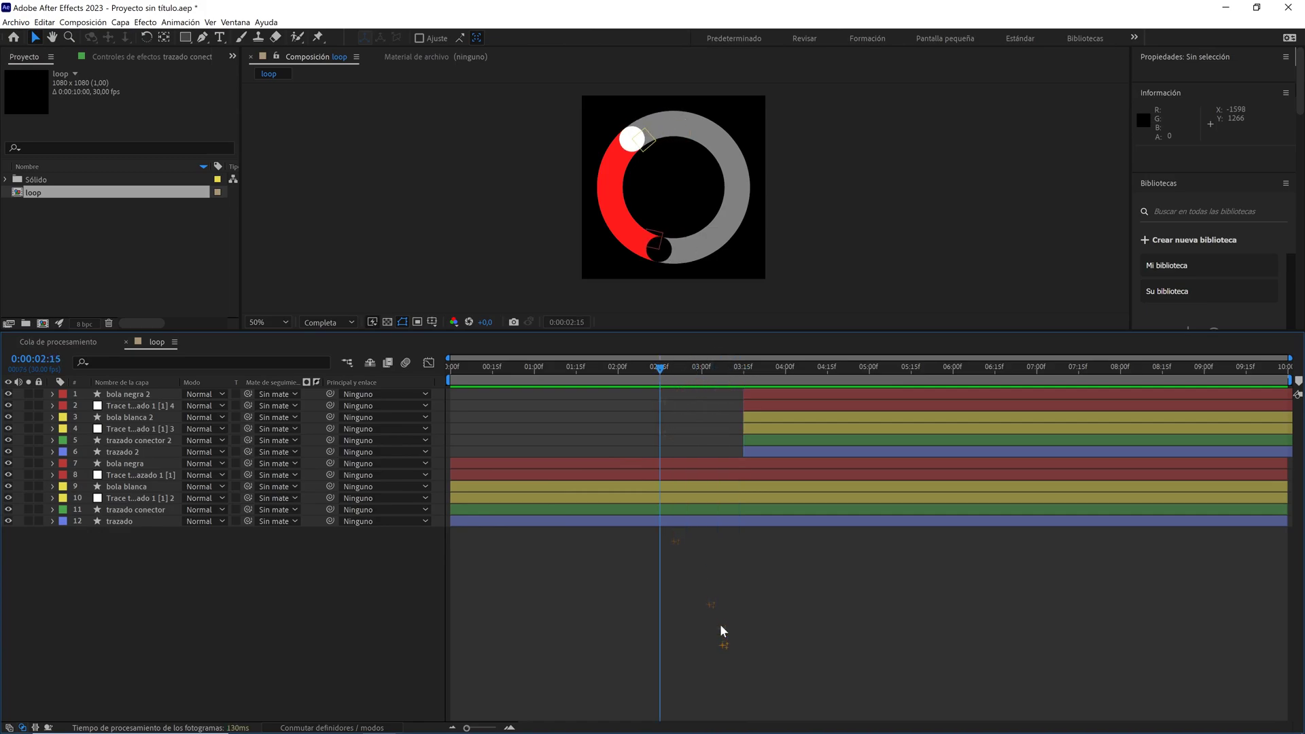
key(space)
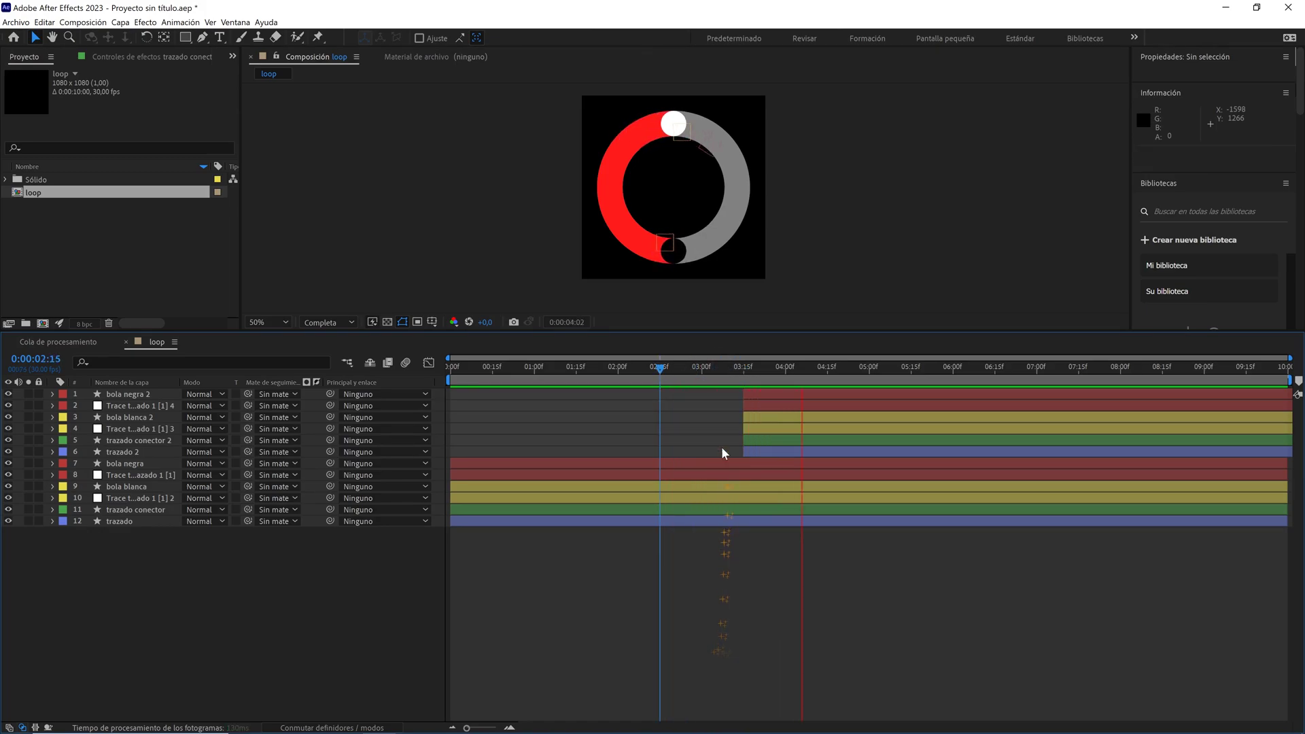
mouse_move(725, 368)
mouse_down()
mouse_move(687, 370)
mouse_move(811, 369)
mouse_up()
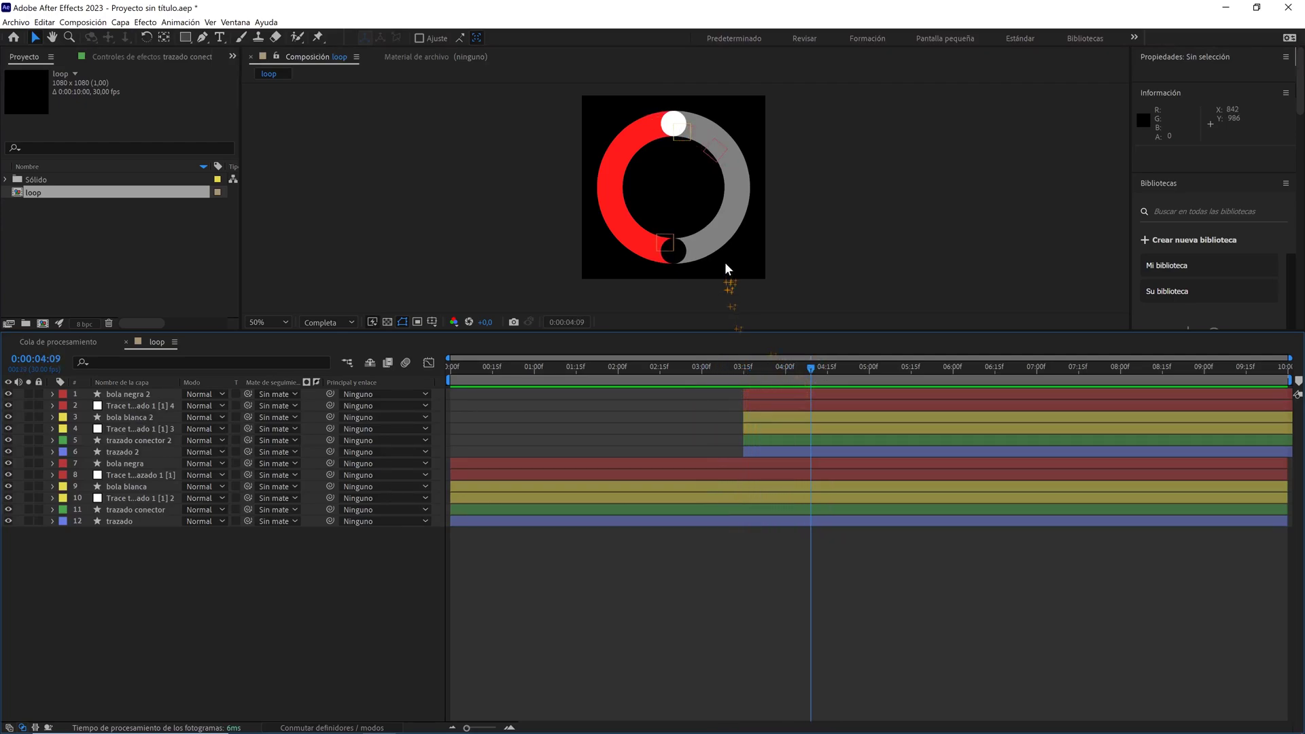
- Move the copied trace and bola blanca 2 to the top and label both blue
scroll(724, 262, up, 2)
click(746, 159)
click(745, 160)
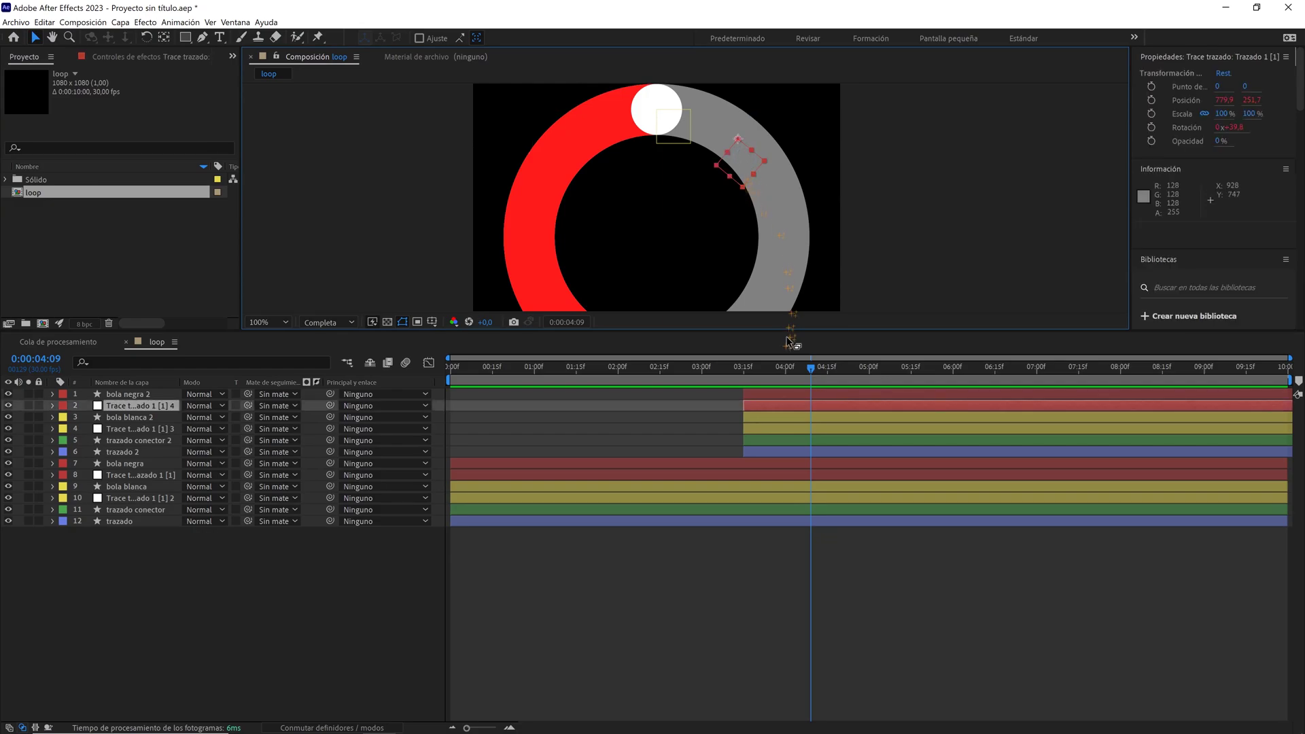
mouse_move(812, 368)
mouse_down()
mouse_move(697, 377)
mouse_move(811, 372)
mouse_up()
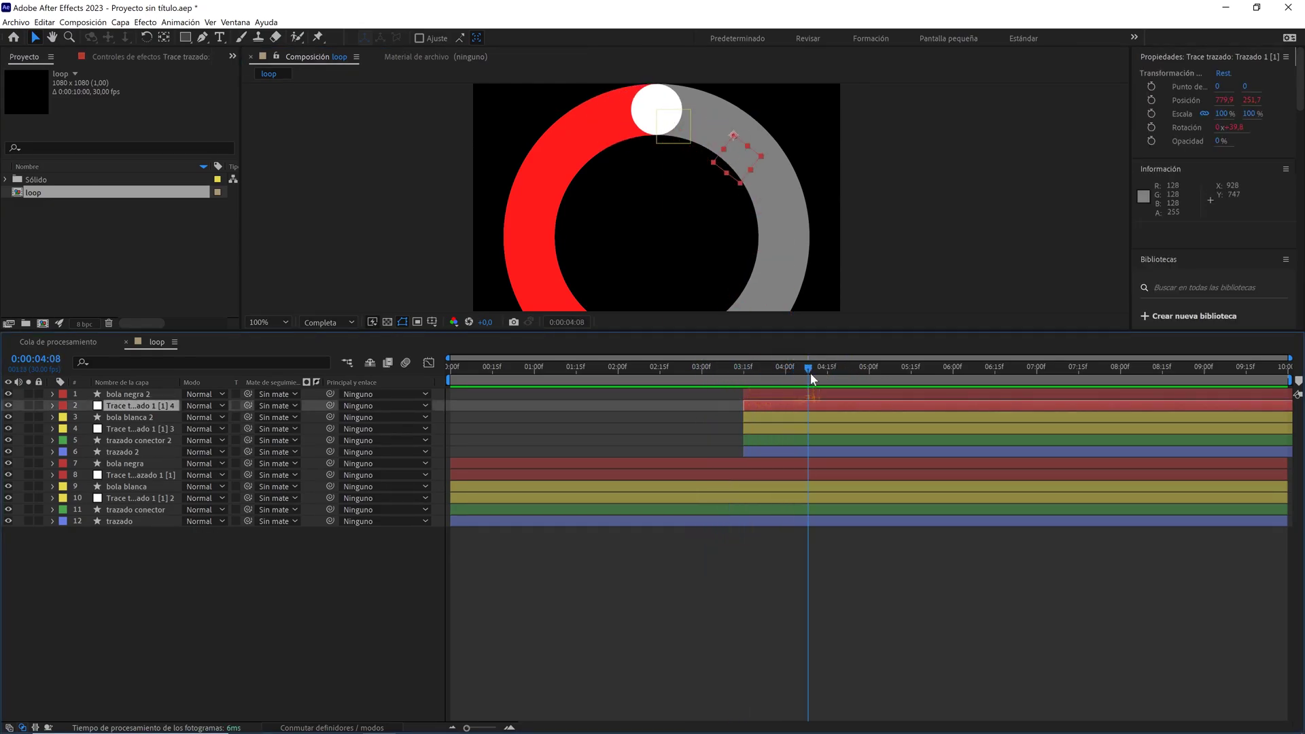
shift+click(671, 111)
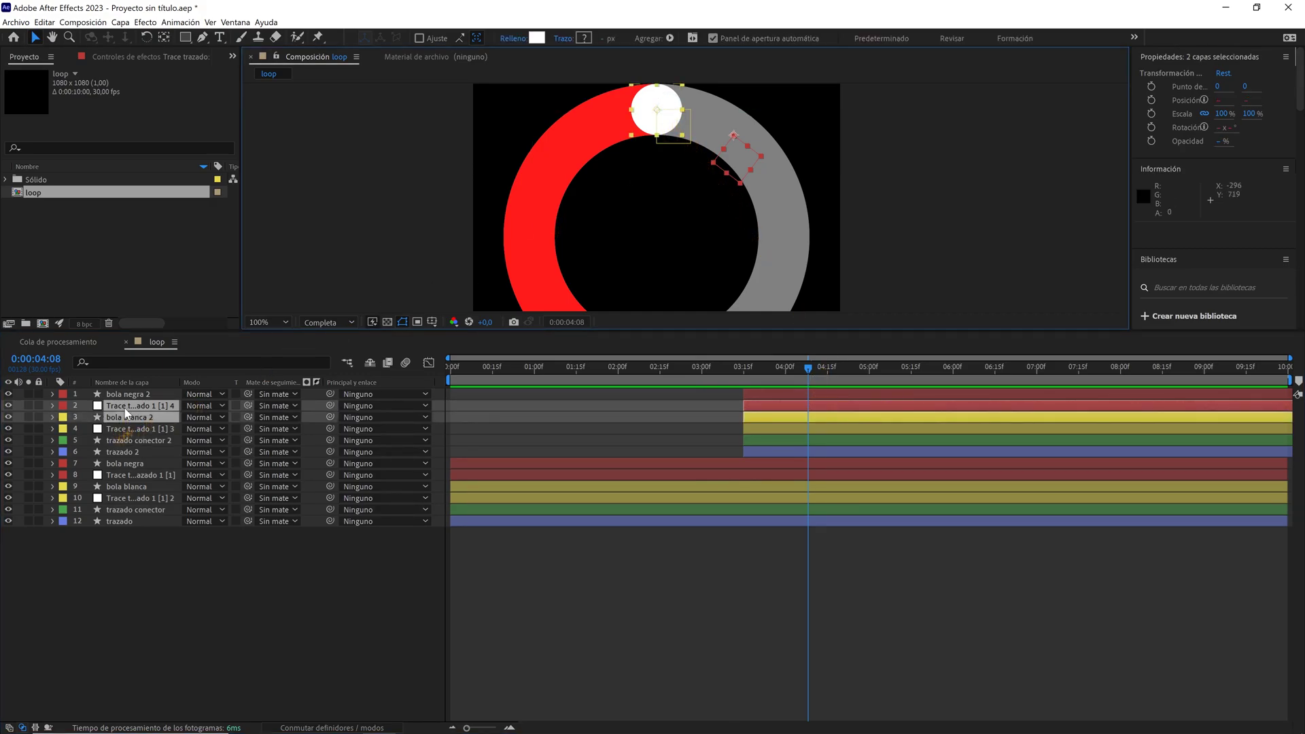
drag(126, 413, 122, 390)
click(63, 395)
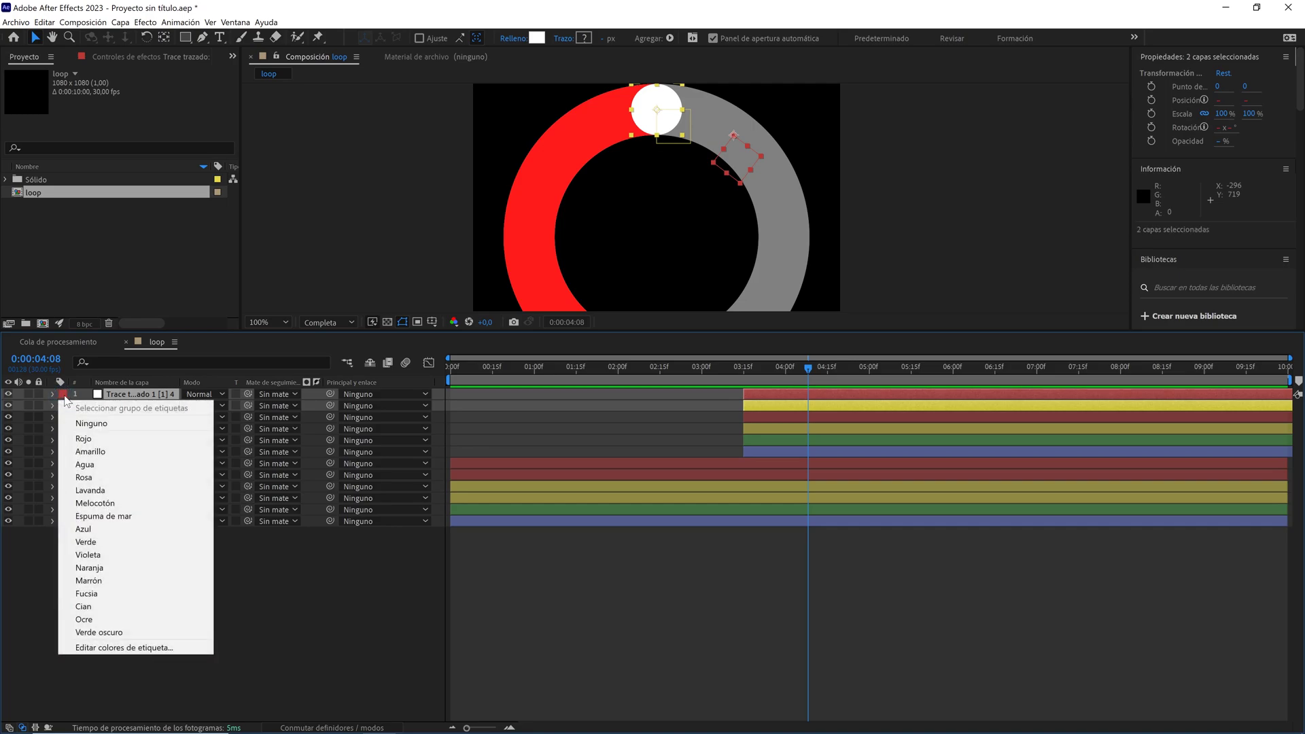
click(91, 529)
- Pick-whip bola blanca 2's Posición to the trace copy's Posición and preview
key(p)
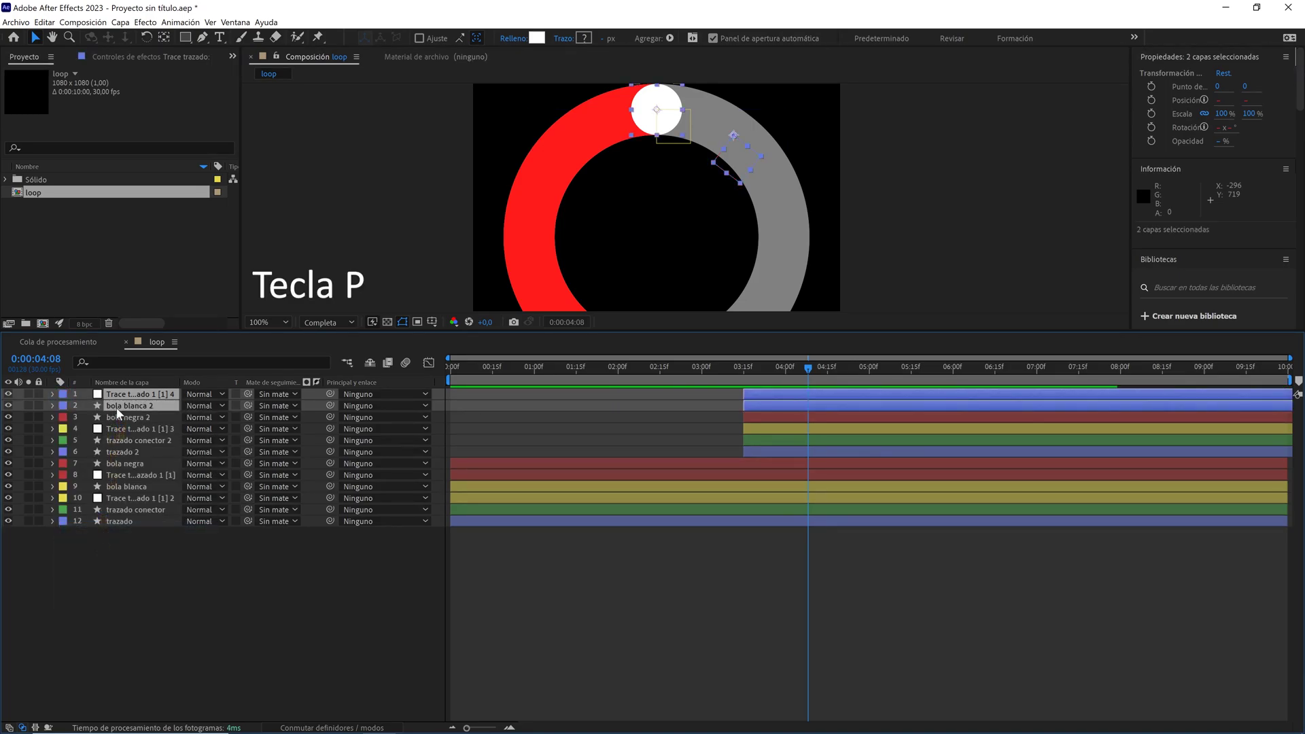
key(p)
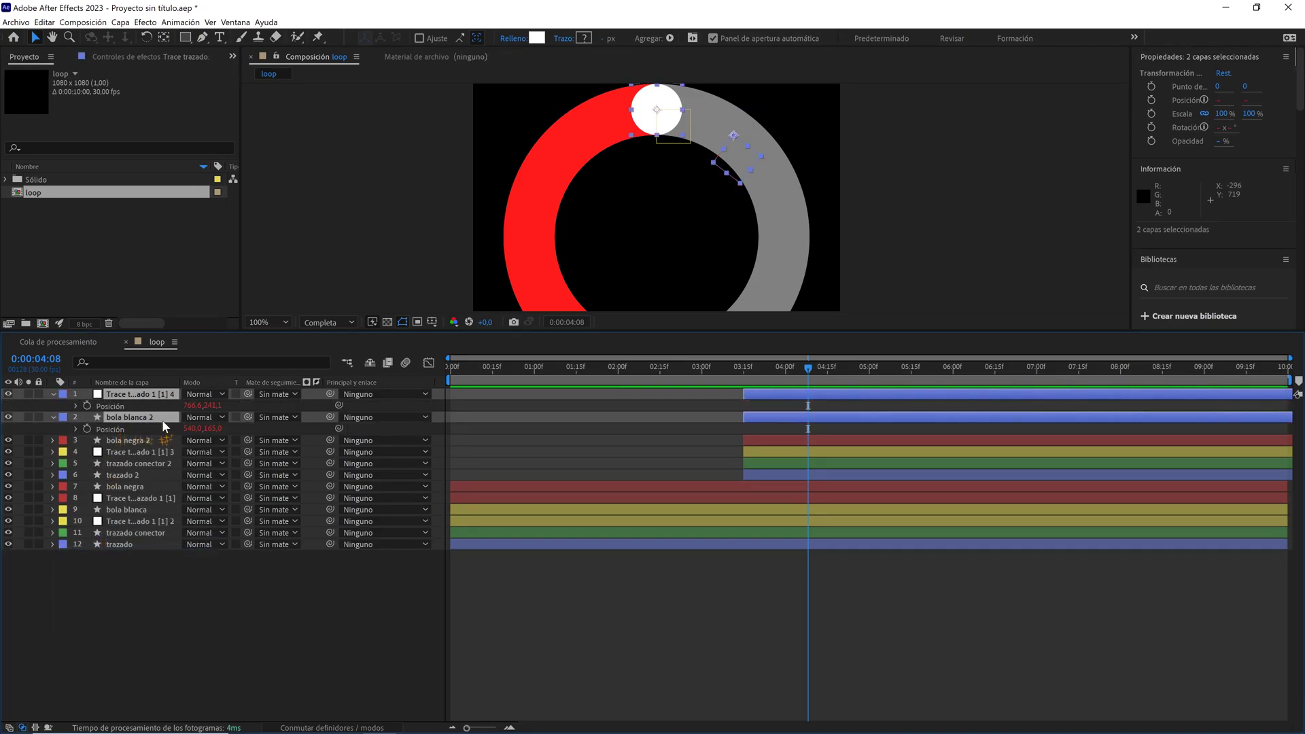
drag(339, 429, 182, 423)
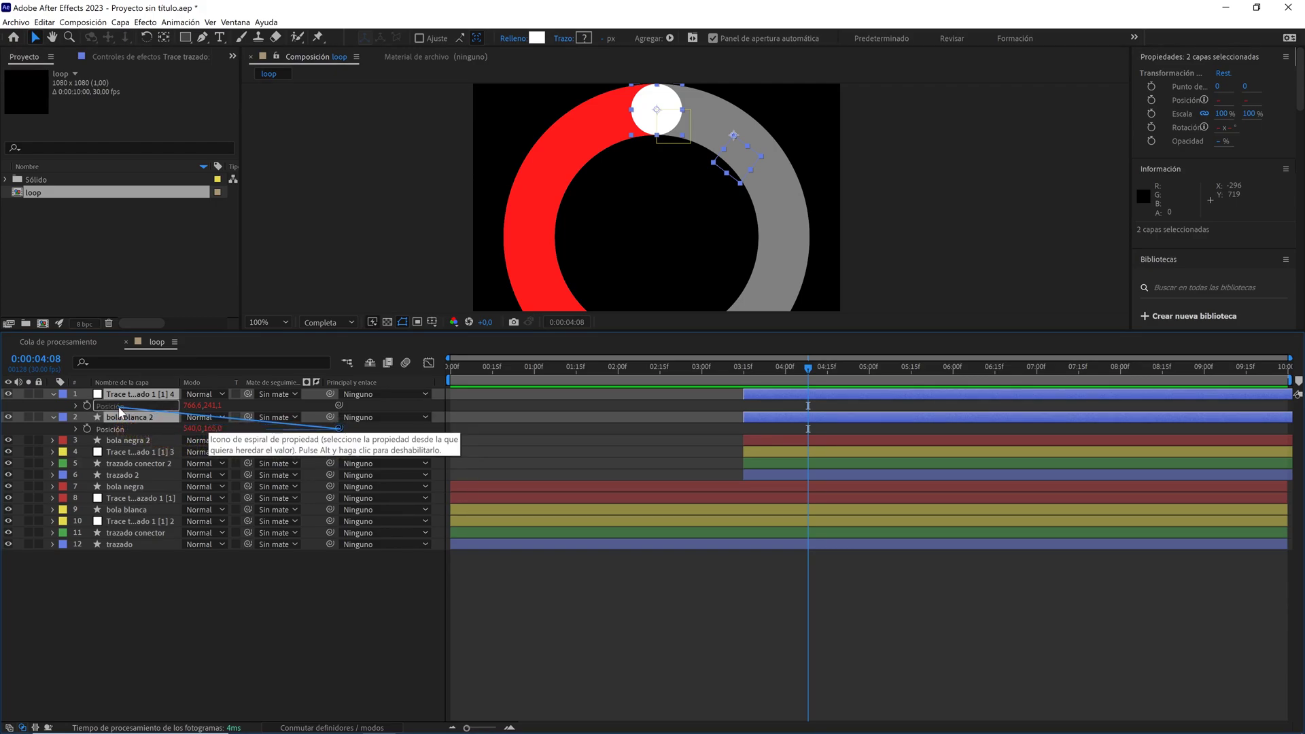
drag(119, 411, 119, 410)
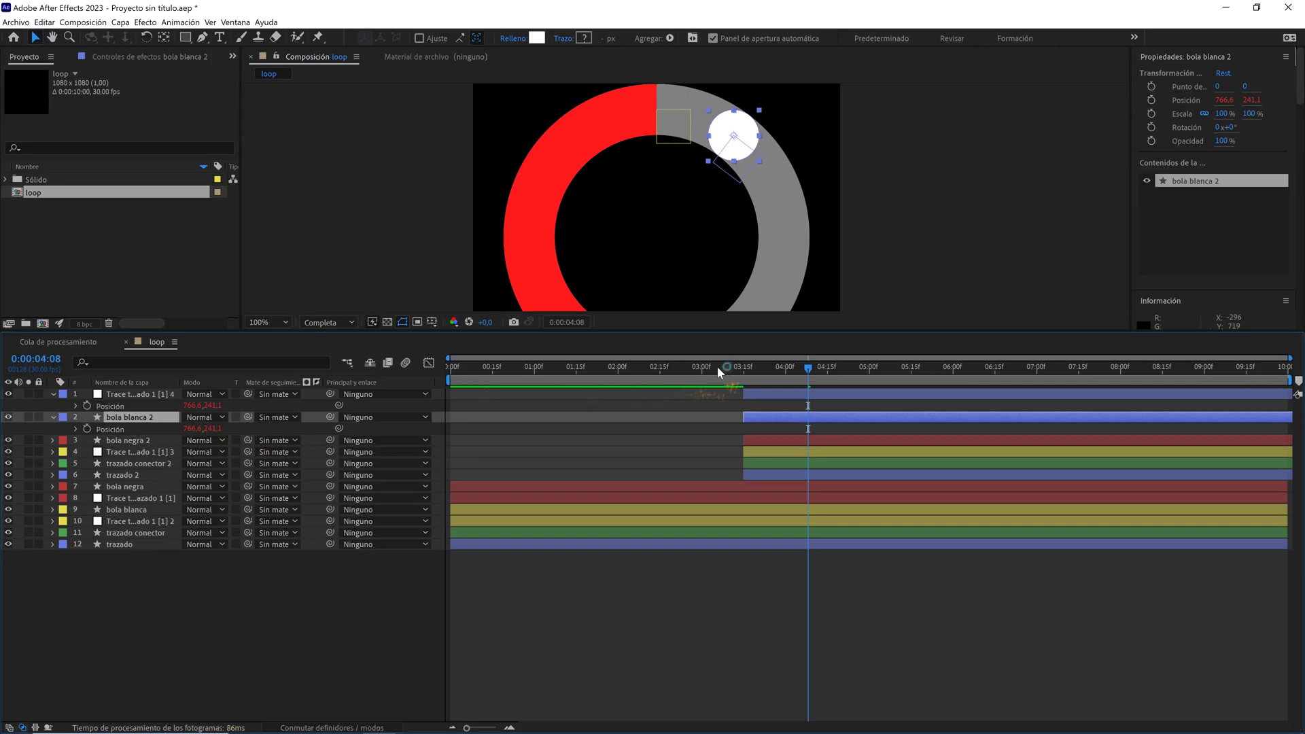
key(space)
scroll(656, 264, down, 1)
click(666, 572)
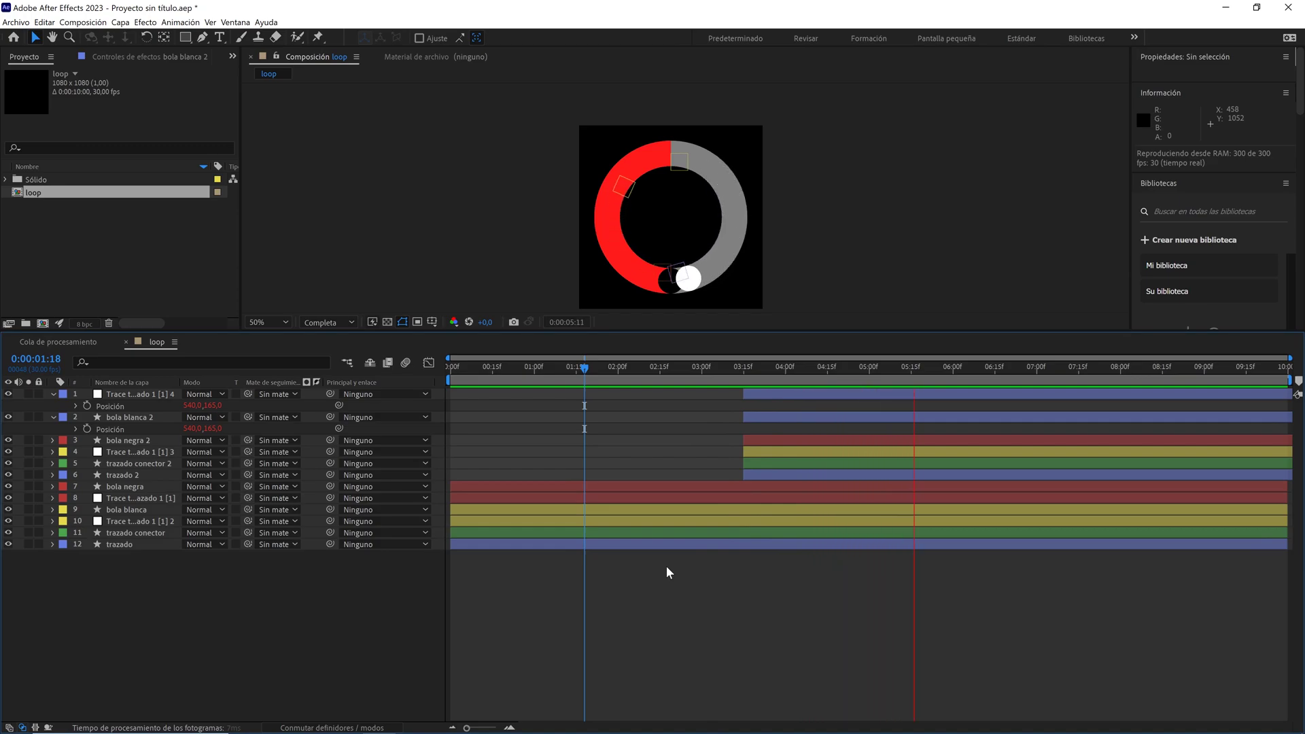
- Label bola negra 2 and its matching trace layer orange (Naranja)
mouse_move(780, 377)
mouse_down()
mouse_move(719, 376)
mouse_move(873, 399)
mouse_move(857, 399)
mouse_up()
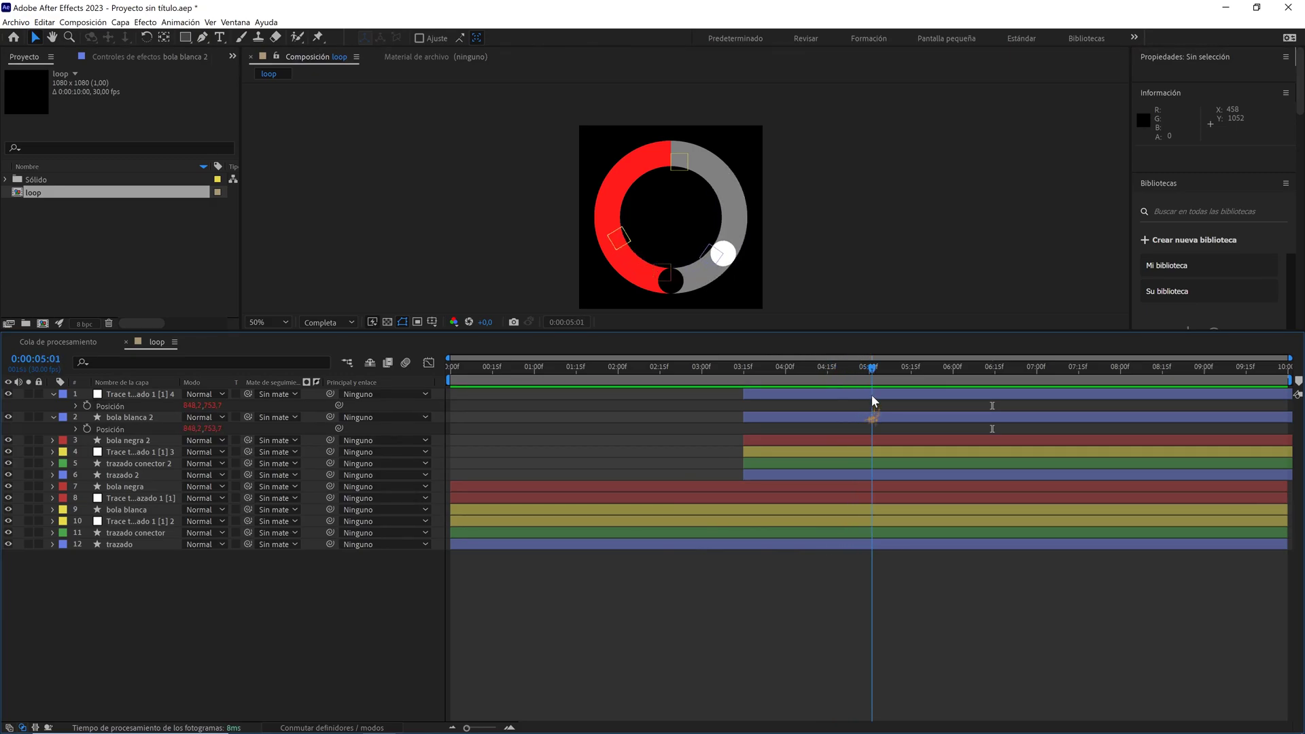
drag(856, 403, 874, 400)
click(671, 282)
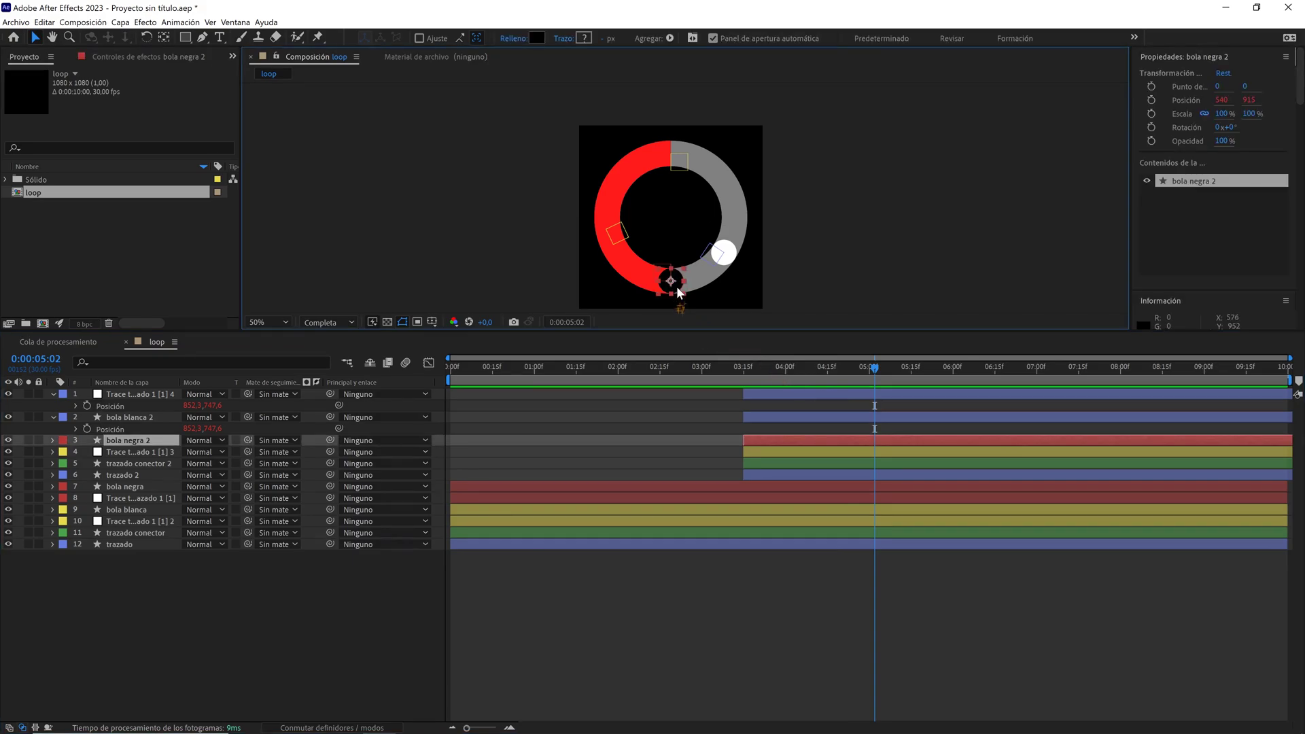
shift+click(626, 235)
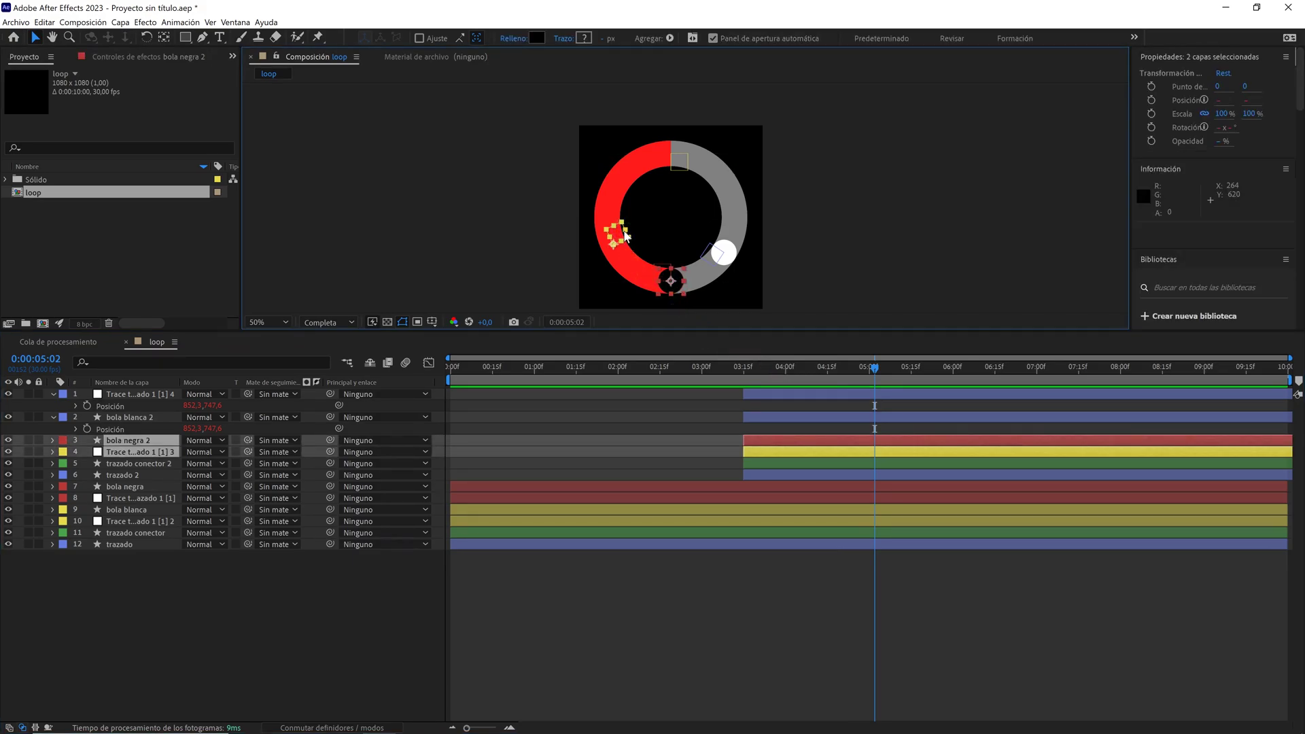
click(68, 440)
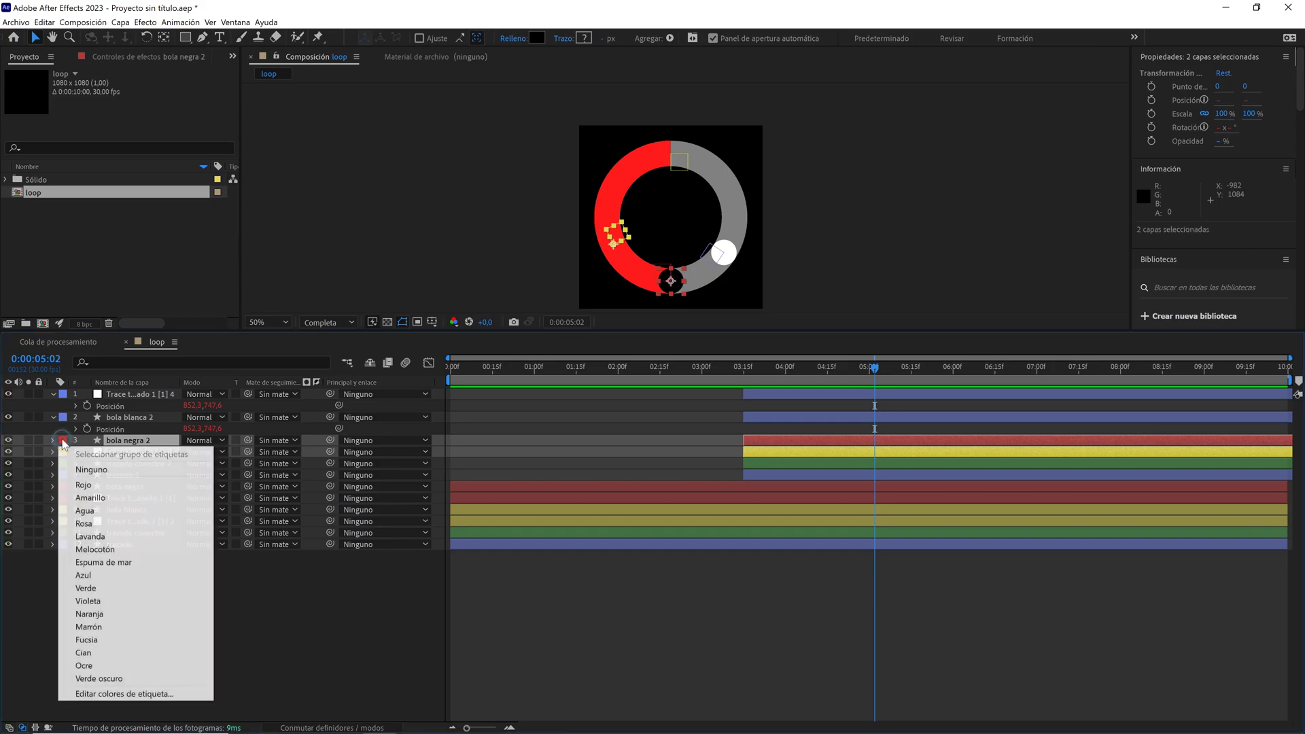
click(114, 614)
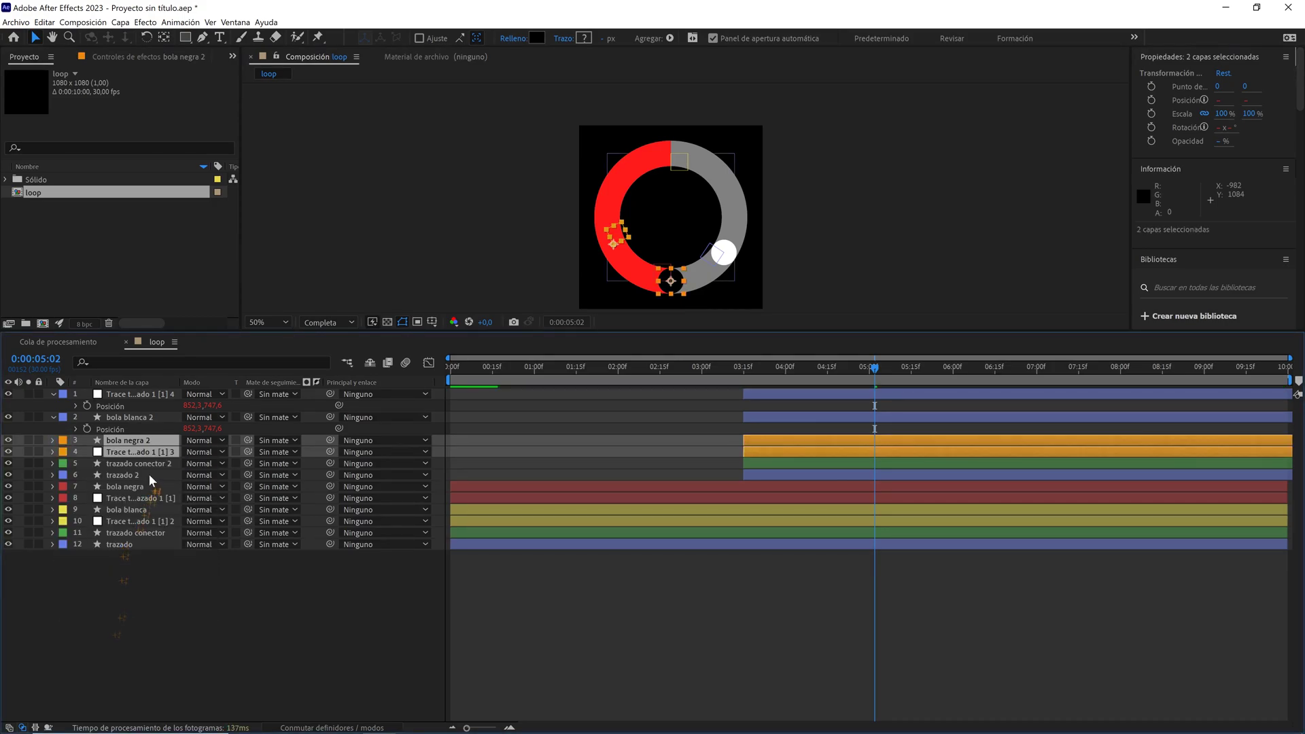
- Pick-whip bola negra 2's Posición to the trace layer's Posición
key(p)
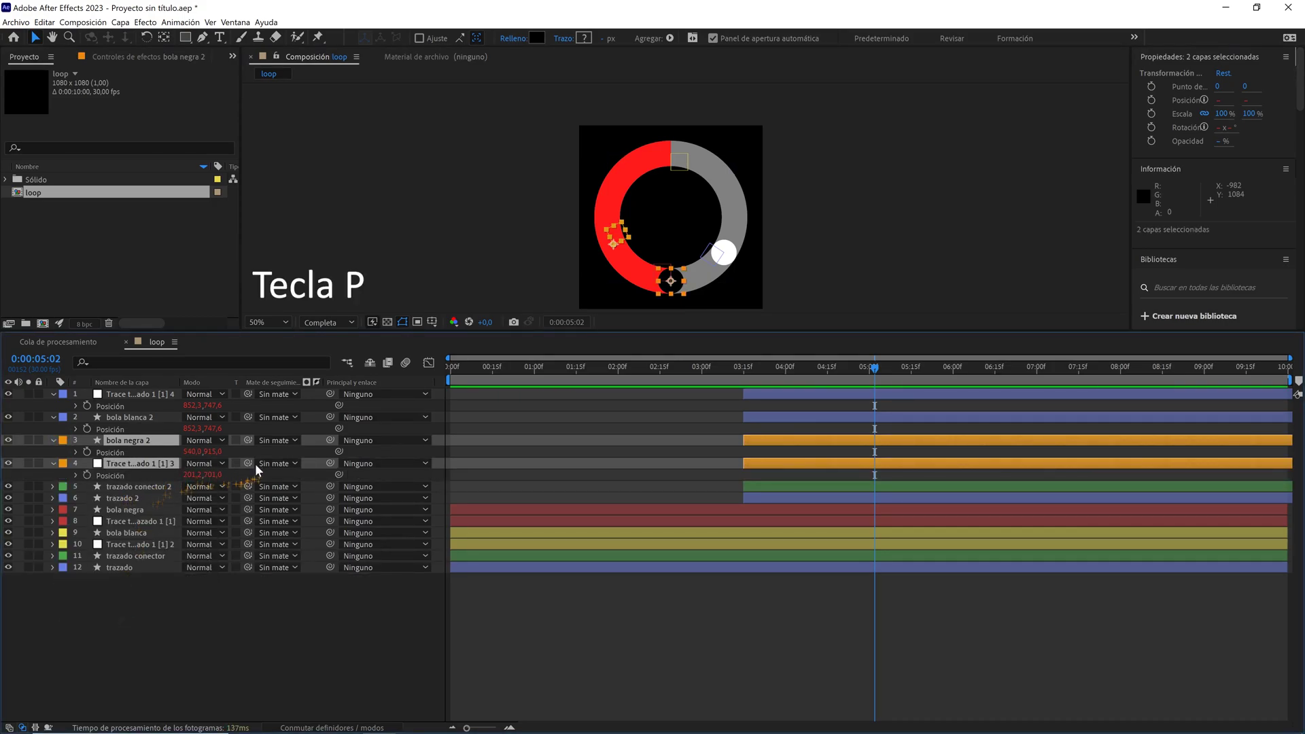
click(295, 474)
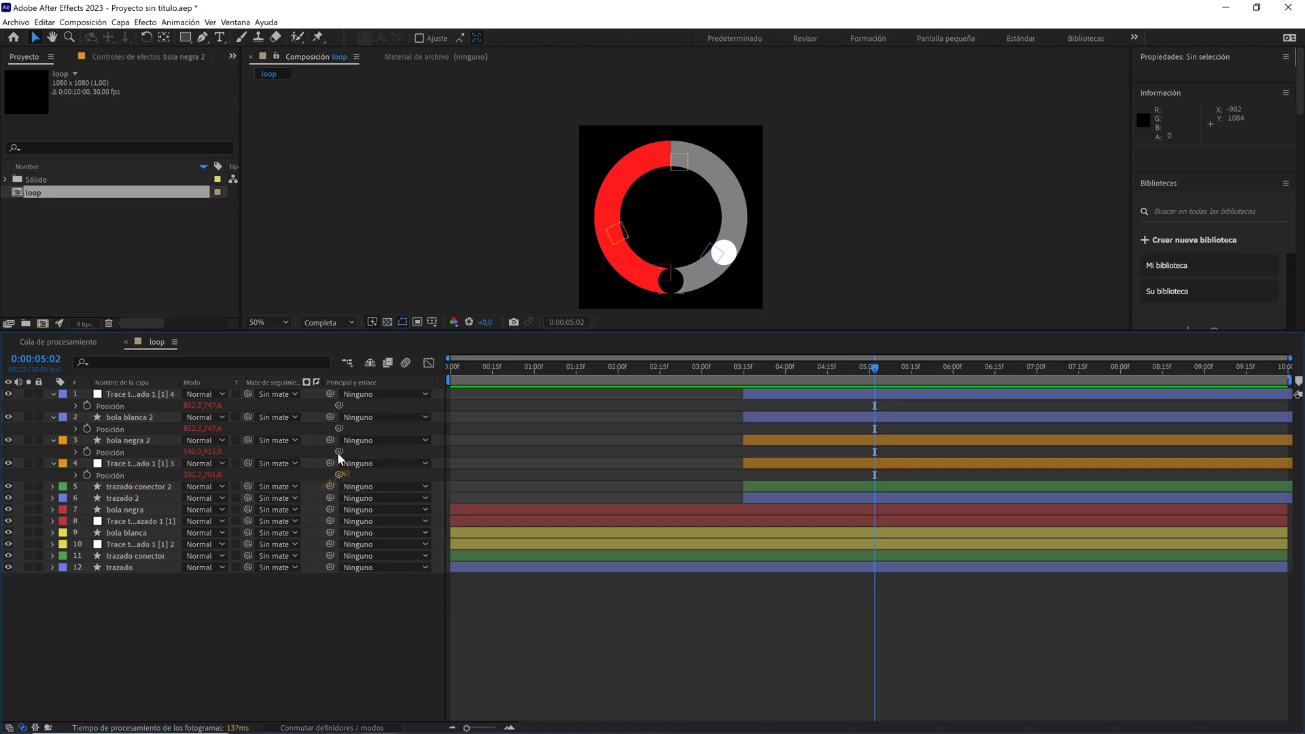
drag(338, 452, 308, 449)
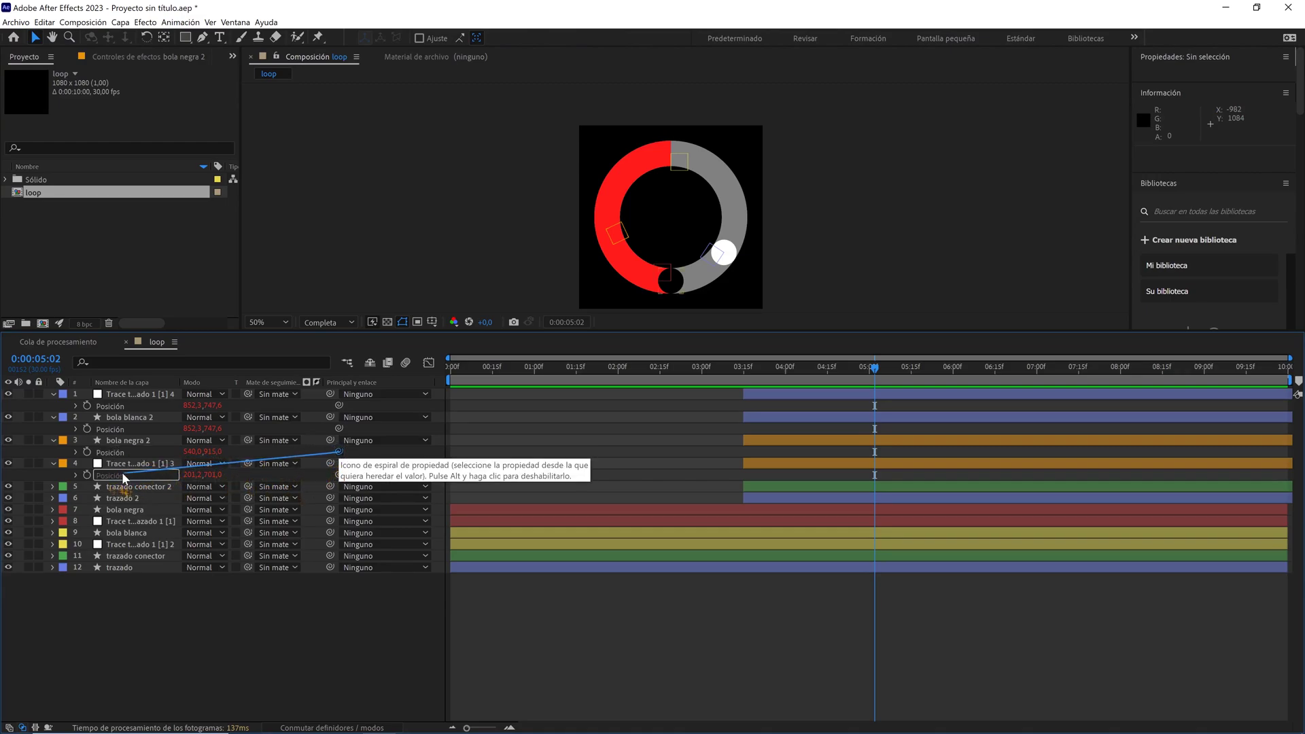
drag(112, 474, 116, 475)
drag(116, 474, 116, 475)
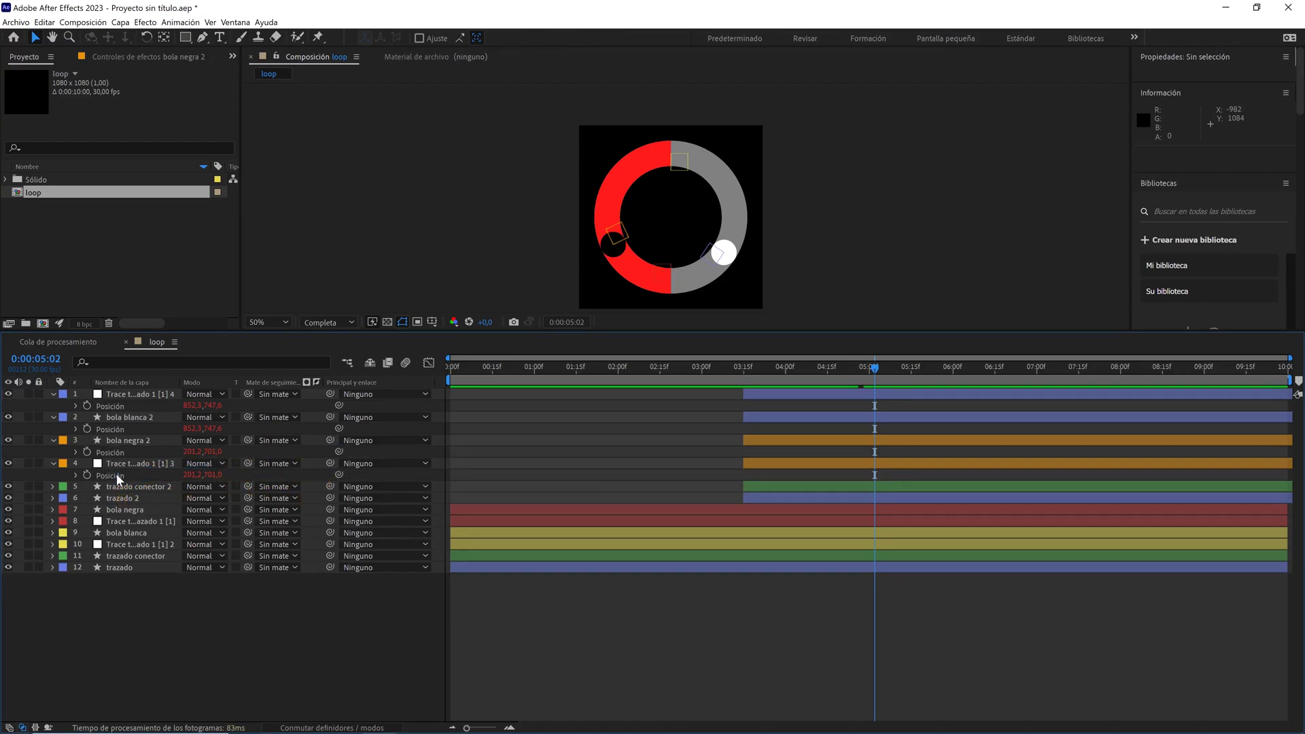
click(627, 367)
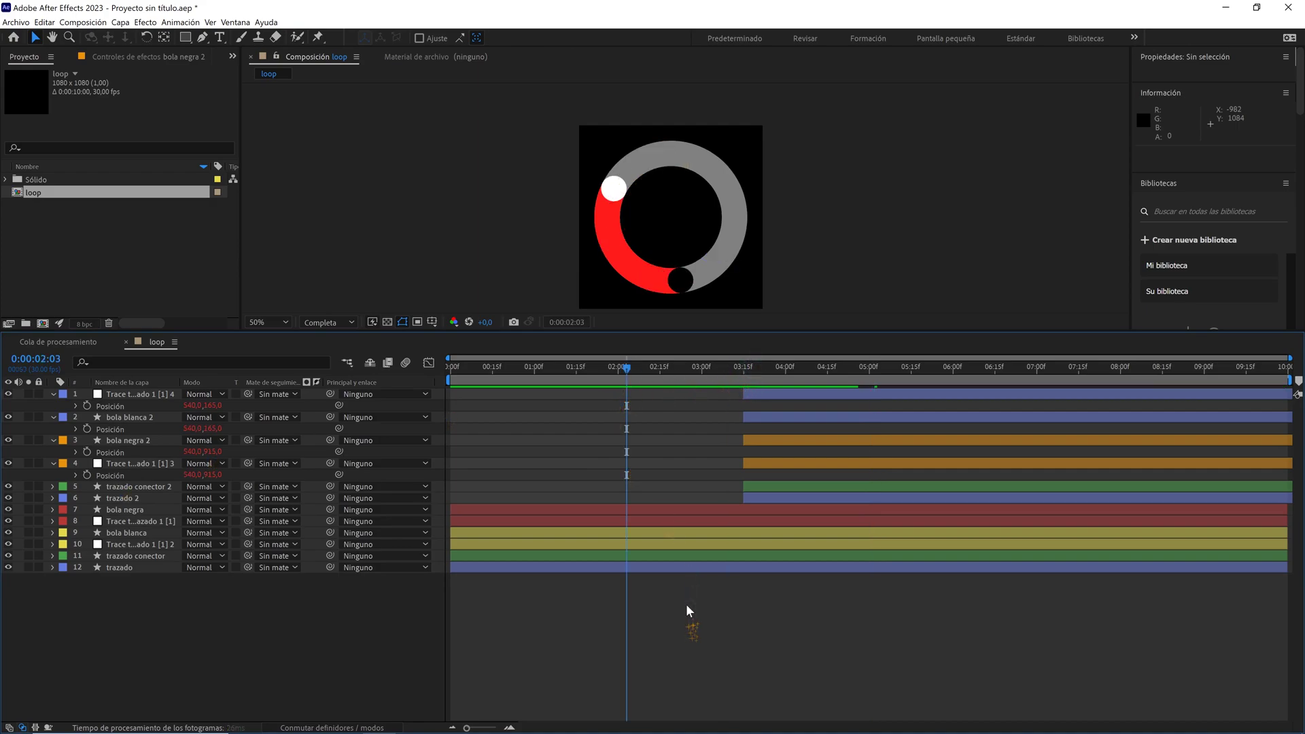
key(space)
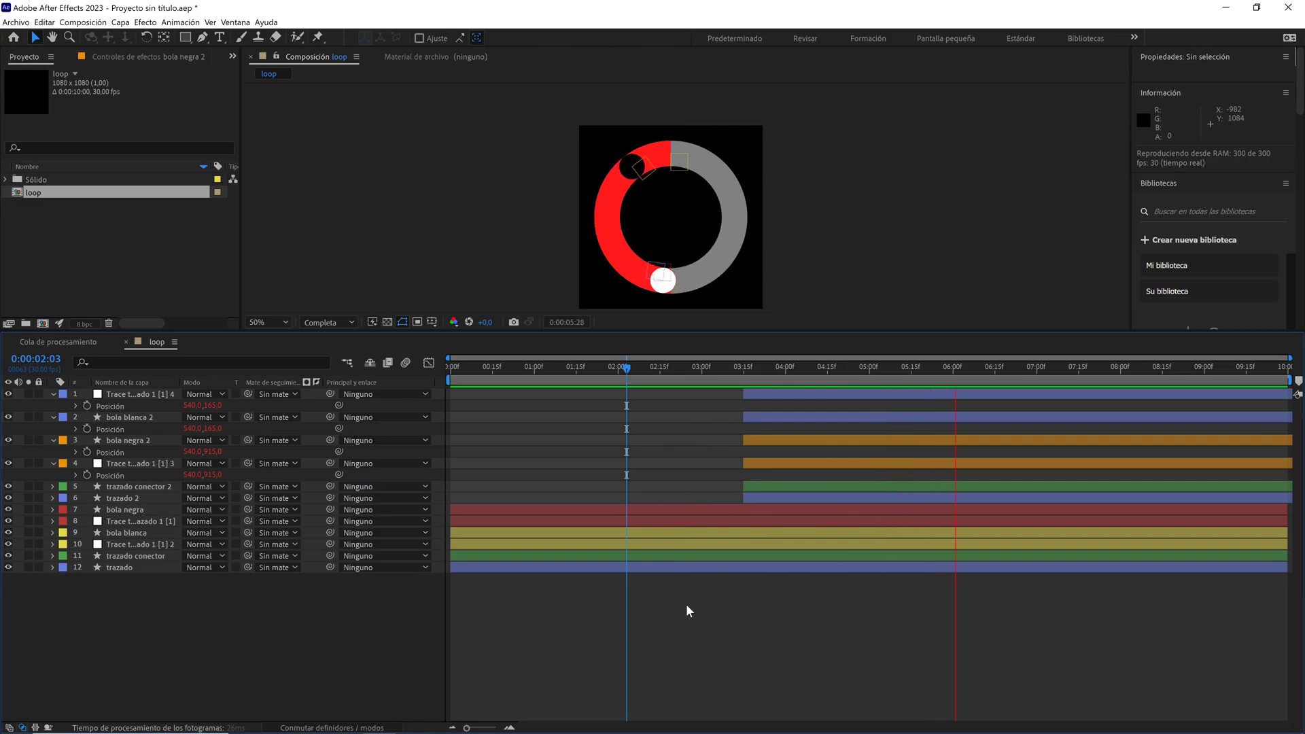
key(space)
drag(792, 383, 451, 370)
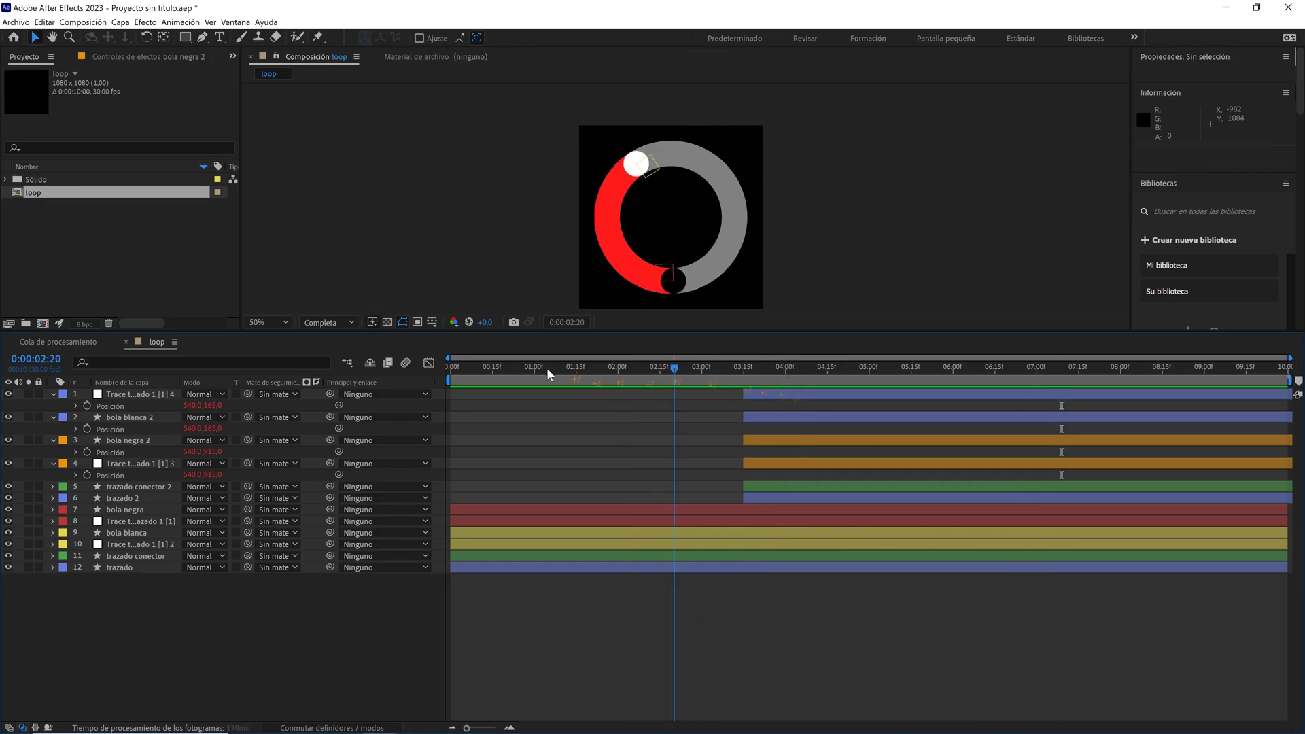
key(space)
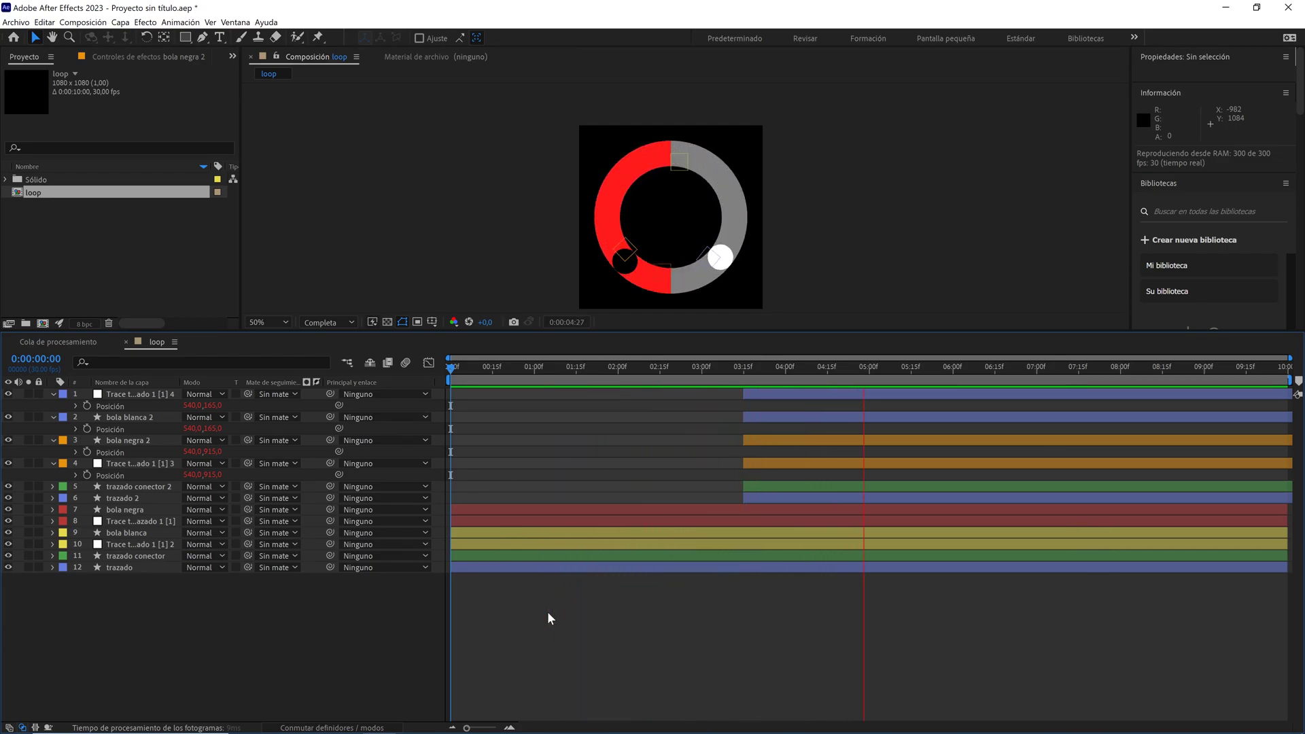
key(space)
mouse_move(807, 368)
mouse_down()
mouse_move(759, 370)
mouse_move(850, 365)
mouse_up()
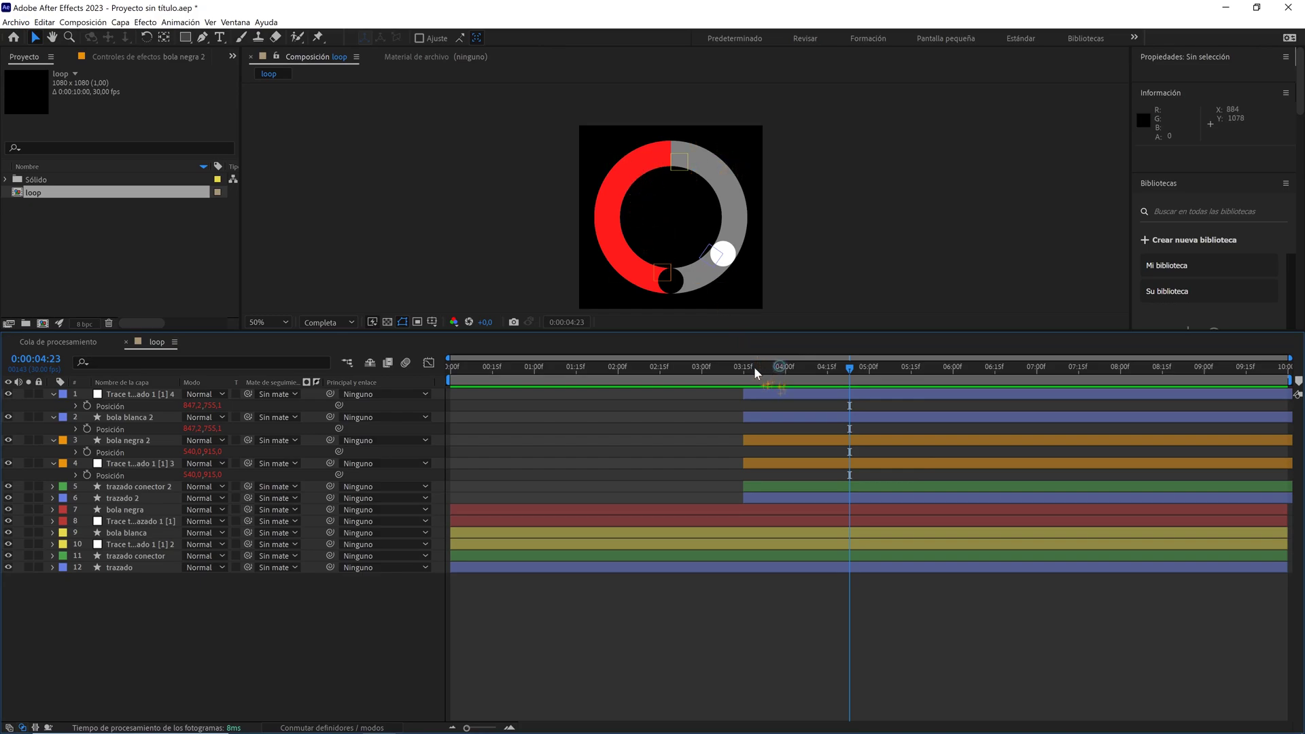
drag(754, 370, 834, 360)
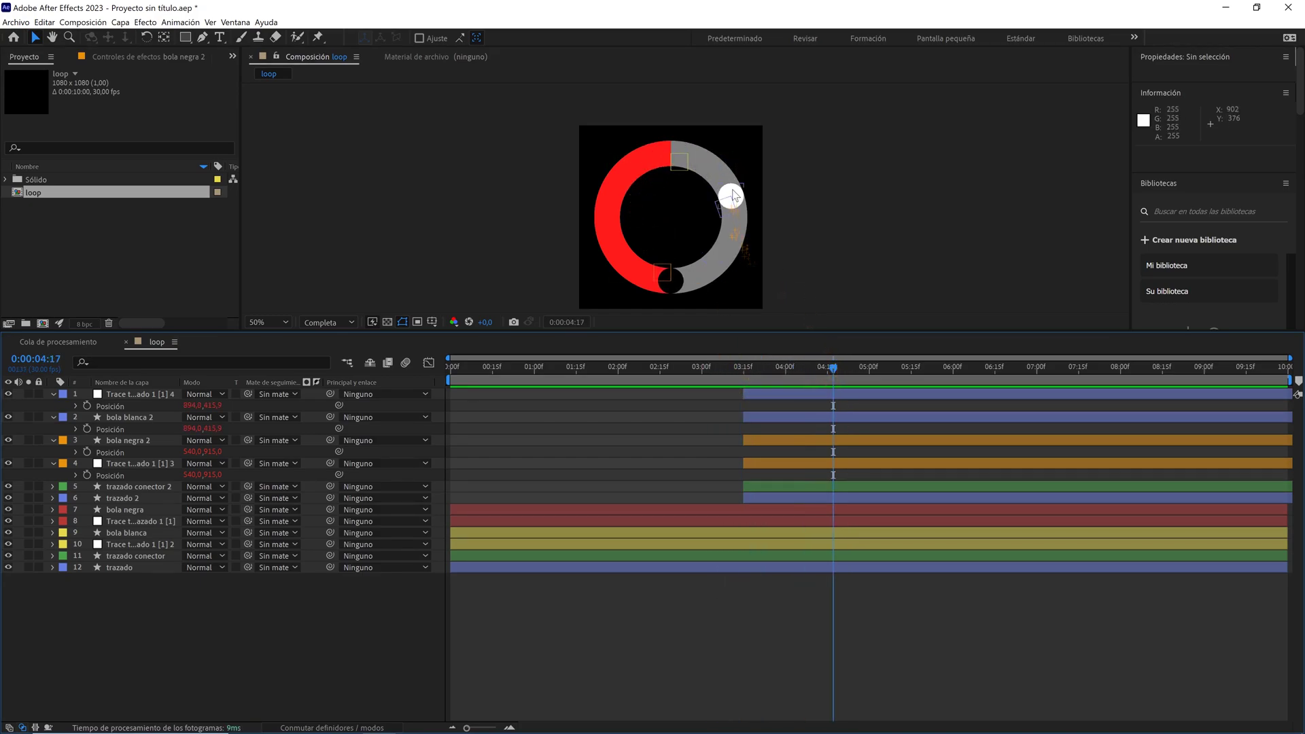
drag(892, 364, 768, 371)
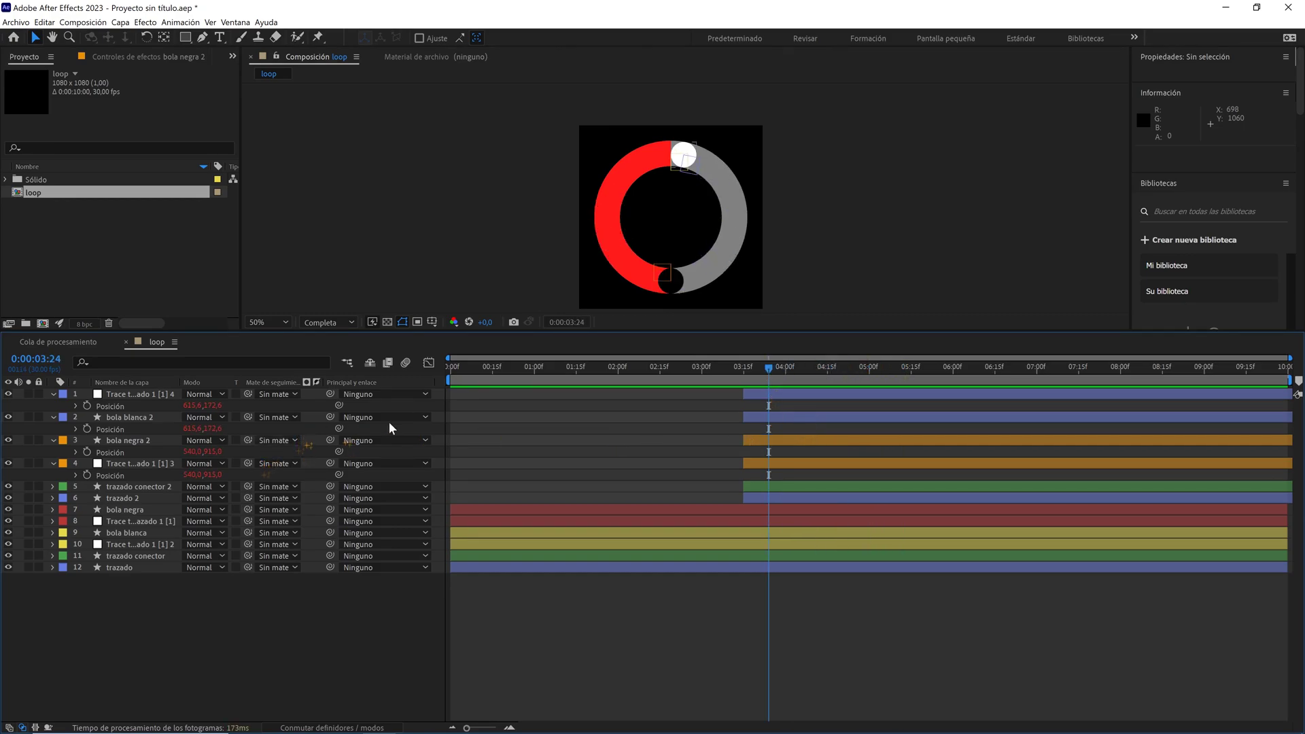
- Duplicate trazado conector 2 as trazado conector 3 and remove its trim Start and End animation
click(153, 486)
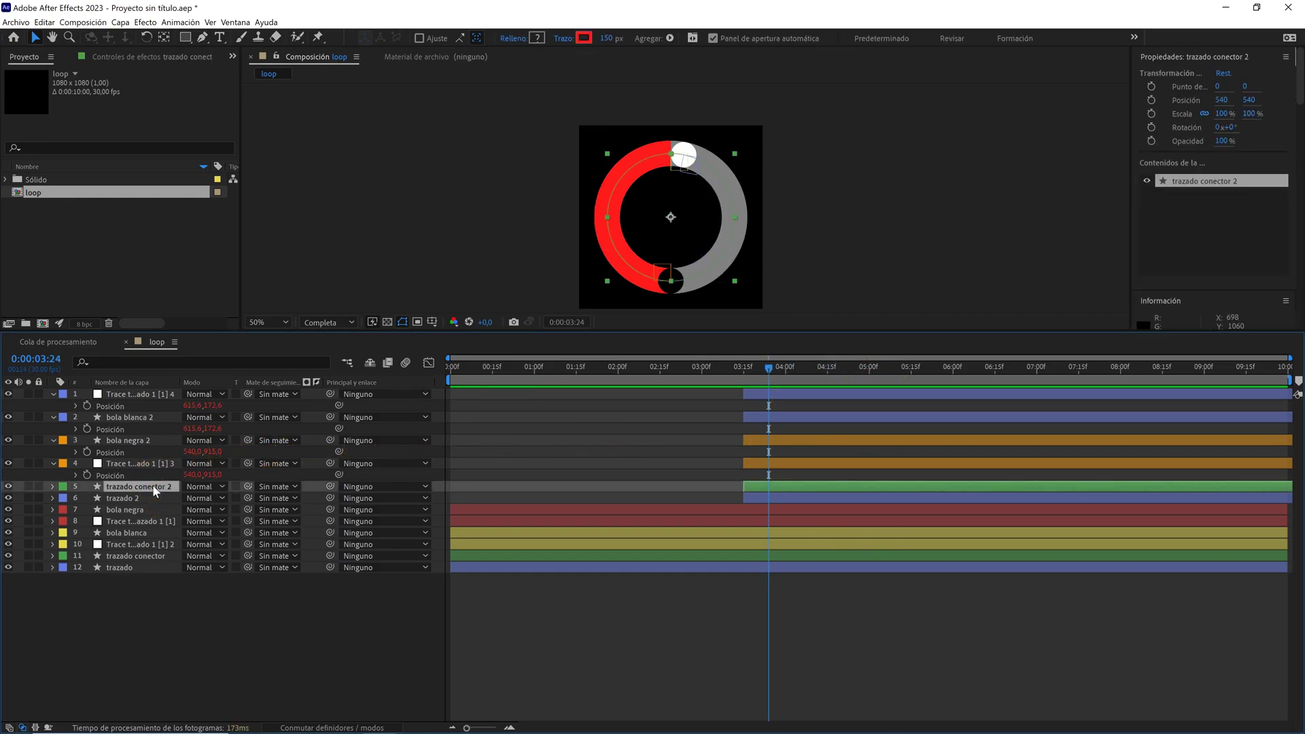
key(ctrl+d)
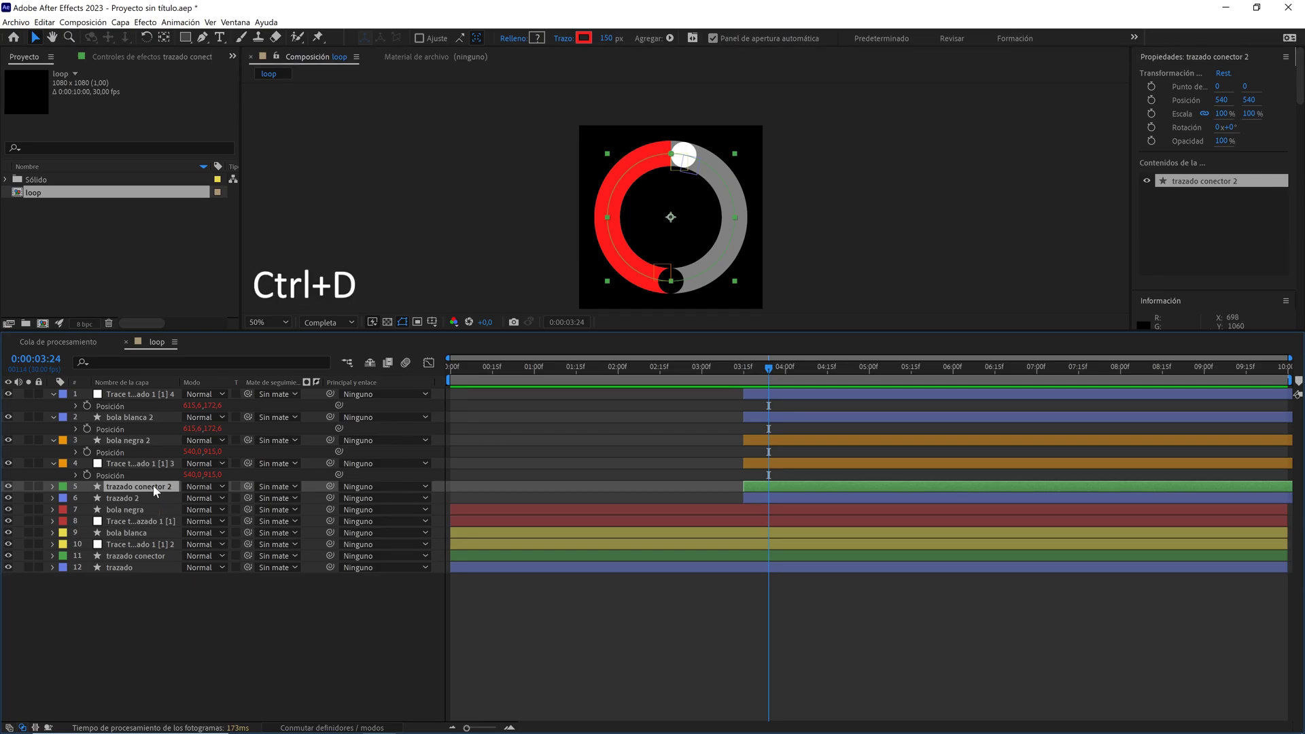
click(53, 486)
click(65, 499)
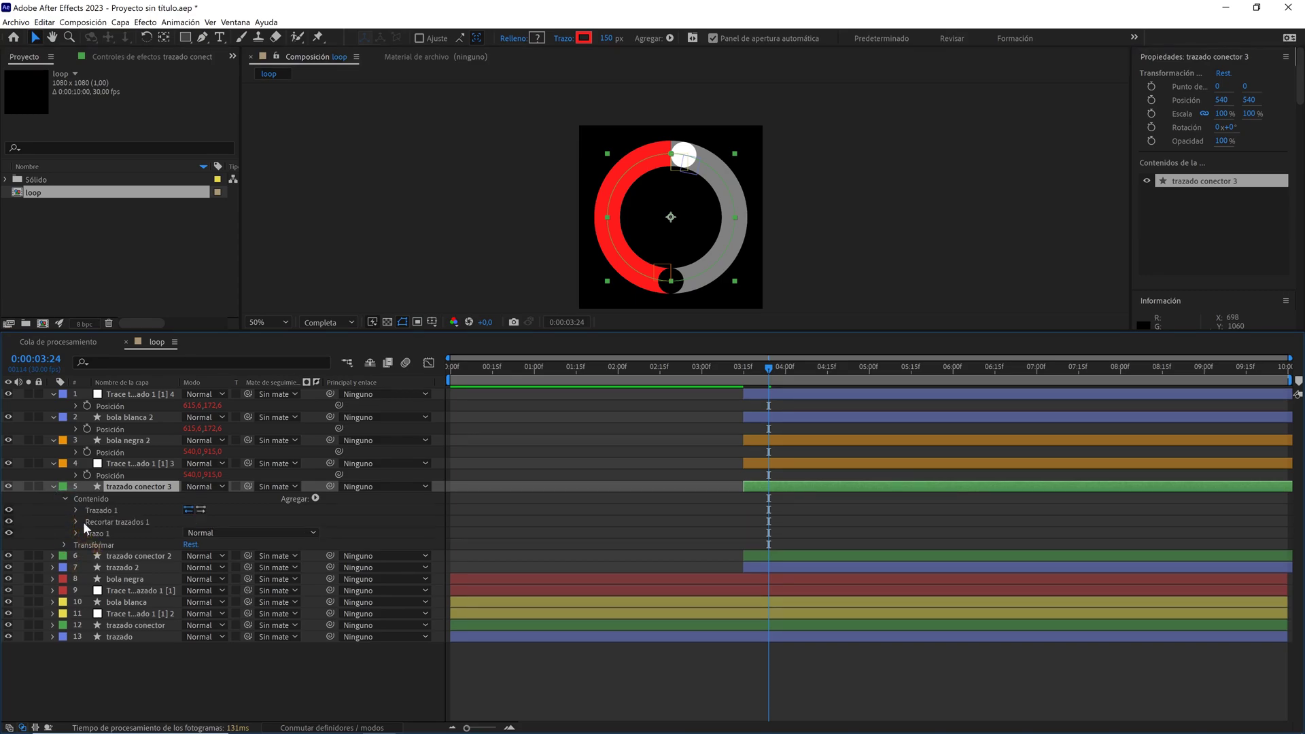
click(77, 523)
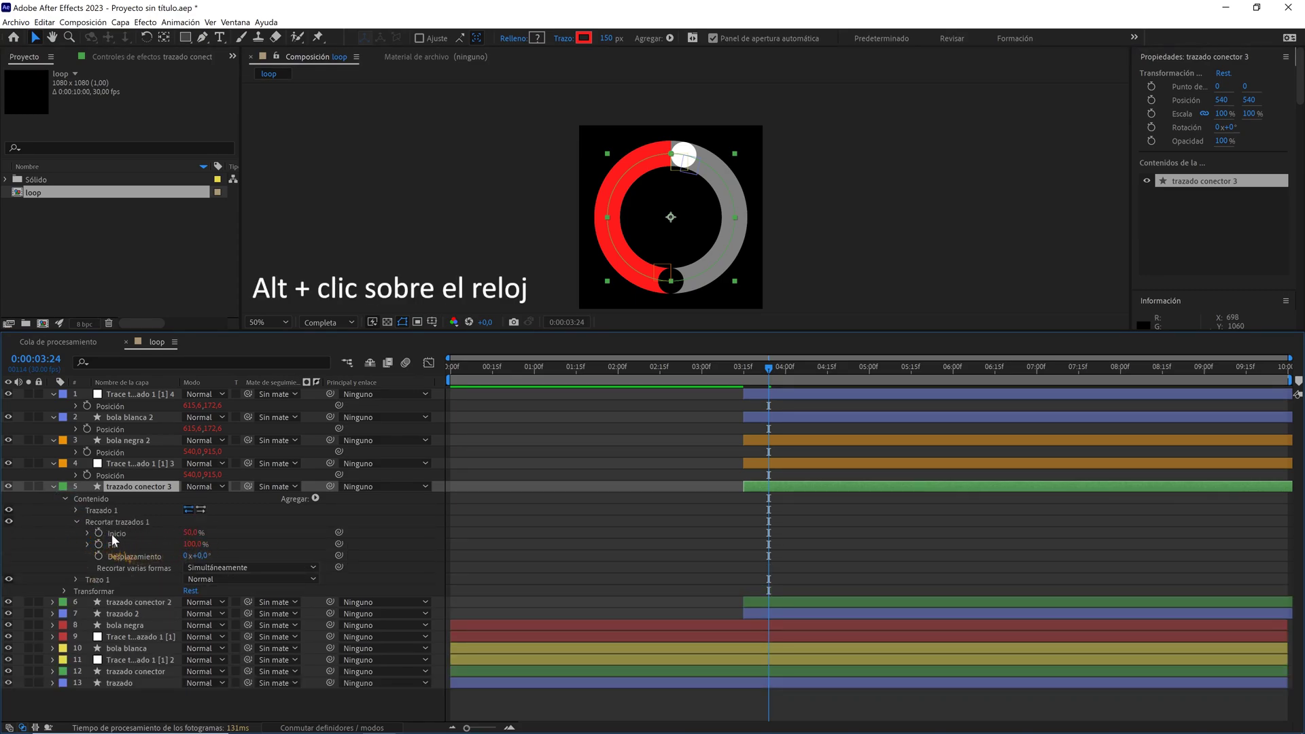
alt+click(99, 534)
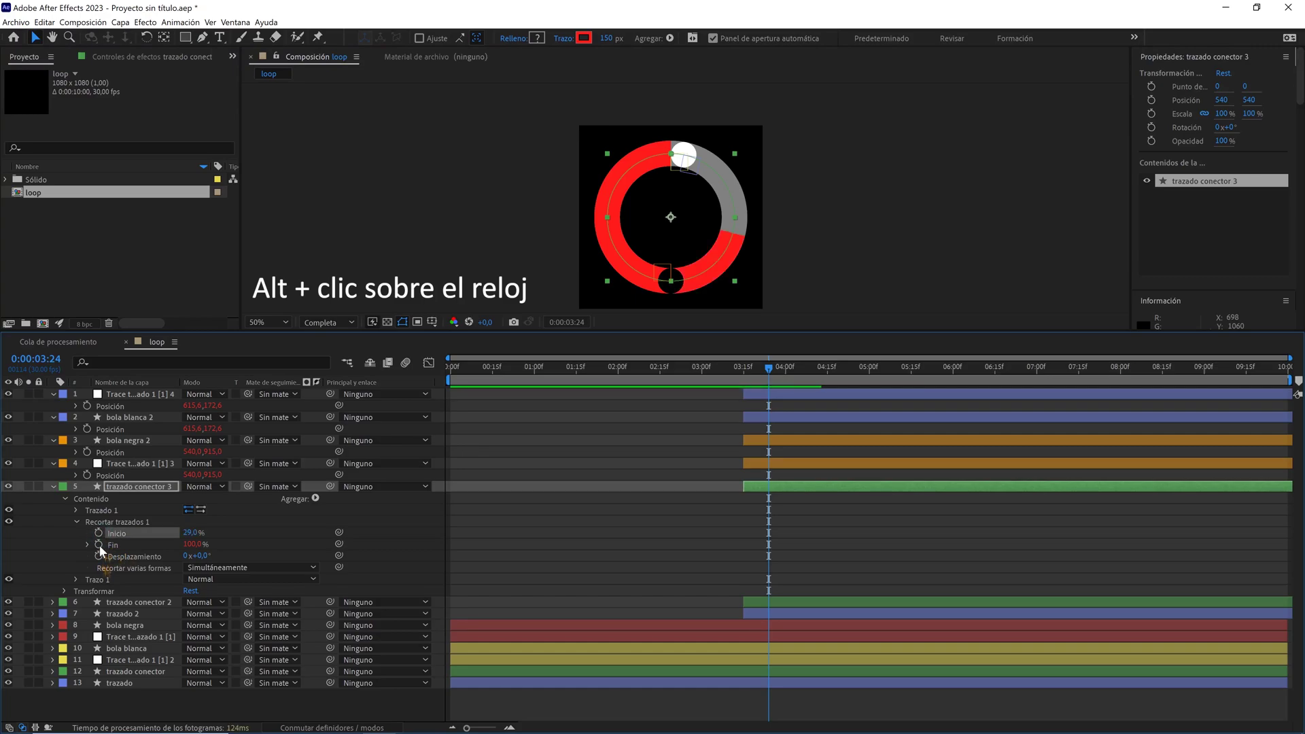
alt+click(99, 545)
- Solo trazado conector 3 and set its trim Start and End both to 0%
click(29, 487)
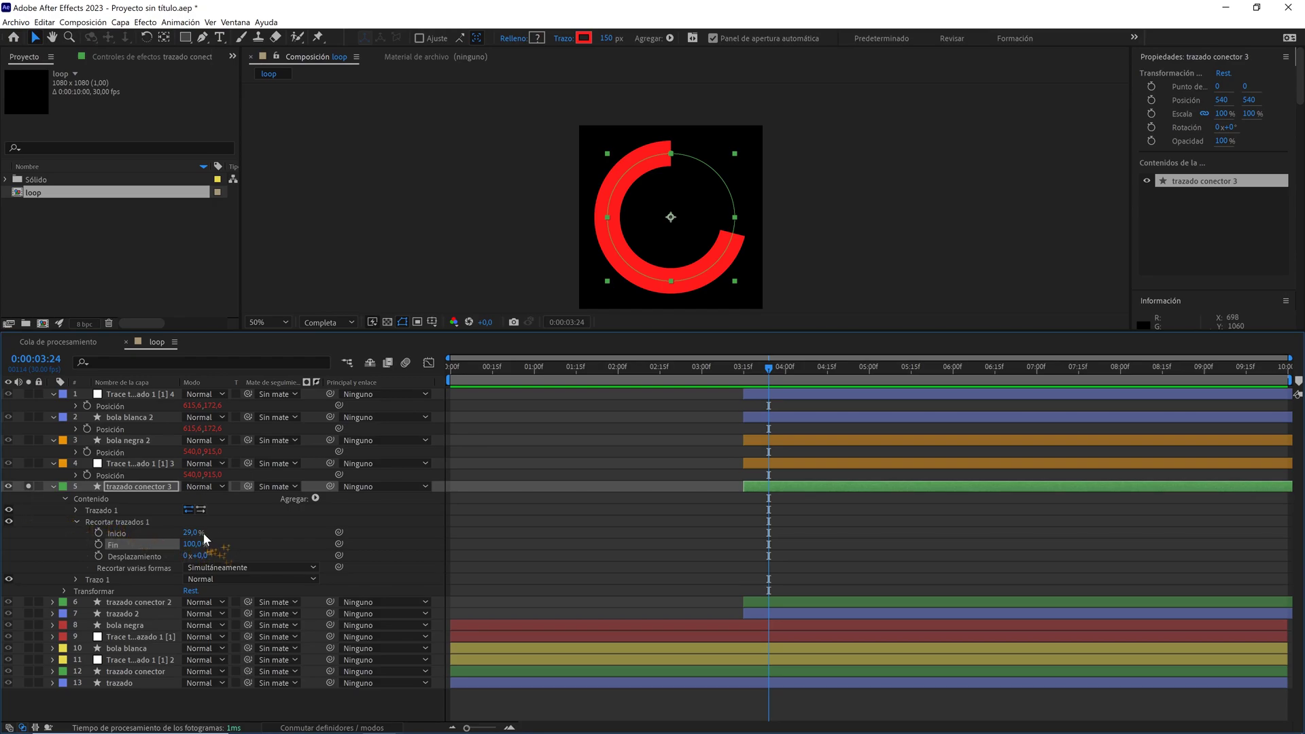
mouse_move(192, 533)
mouse_down()
mouse_move(132, 545)
mouse_move(112, 566)
mouse_up()
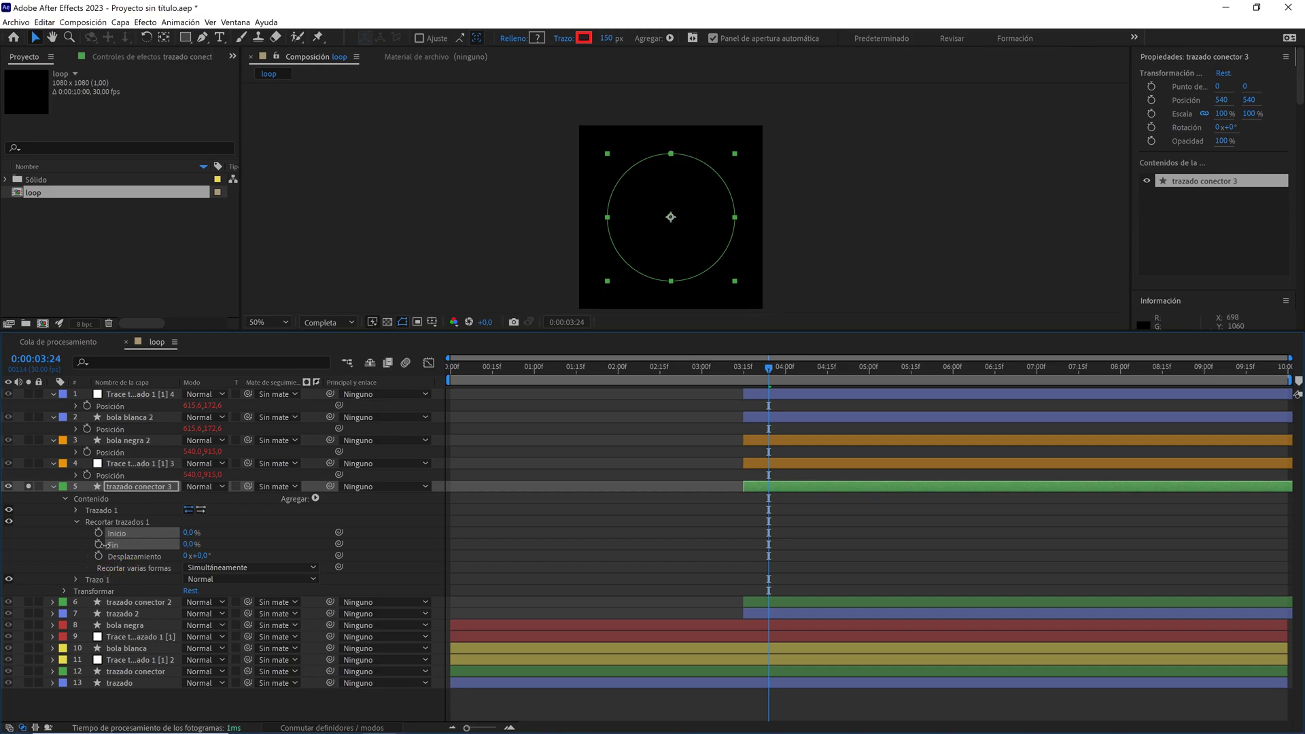
click(214, 536)
drag(187, 536, 182, 534)
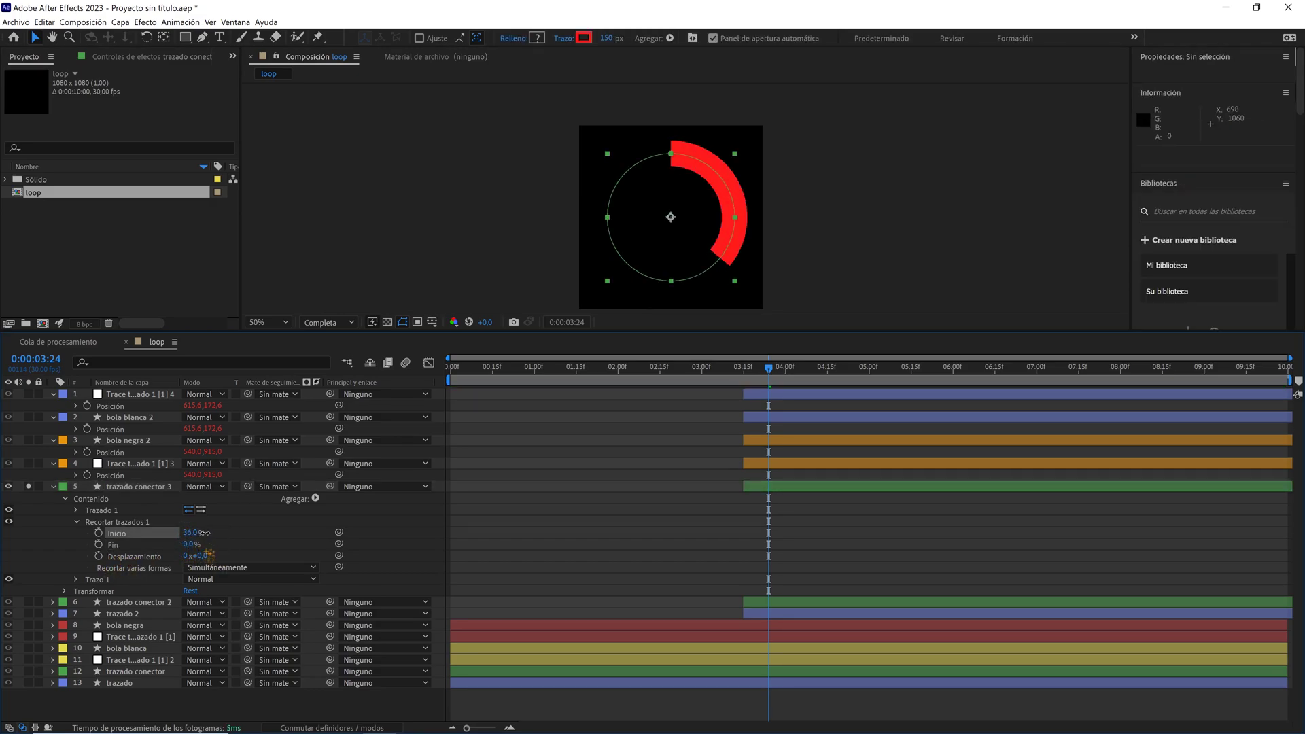
drag(746, 371, 749, 371)
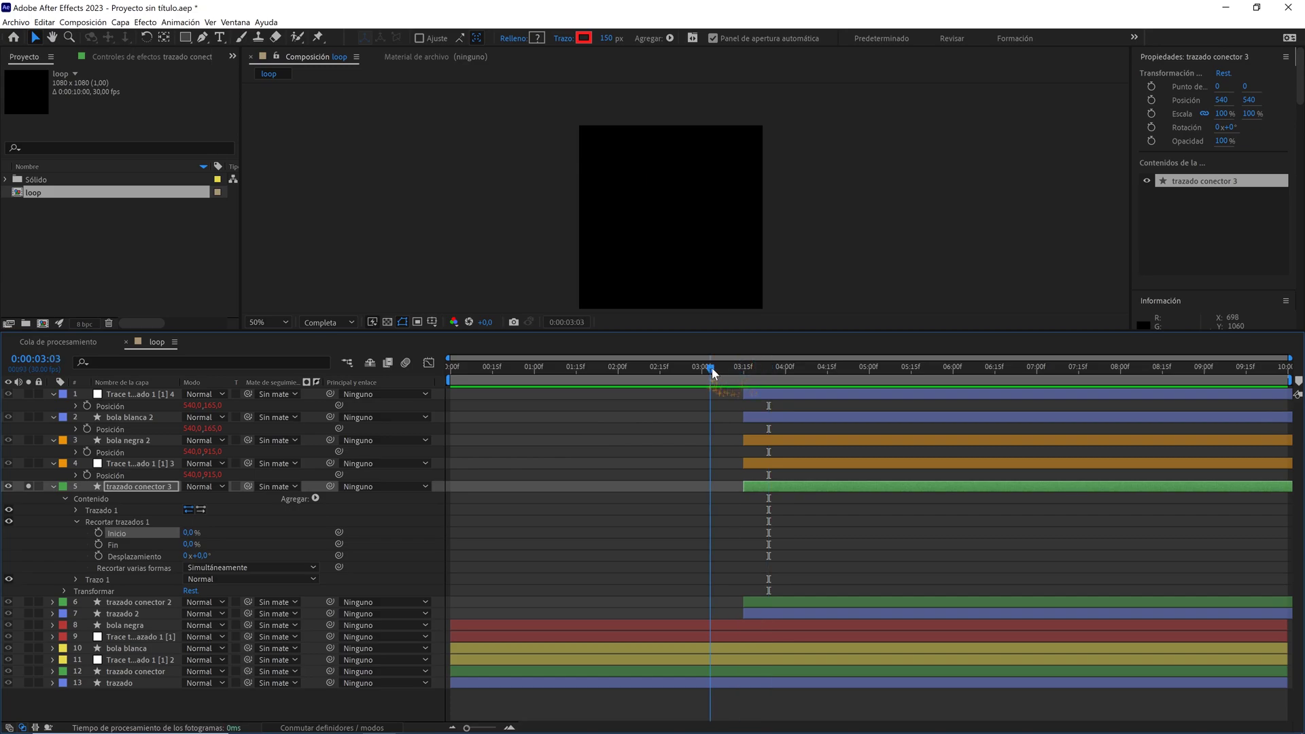
- Unsolo trazado conector 3 and link its trim Start to the white ball trace's Progreso
click(29, 487)
drag(188, 533, 216, 524)
click(658, 299)
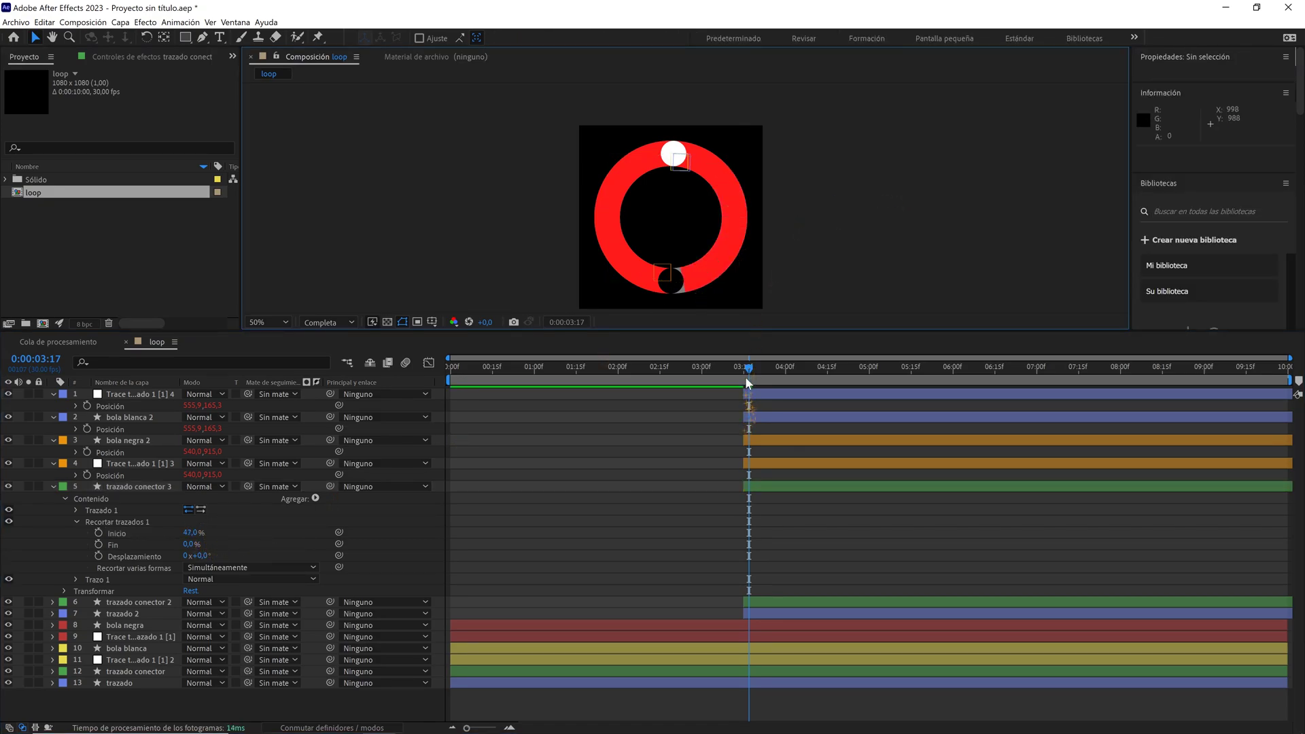
drag(748, 371, 774, 367)
click(695, 157)
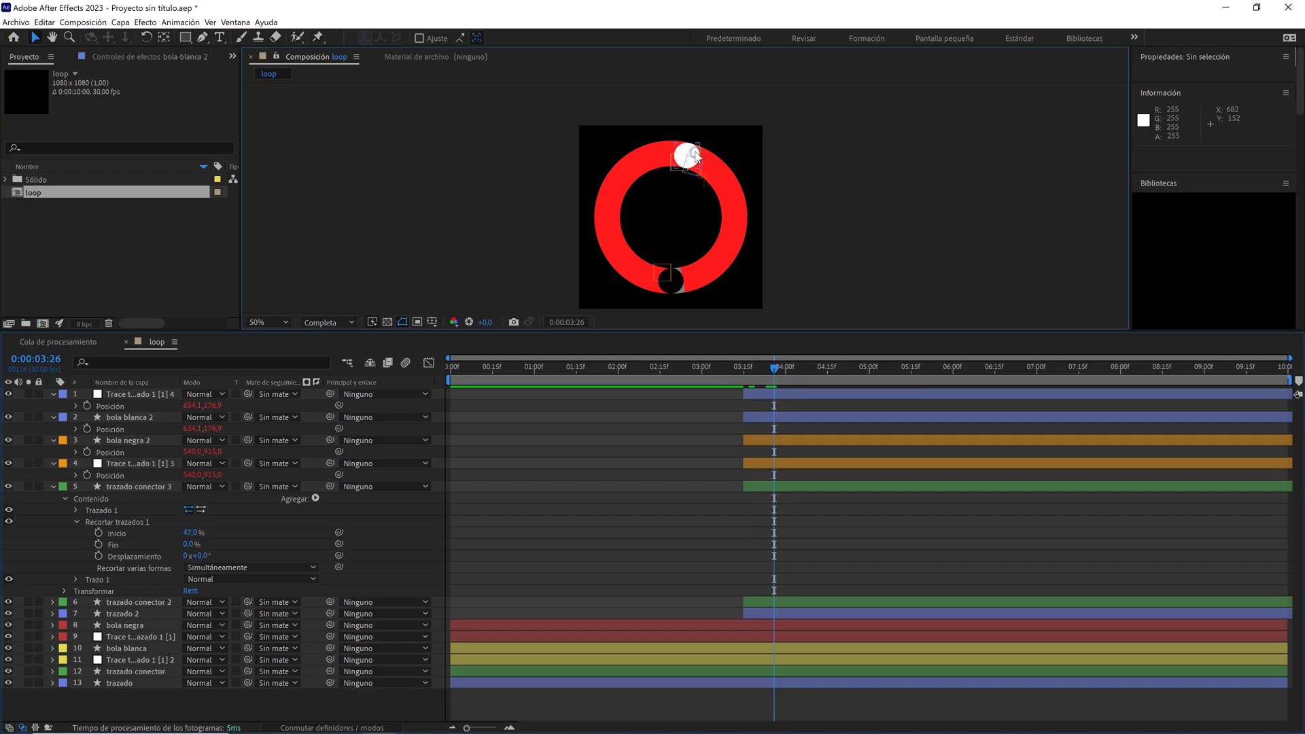
click(695, 156)
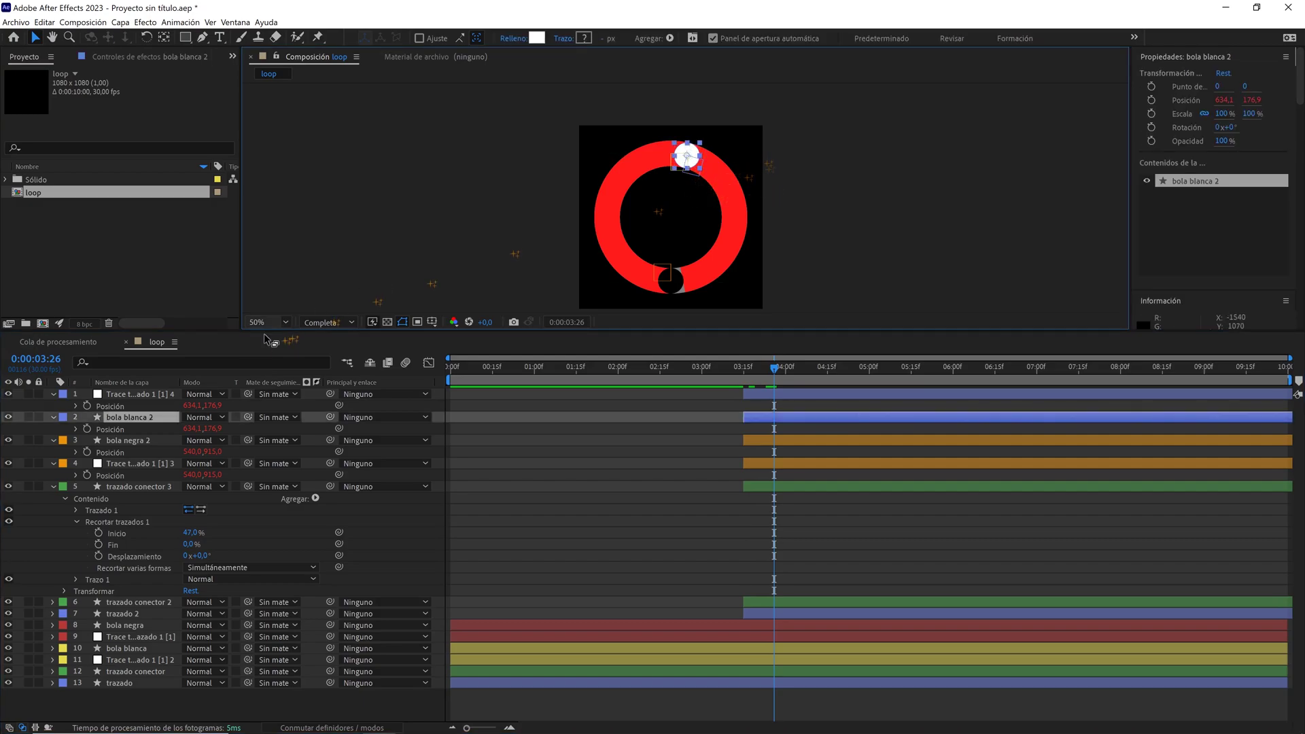
click(134, 395)
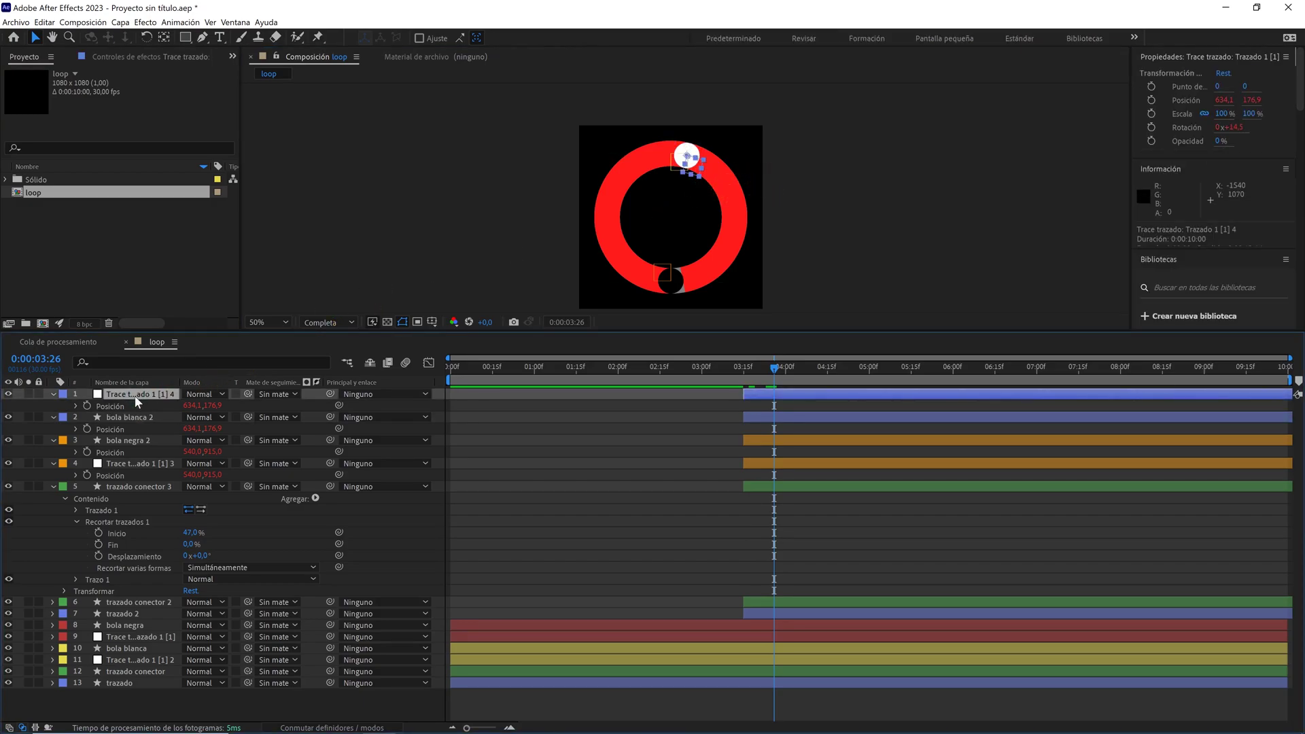
key(u)
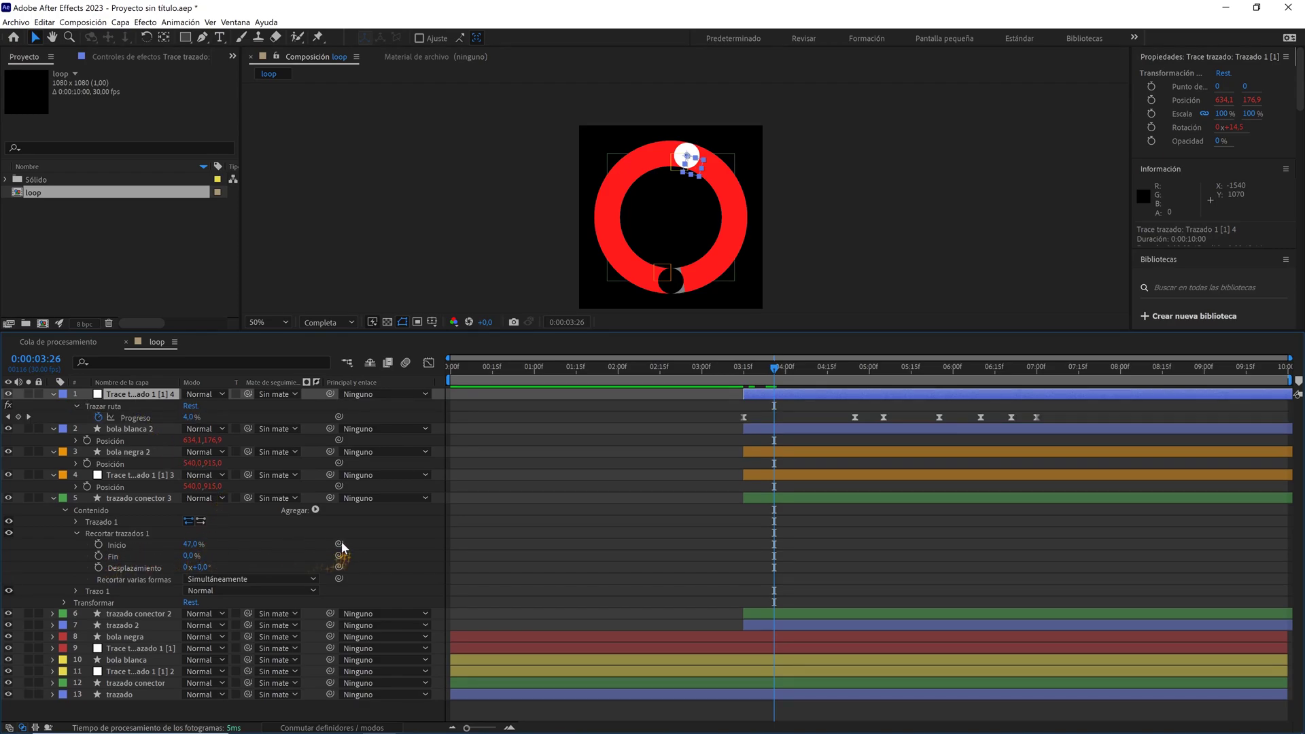
drag(339, 544, 148, 421)
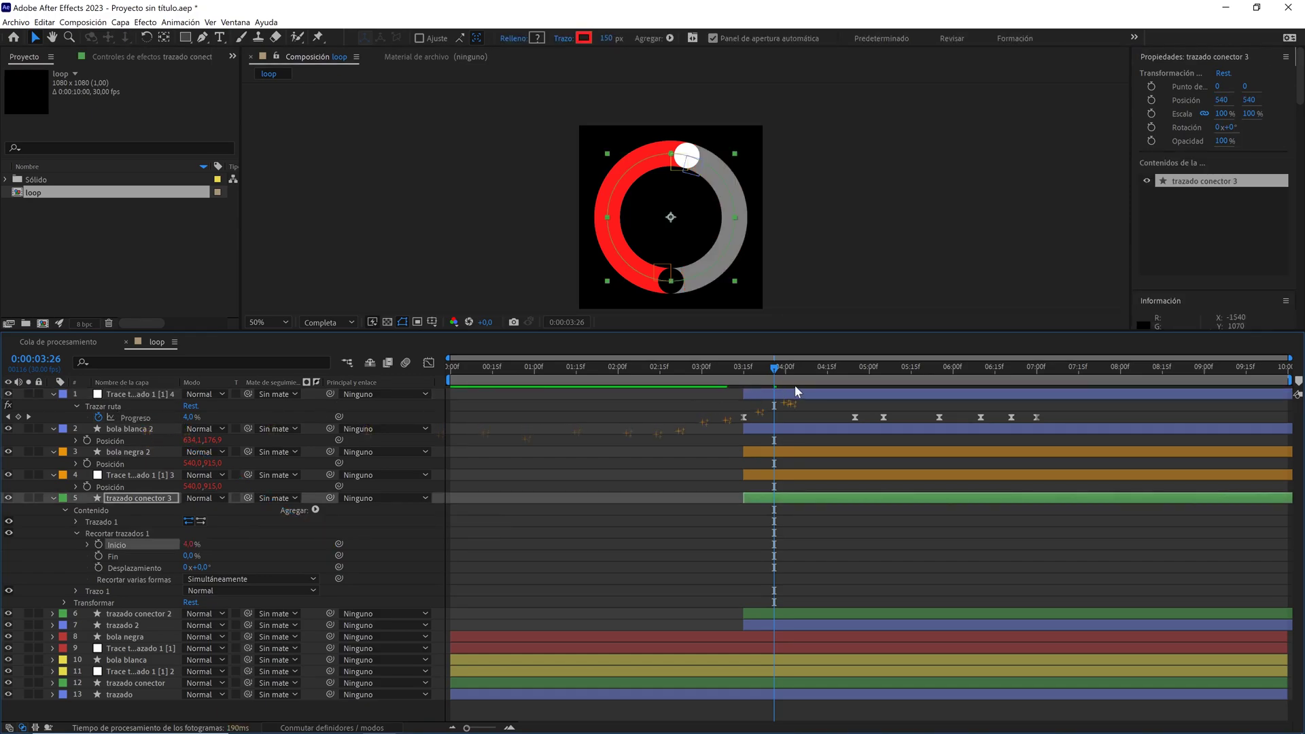
- Check the link in playback, stop at 0:00:04:25, and select trazado conector 2
drag(773, 368, 652, 367)
click(690, 427)
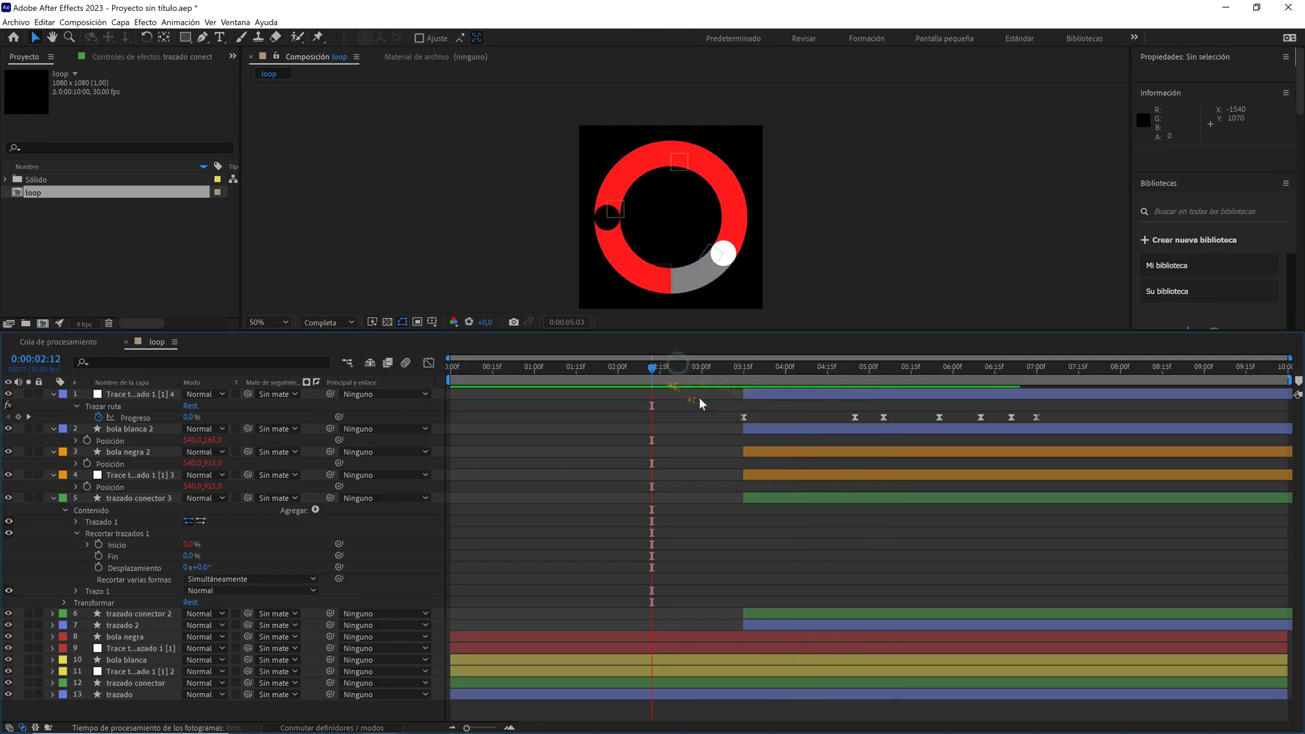
click(702, 368)
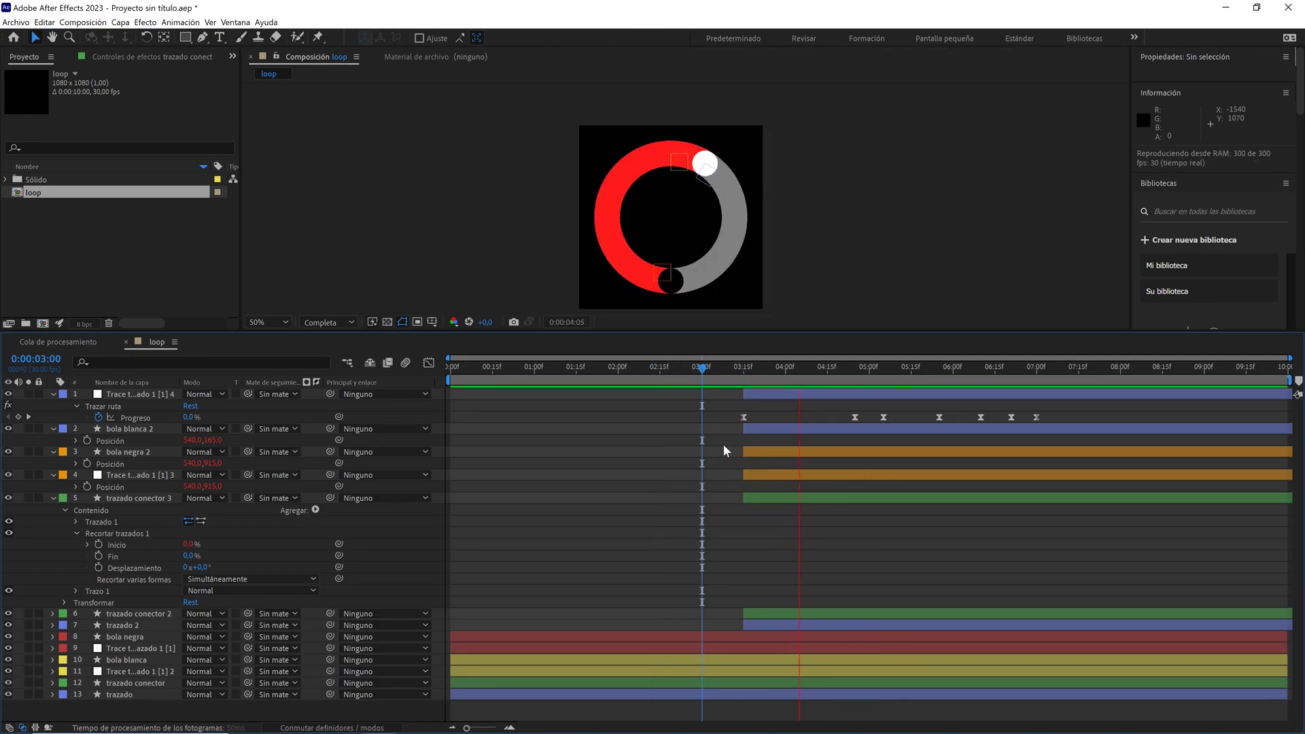
key(space)
mouse_move(739, 368)
mouse_down()
mouse_move(861, 373)
mouse_move(830, 372)
mouse_move(847, 372)
mouse_up()
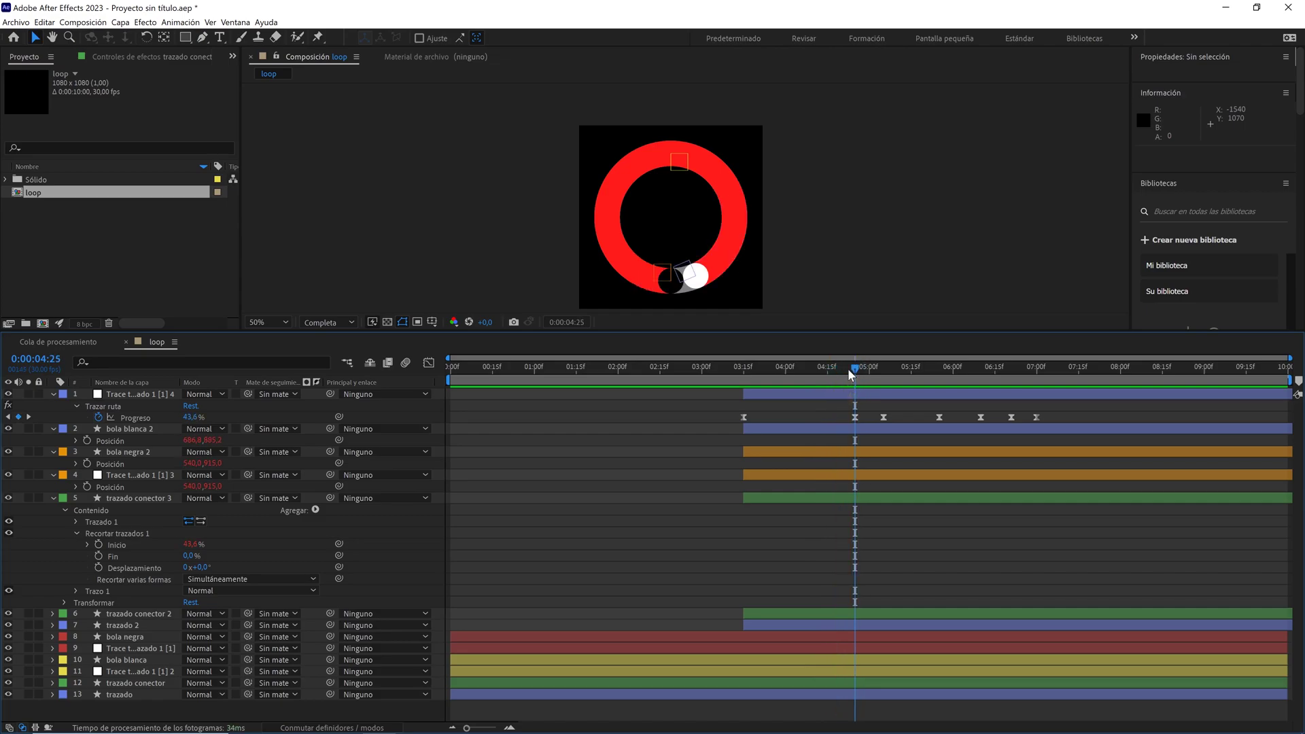
click(53, 498)
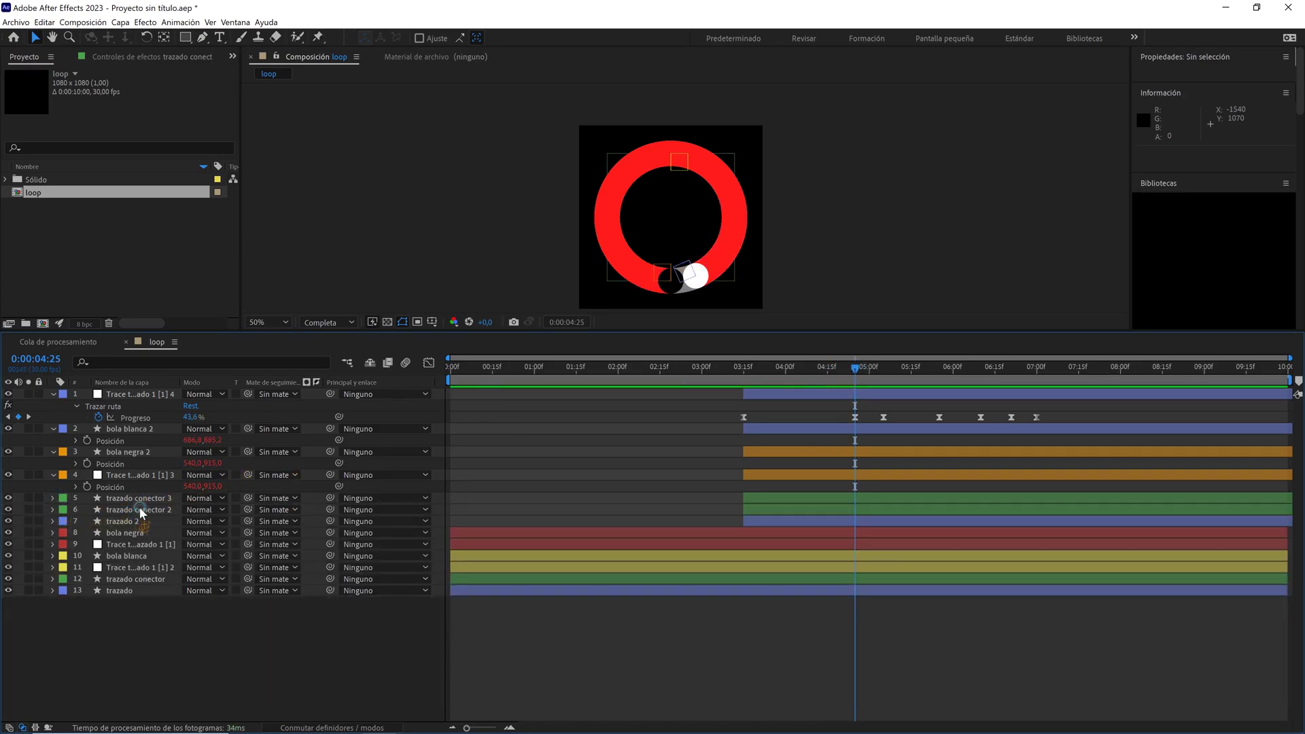
click(139, 510)
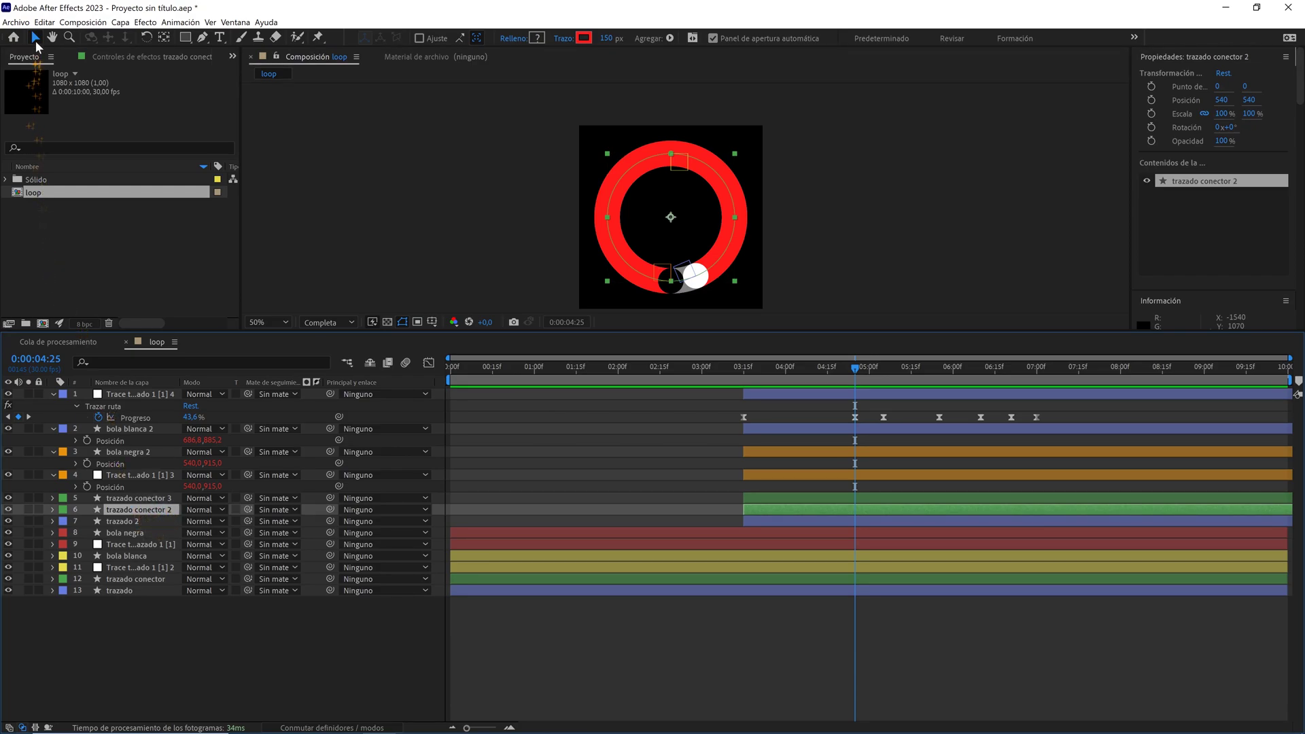
- Split trazado conector 2 at 0:00:04:25, creating trazado conector 4, and reveal its Trim Paths
click(44, 22)
click(102, 178)
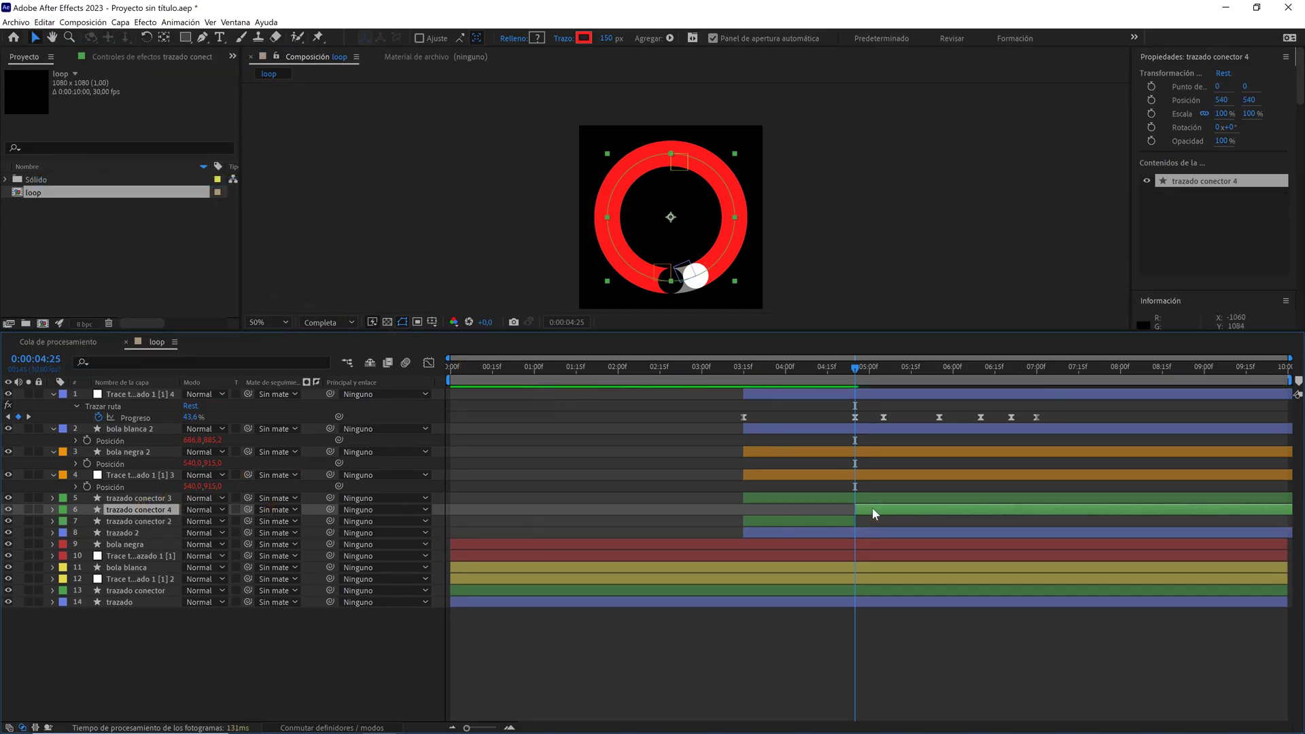
click(54, 510)
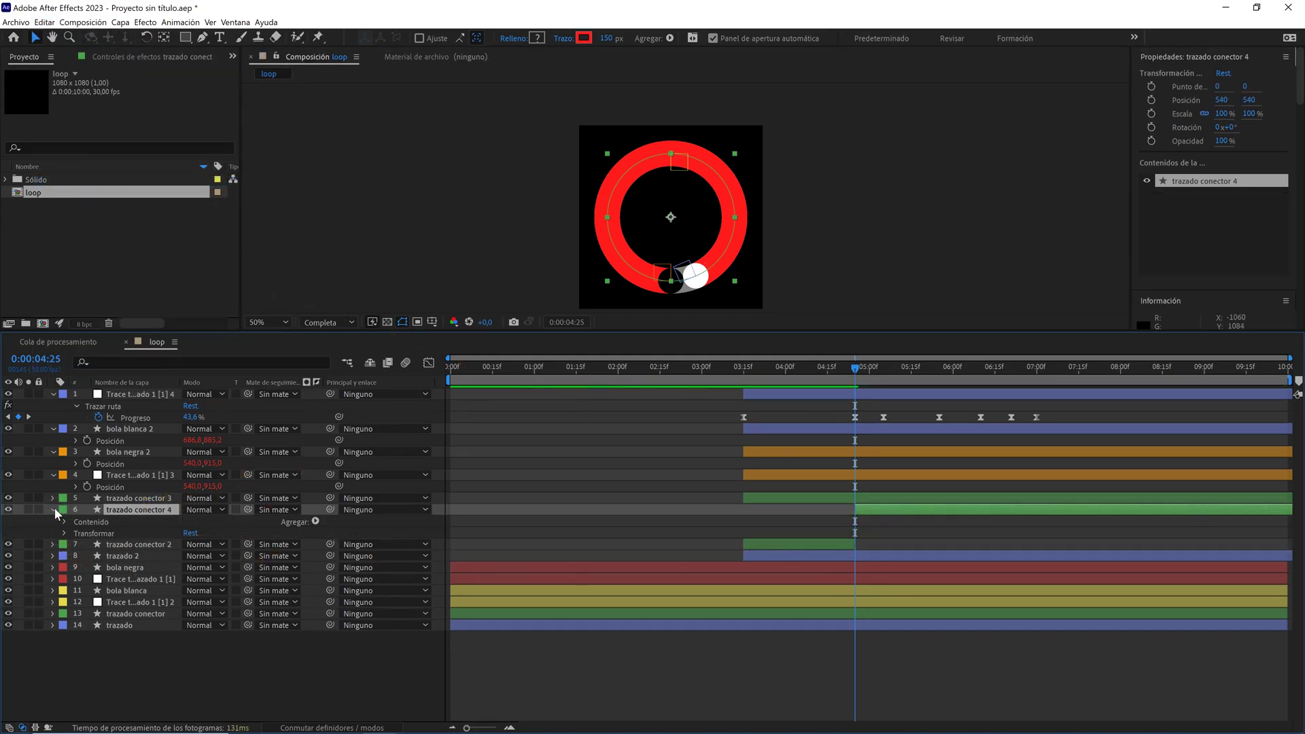
click(65, 522)
click(75, 545)
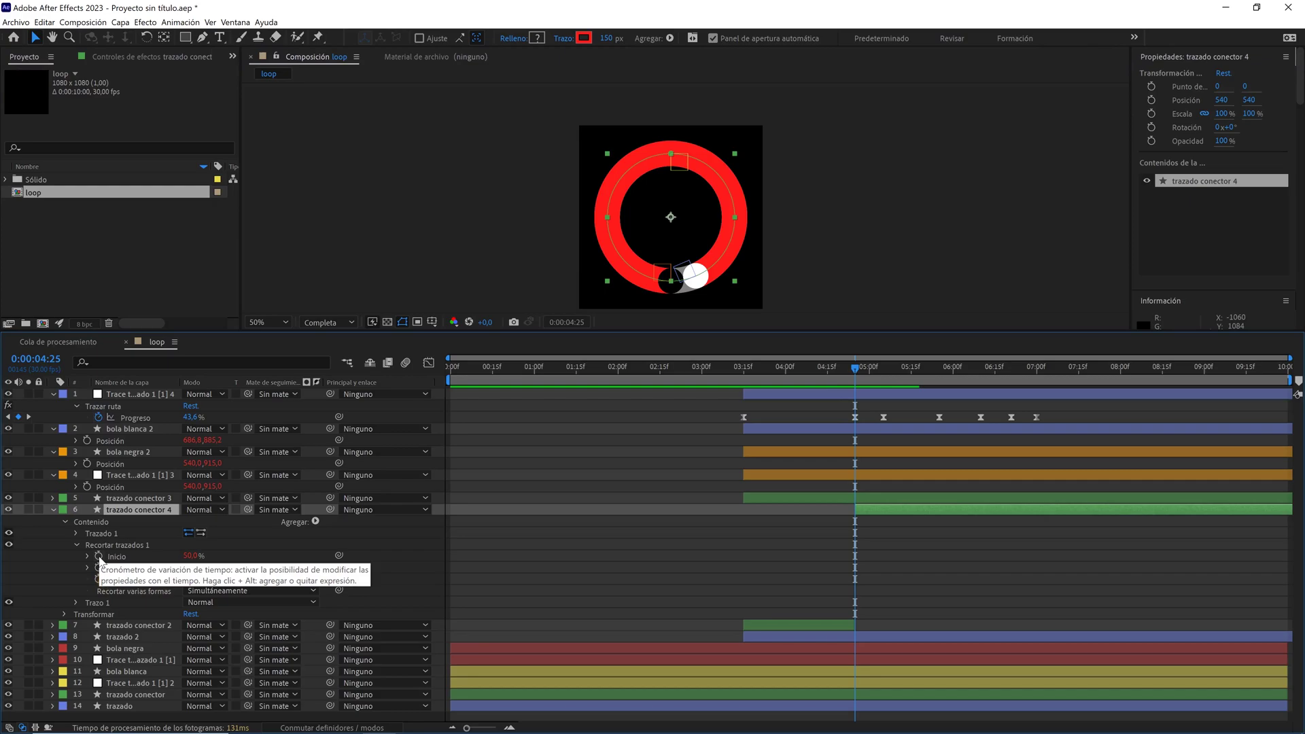
- Clear trazado conector 4's trim Start expression and fix the Start at 70%
alt+click(99, 556)
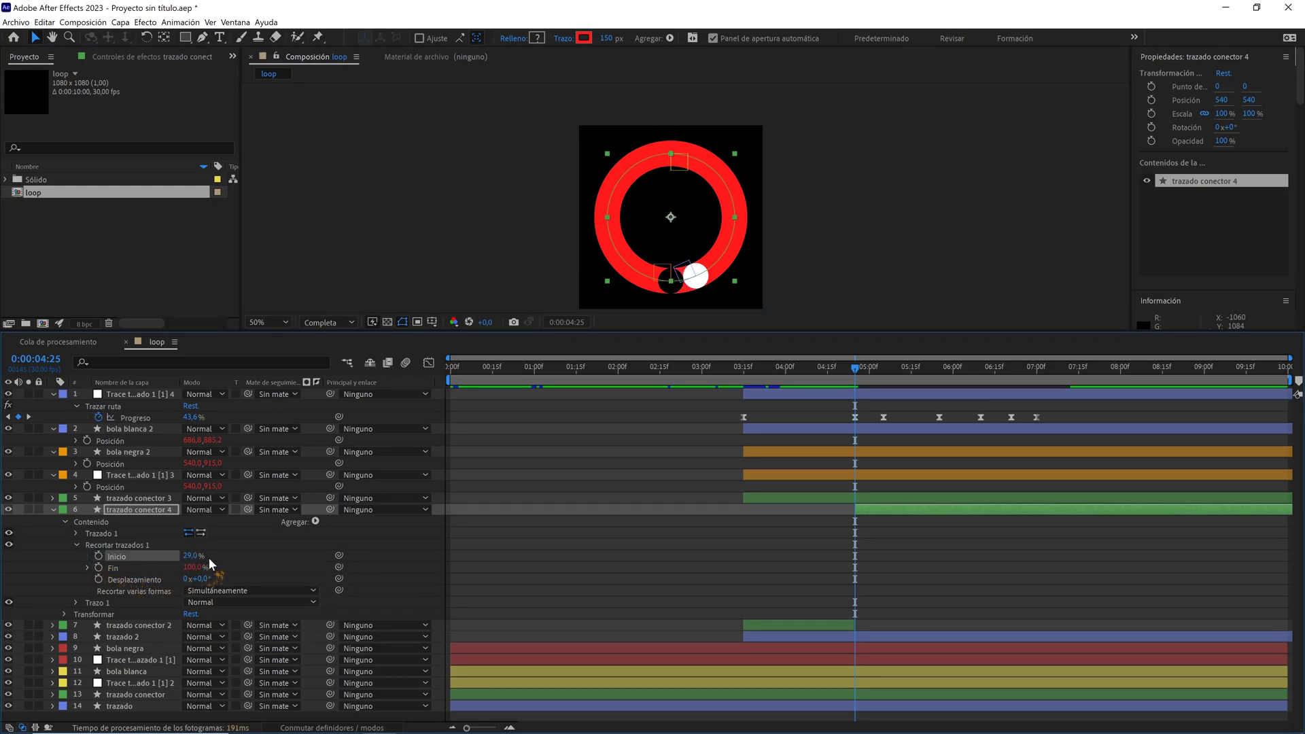
drag(194, 558, 202, 560)
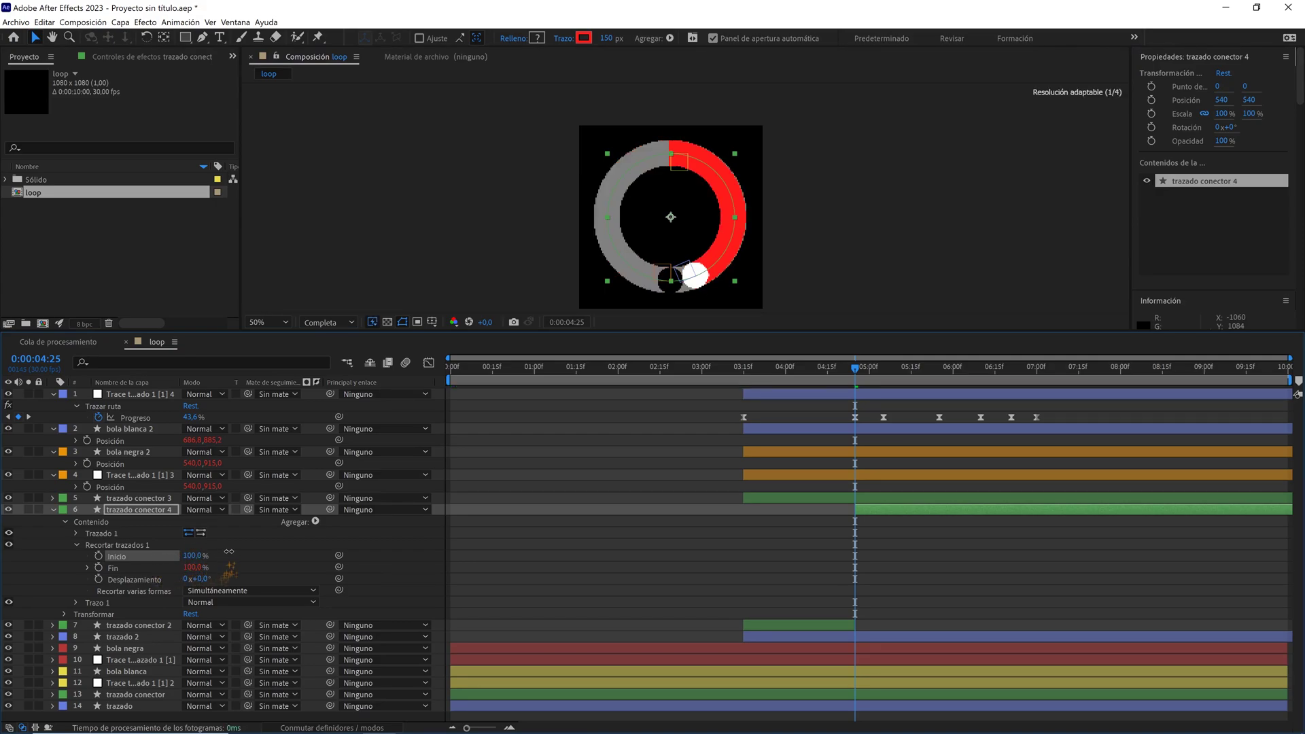
click(196, 559)
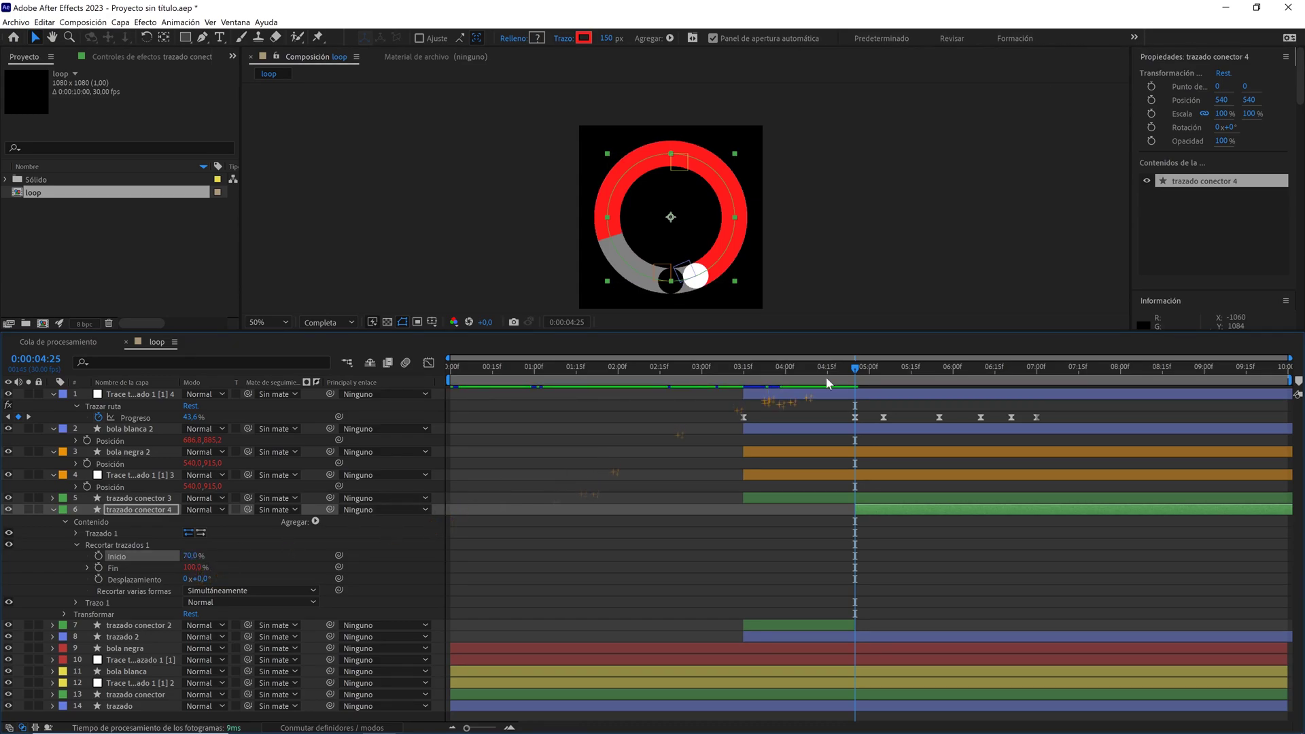
drag(868, 372, 869, 371)
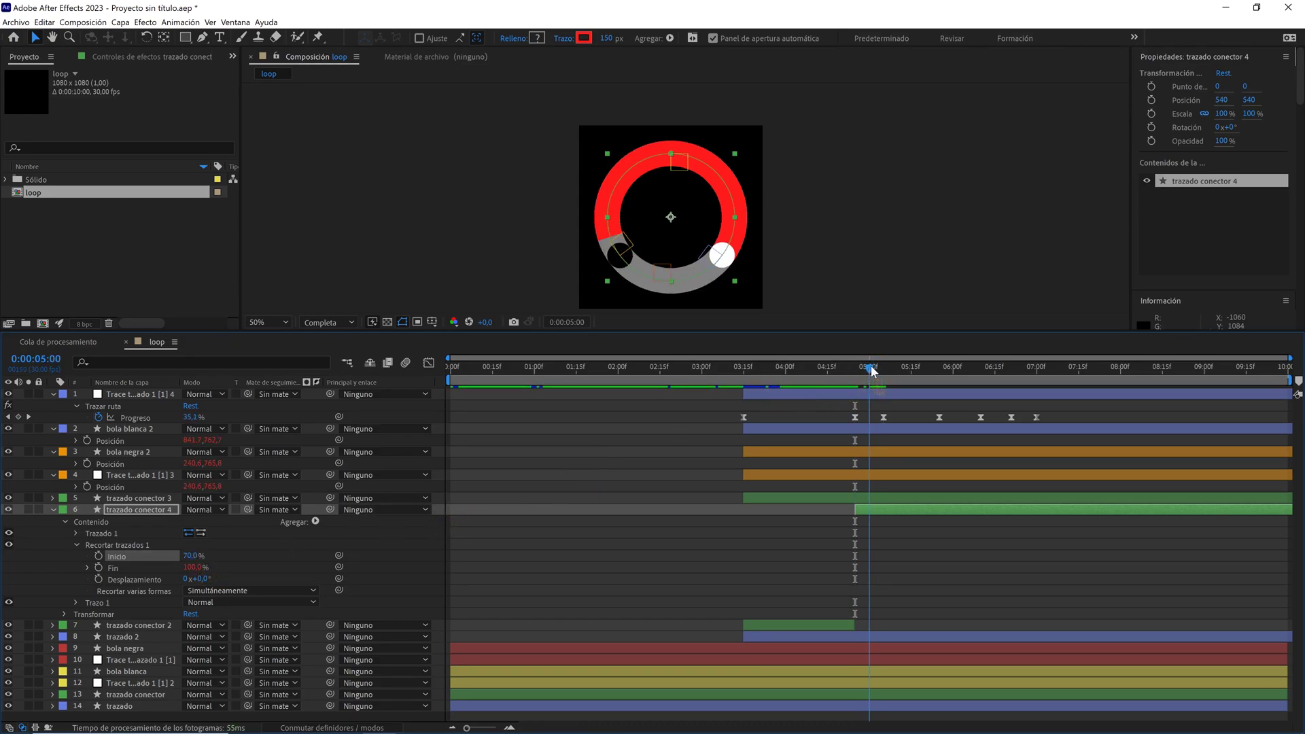
click(553, 242)
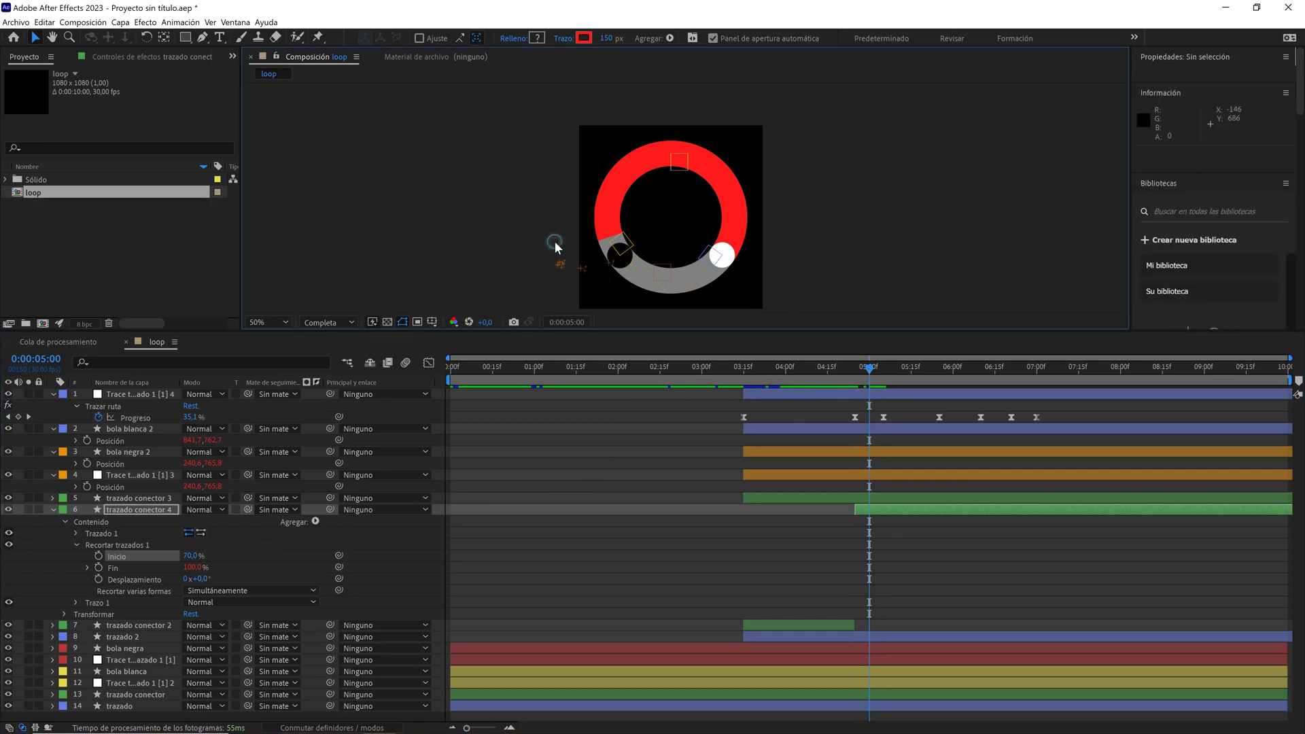
- Link trazado conector 4's trim Start to the black ball trace's Progreso, reaching 100% at 7:00
click(618, 256)
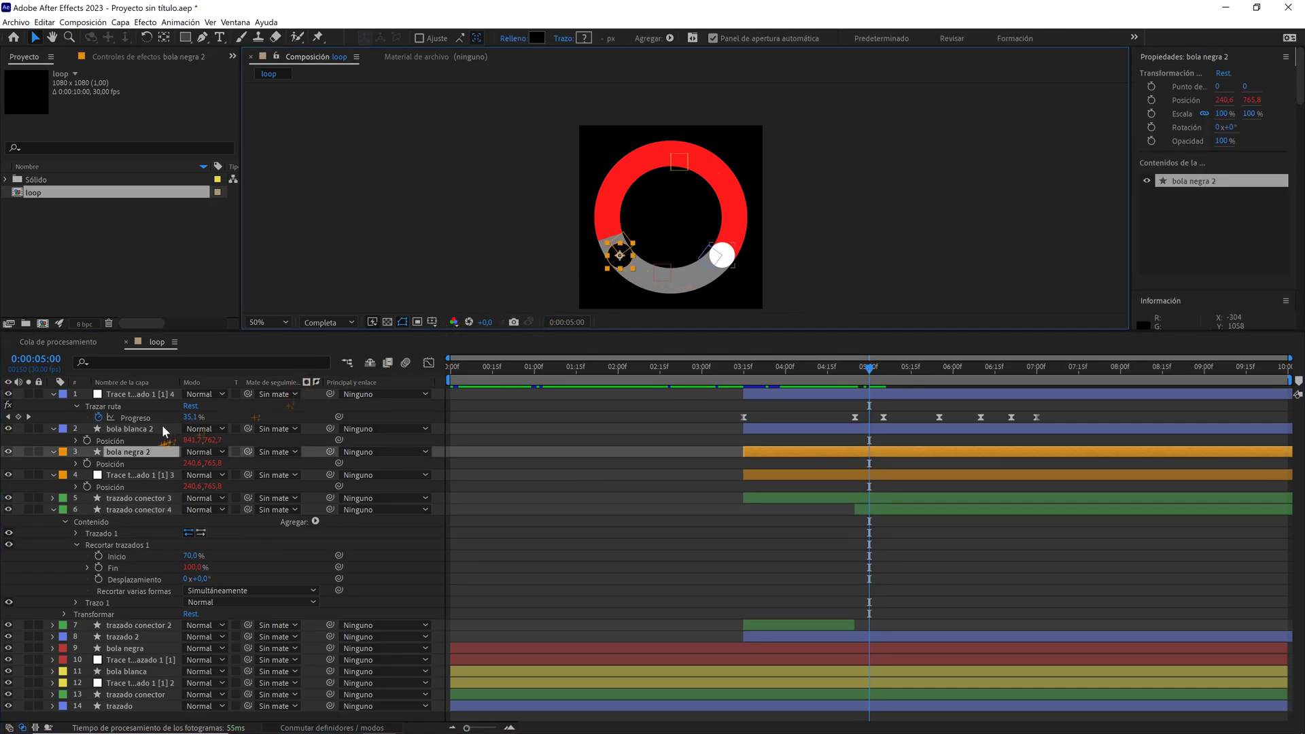
click(142, 476)
key(u)
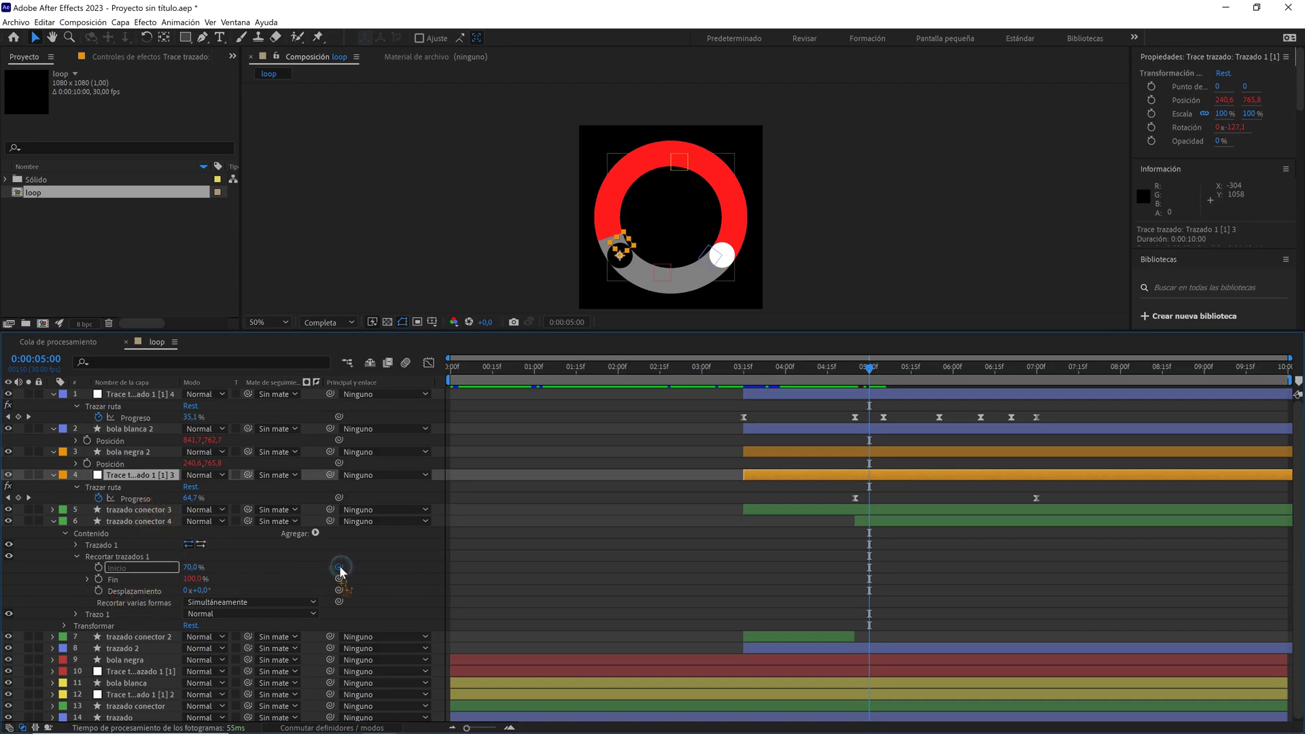
drag(339, 567, 143, 502)
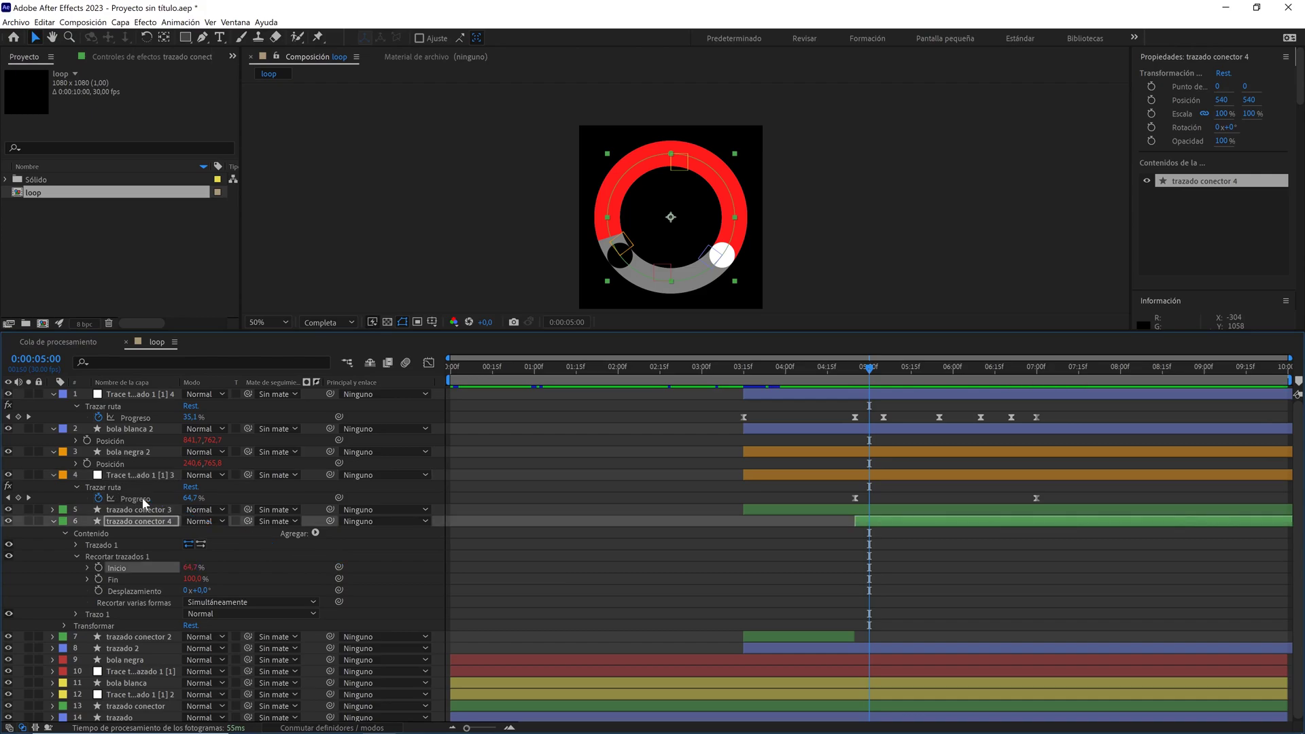
drag(931, 376, 1036, 370)
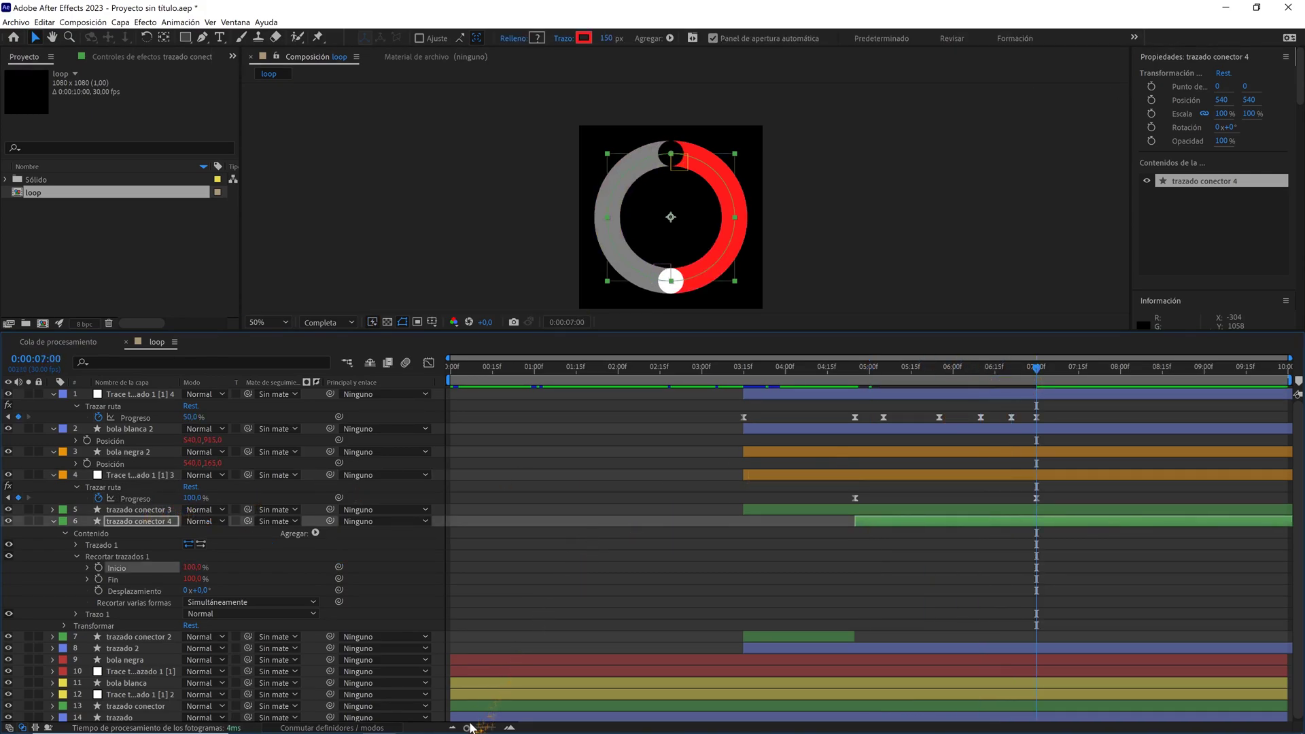
drag(472, 727, 495, 728)
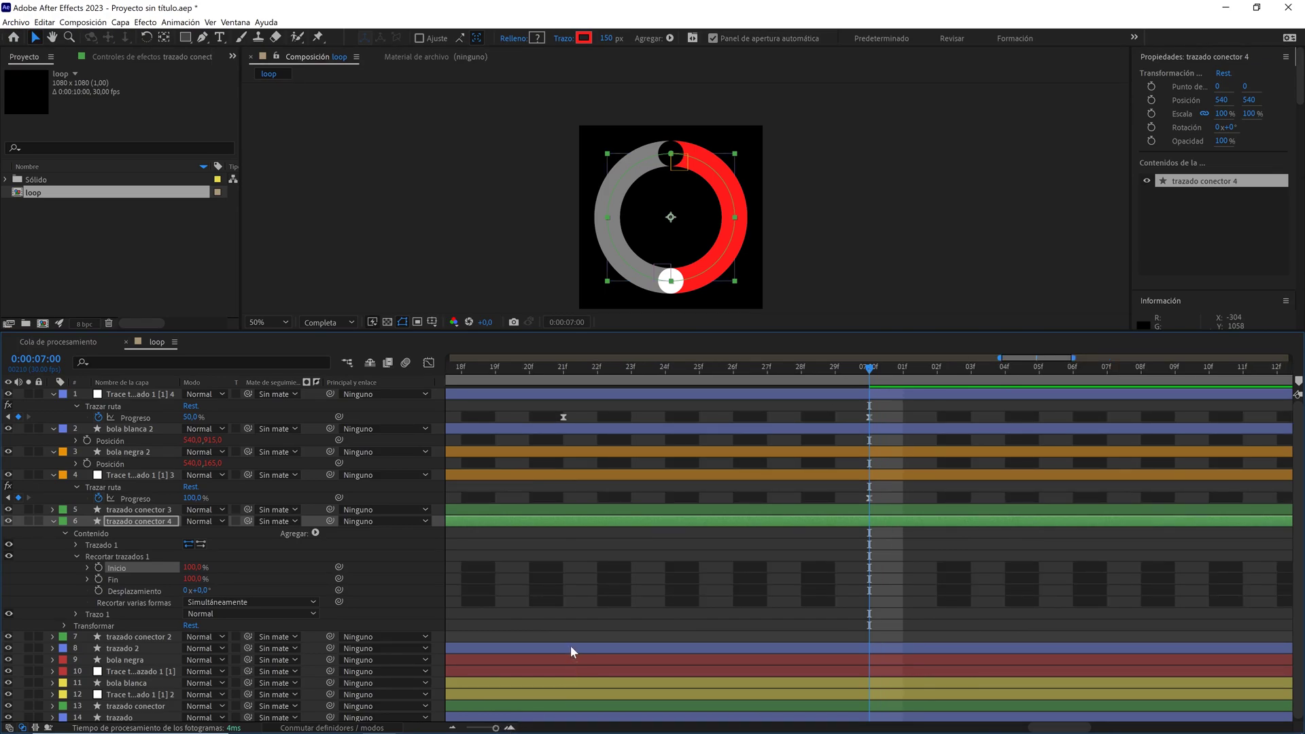
- End the work area one frame before 0:00:07:00, collapse all layers, and preview from the start
key(Page_Up)
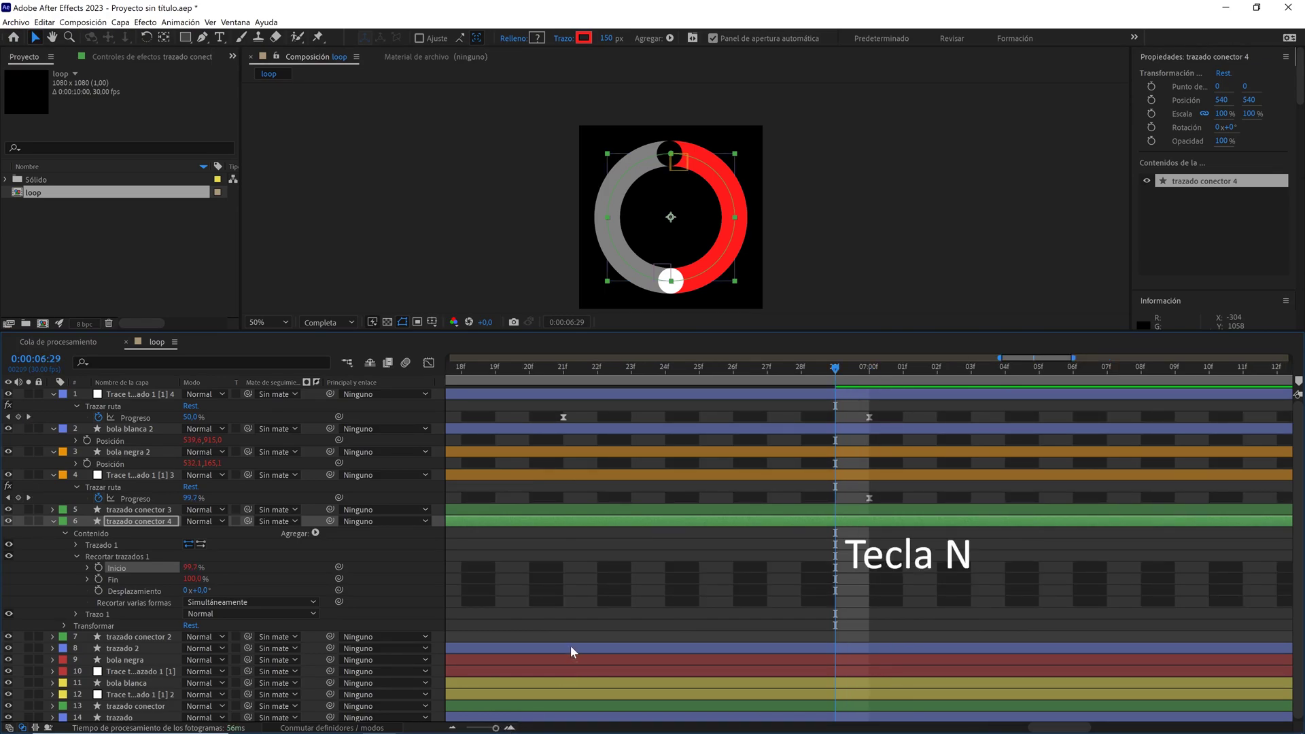
key(n)
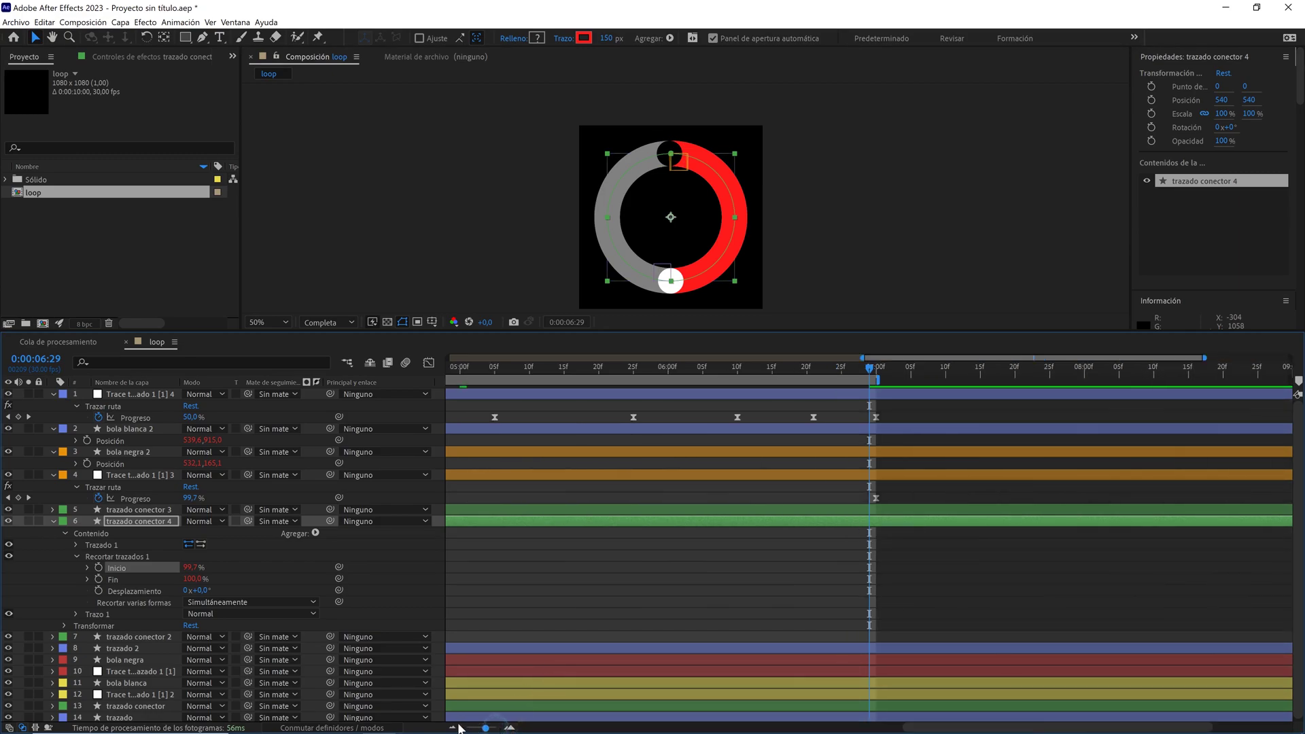
drag(495, 728, 445, 728)
key(ctrl+a)
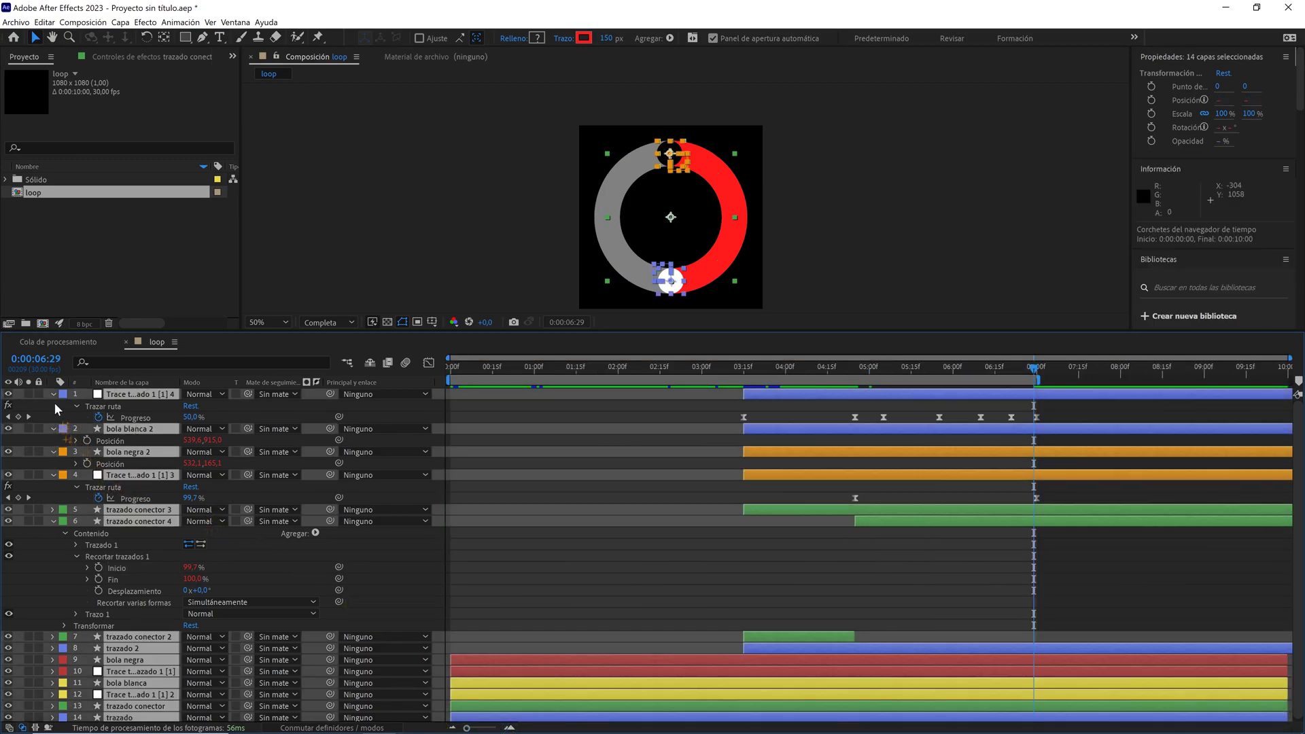
key(u)
key(Home)
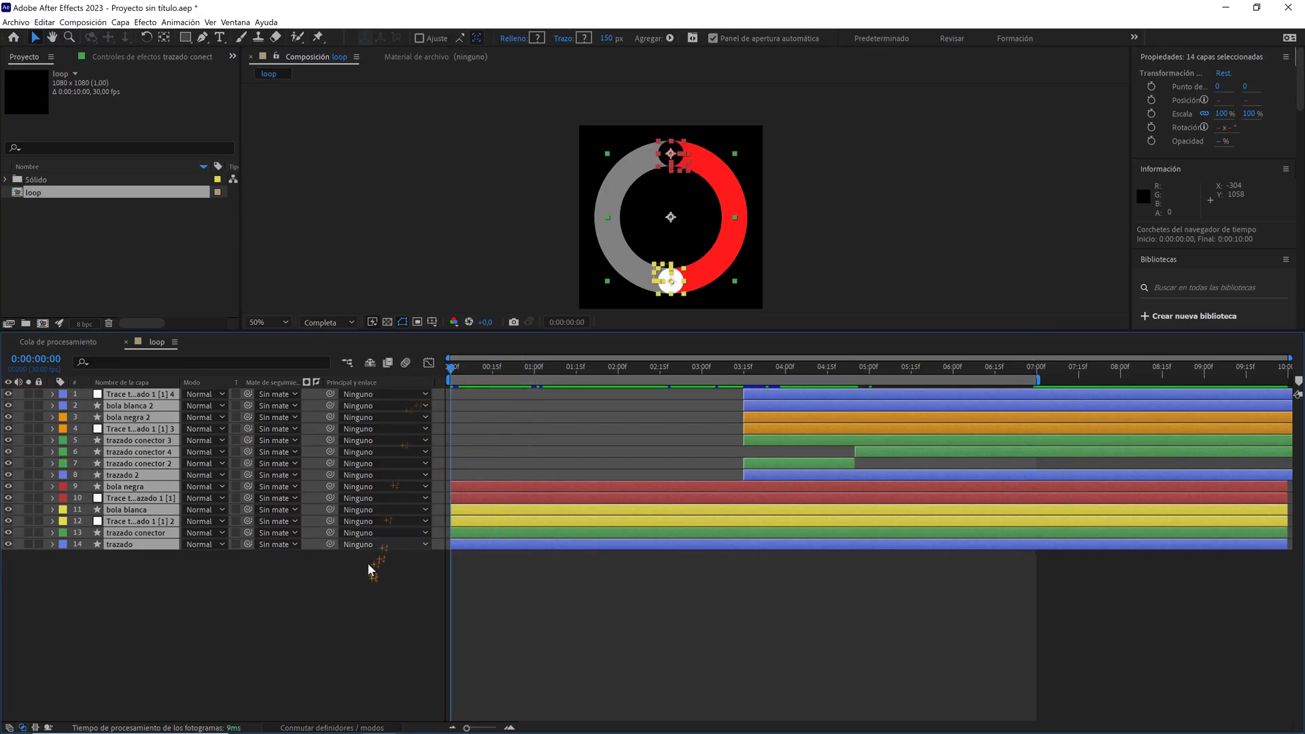
click(375, 562)
key(space)
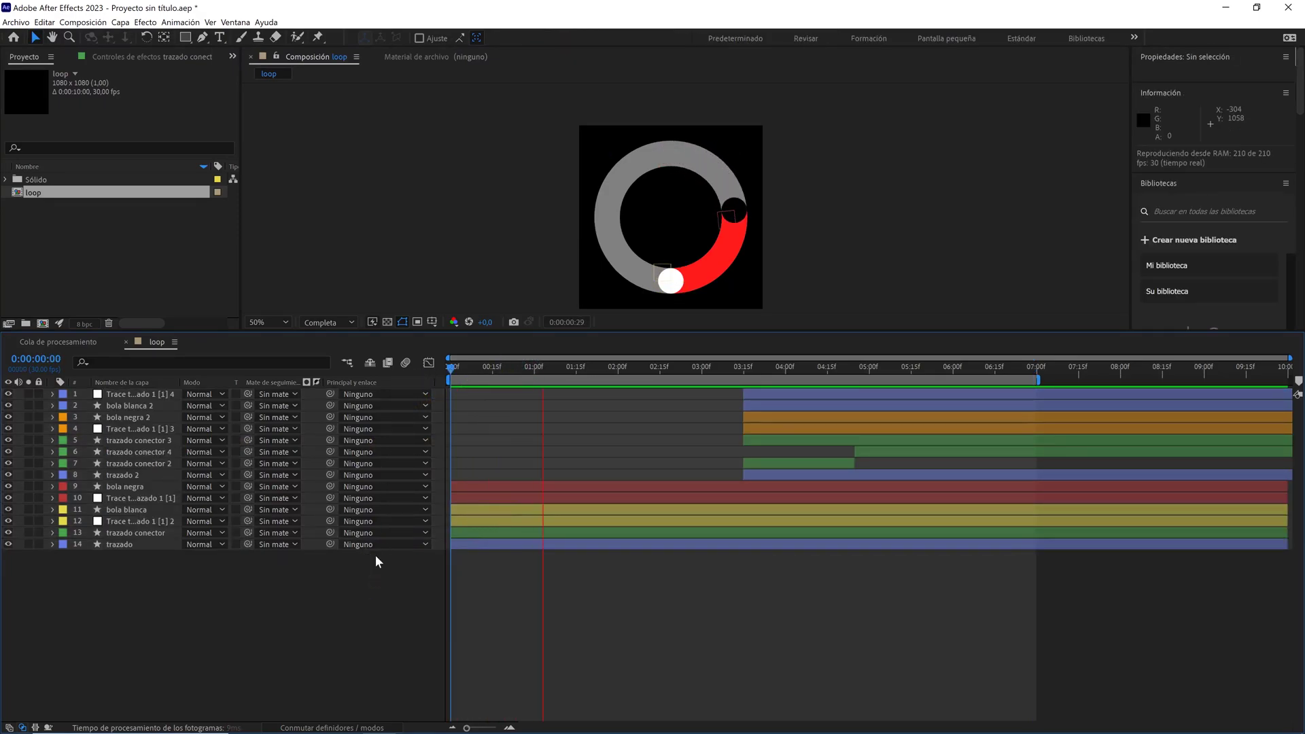
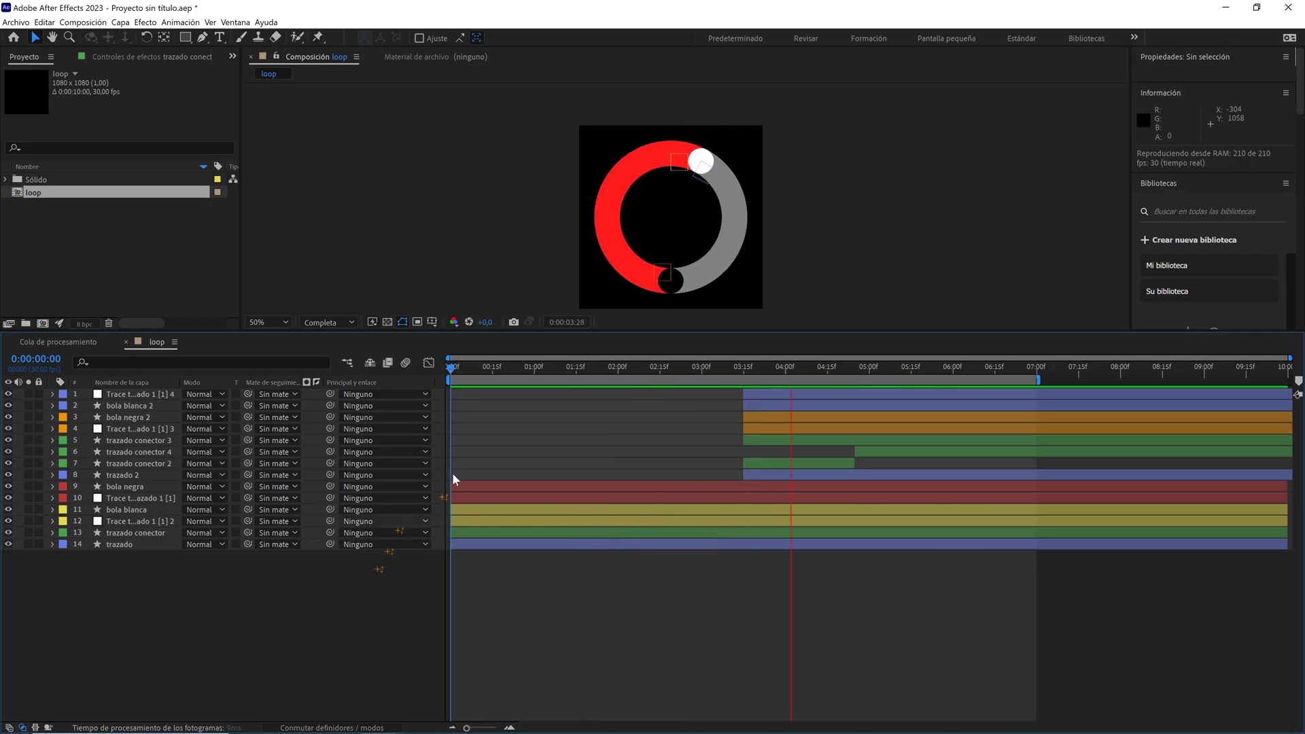
- Stop the RAM preview and open the Ventana (Window) menu
key(space)
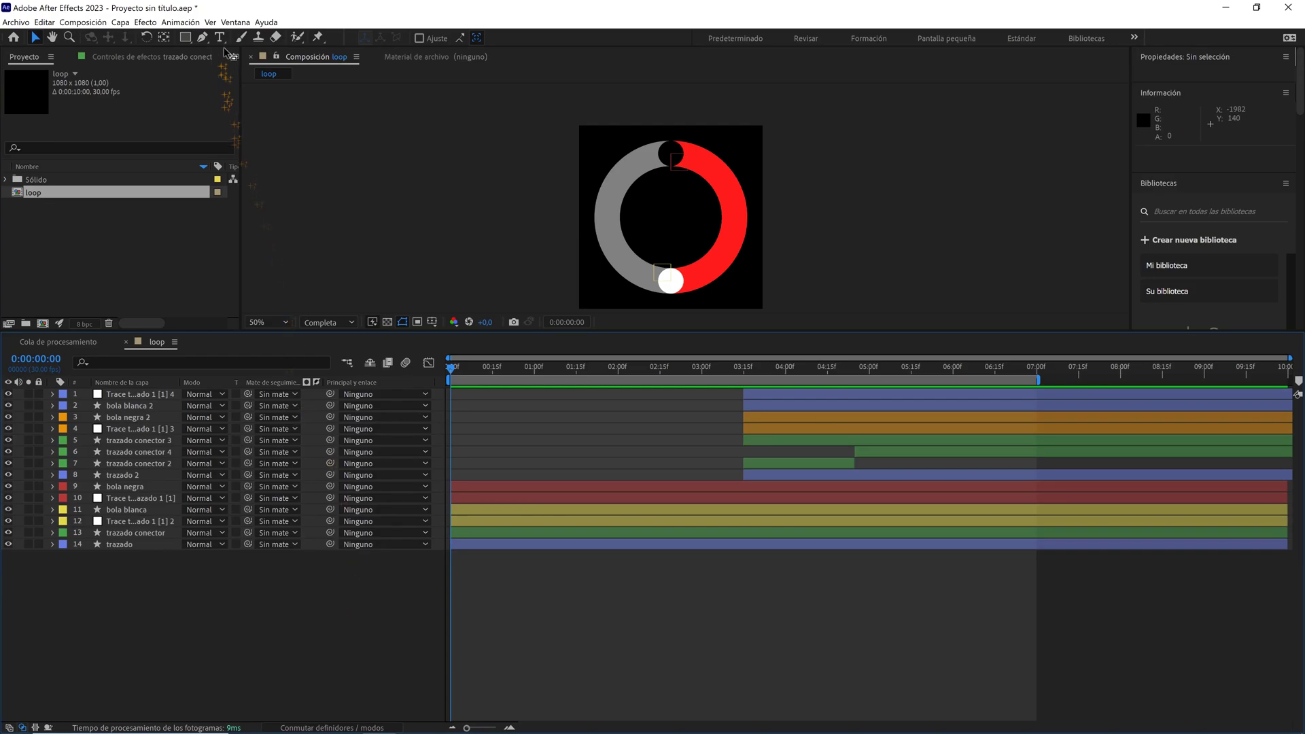
click(235, 22)
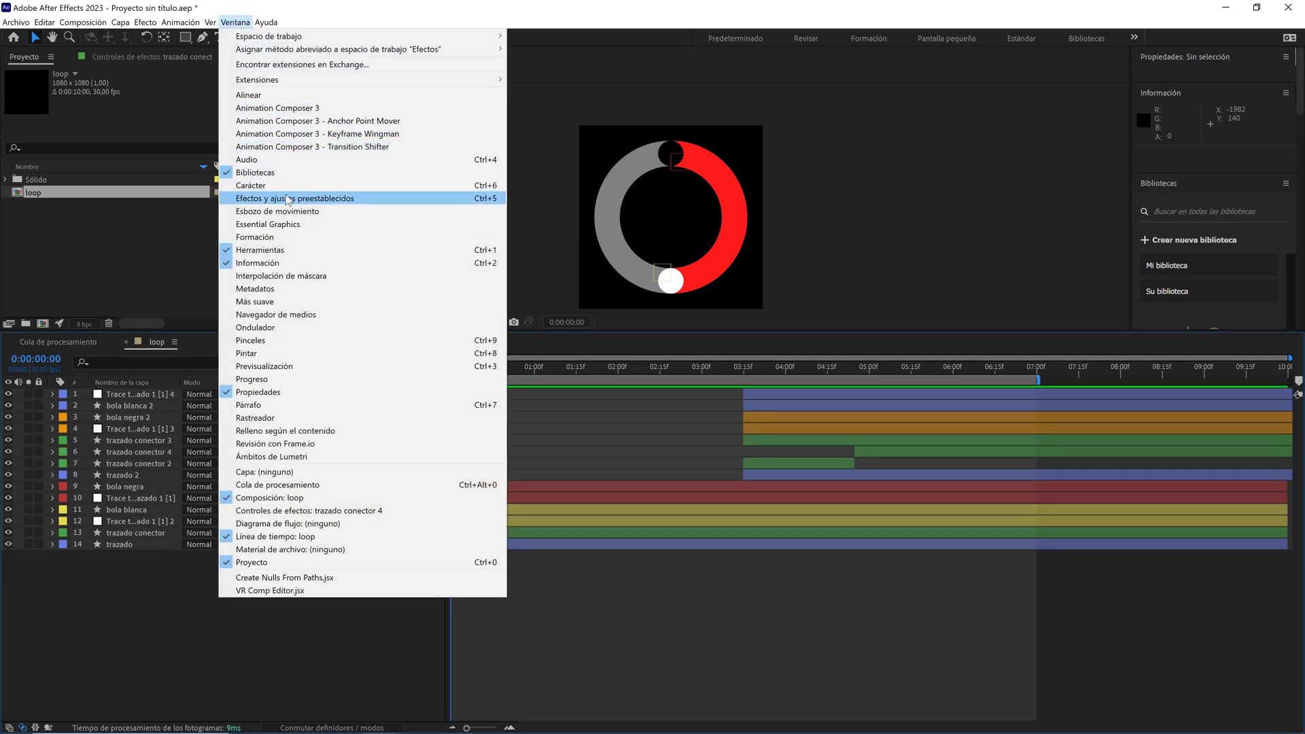
- Show Efectos y ajustes preestablecidos, select trazado conector, and search the effects for 'gradac'
click(287, 200)
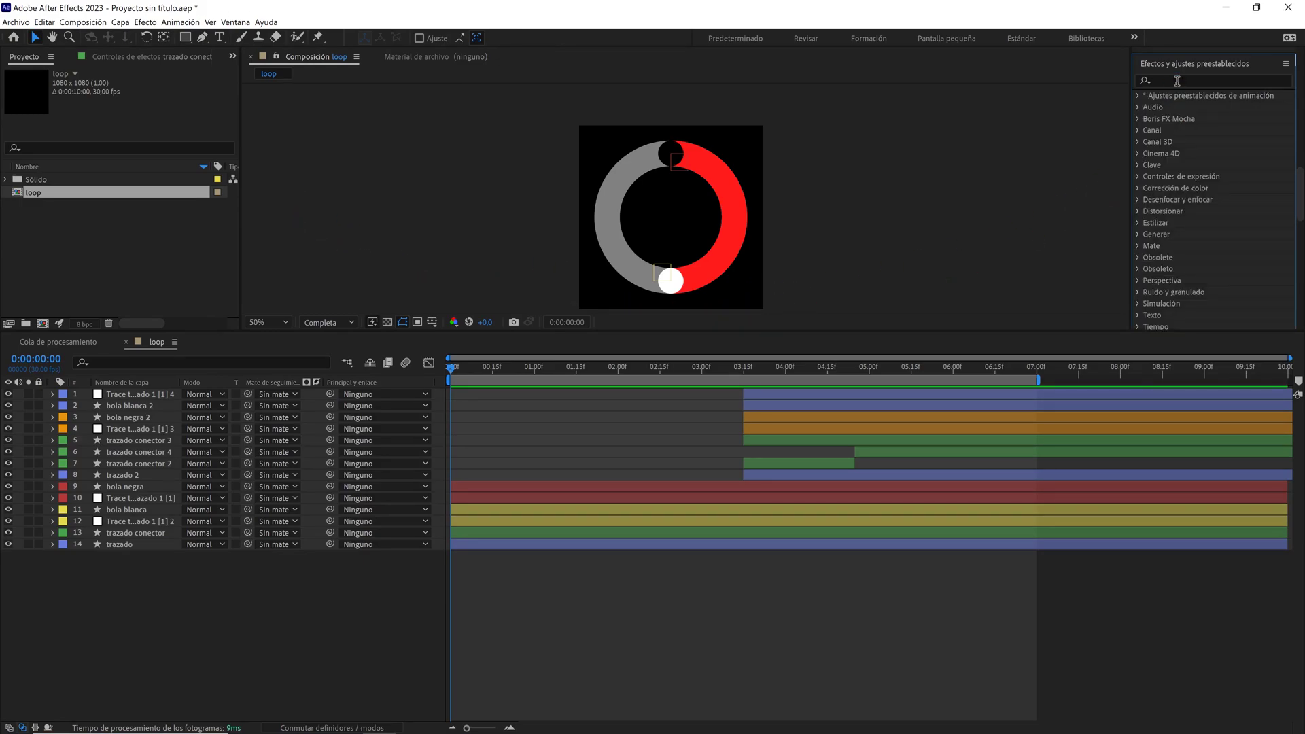
key(g)
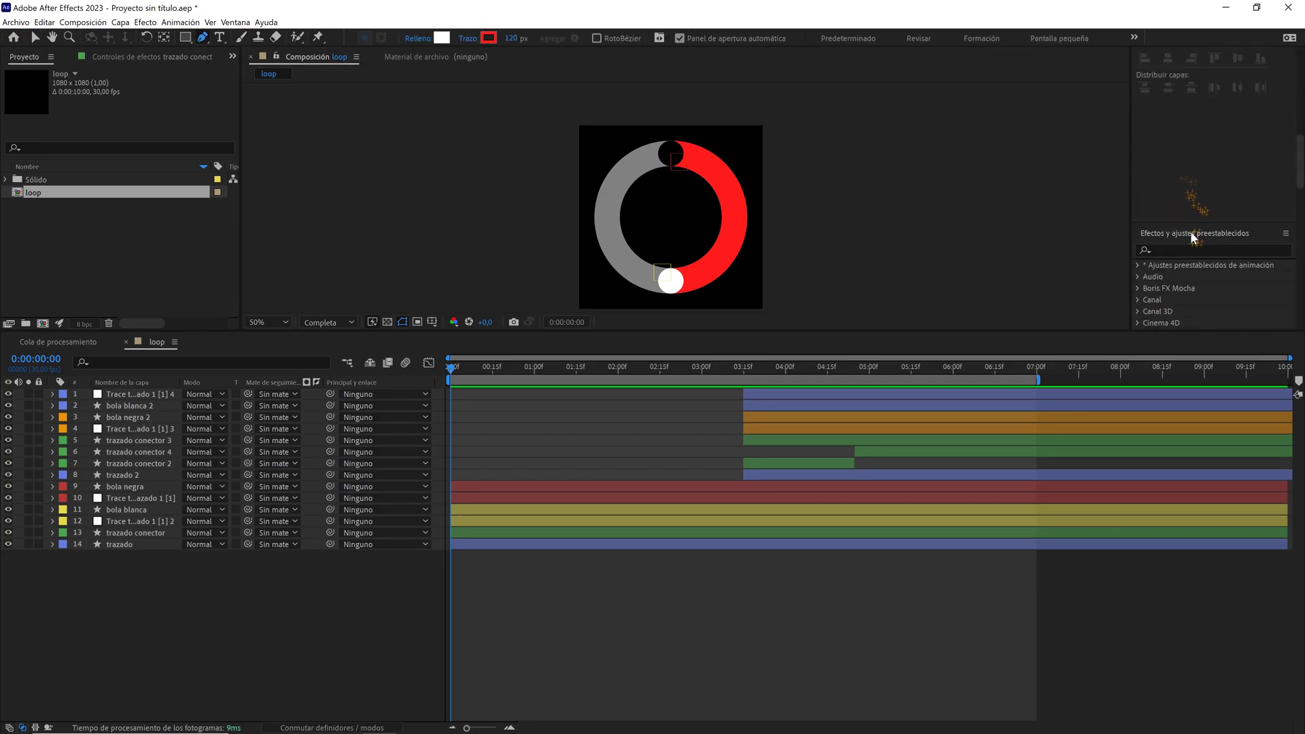
click(1190, 233)
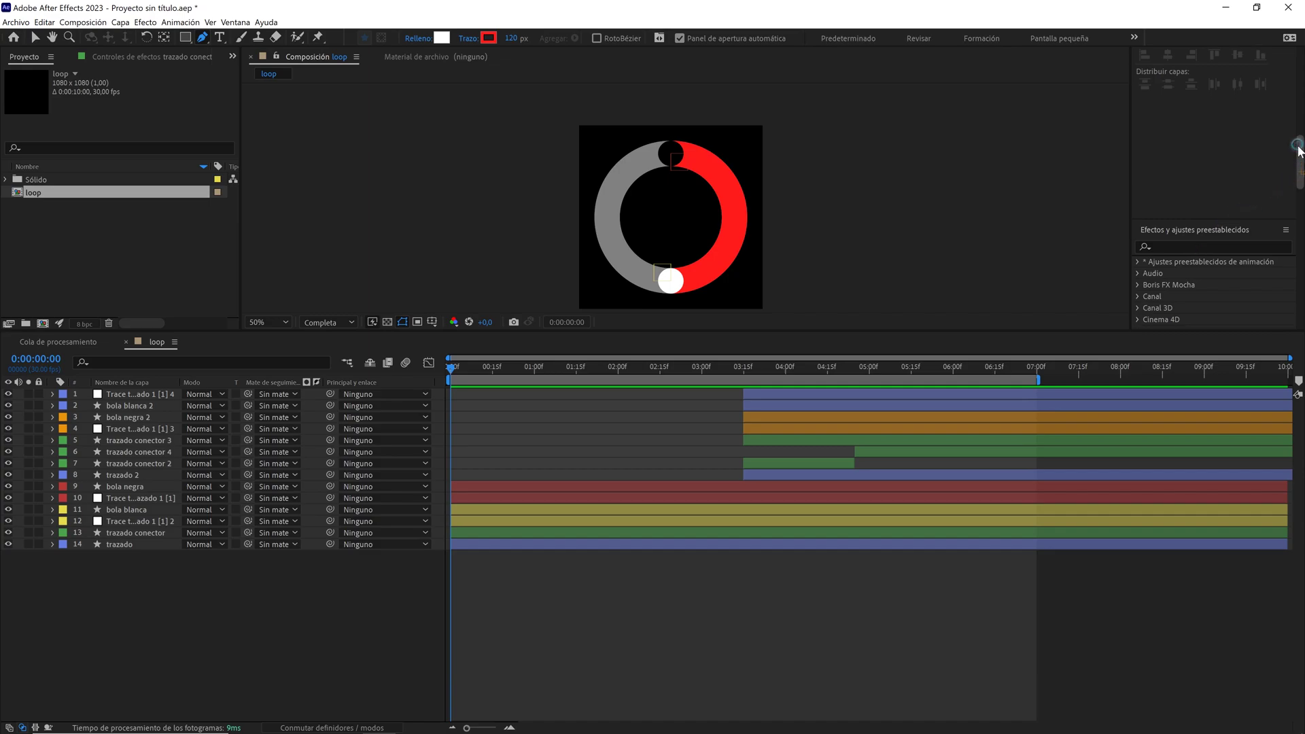
click(137, 532)
click(1177, 123)
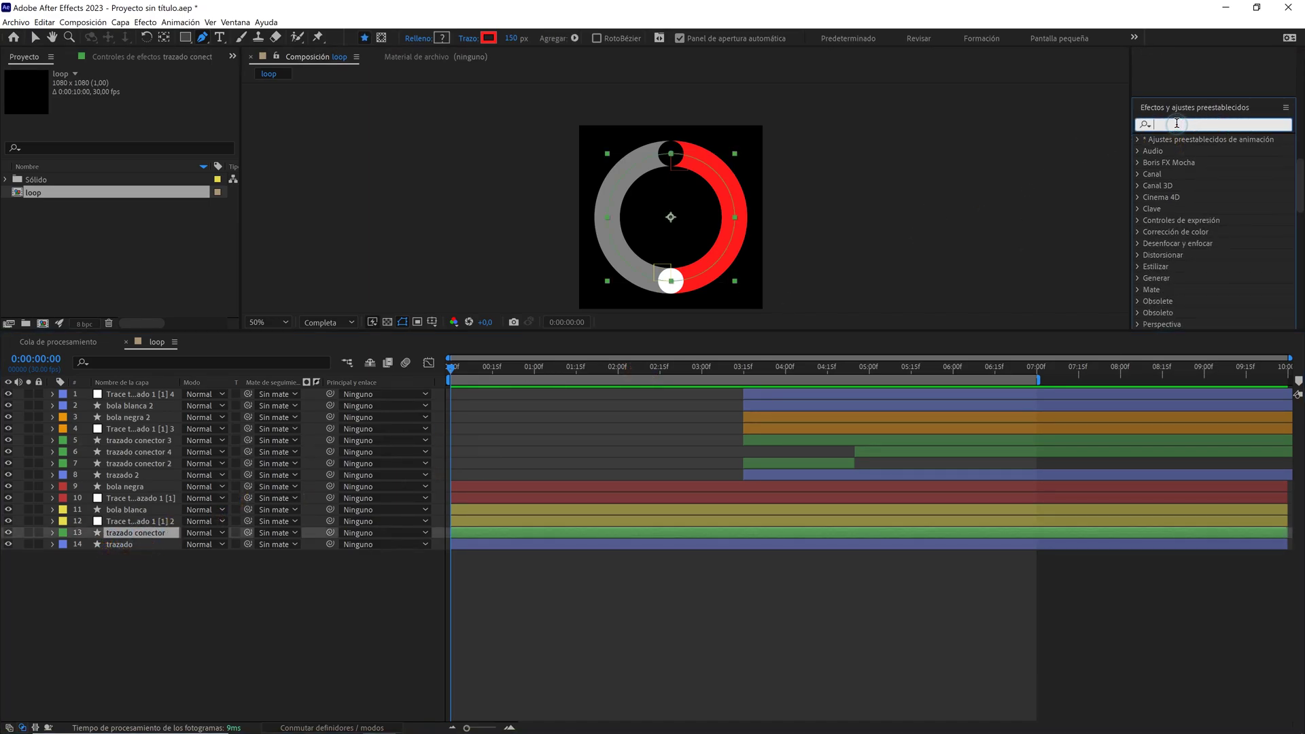
text(gradac)
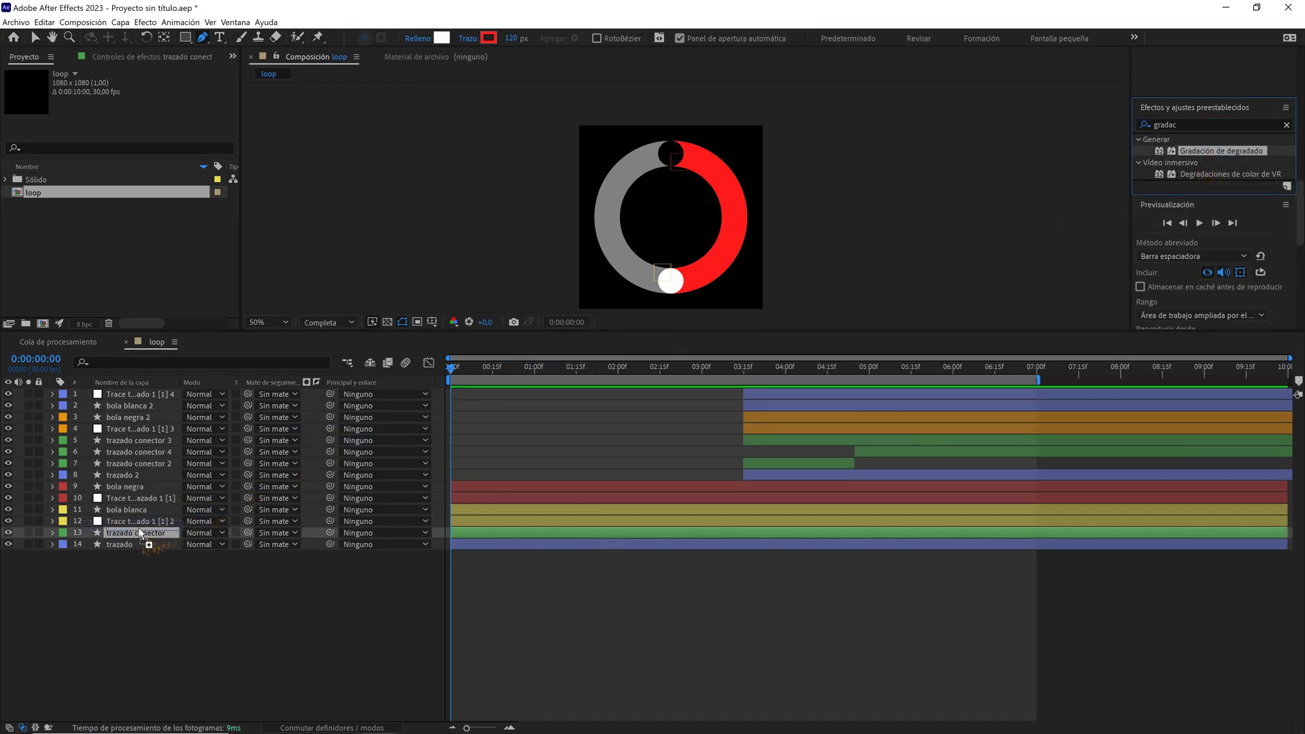
- Apply Gradación de degradado to trazado conector with start colour pink FF0078
drag(1215, 155, 149, 525)
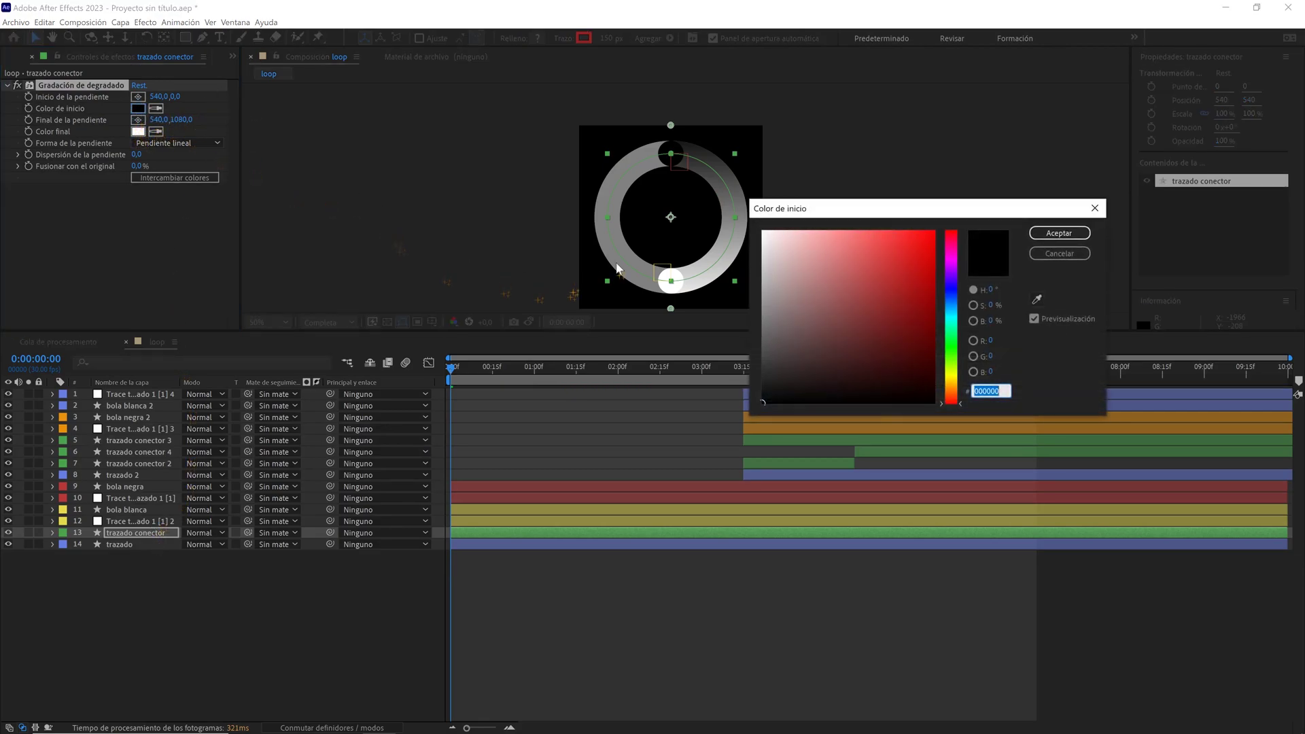
mouse_move(952, 291)
mouse_down()
mouse_move(958, 246)
mouse_move(971, 255)
mouse_up()
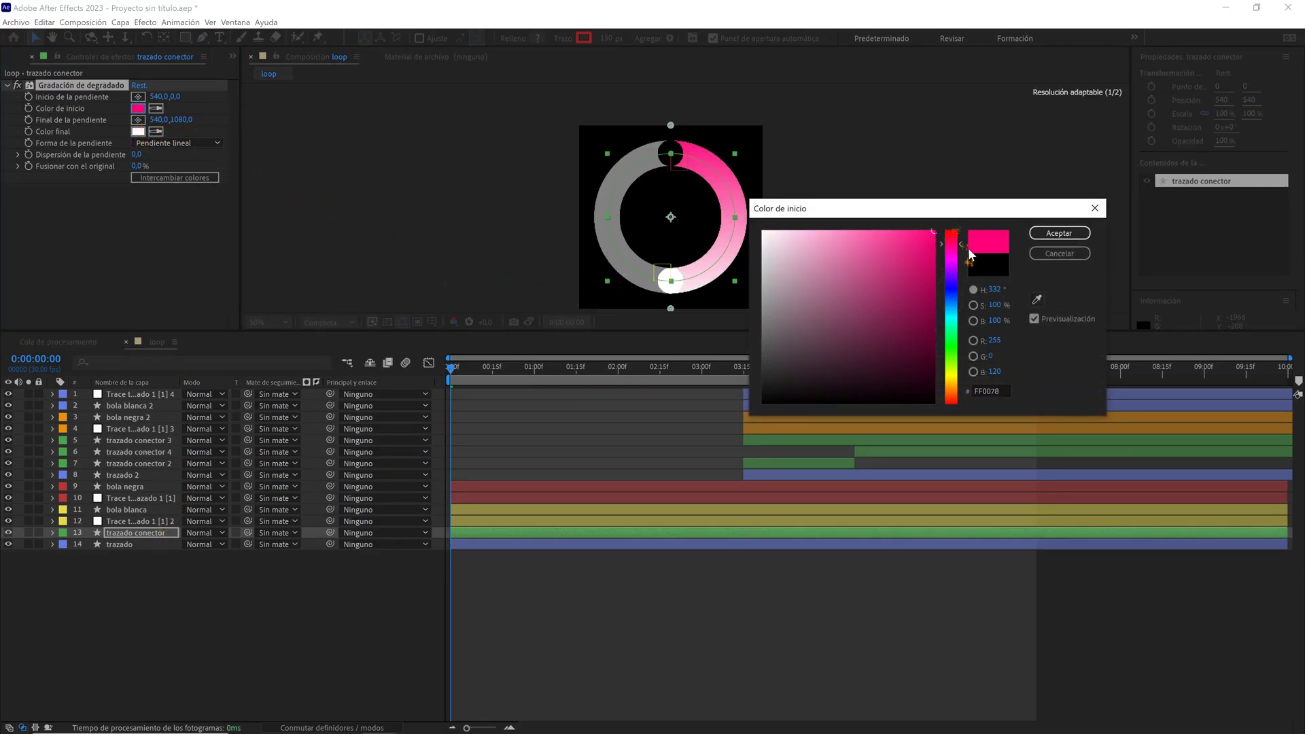
click(1040, 234)
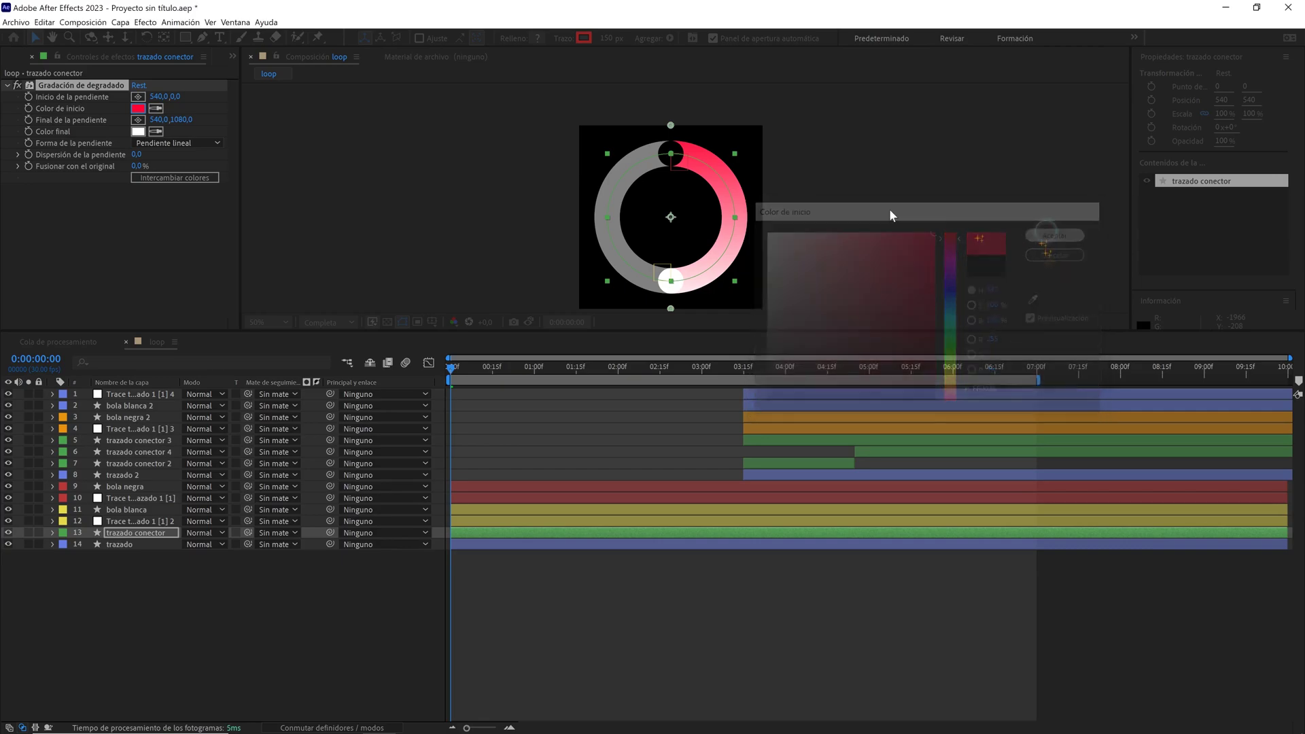
- Set the gradient's end colour to bright blue 0090FF
click(138, 131)
click(953, 304)
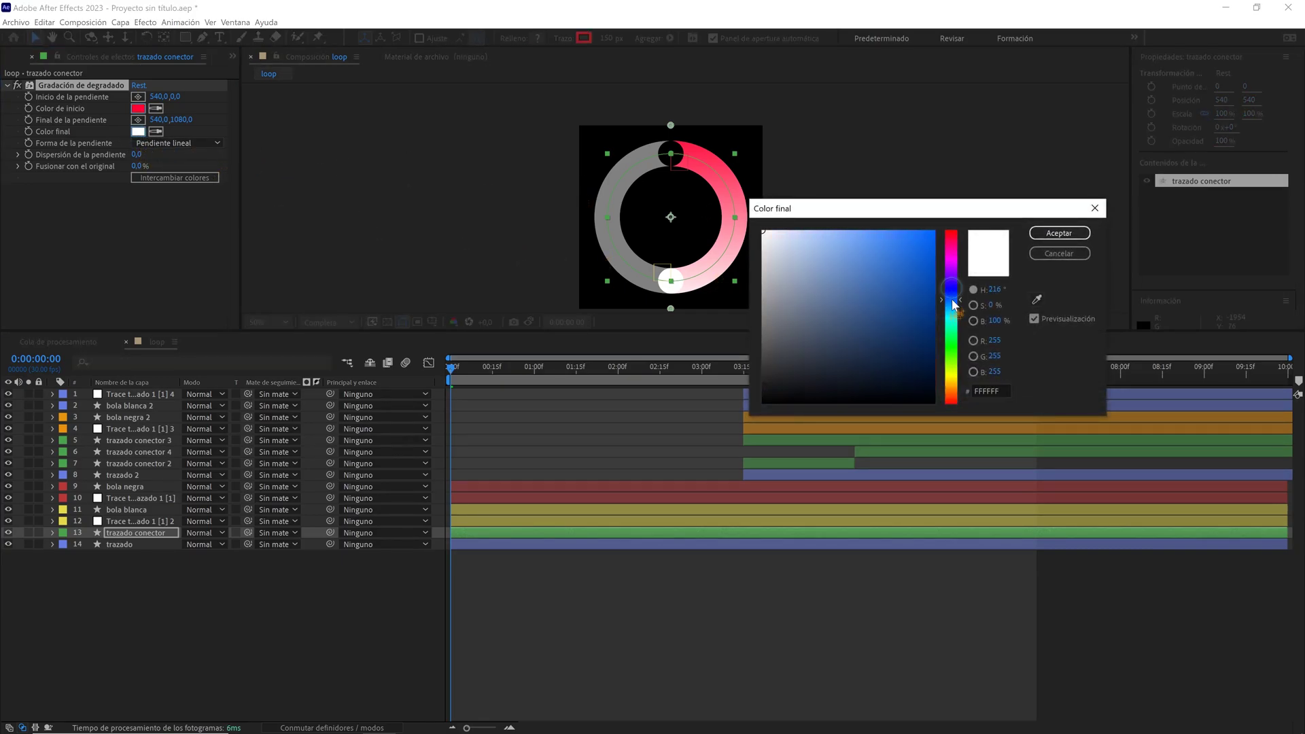
drag(924, 326, 944, 218)
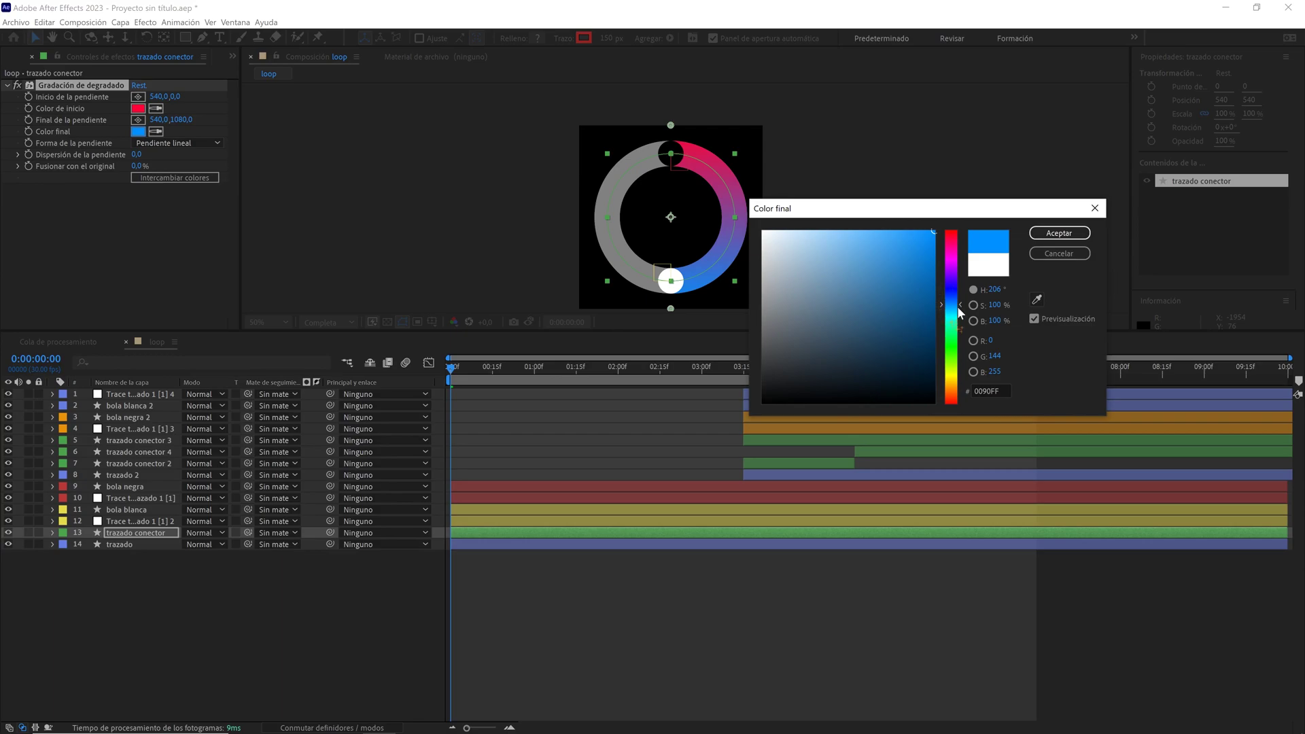
click(1059, 234)
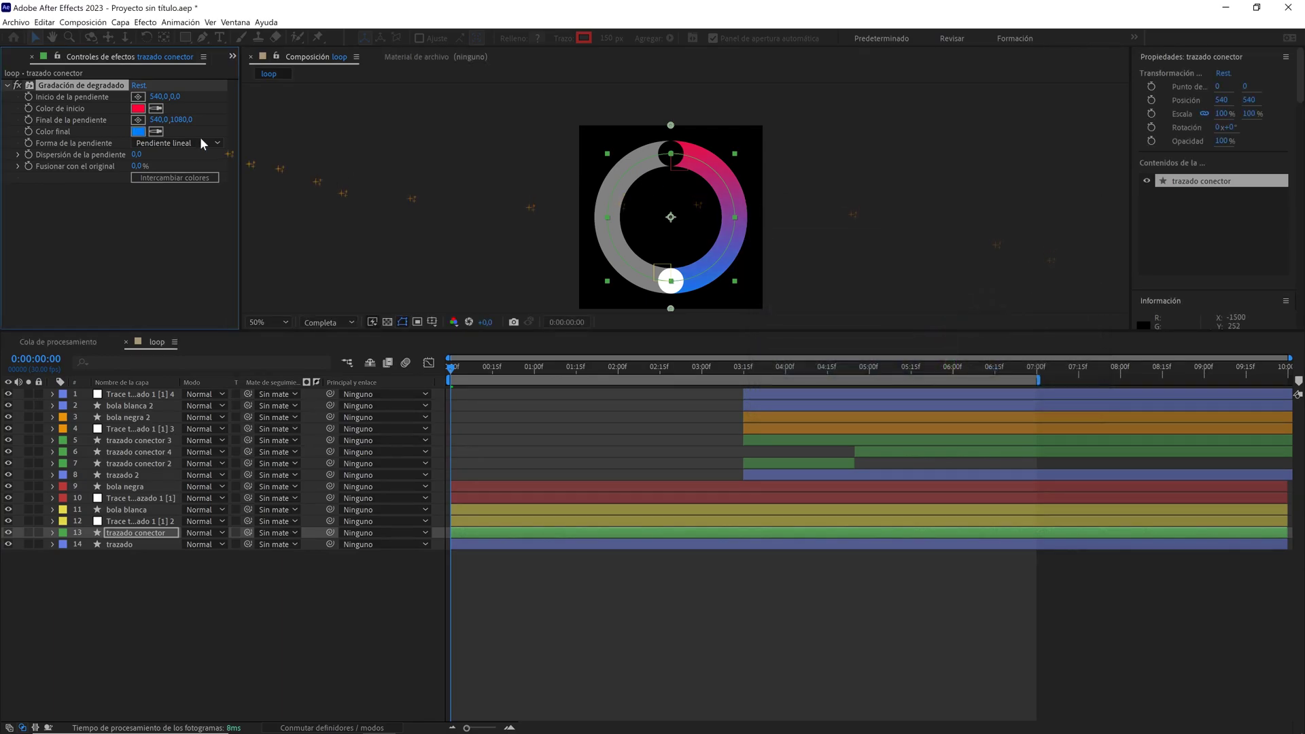
- Copy the gradient effect and paste it onto trazado conector 2, 3 and 4 at 0:00:04:10
click(44, 23)
click(79, 89)
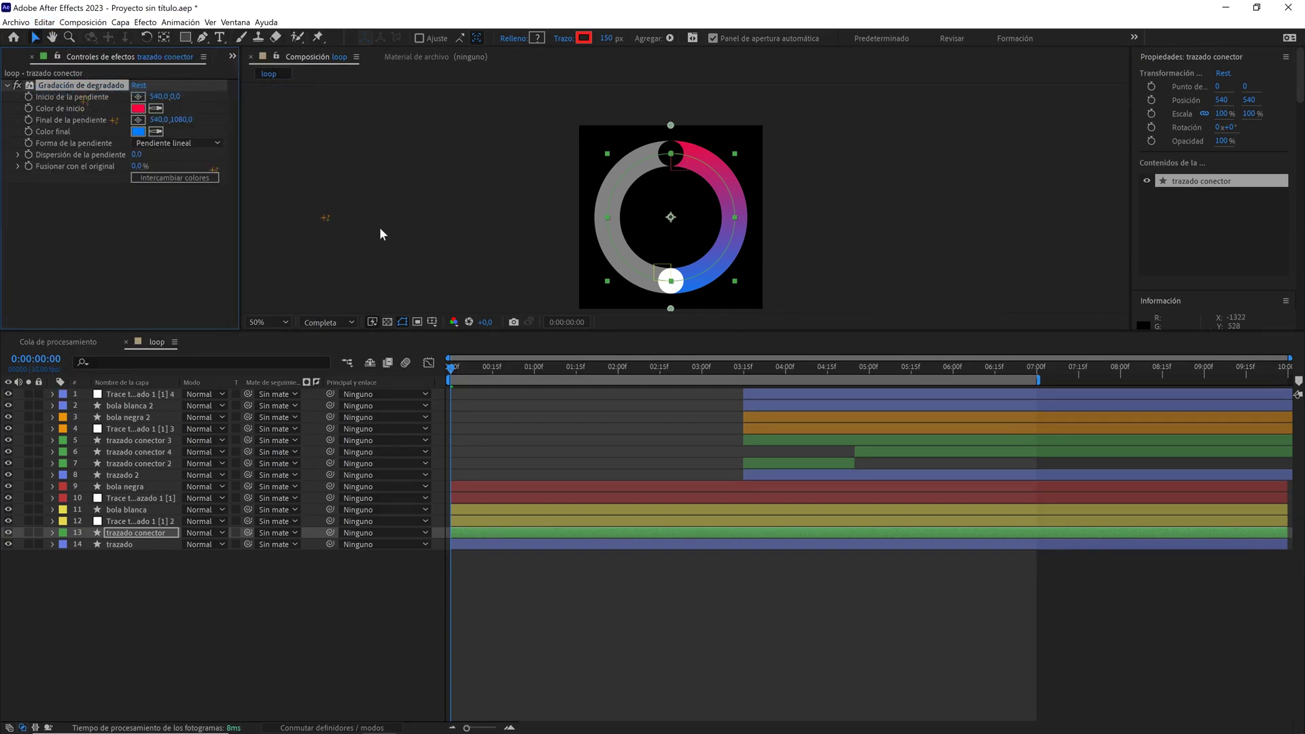
click(813, 367)
click(775, 442)
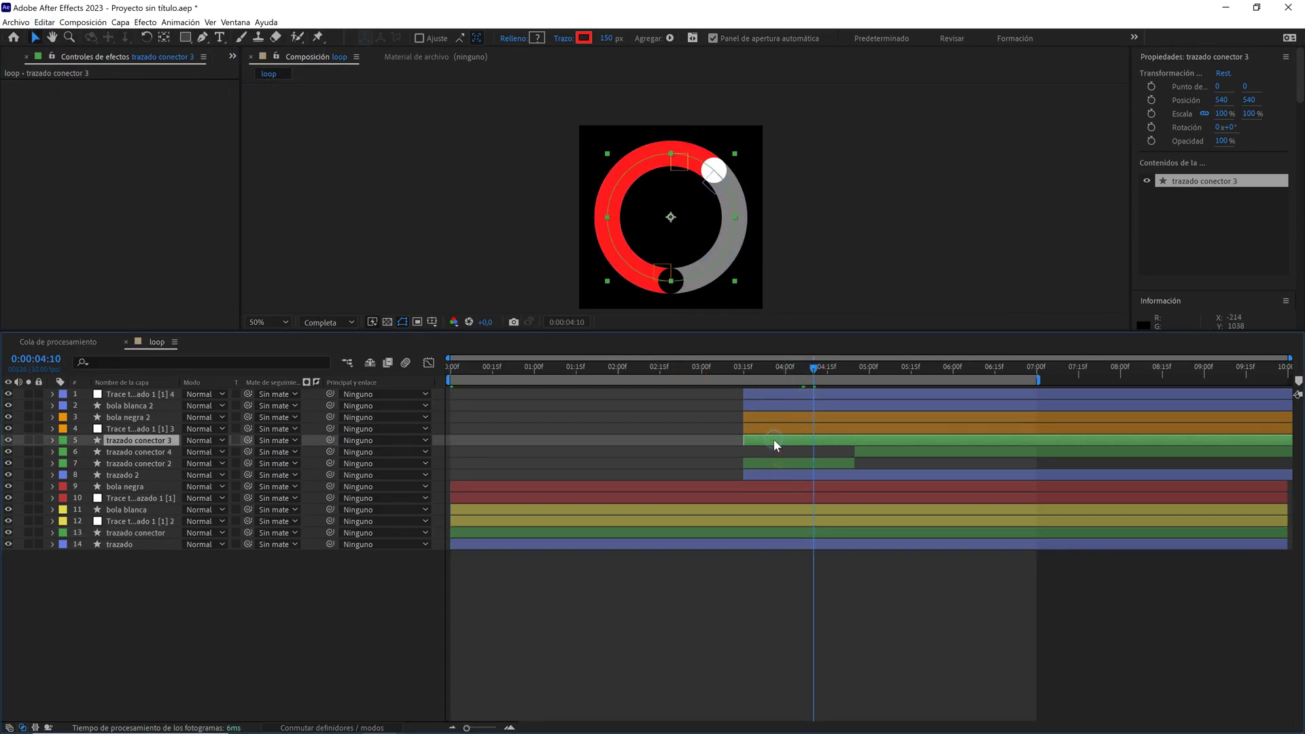
shift+click(769, 466)
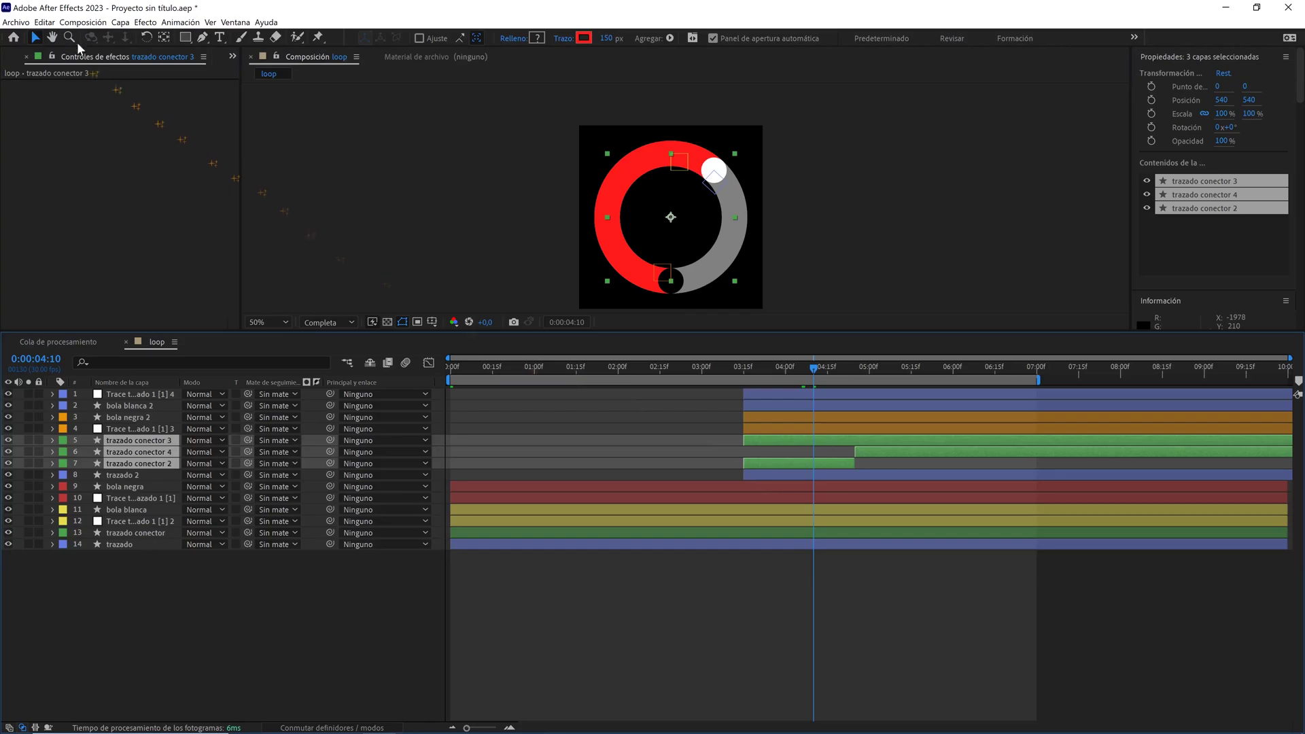
click(44, 23)
click(83, 138)
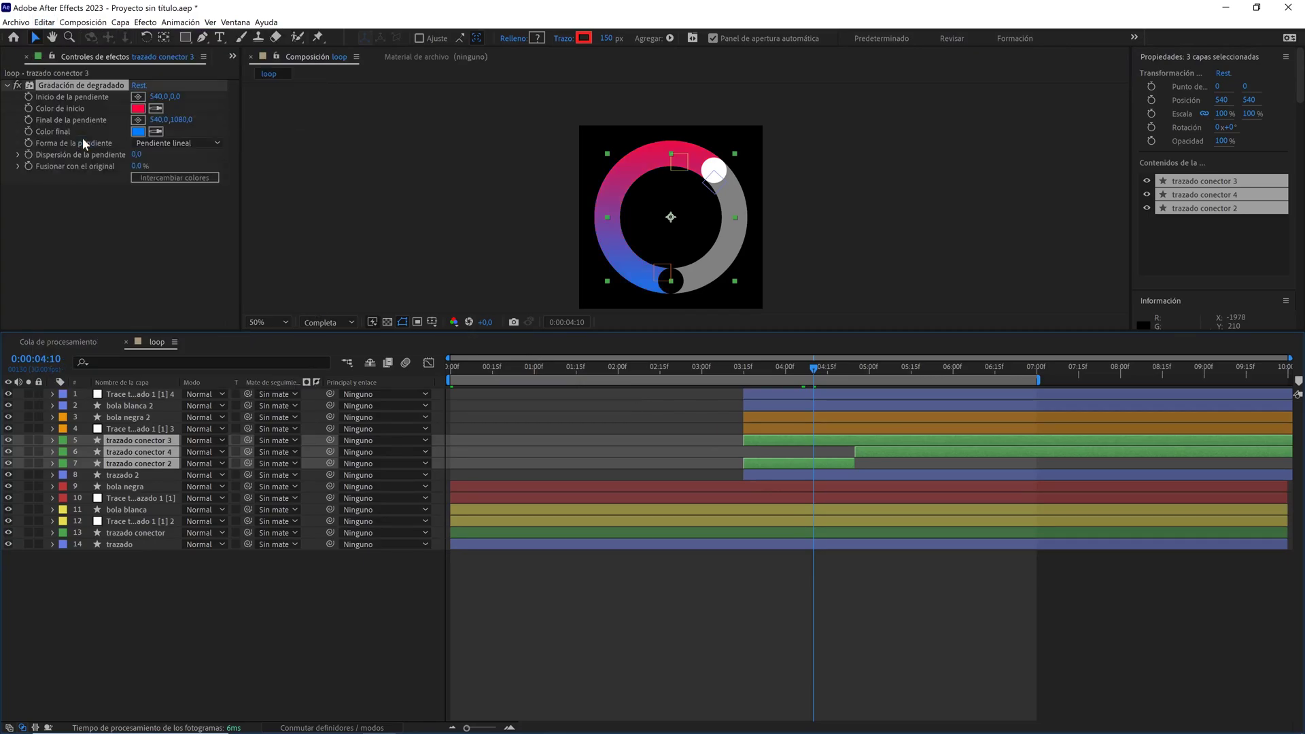
- Return the playhead to the start, fit the composition in an enlarged viewer, and deselect layers
drag(494, 376, 449, 373)
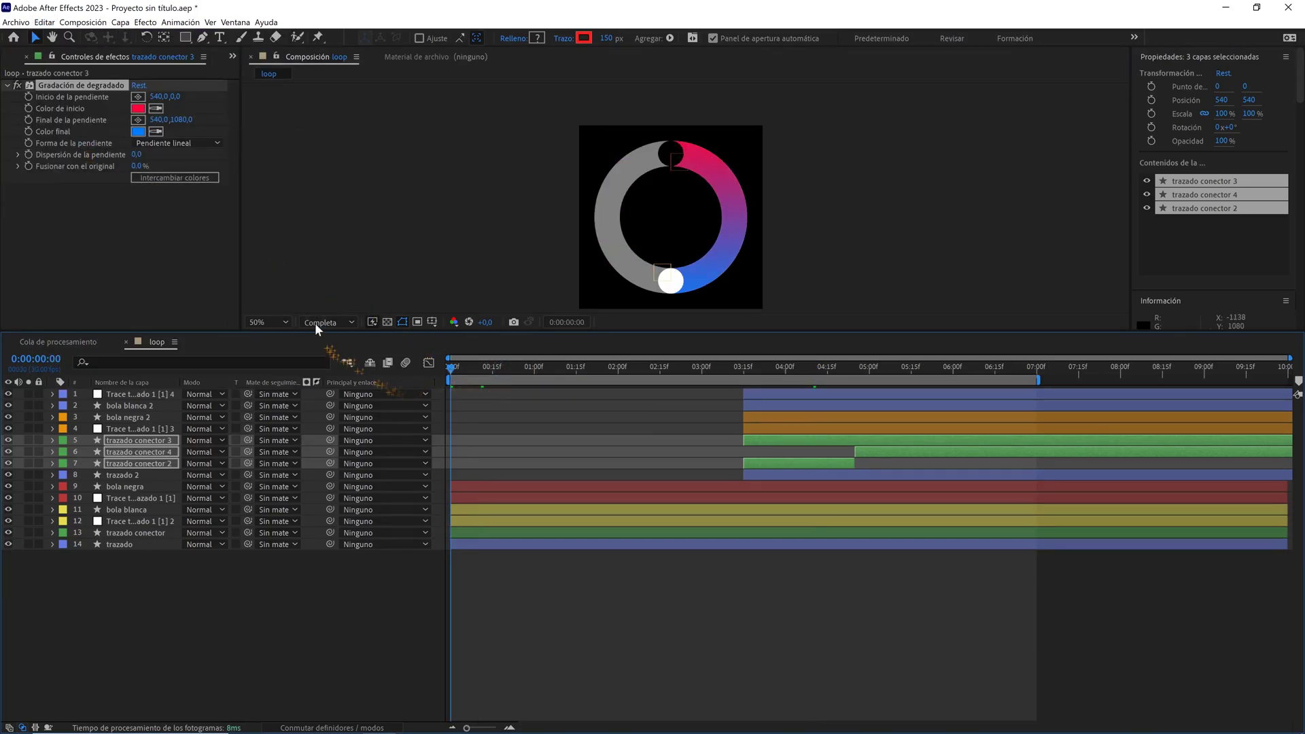
click(272, 323)
click(300, 331)
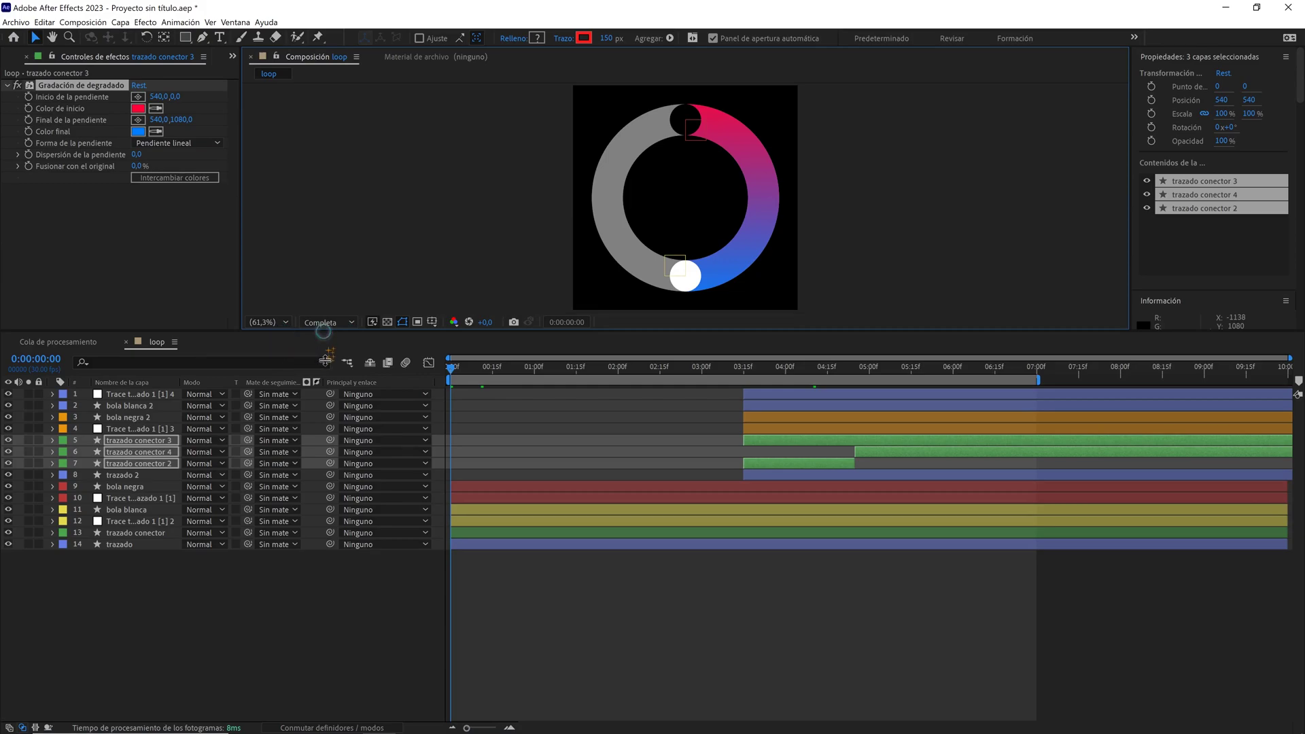
drag(325, 359, 325, 534)
click(498, 585)
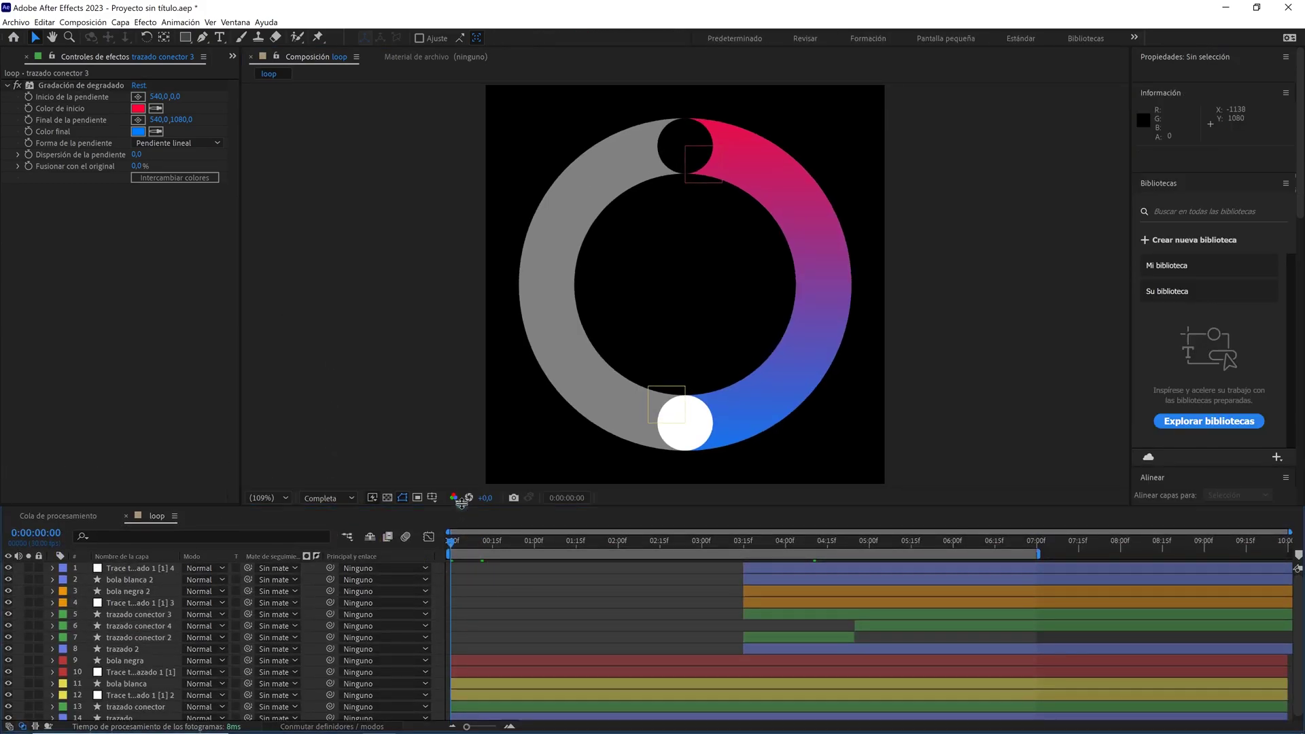
- Enlarge the timeline to show all 14 layers and select the four Trace trazado layers
drag(462, 511, 368, 373)
click(141, 429)
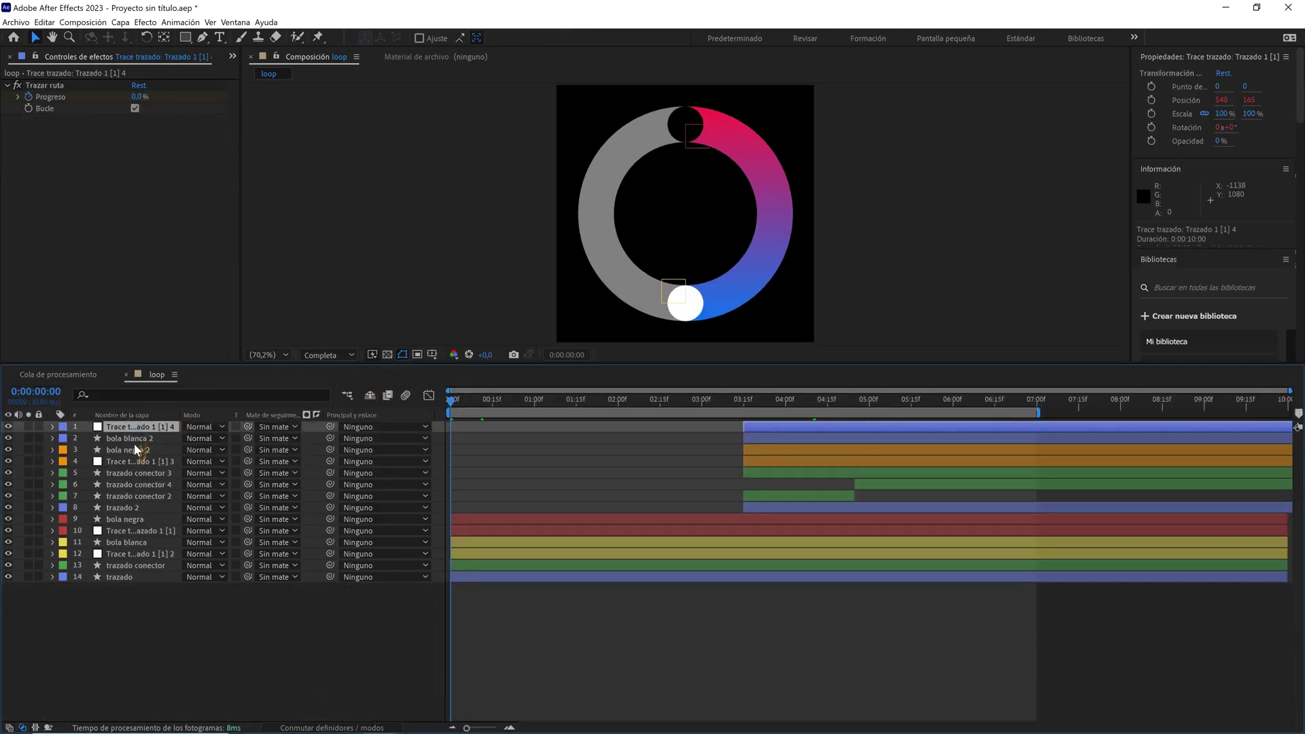
ctrl+click(135, 461)
ctrl+click(127, 531)
ctrl+click(129, 554)
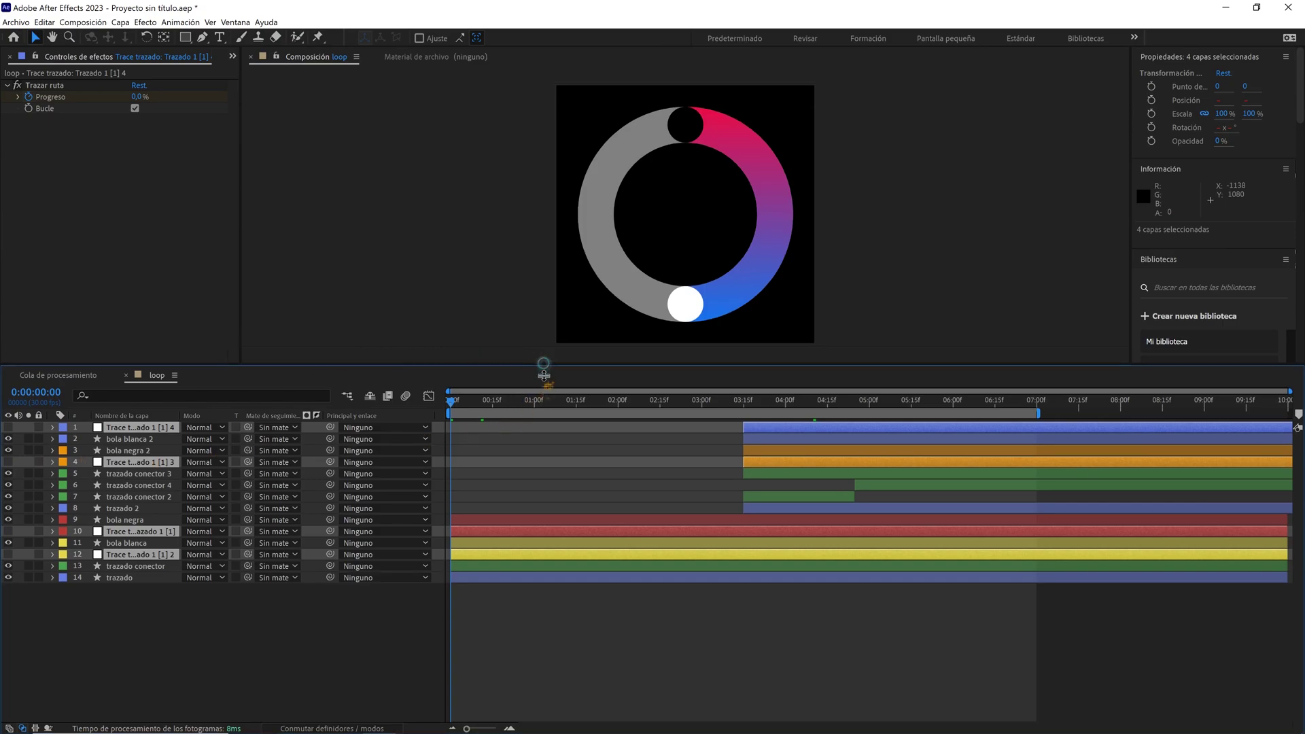
- Enlarge the viewer, deselect all layers, and play the looping ring preview
drag(542, 369, 537, 489)
click(510, 554)
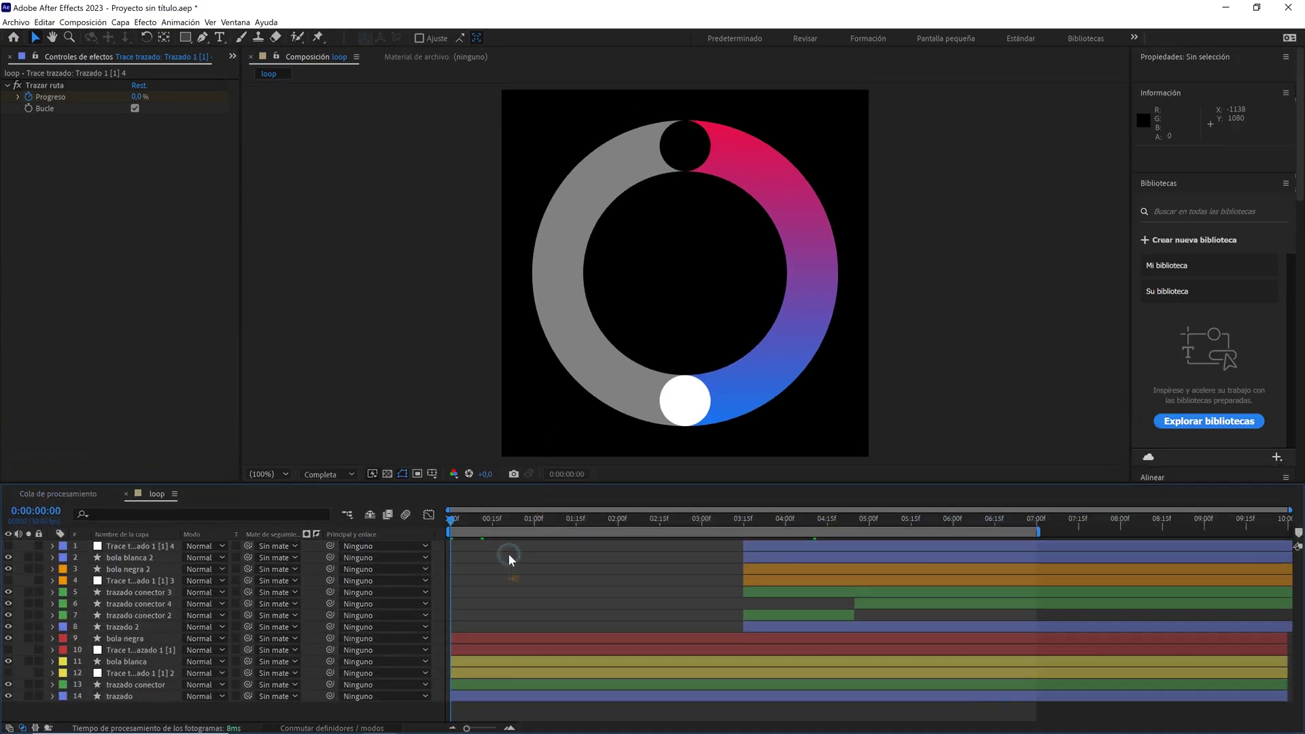
key(space)
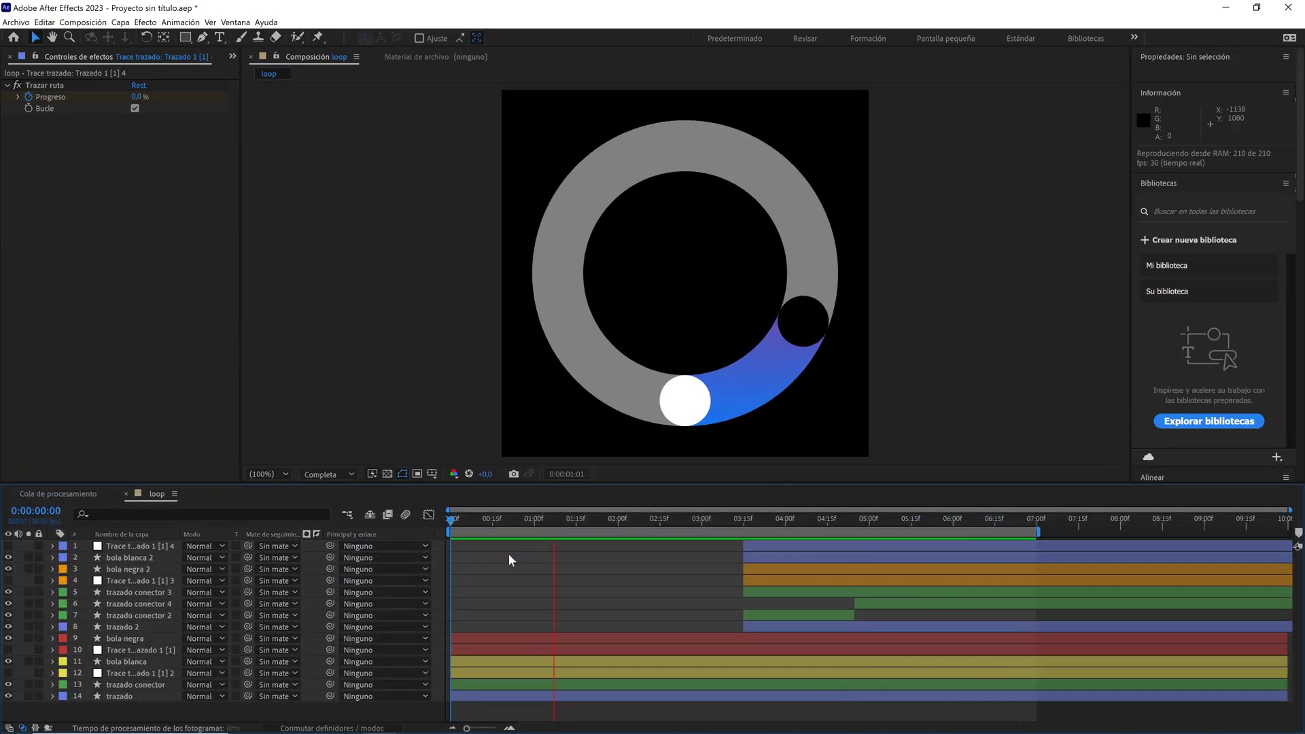